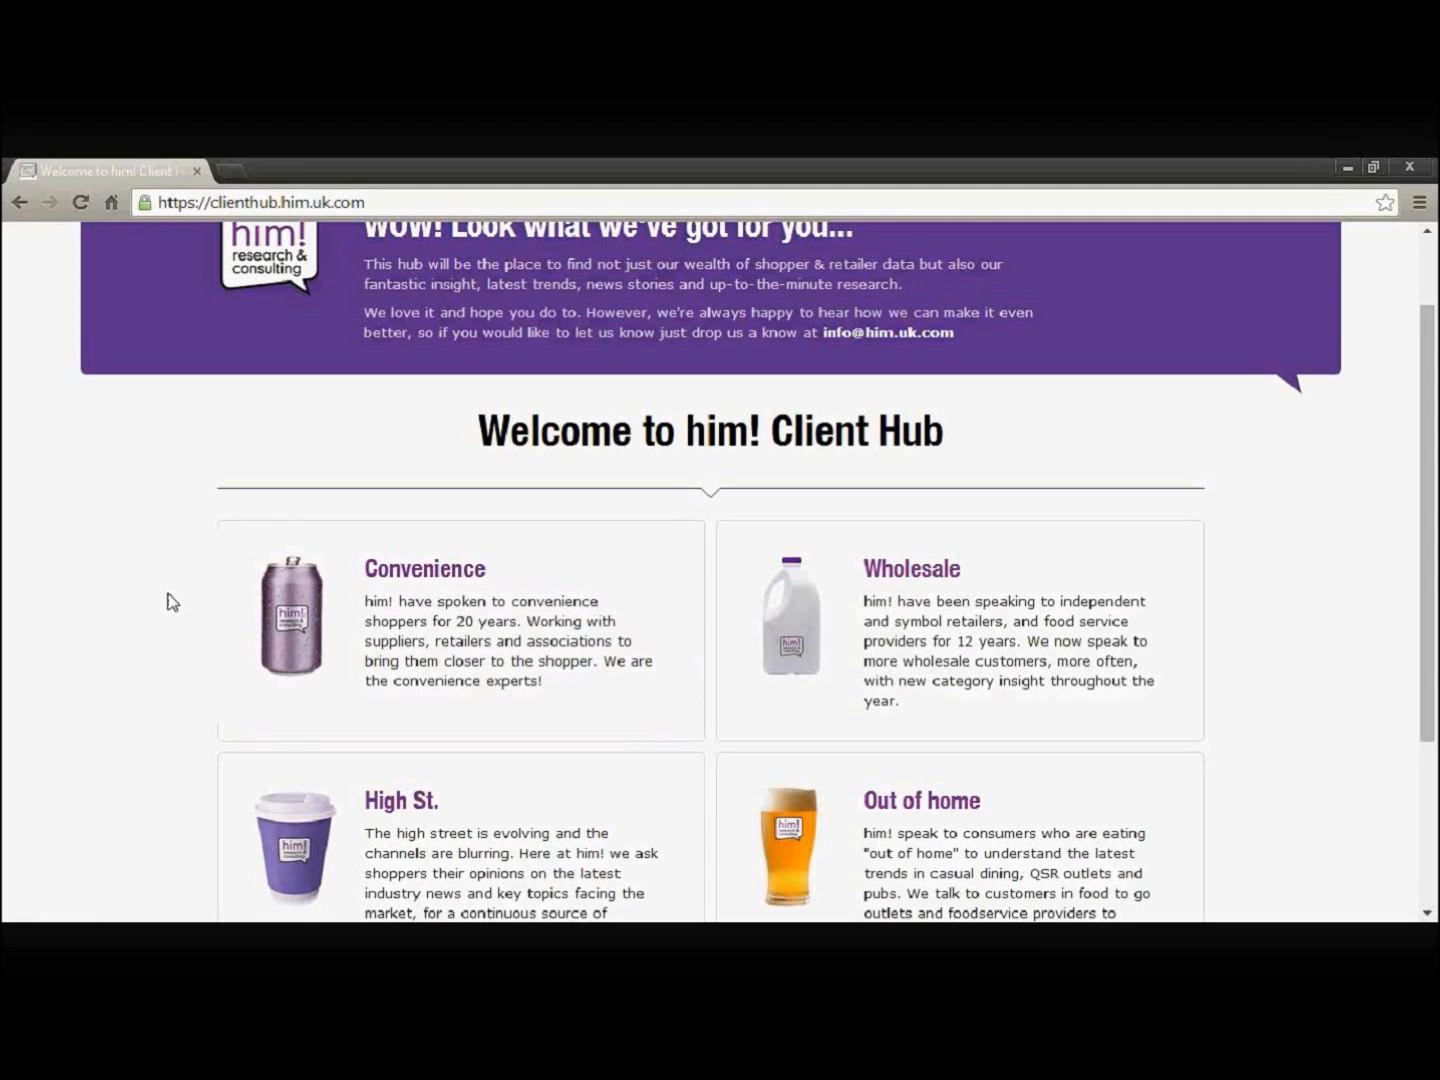
Step: Open the Convenience section from the Client Hub home page
scroll(484, 615, "up", 1)
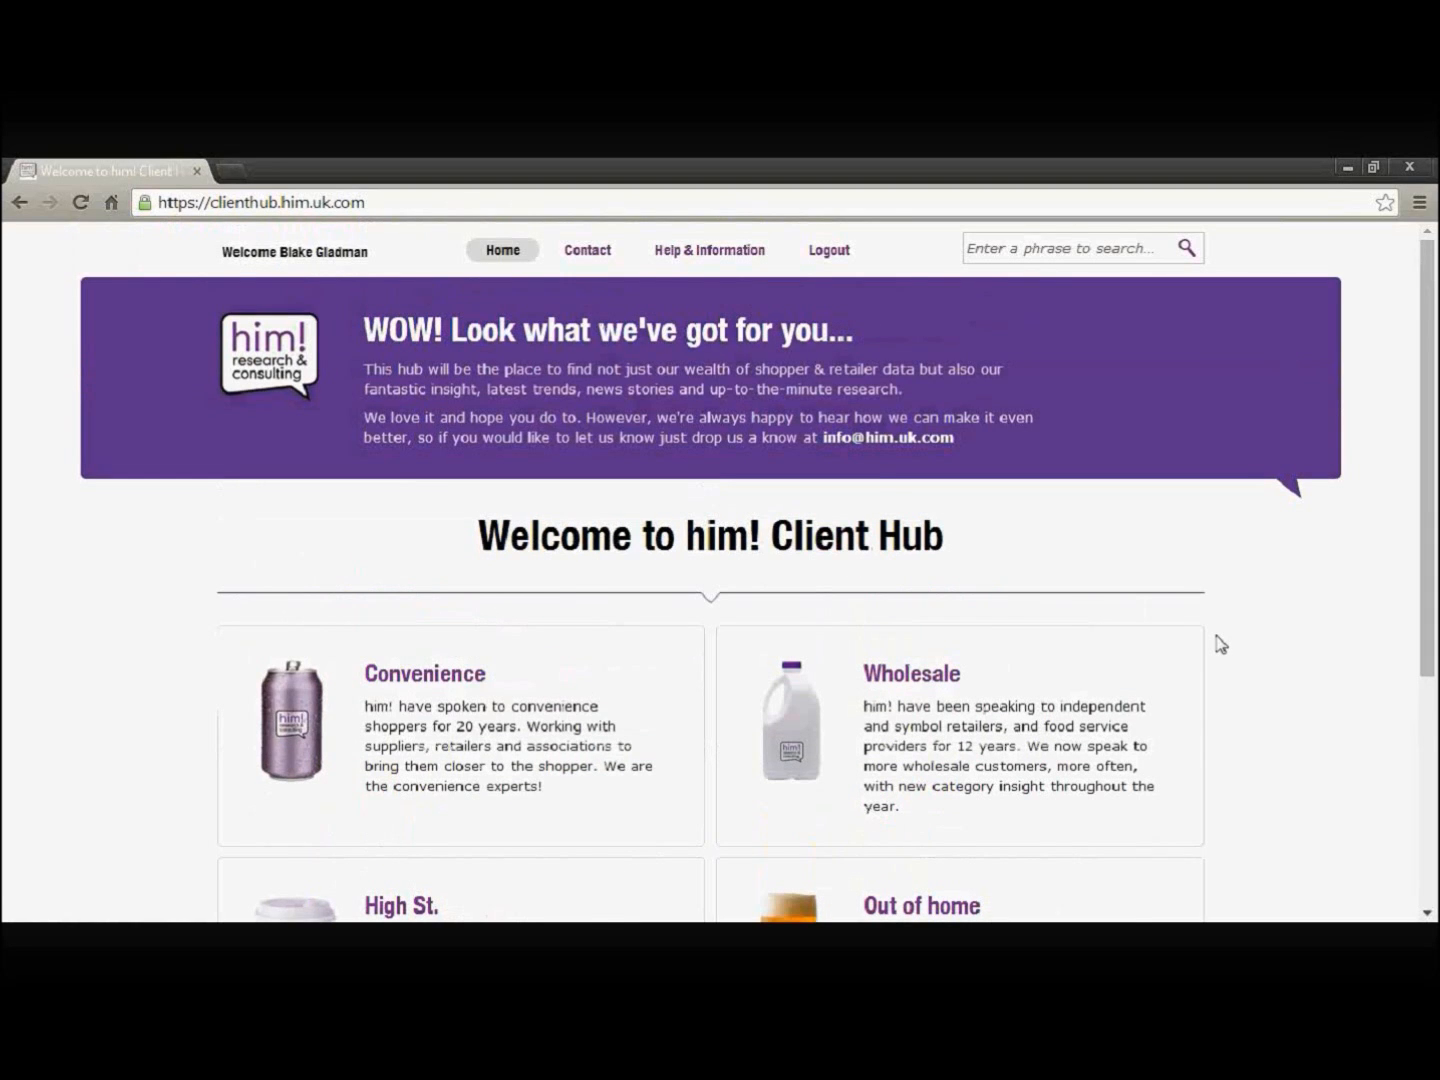
scroll(1221, 645, "down", 1)
scroll(1221, 645, "down", 1)
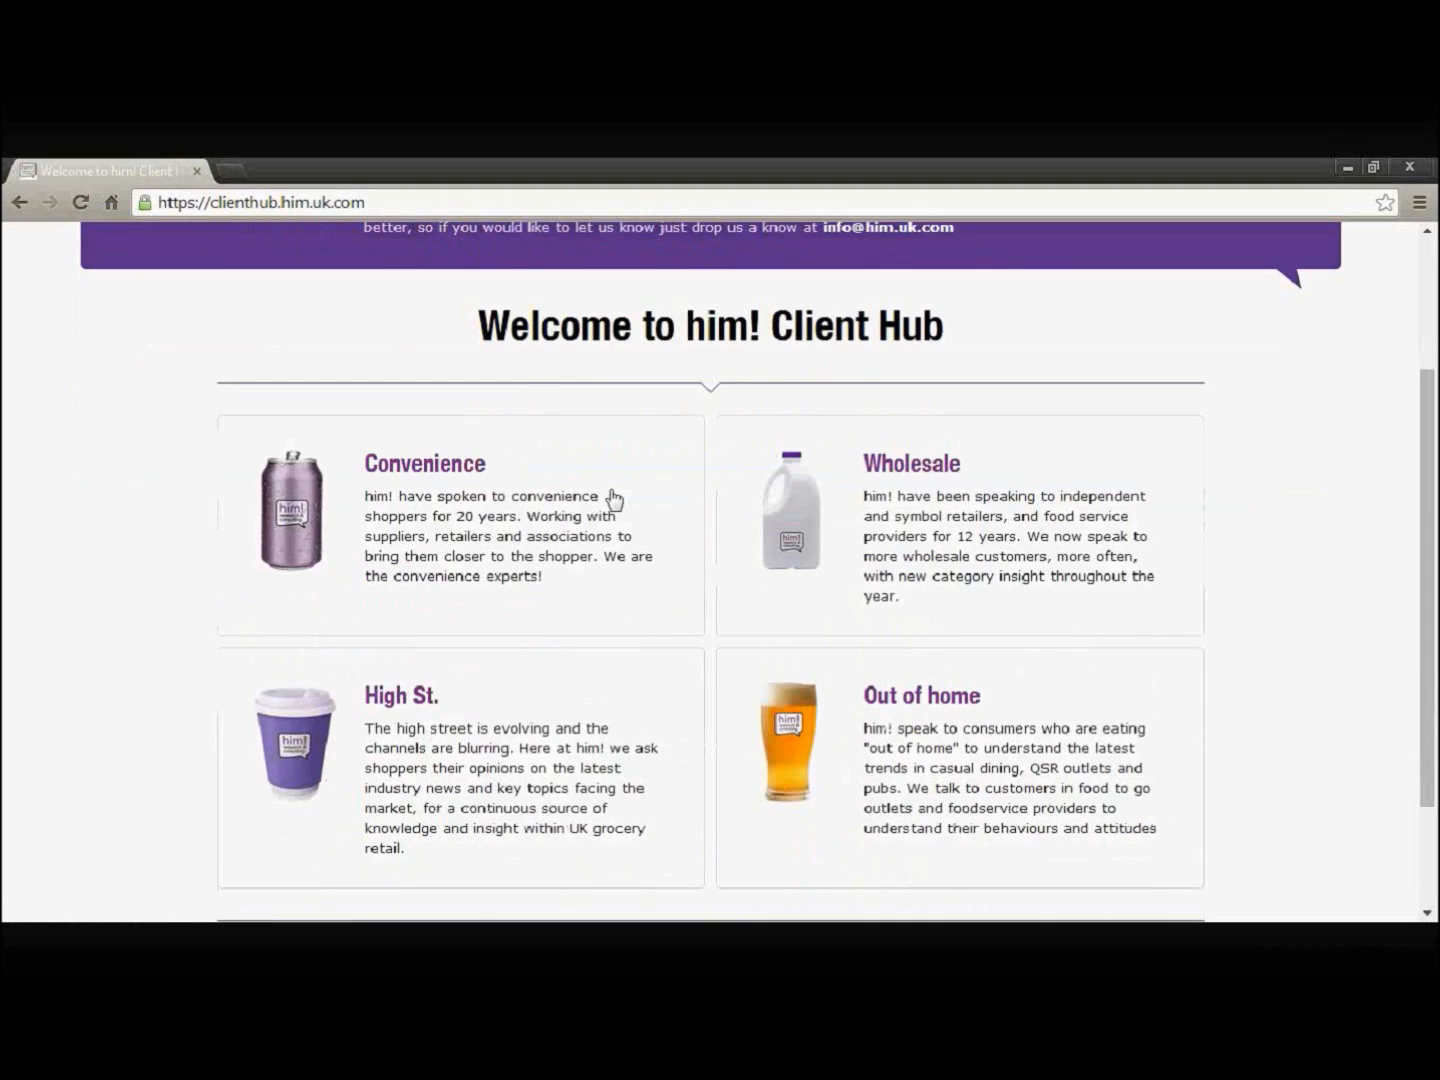
scroll(1267, 617, "up", 1)
scroll(1268, 616, "up", 1)
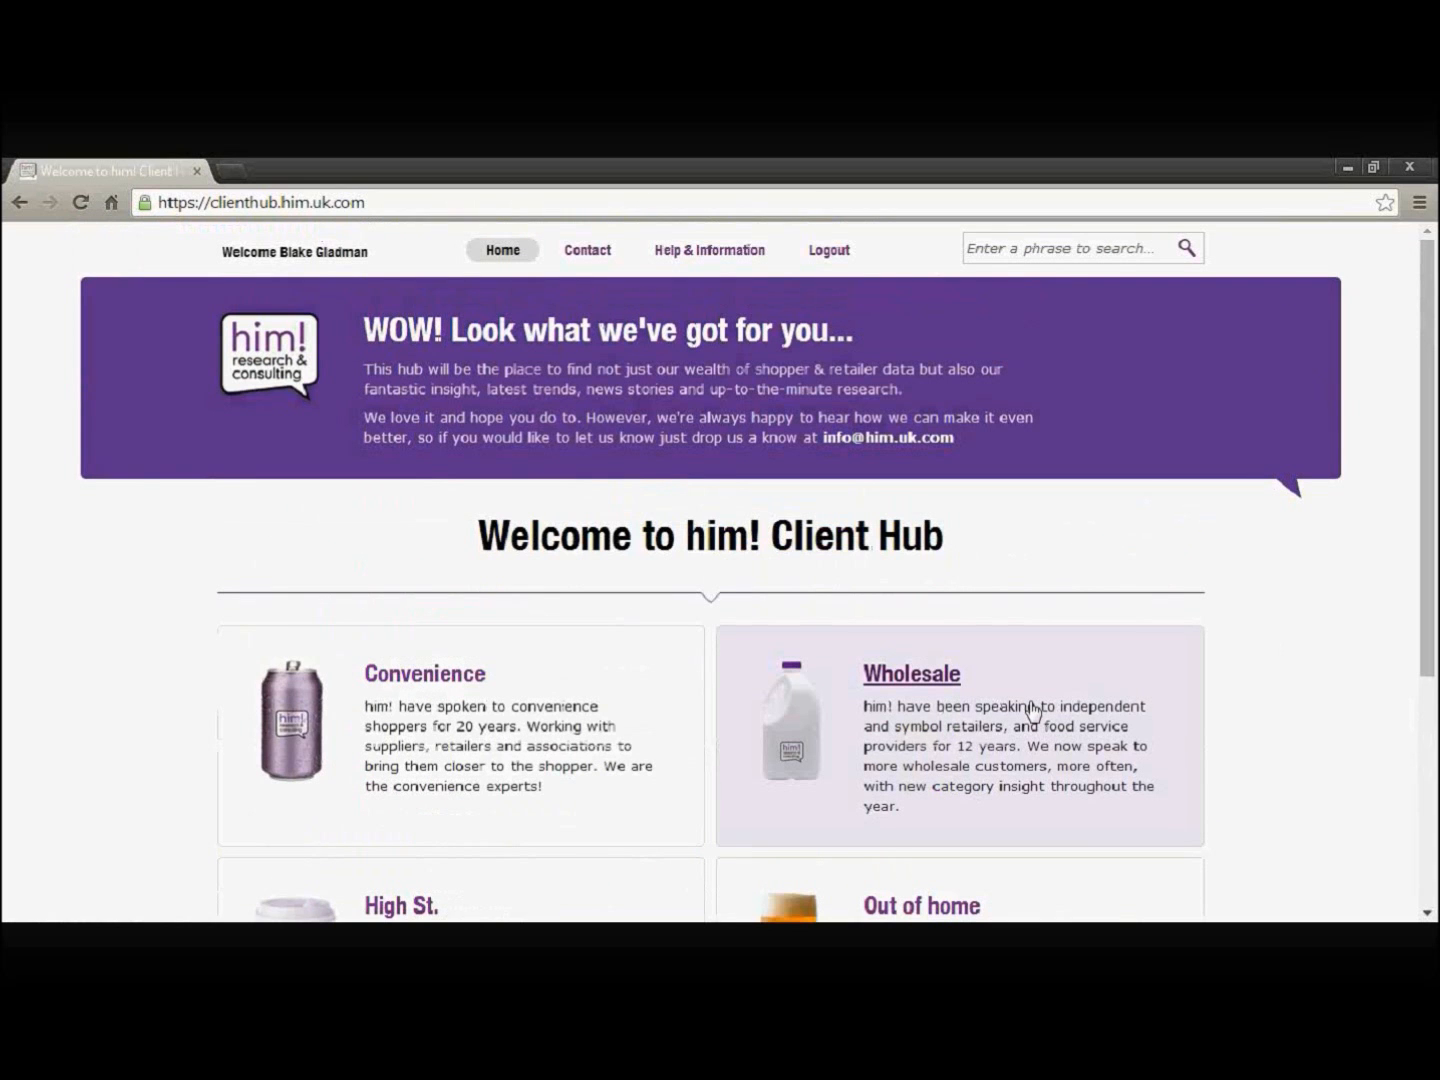
left_click(480, 752)
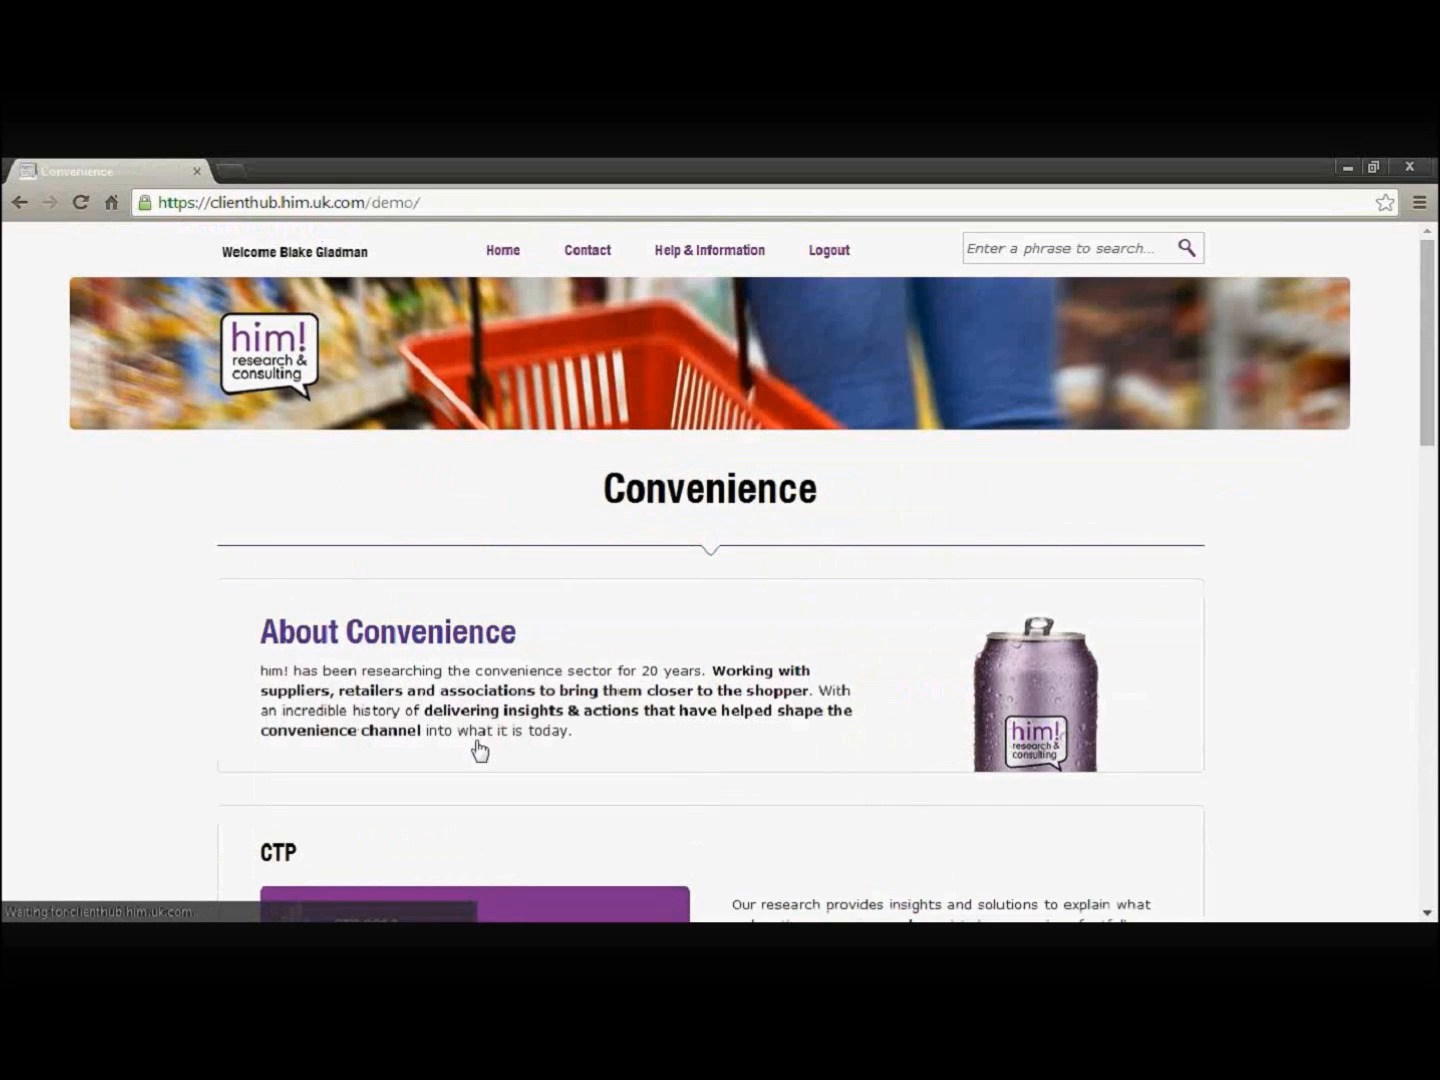
Step: Open the CTP 2014 programme listed on the Convenience page
scroll(268, 608, "down", 1)
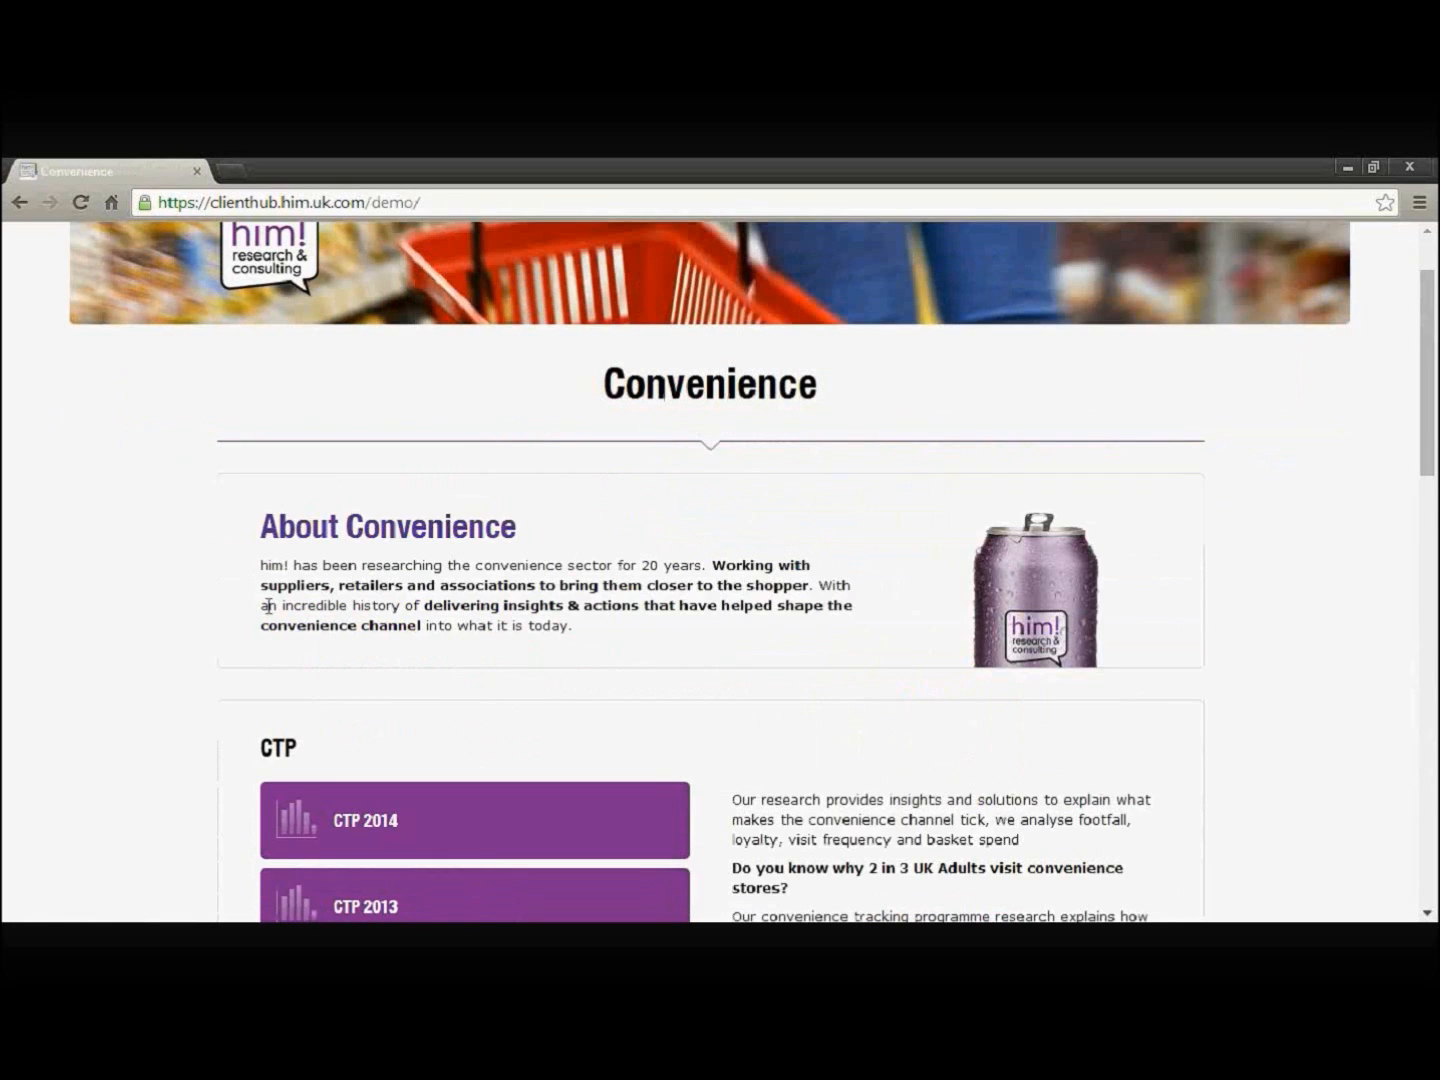
scroll(268, 606, "down", 1)
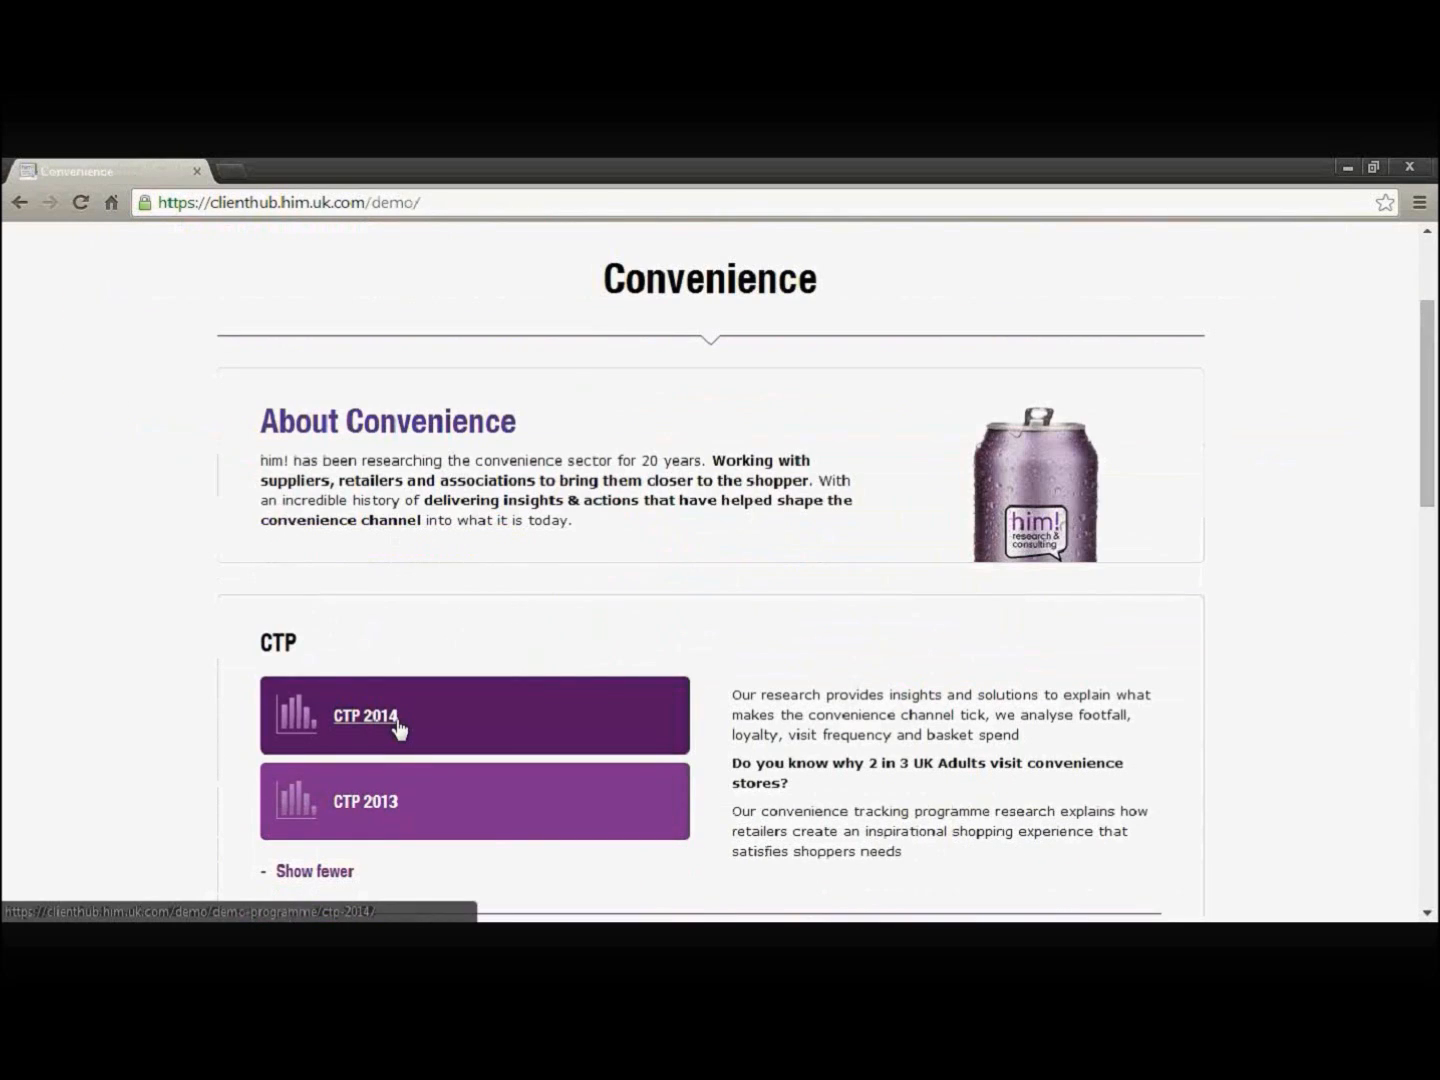
left_click(379, 722)
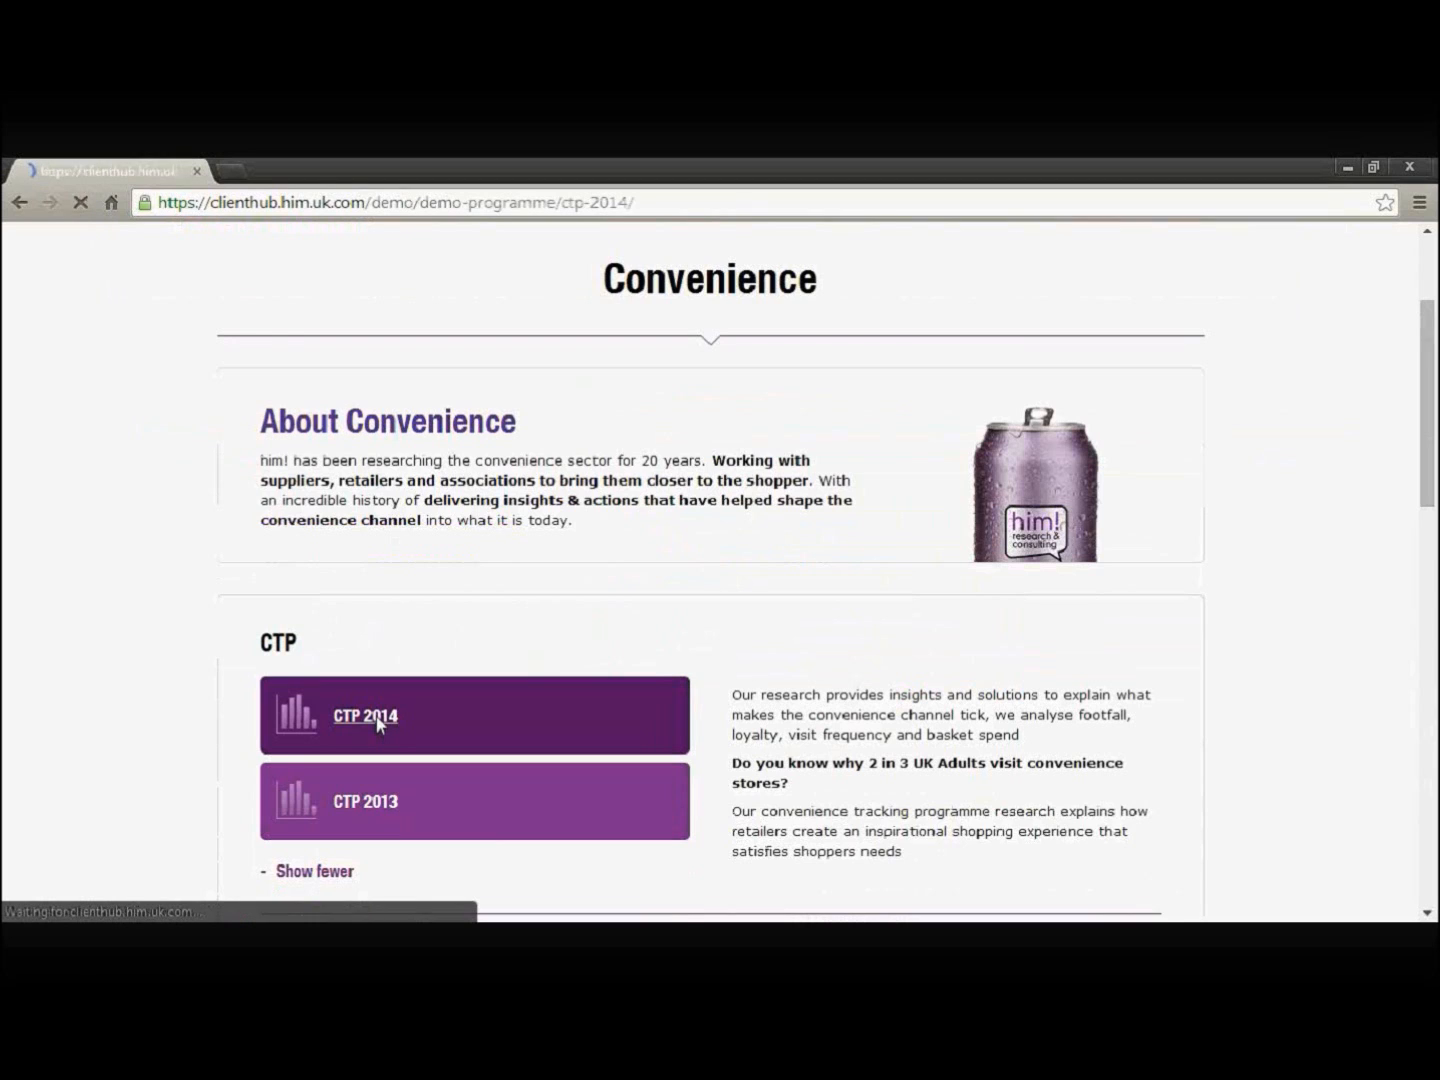
Step: Review the explanation of the two reporting tools and open the Detailed analysis research tool
scroll(141, 637, "down", 1)
scroll(138, 637, "down", 3)
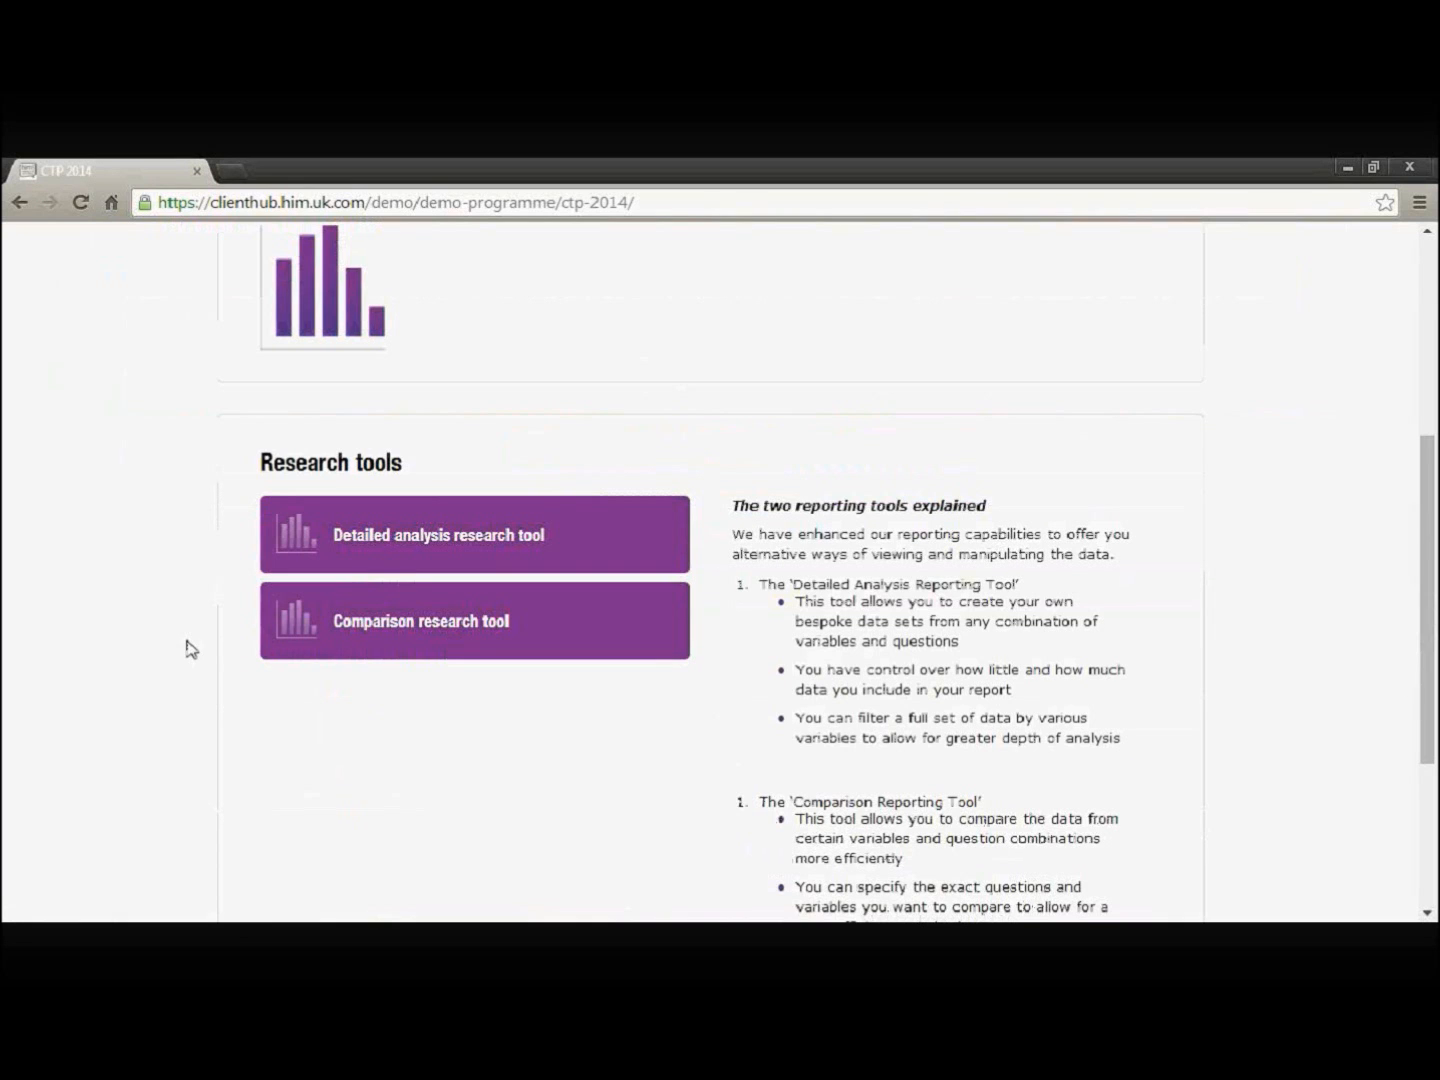
scroll(184, 648, "down", 3)
scroll(185, 648, "up", 2)
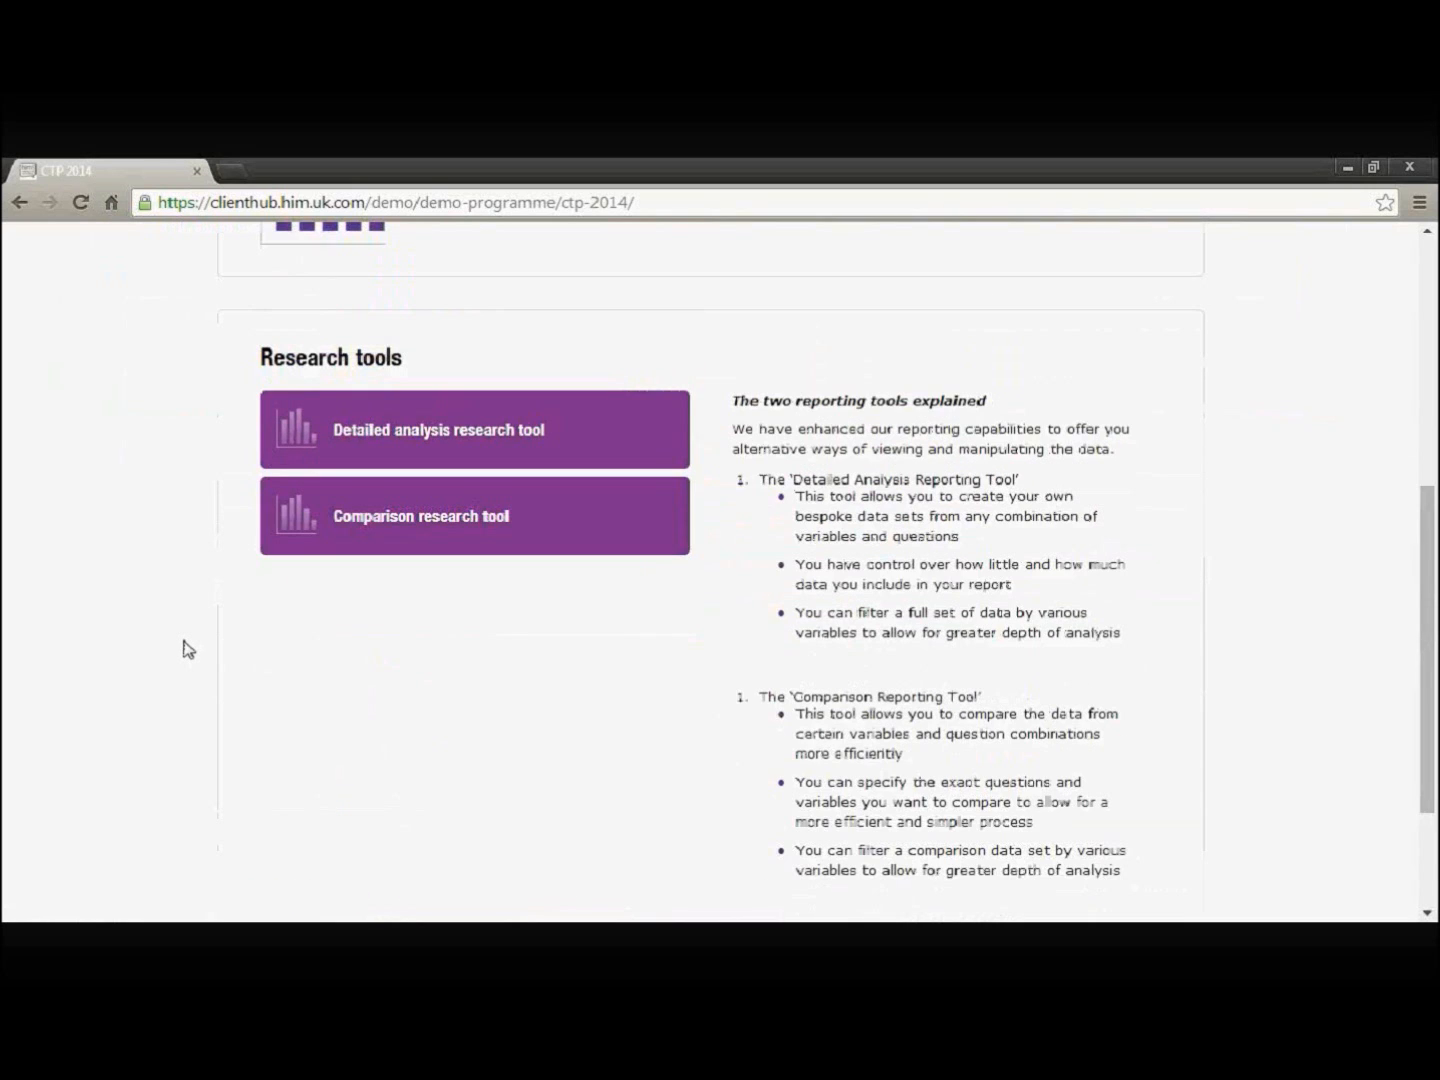
scroll(185, 649, "up", 1)
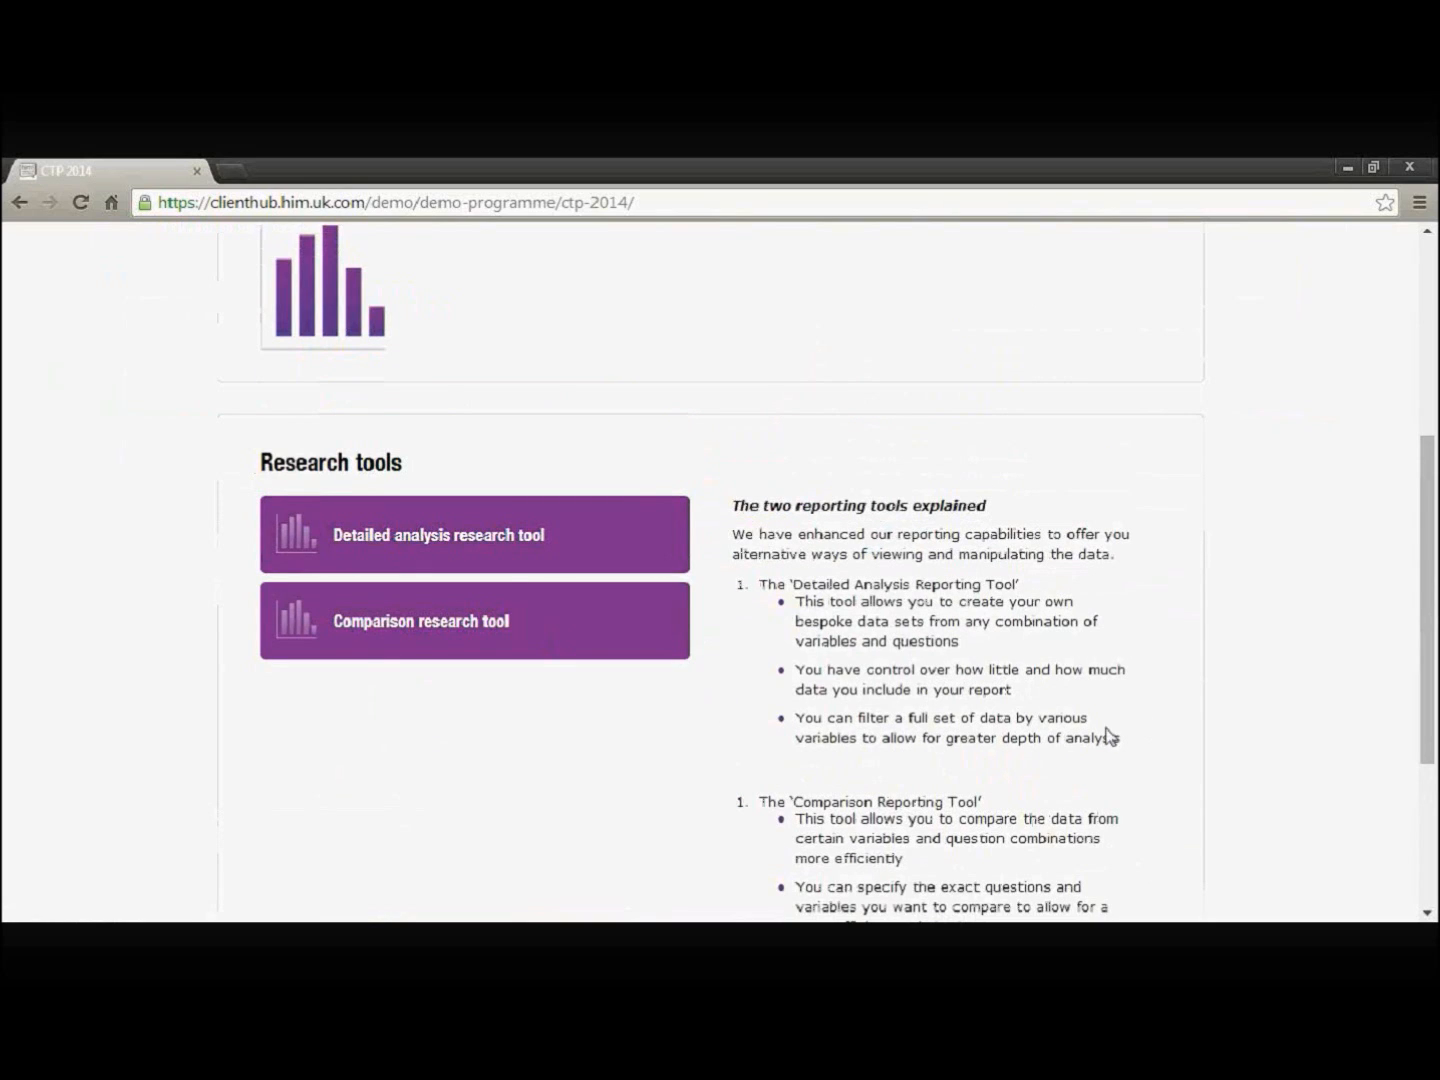
scroll(508, 582, "up", 1)
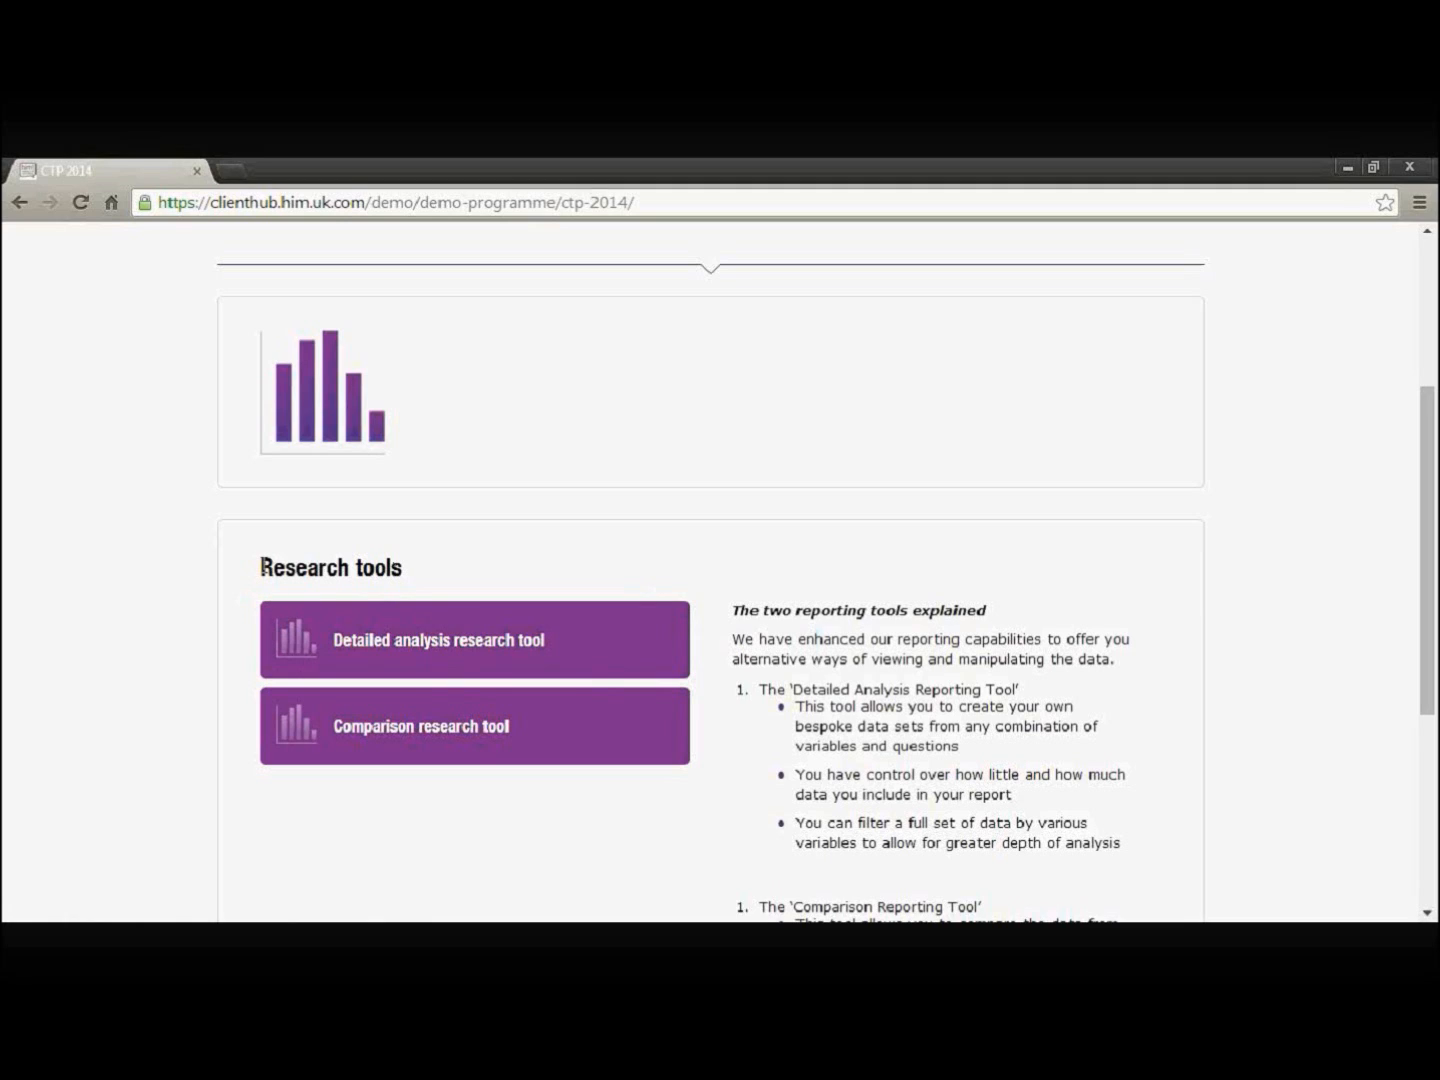
left_click_drag(272, 566, 356, 567)
left_click(387, 569)
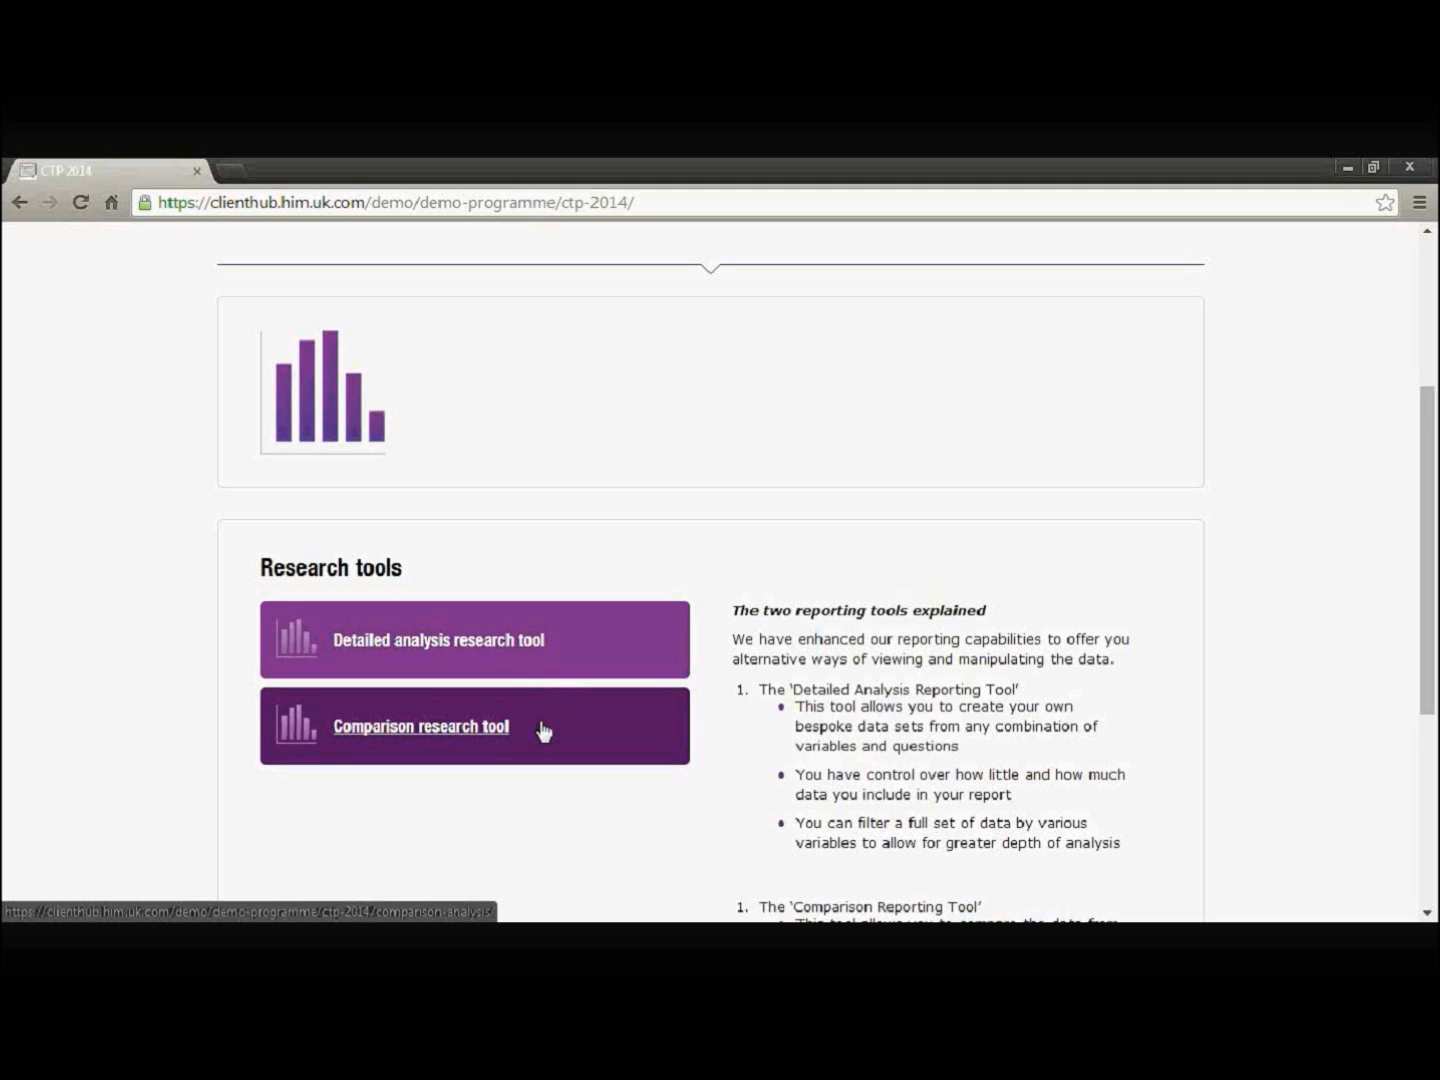
left_click(586, 658)
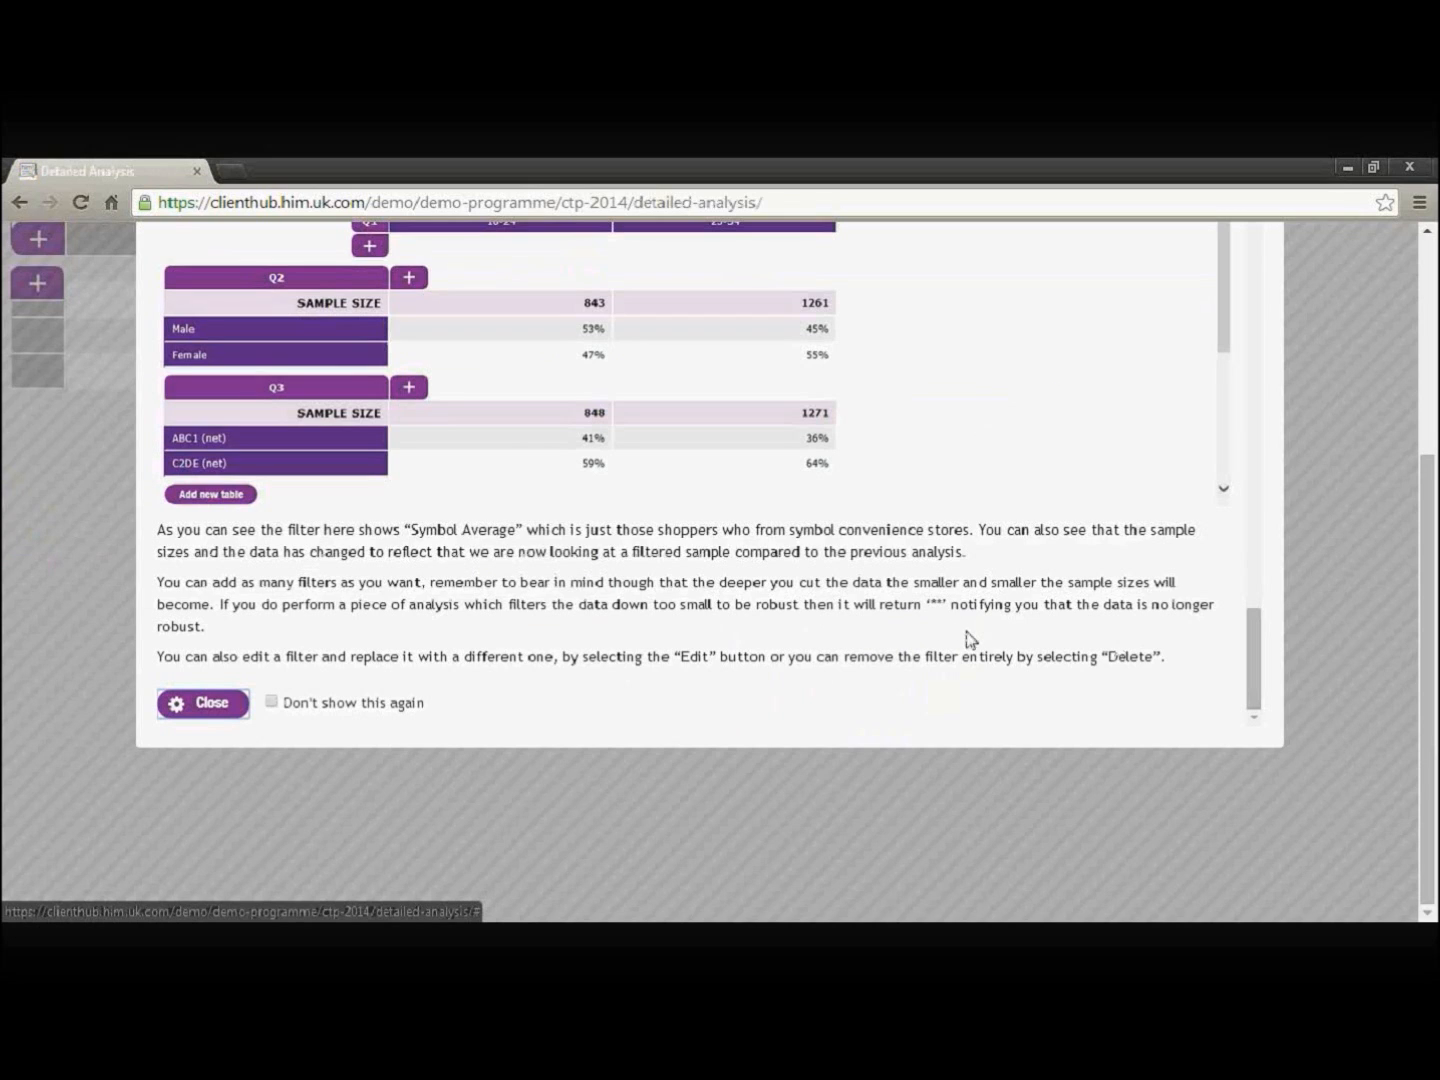
Step: Read through the Detailed Analysis guide to its end and close it, leaving it enabled for future visits
left_click_drag(1252, 652, 1264, 218)
scroll(1264, 254, "up", 3)
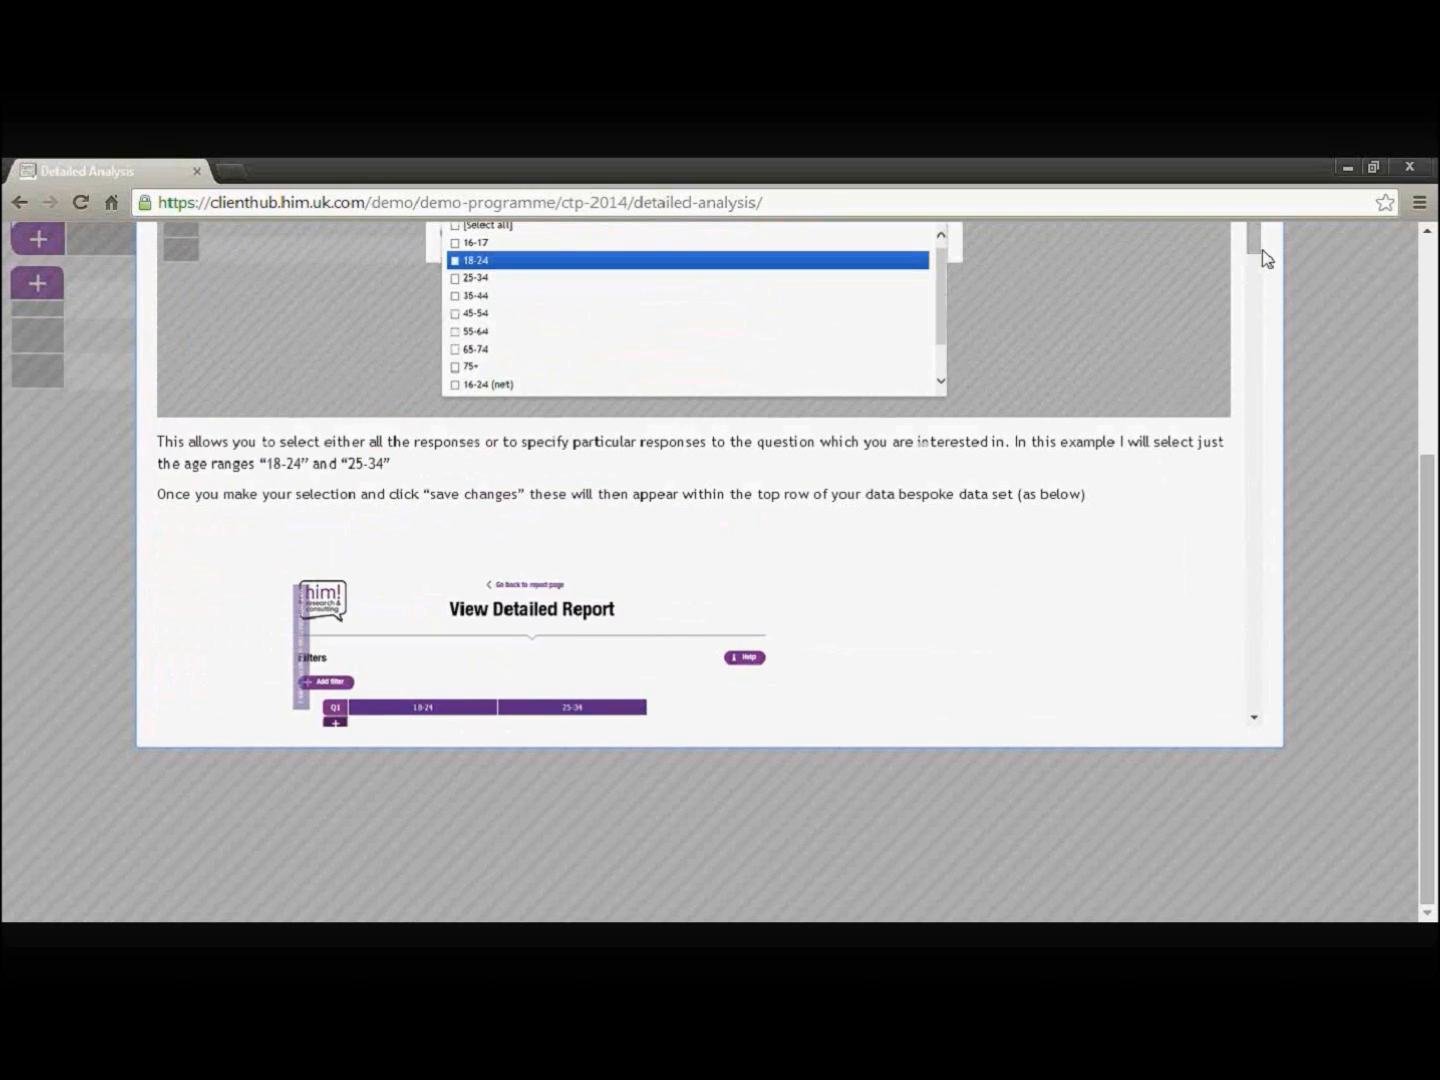
scroll(1176, 492, "down", 6)
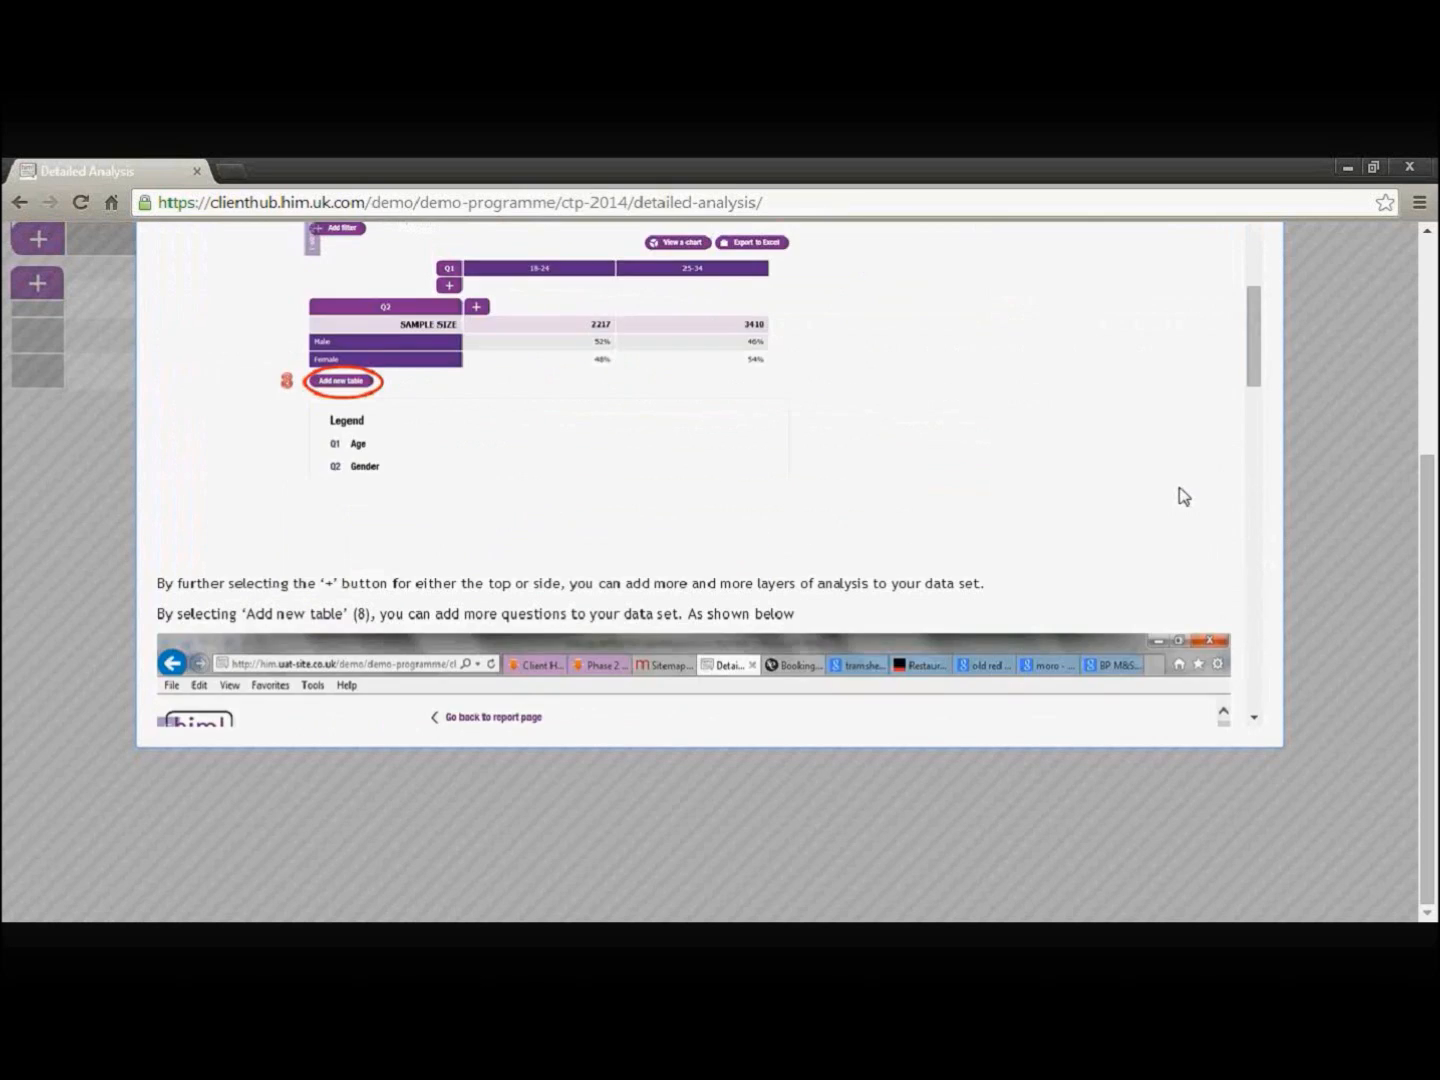
scroll(1183, 496, "down", 10)
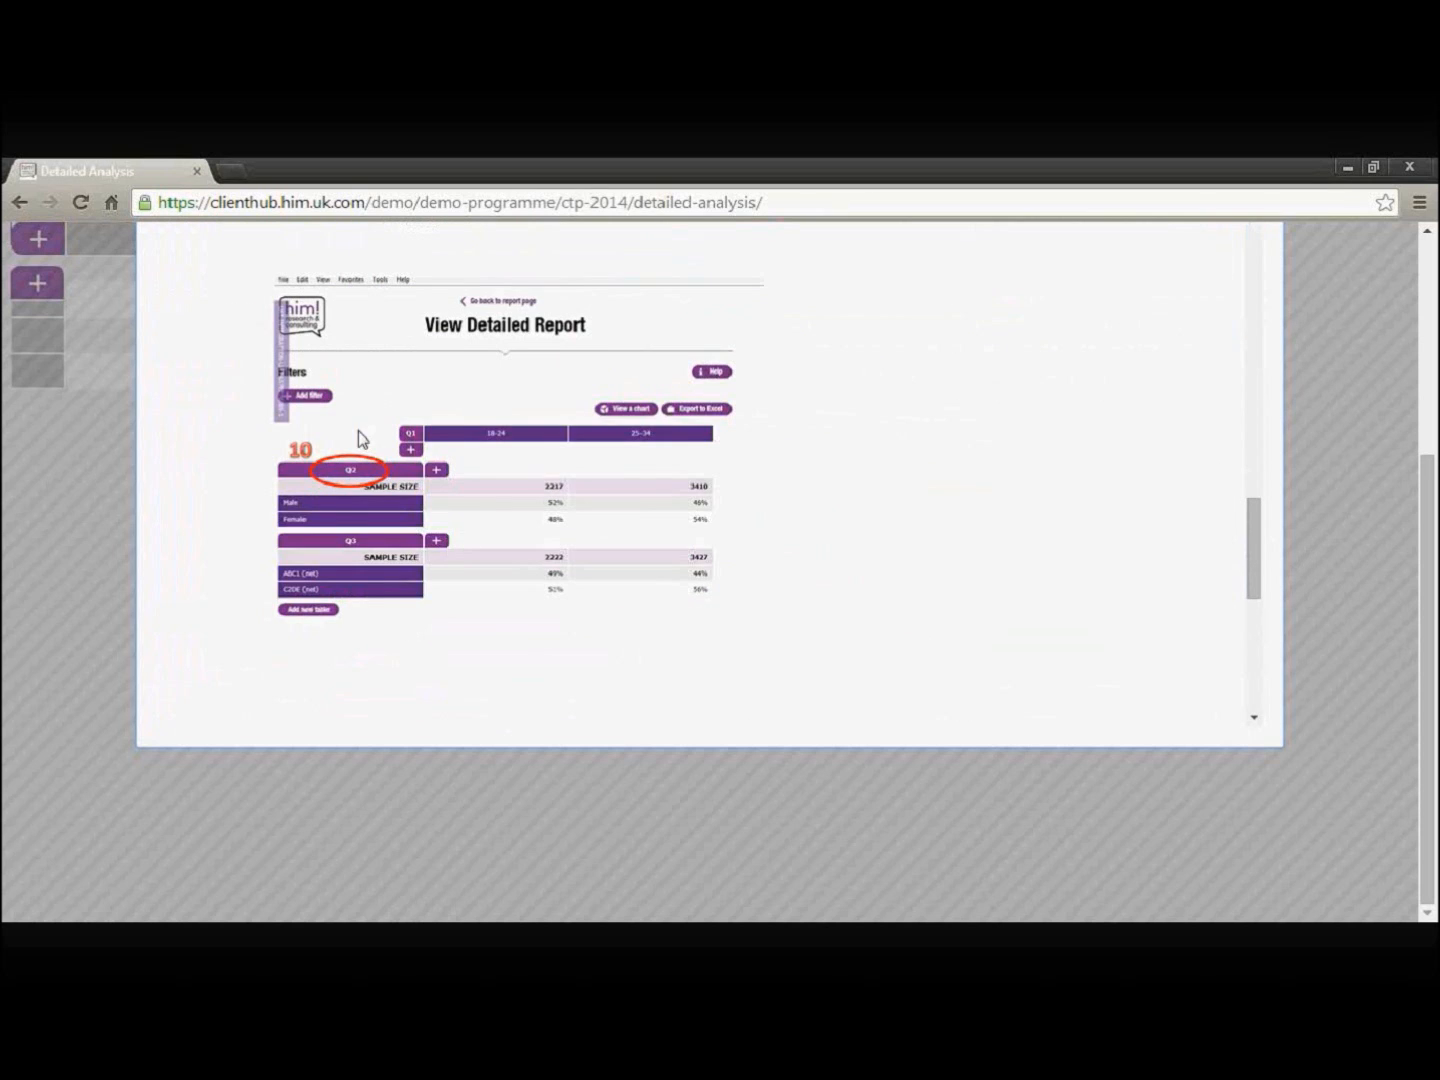
scroll(1168, 502, "down", 8)
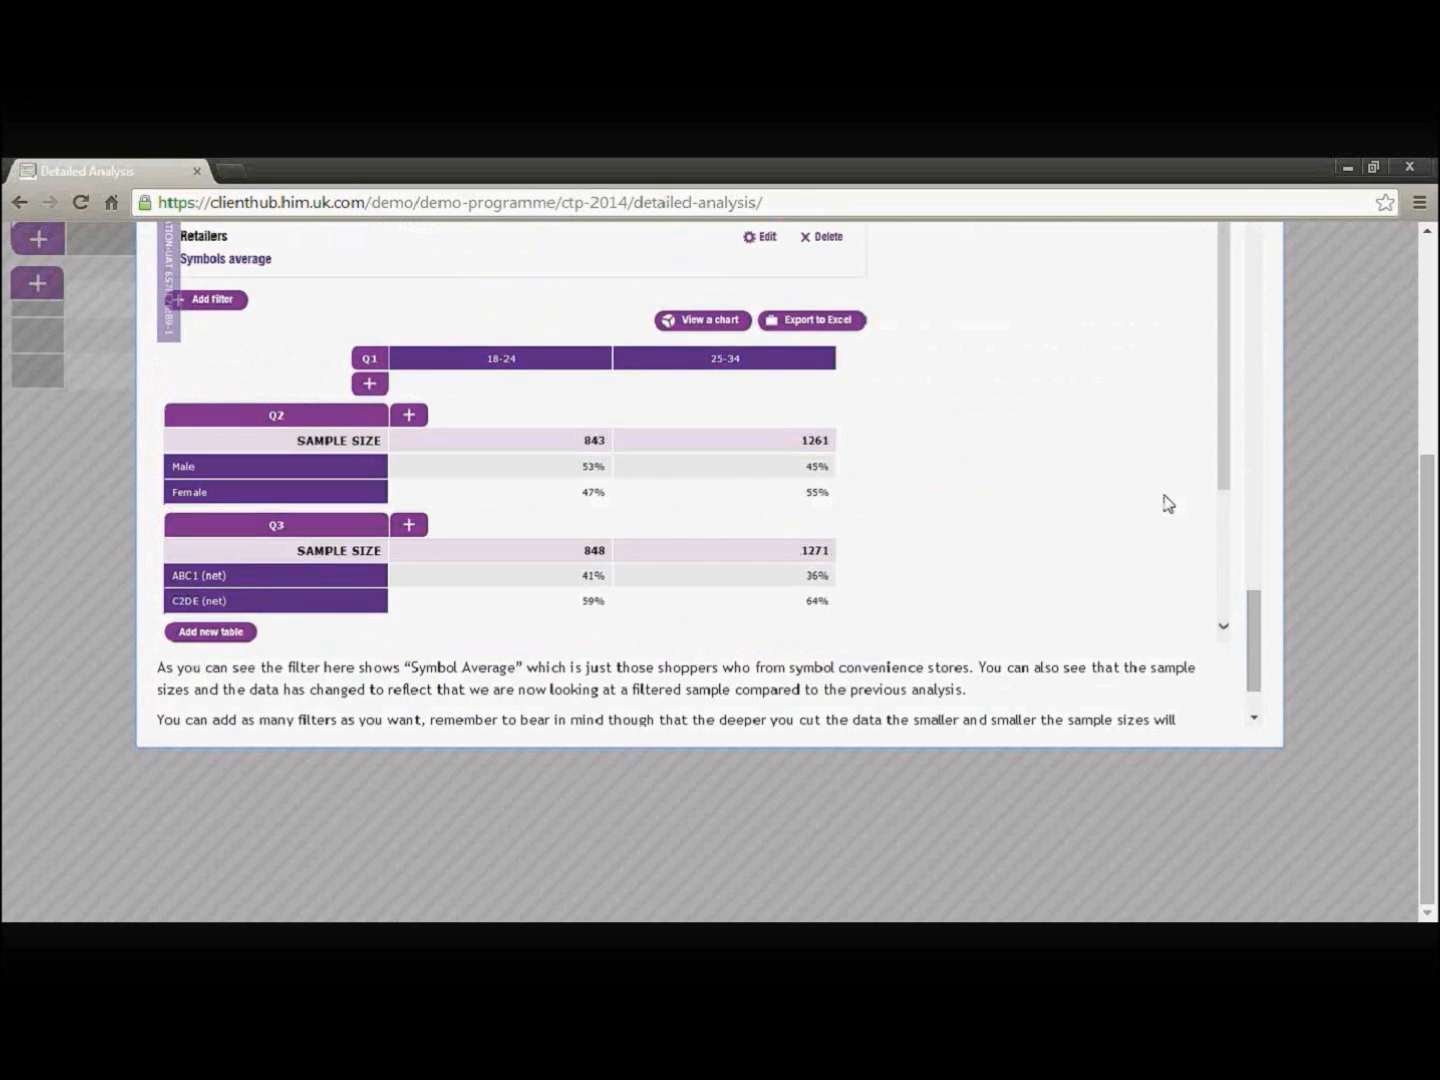
scroll(1168, 503, "down", 2)
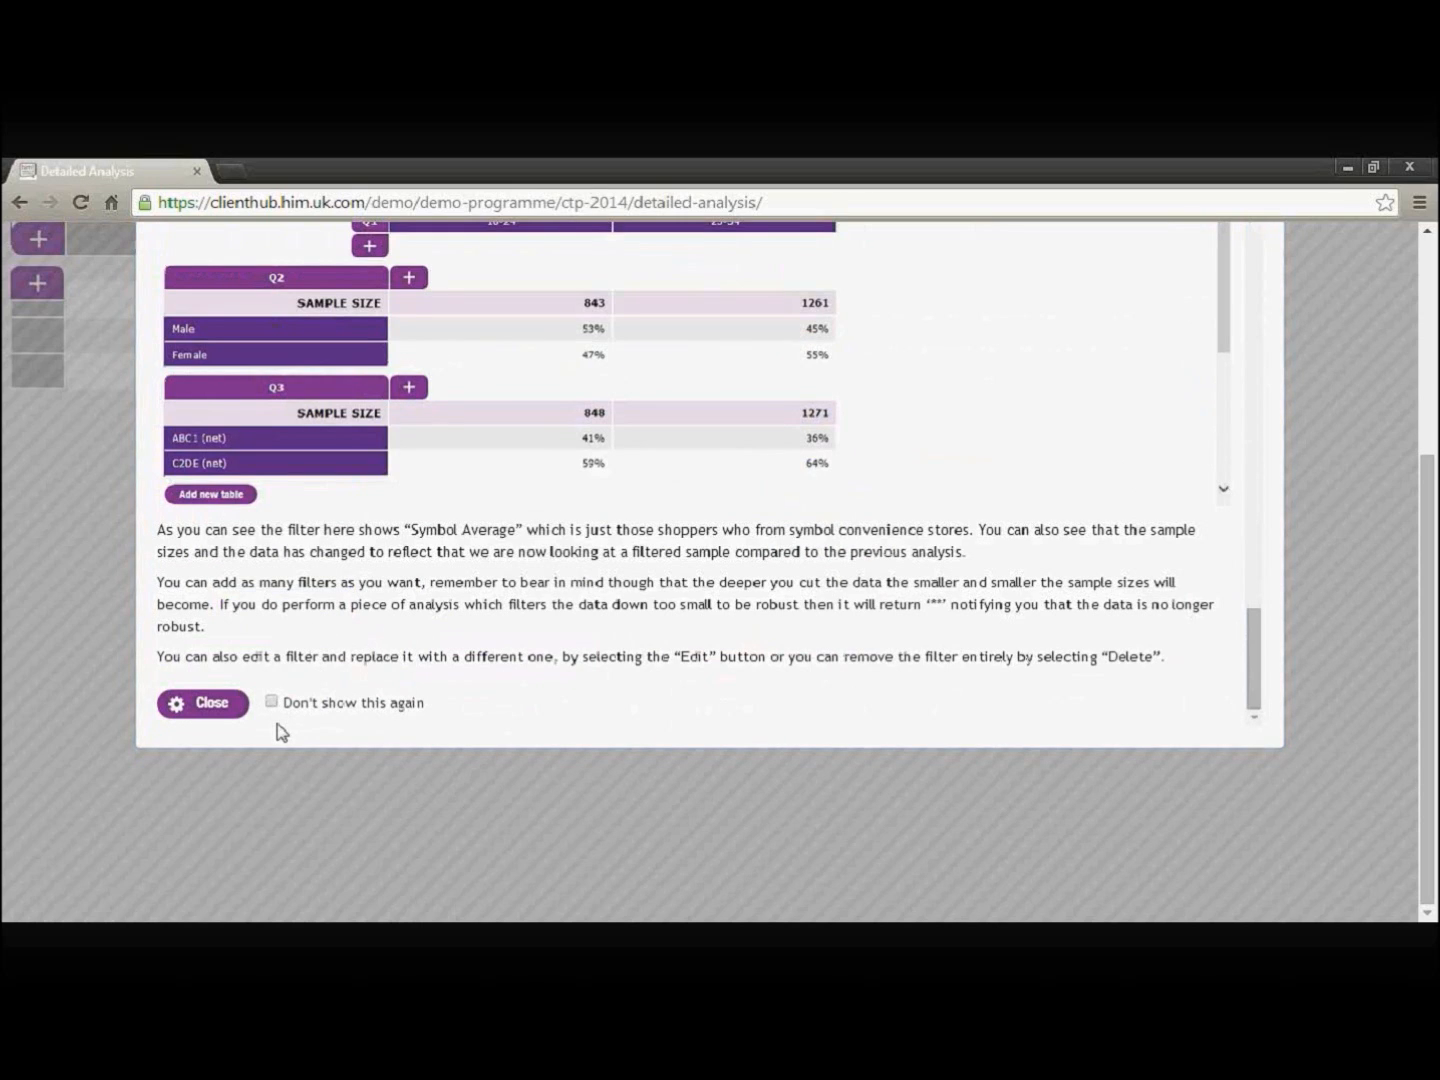
left_click(207, 715)
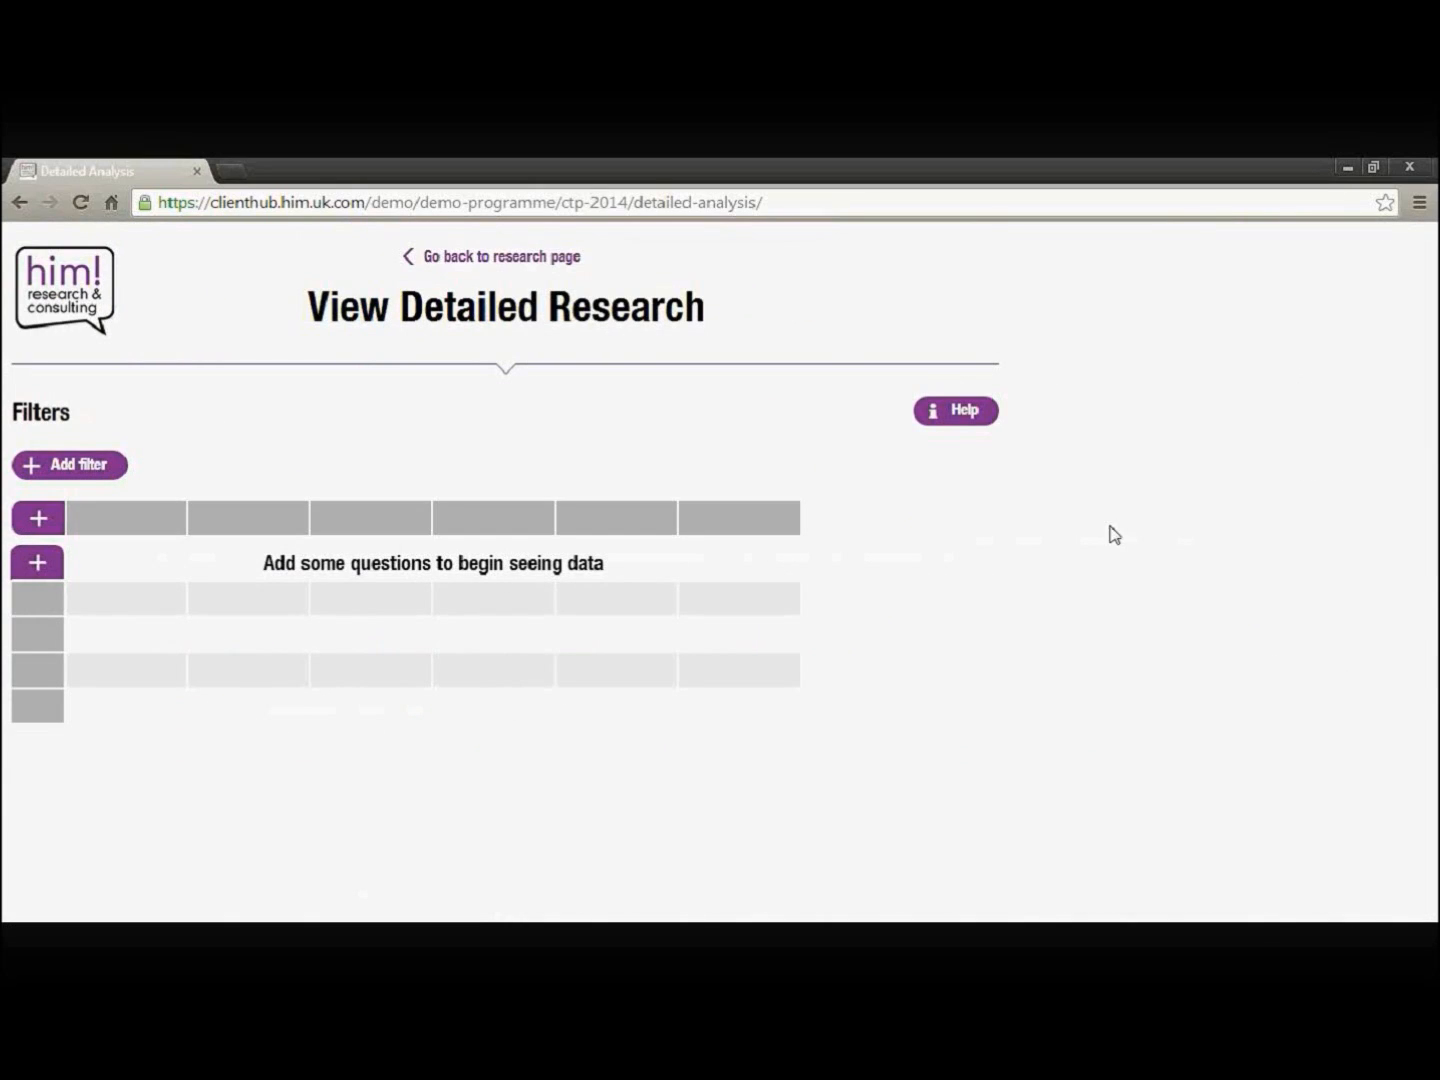
Step: Reopen the Detailed Analysis help guide from the report page and close it again
left_click(959, 413)
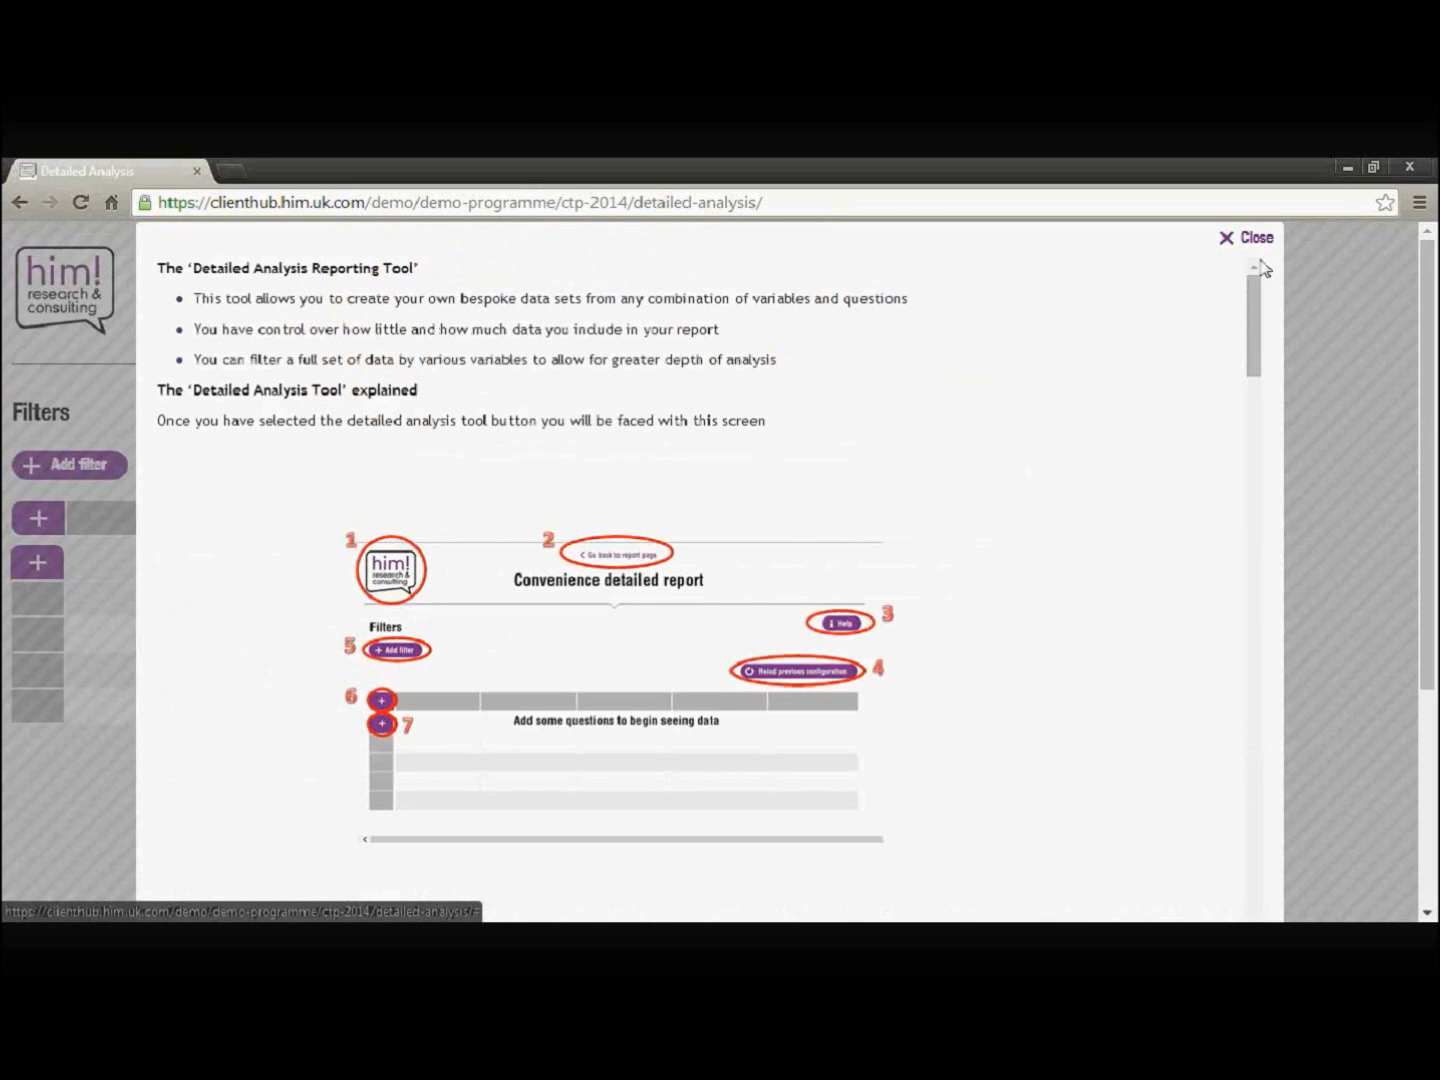
left_click(1256, 240)
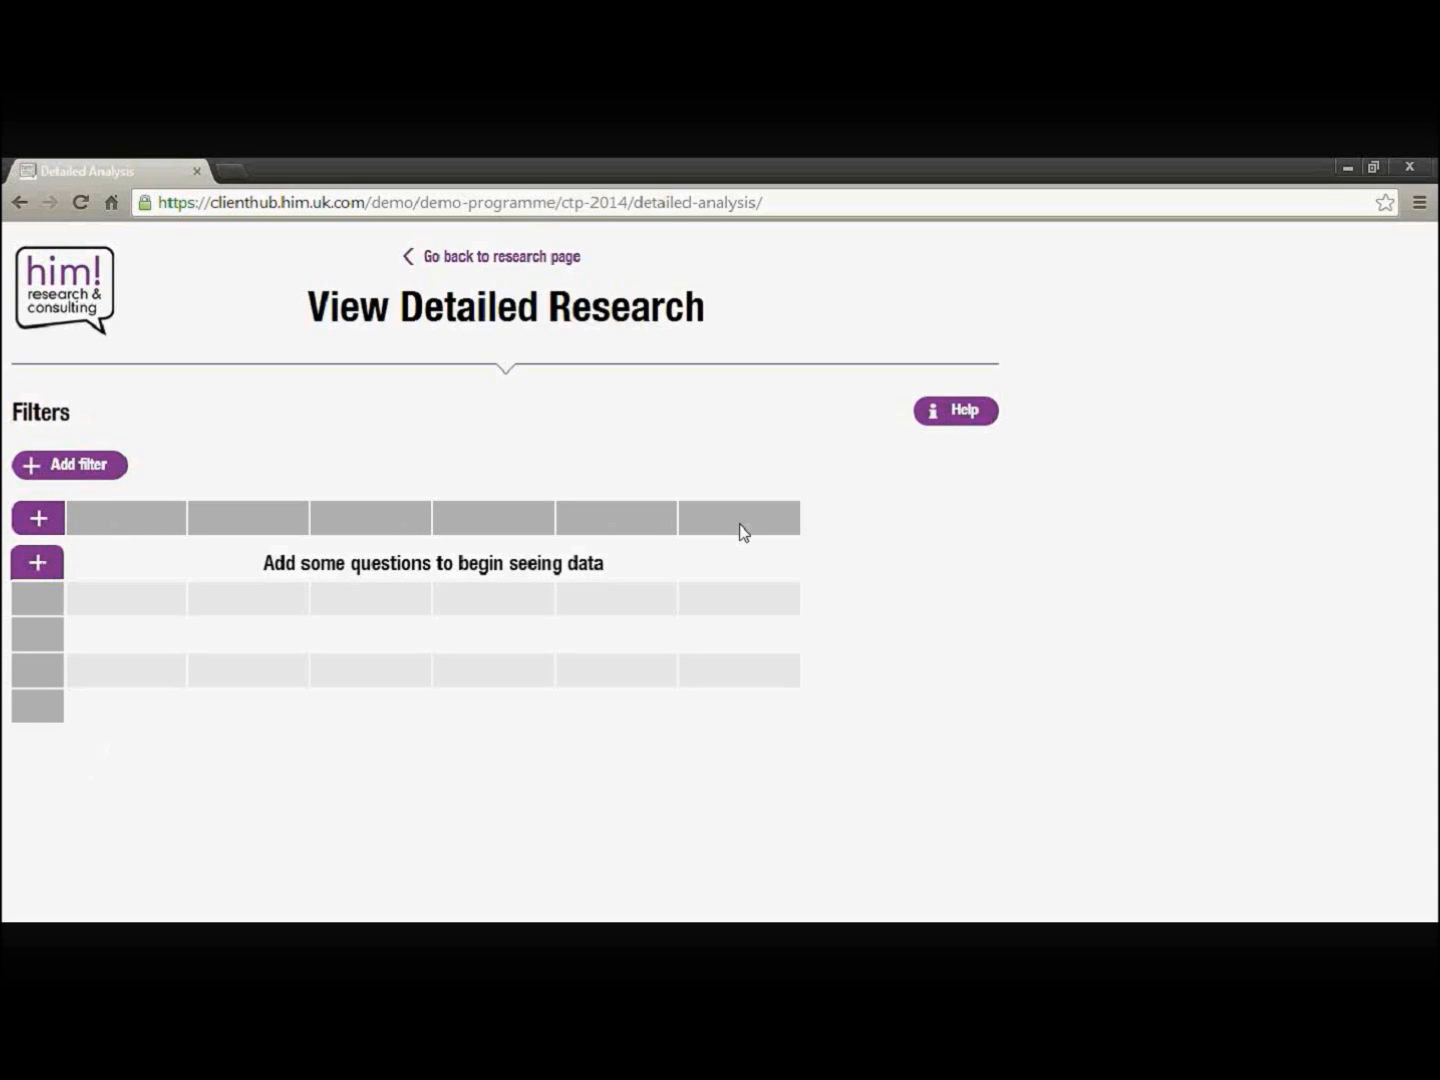
Step: Start adding a question to the report's top row and restrict the question list to the Shopper profiles section
left_click(44, 528)
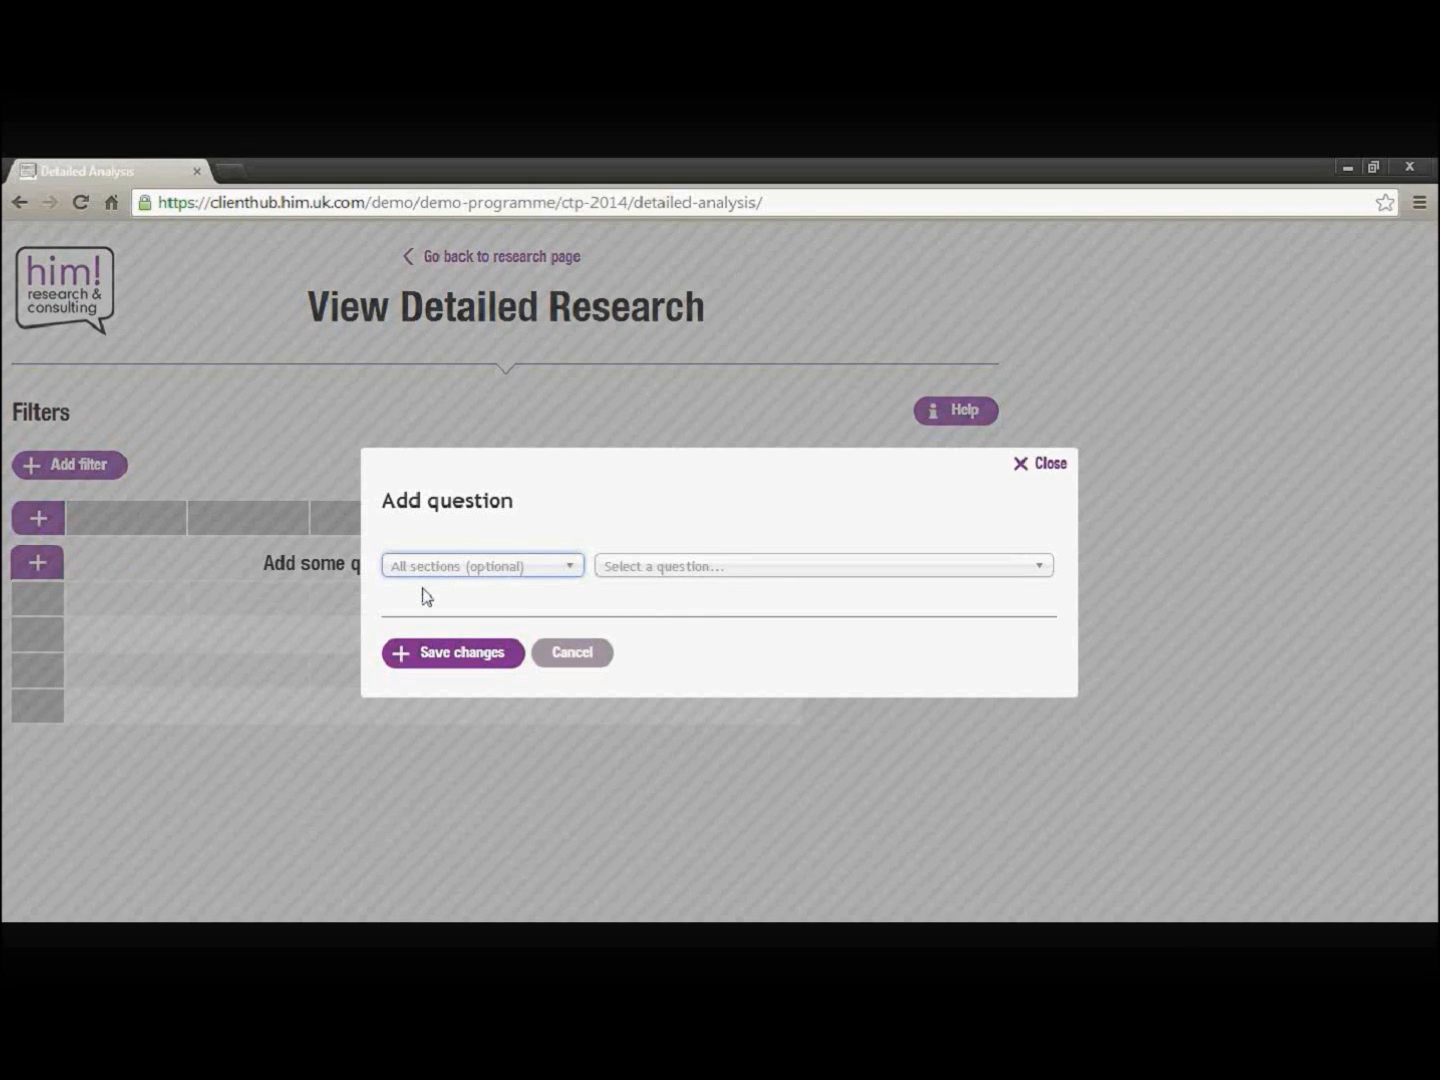
left_click(571, 572)
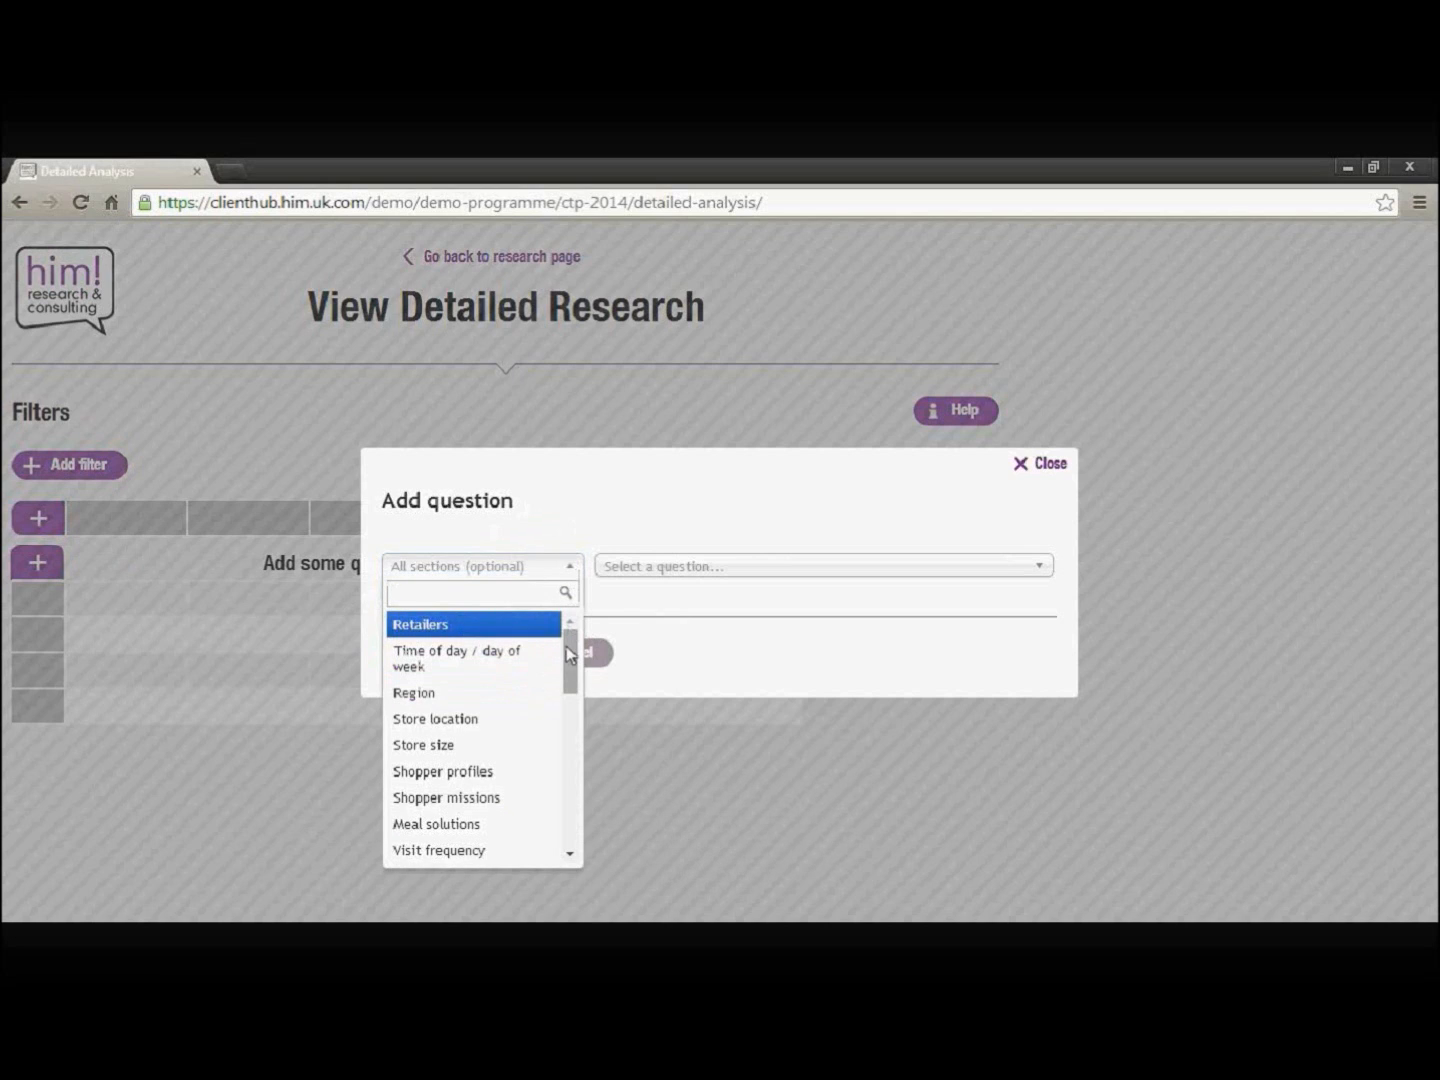
left_click_drag(571, 653, 579, 823)
left_click_drag(578, 822, 571, 655)
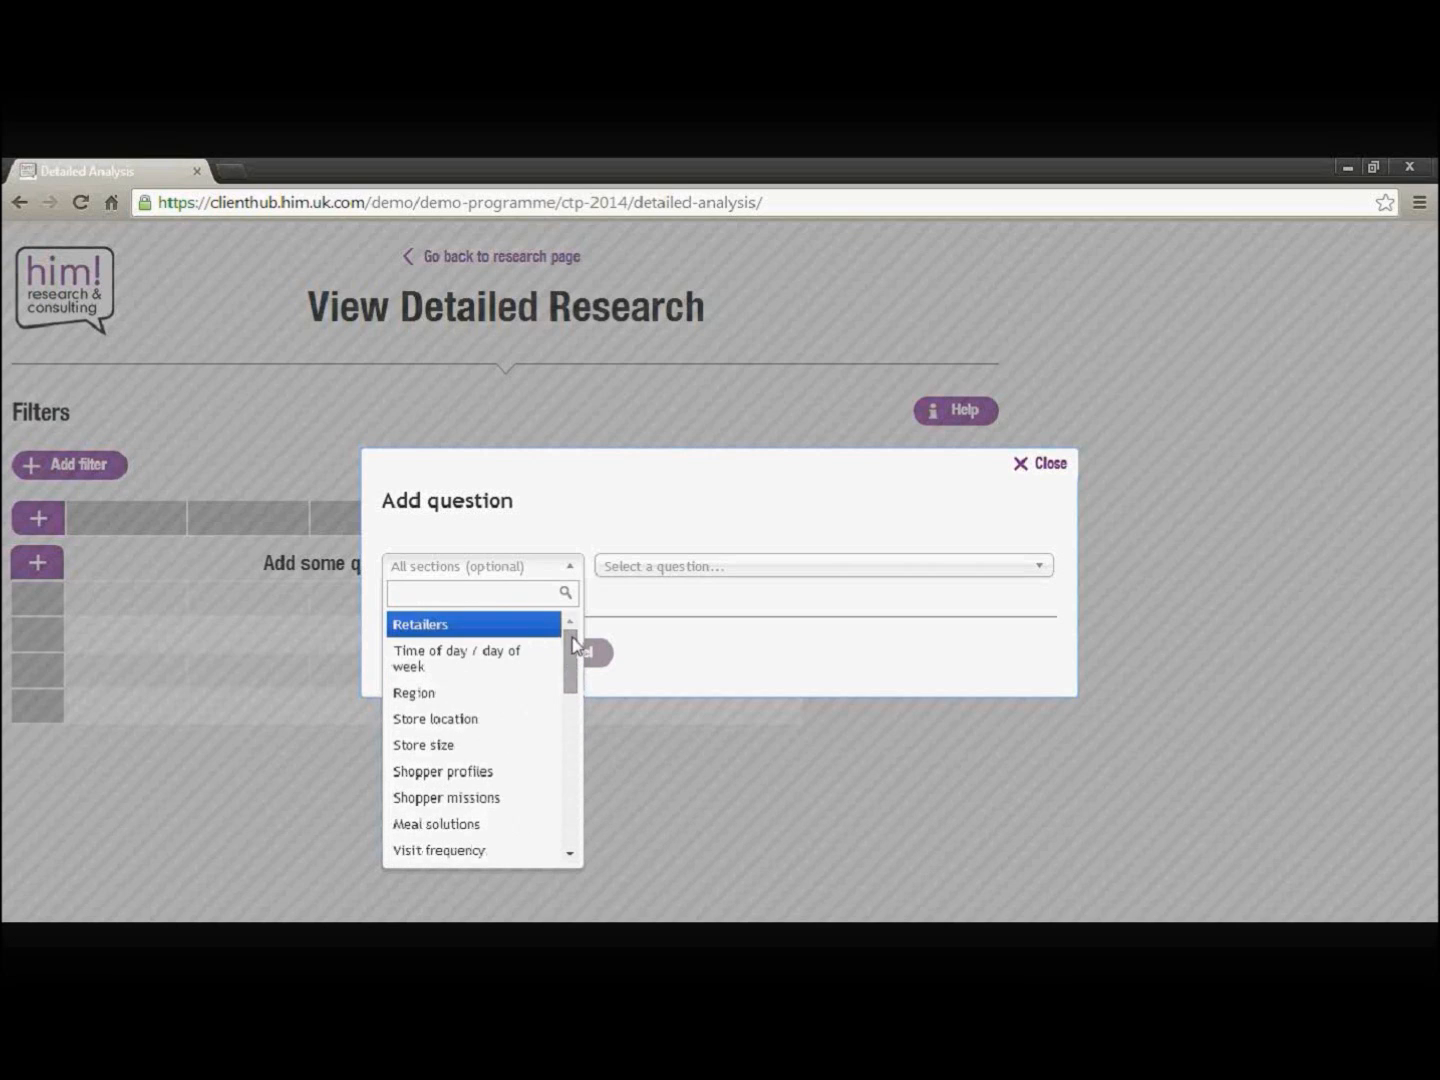
left_click(476, 799)
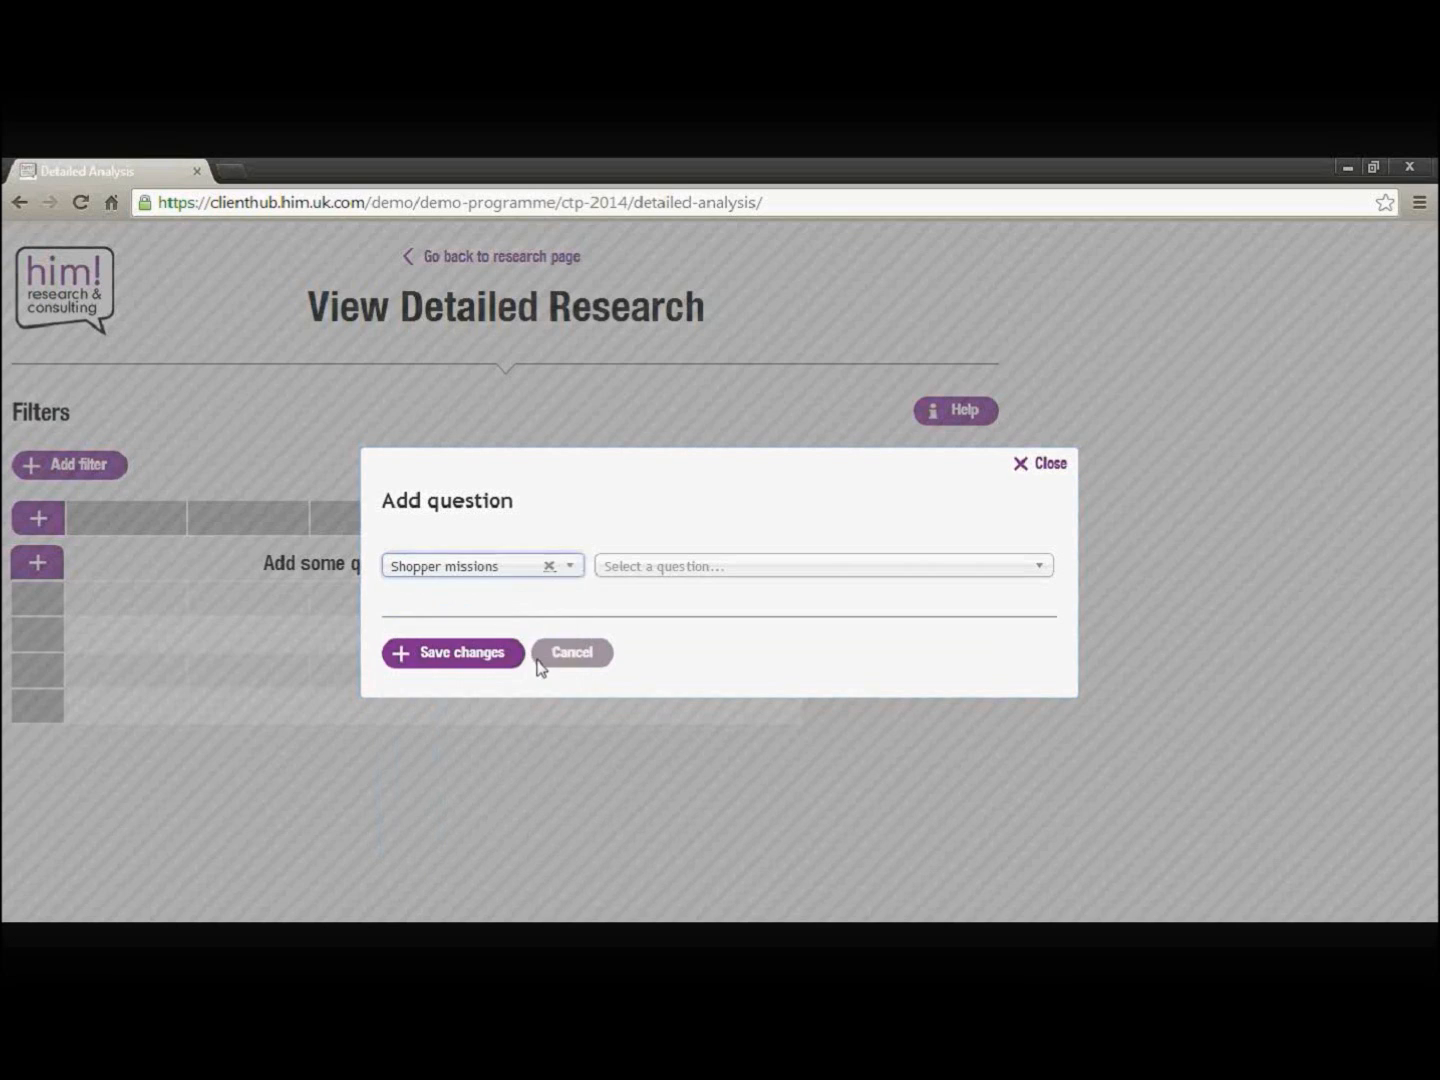
left_click(578, 568)
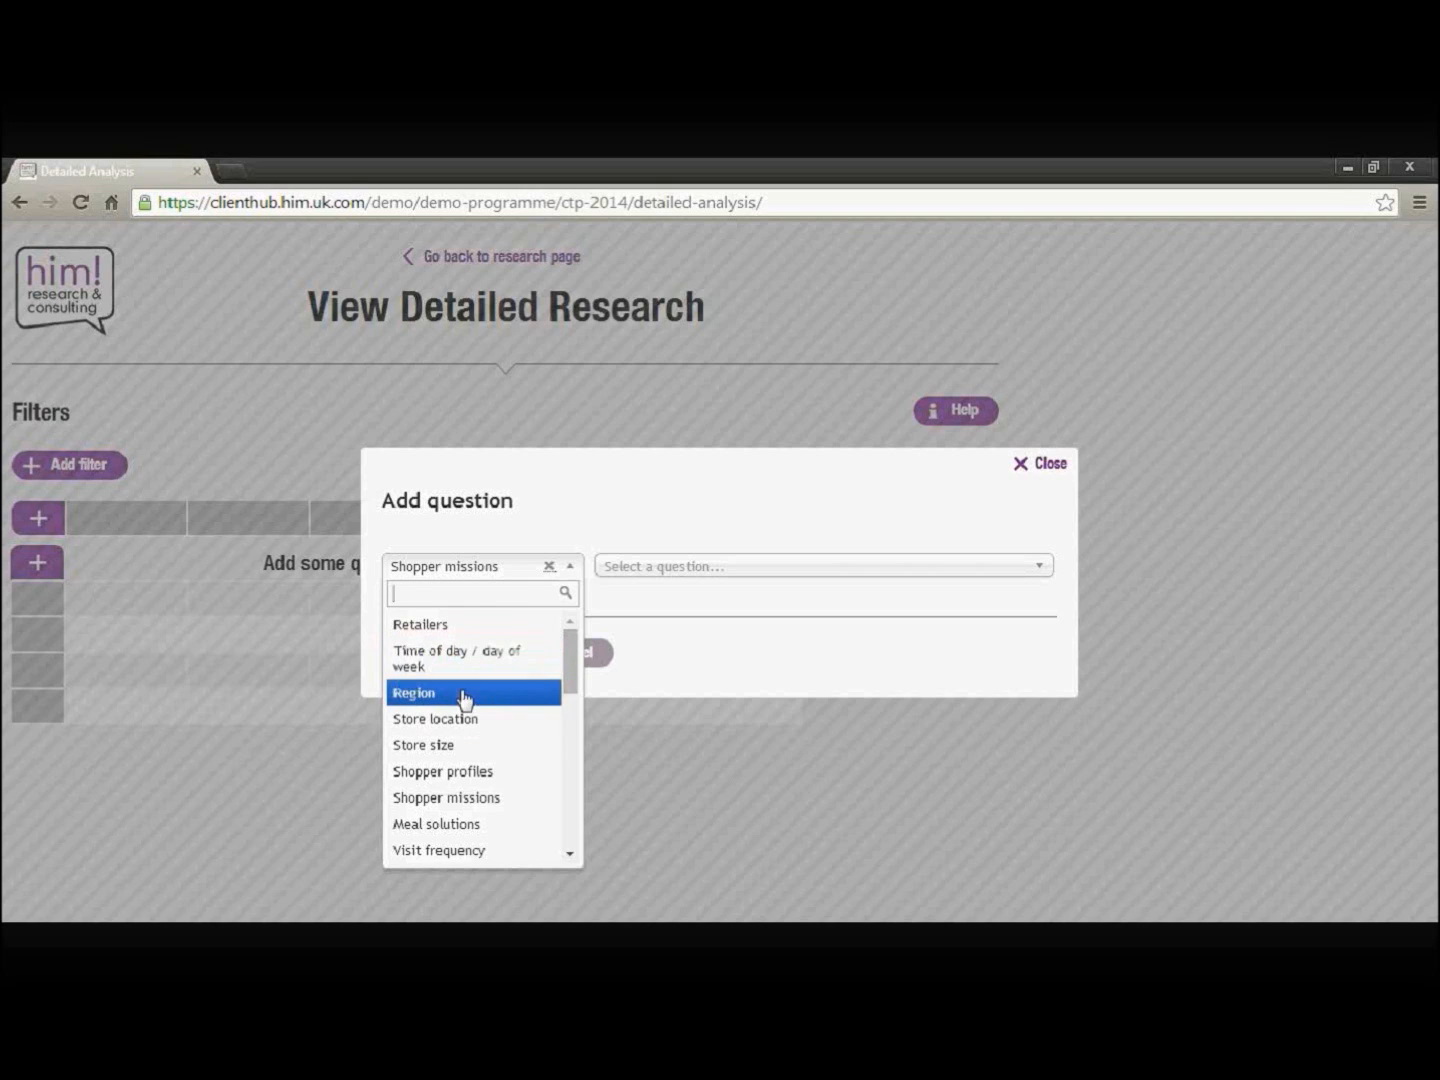
left_click(466, 773)
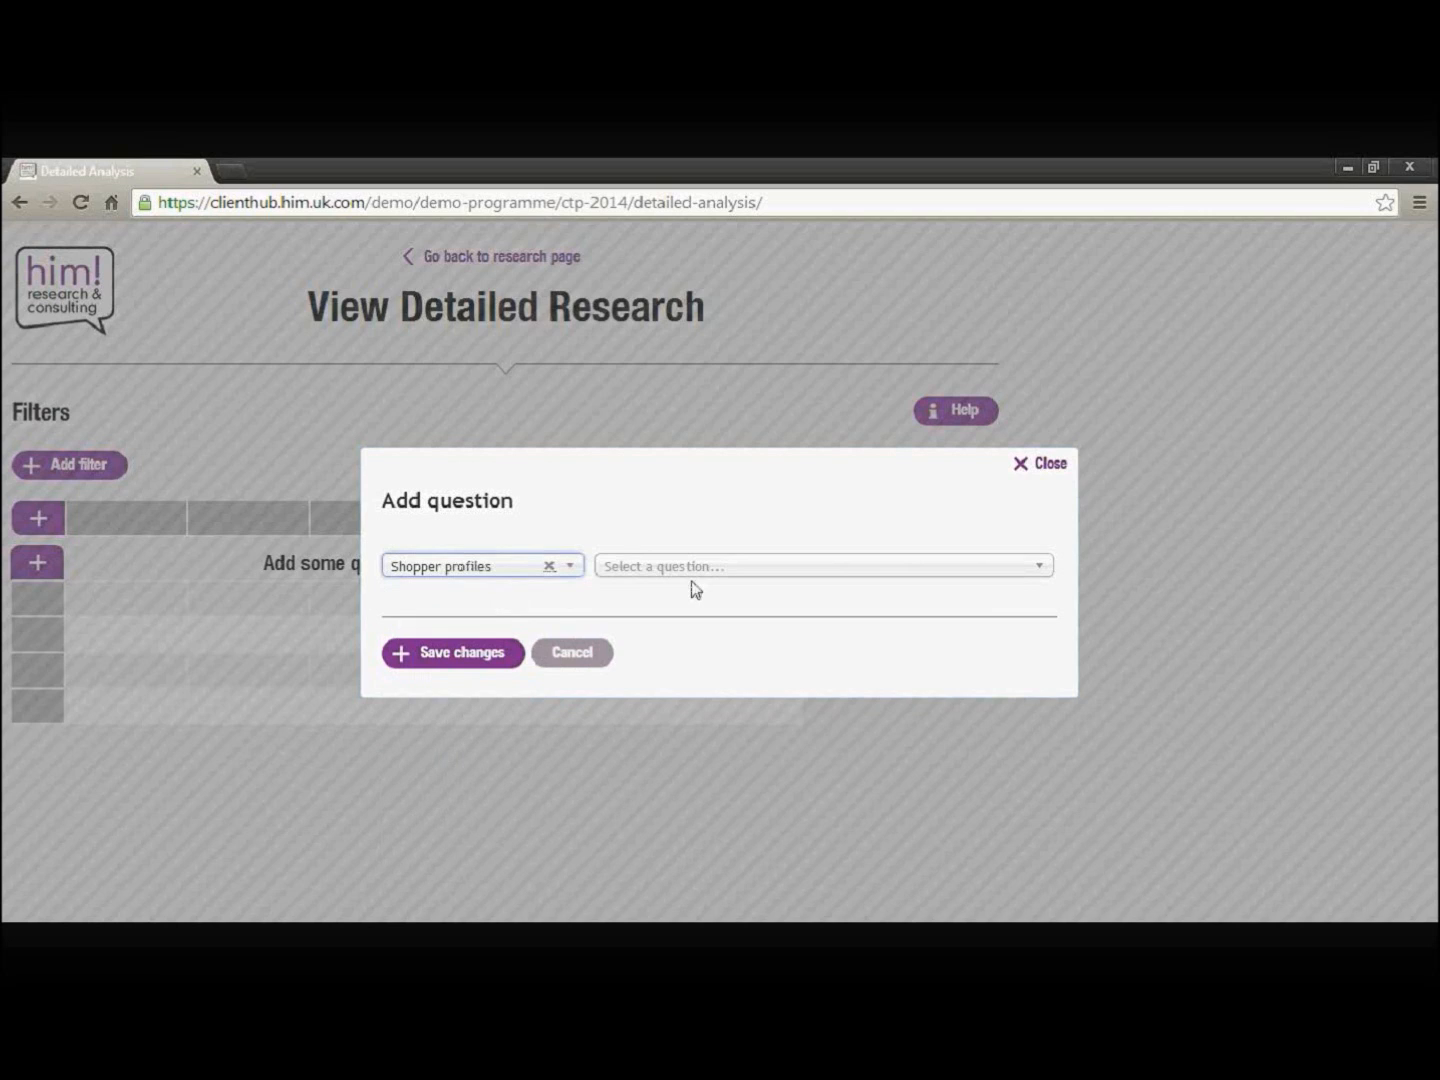
Step: Choose Gender as the question and open its list of answers
left_click(1021, 576)
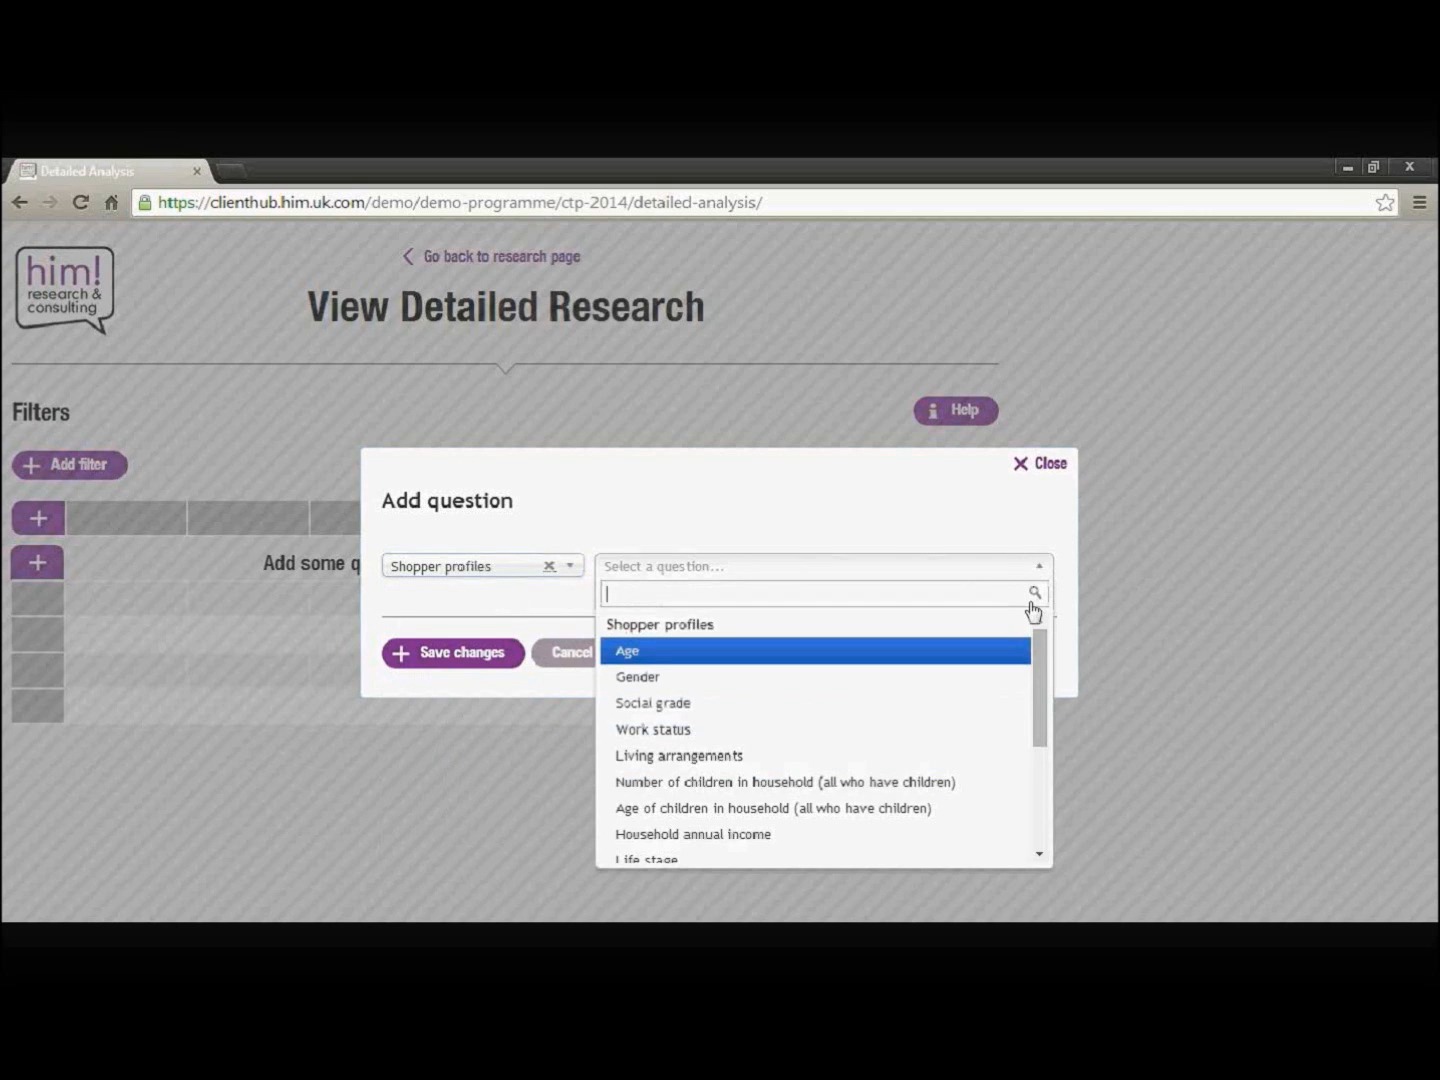
mouse_move(1045, 656)
left_mouse_down()
mouse_move(1047, 751)
mouse_move(1037, 648)
left_mouse_up()
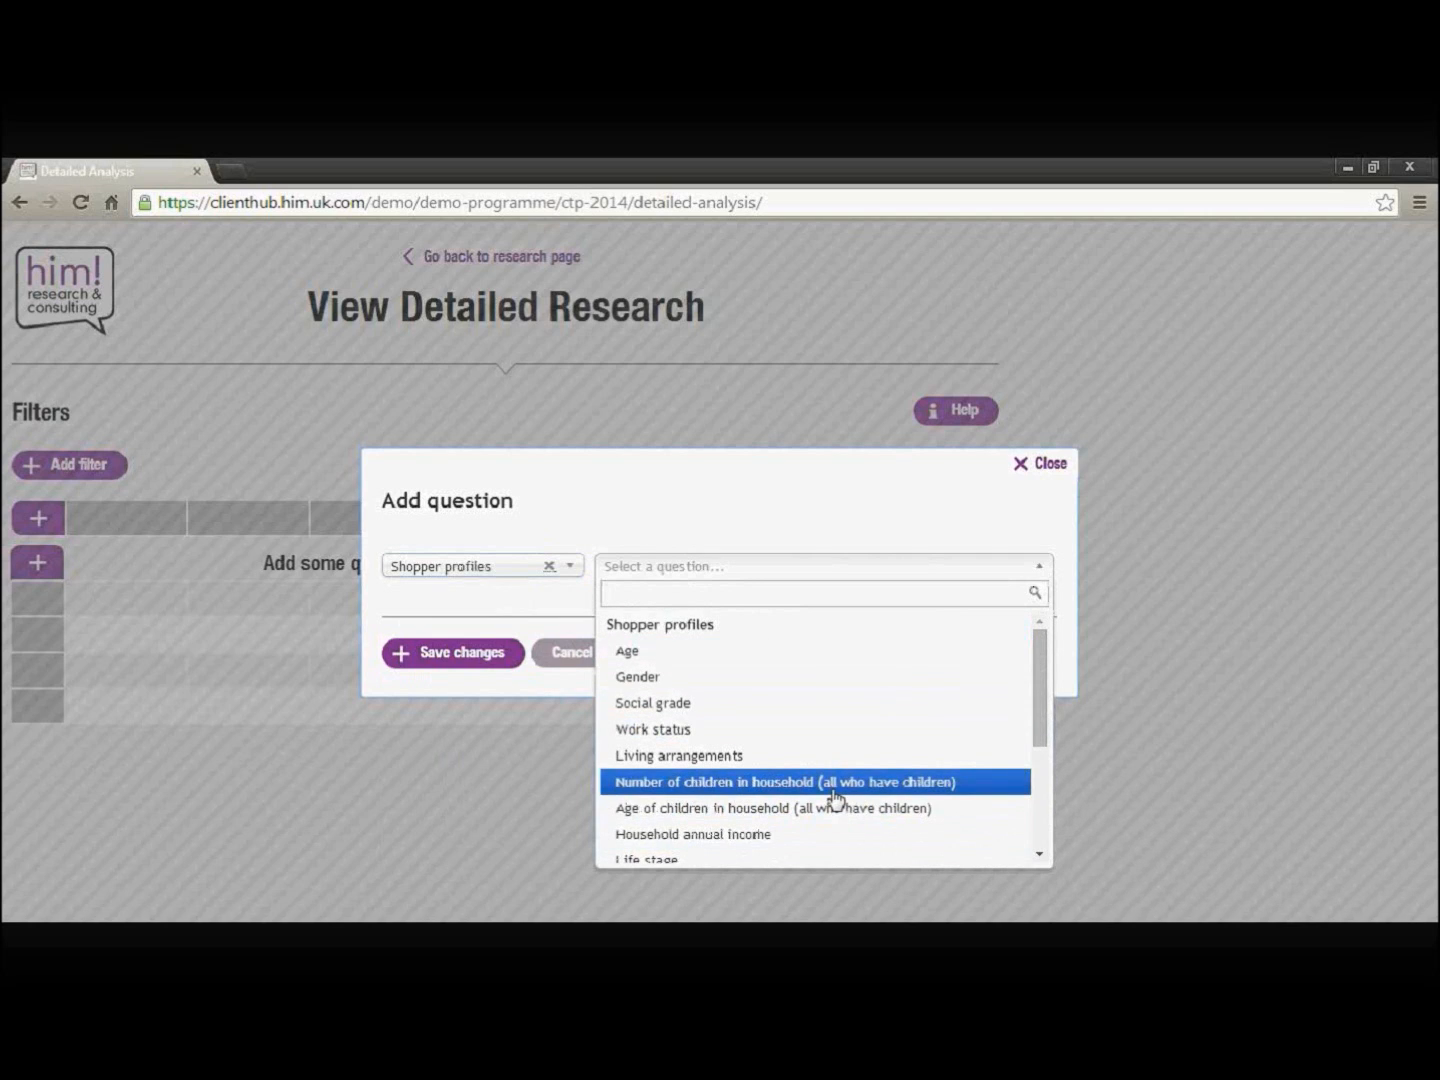
left_click(660, 678)
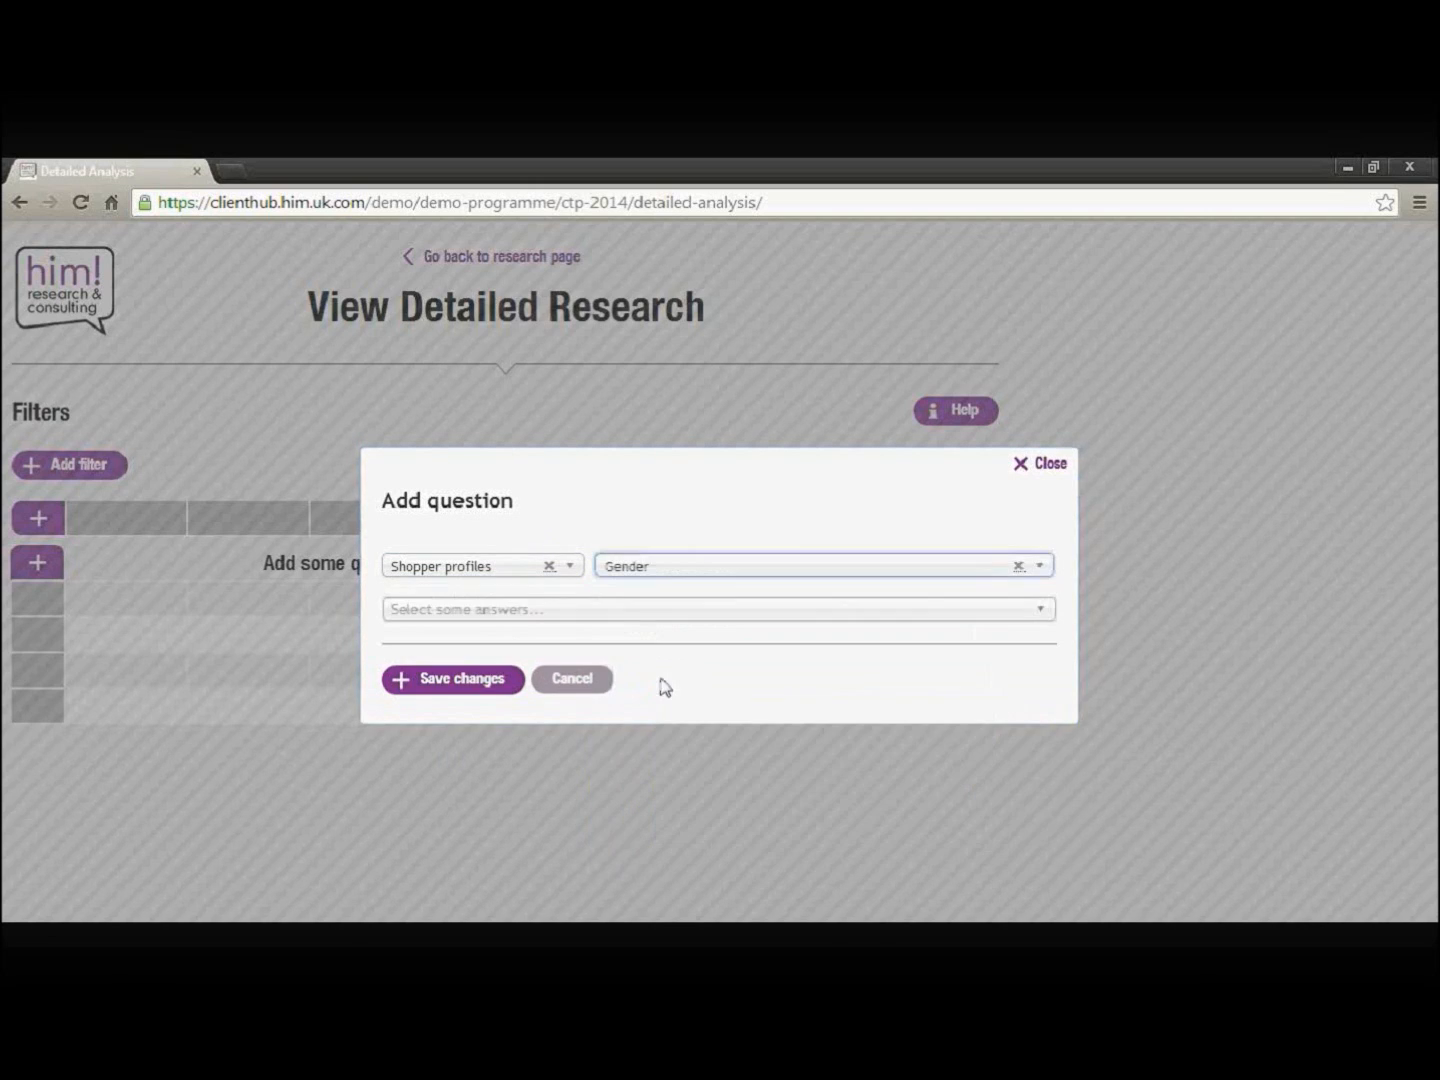
left_click(500, 615)
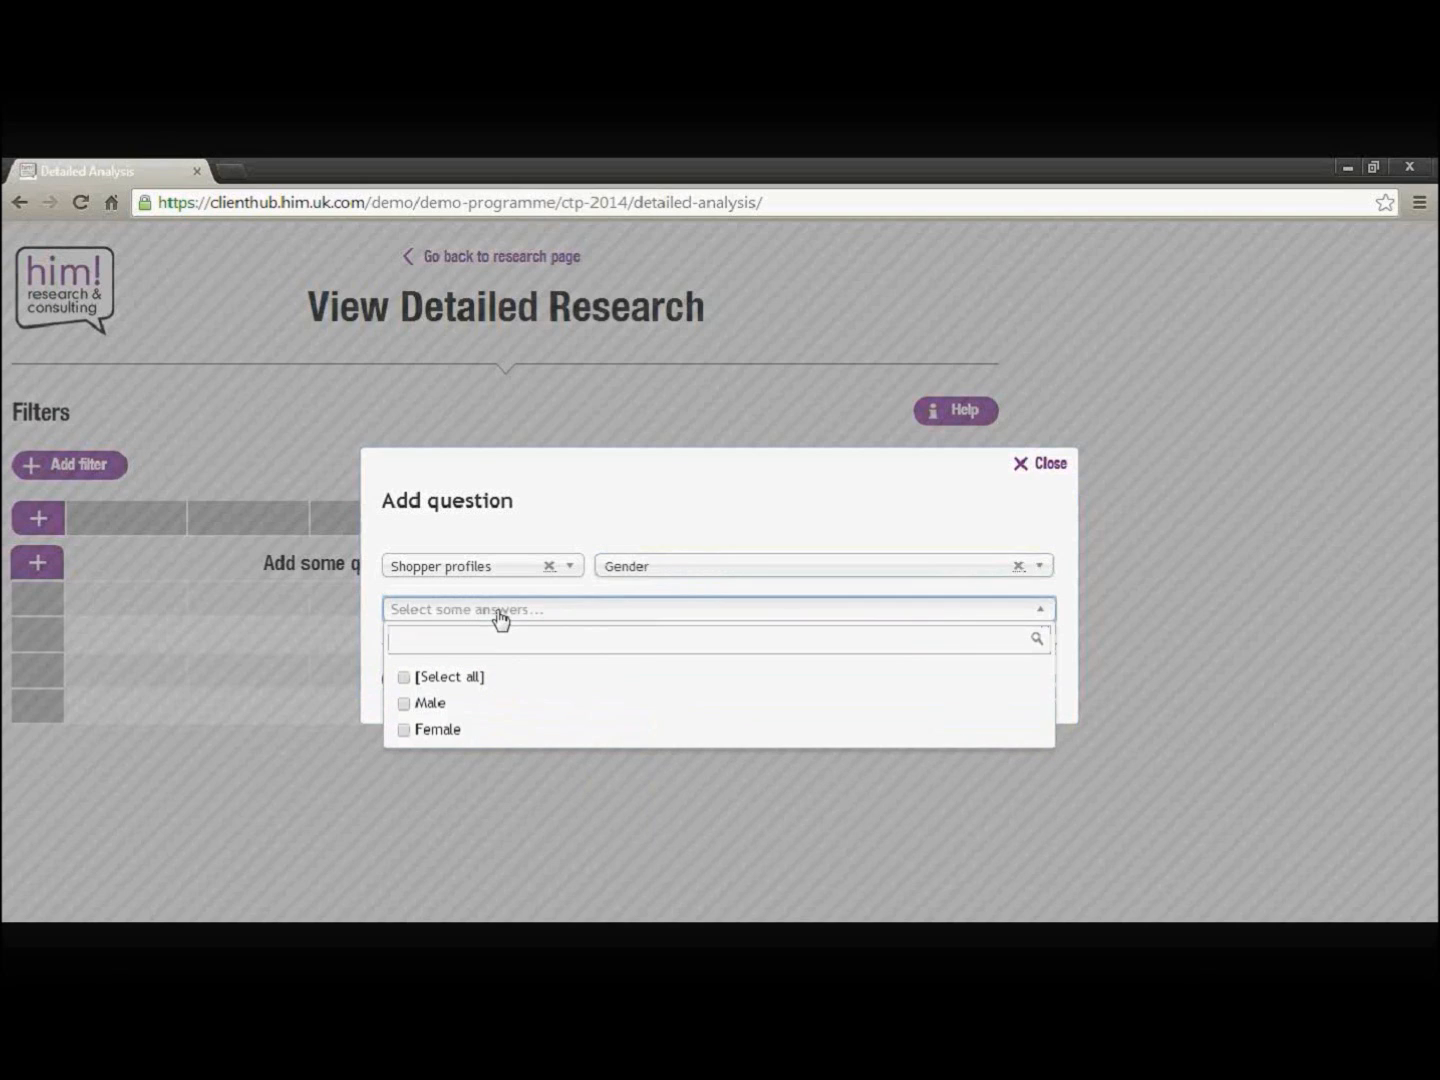
left_click(405, 706)
left_click(405, 705)
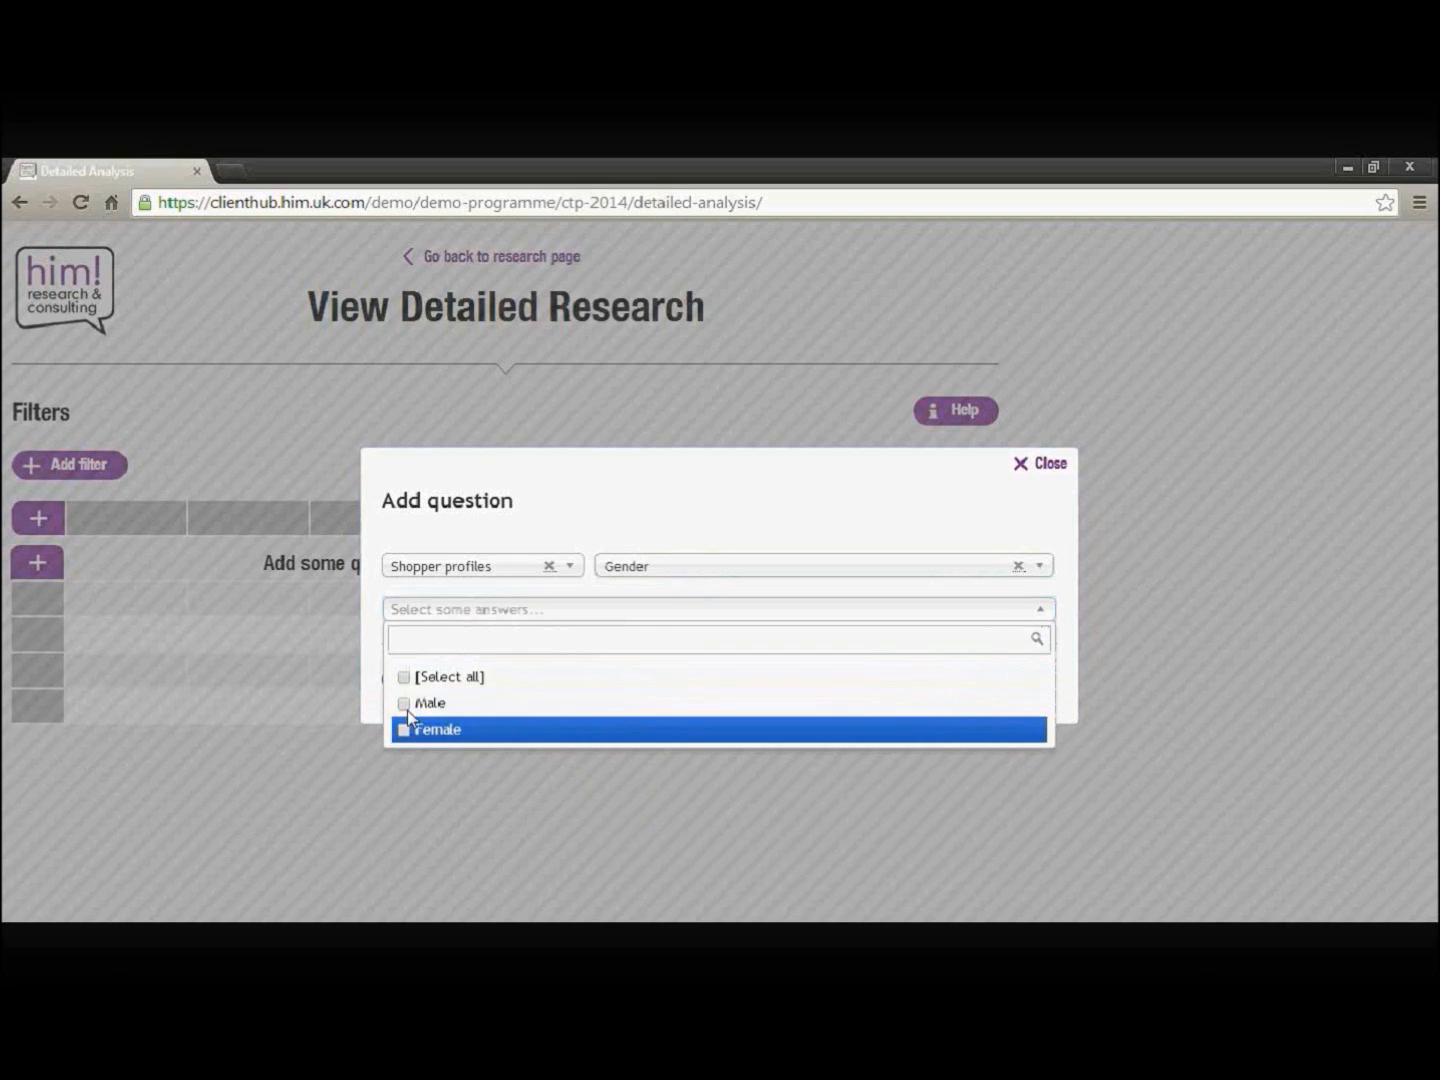
left_click(404, 730)
left_click(404, 730)
Step: Select all the Gender answers and save the question to the report's top row
left_click(404, 679)
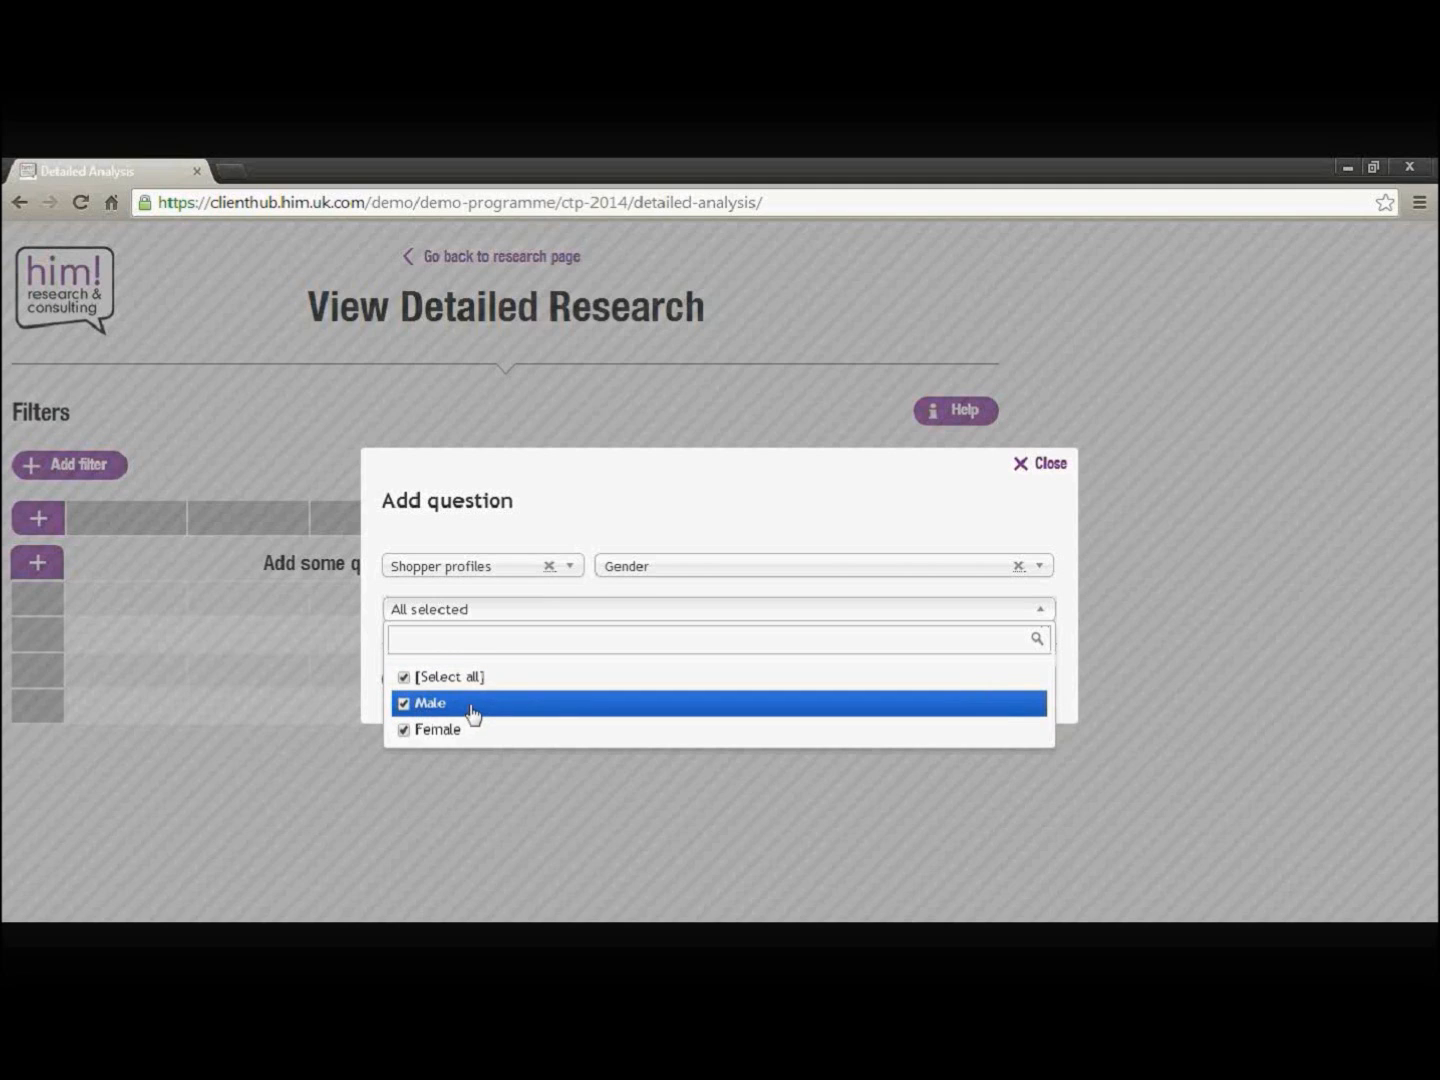
left_click(563, 518)
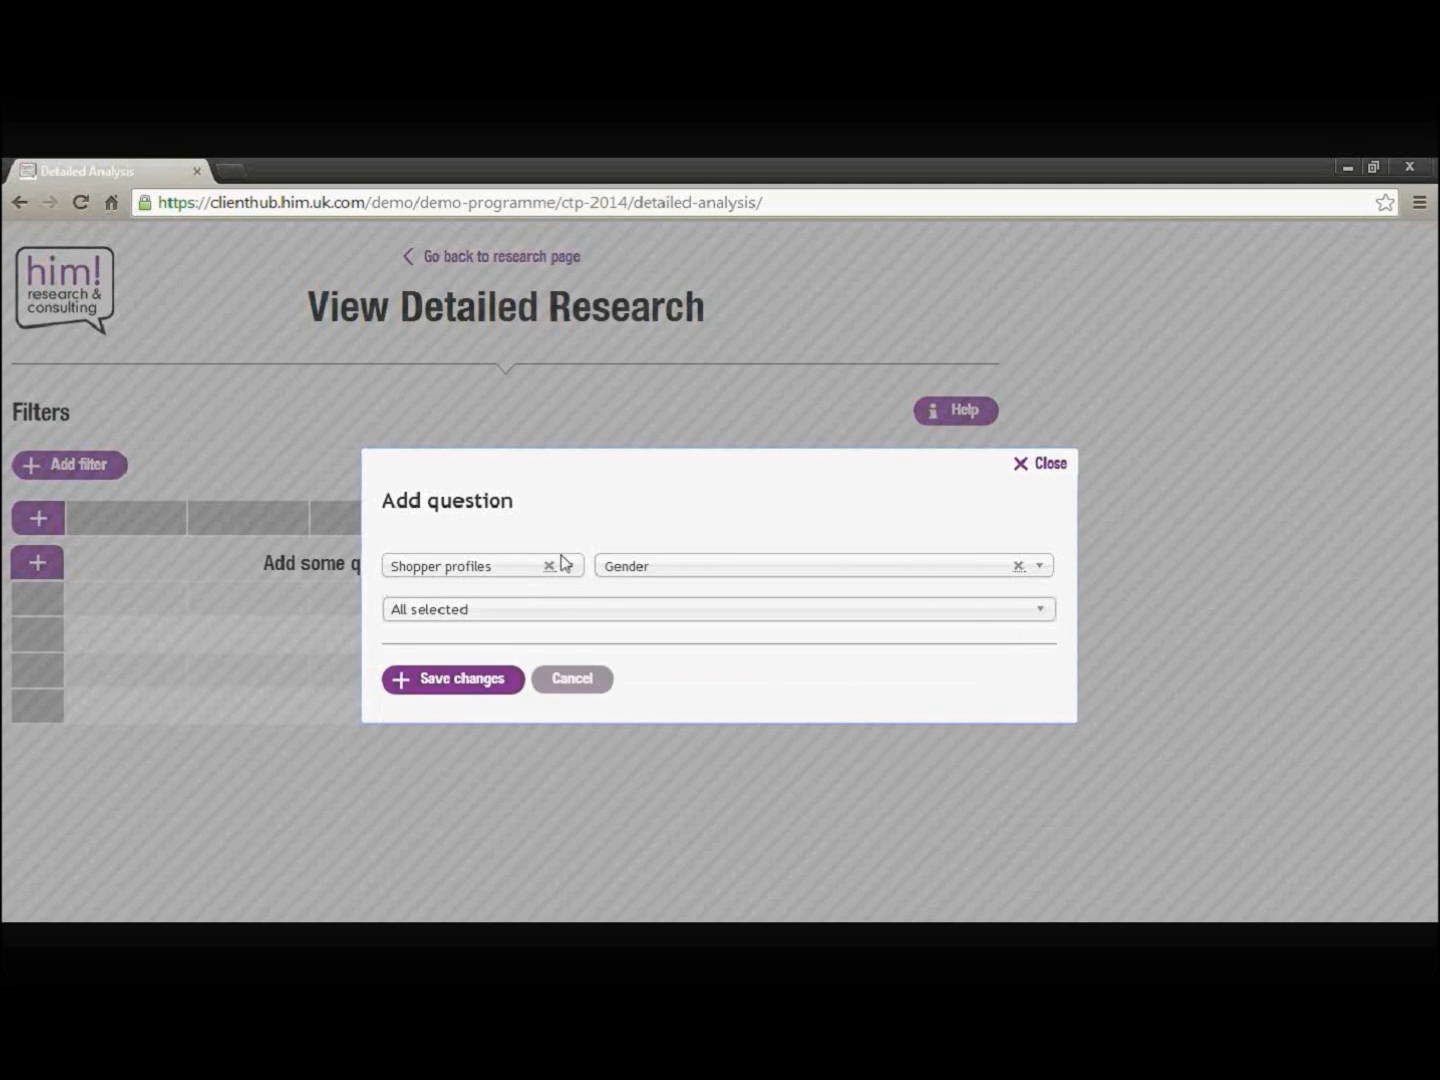
left_click(471, 684)
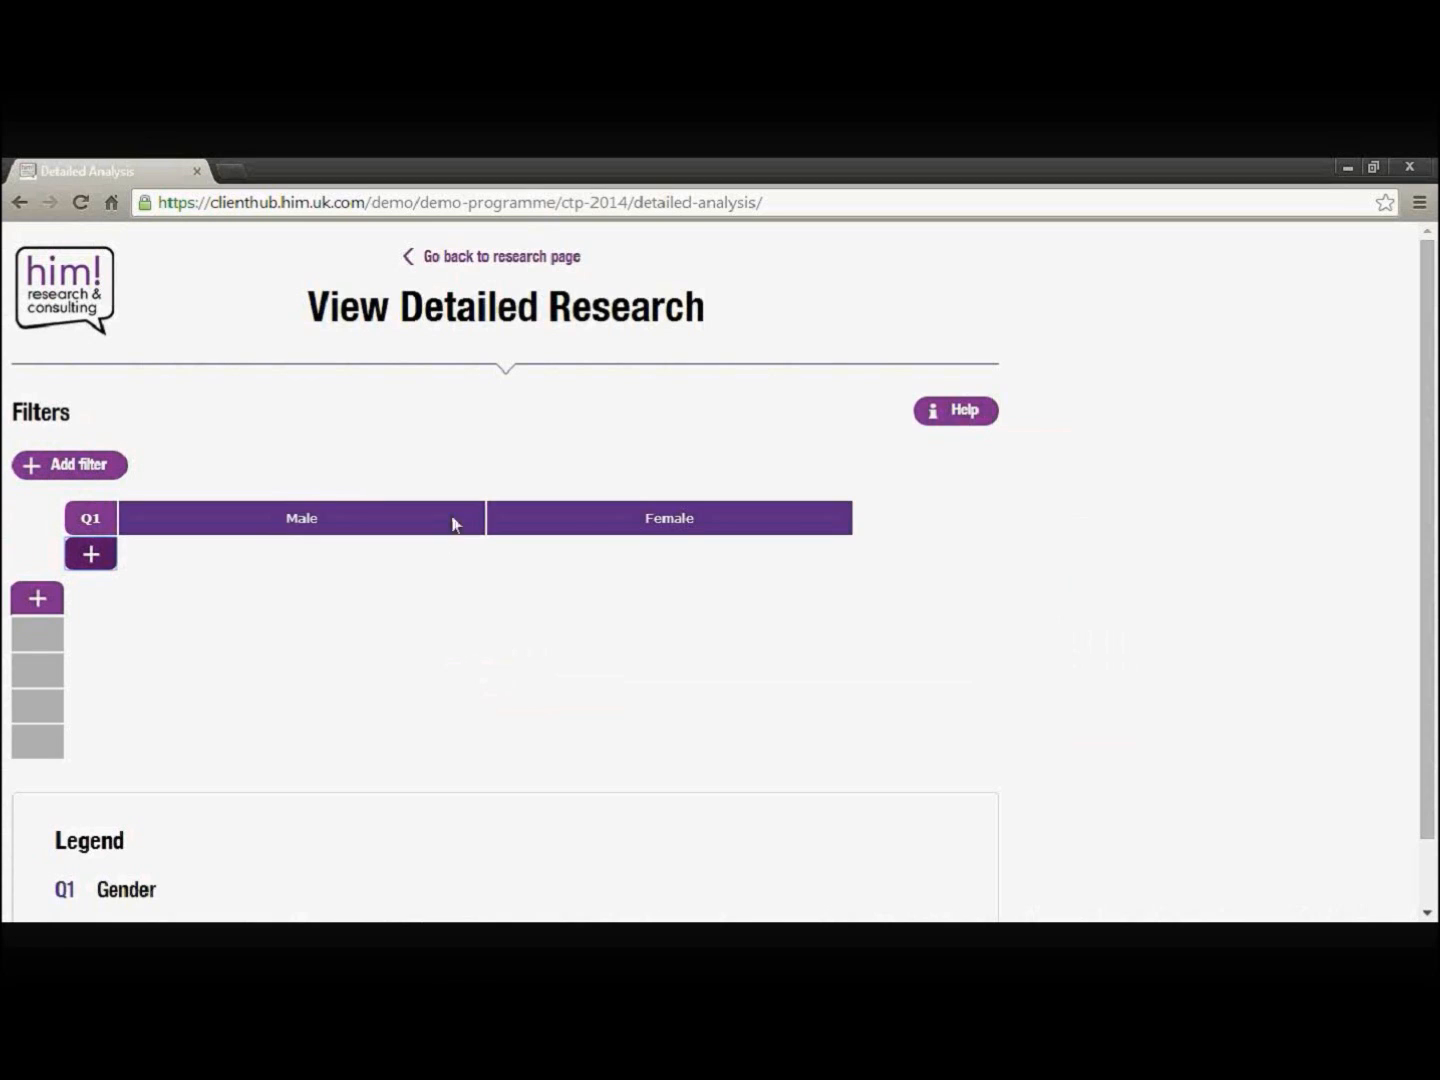
Step: Start adding a question to the report's side column, choosing Work status from the Shopper profiles section
scroll(588, 682, "down", 1)
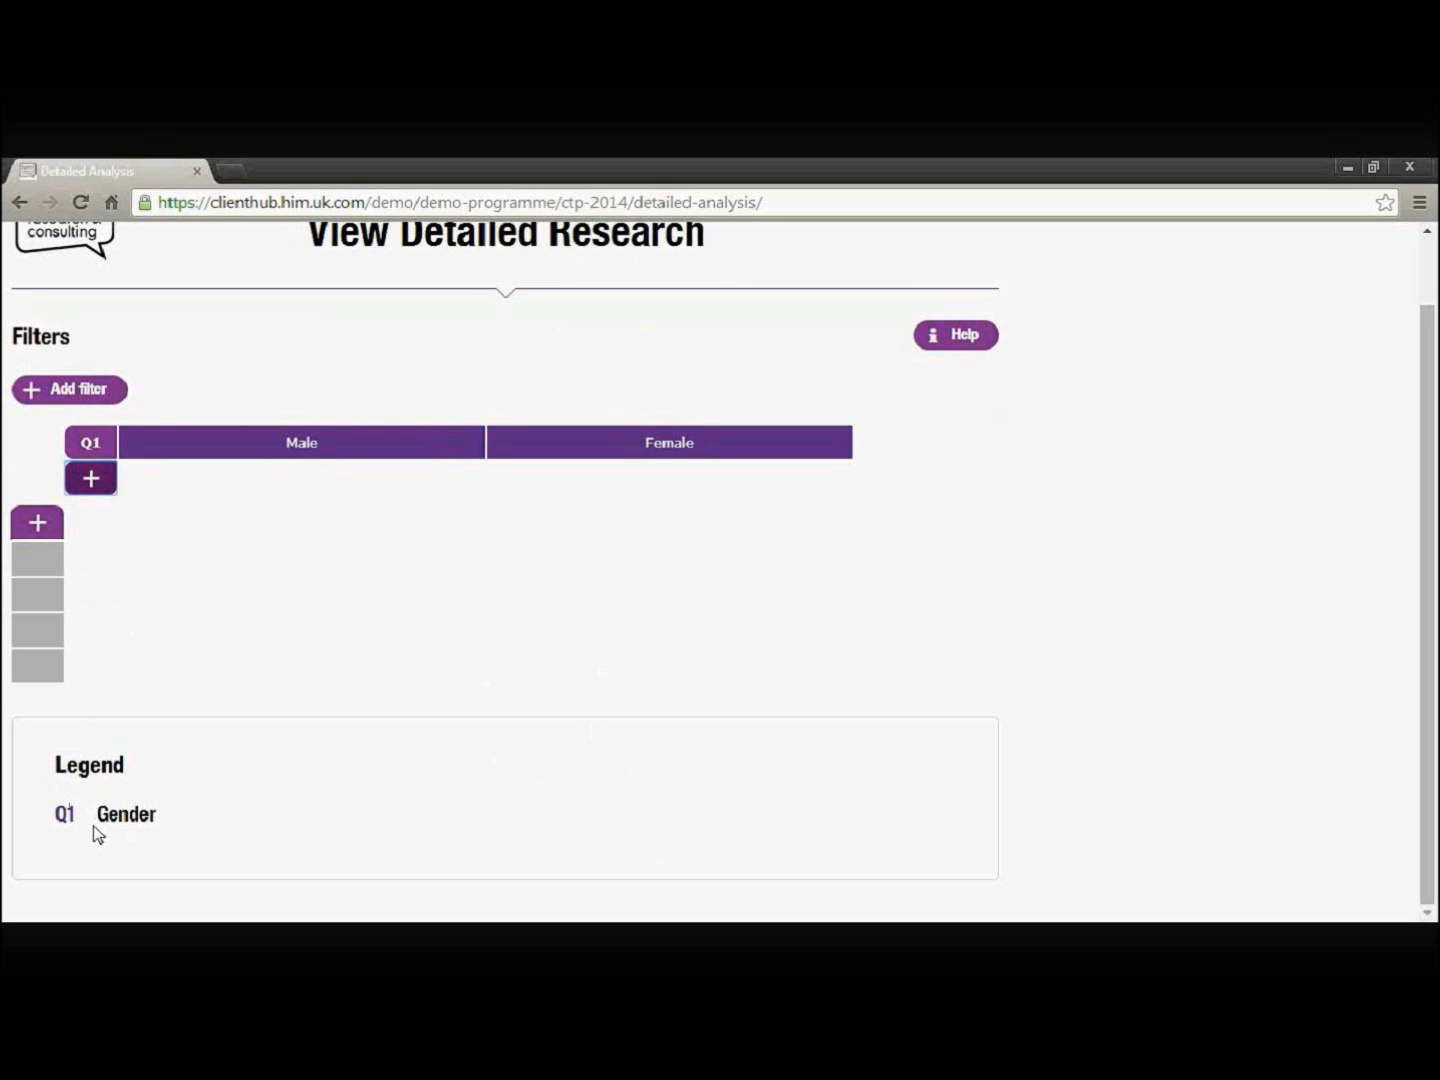
left_click(37, 530)
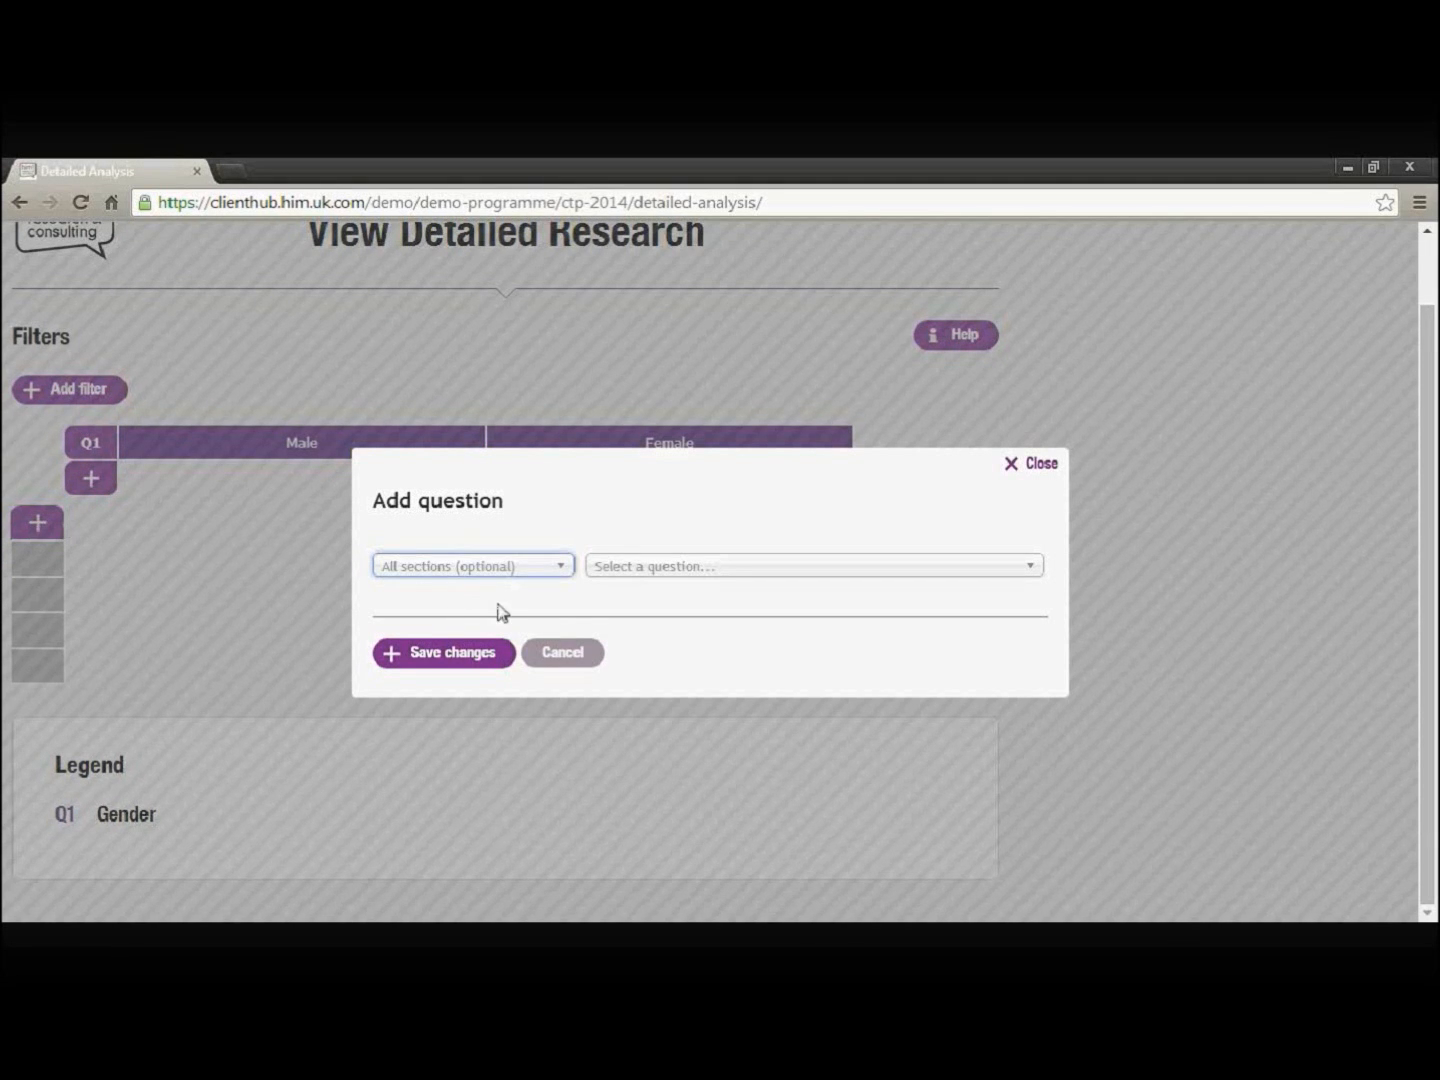
left_click(556, 567)
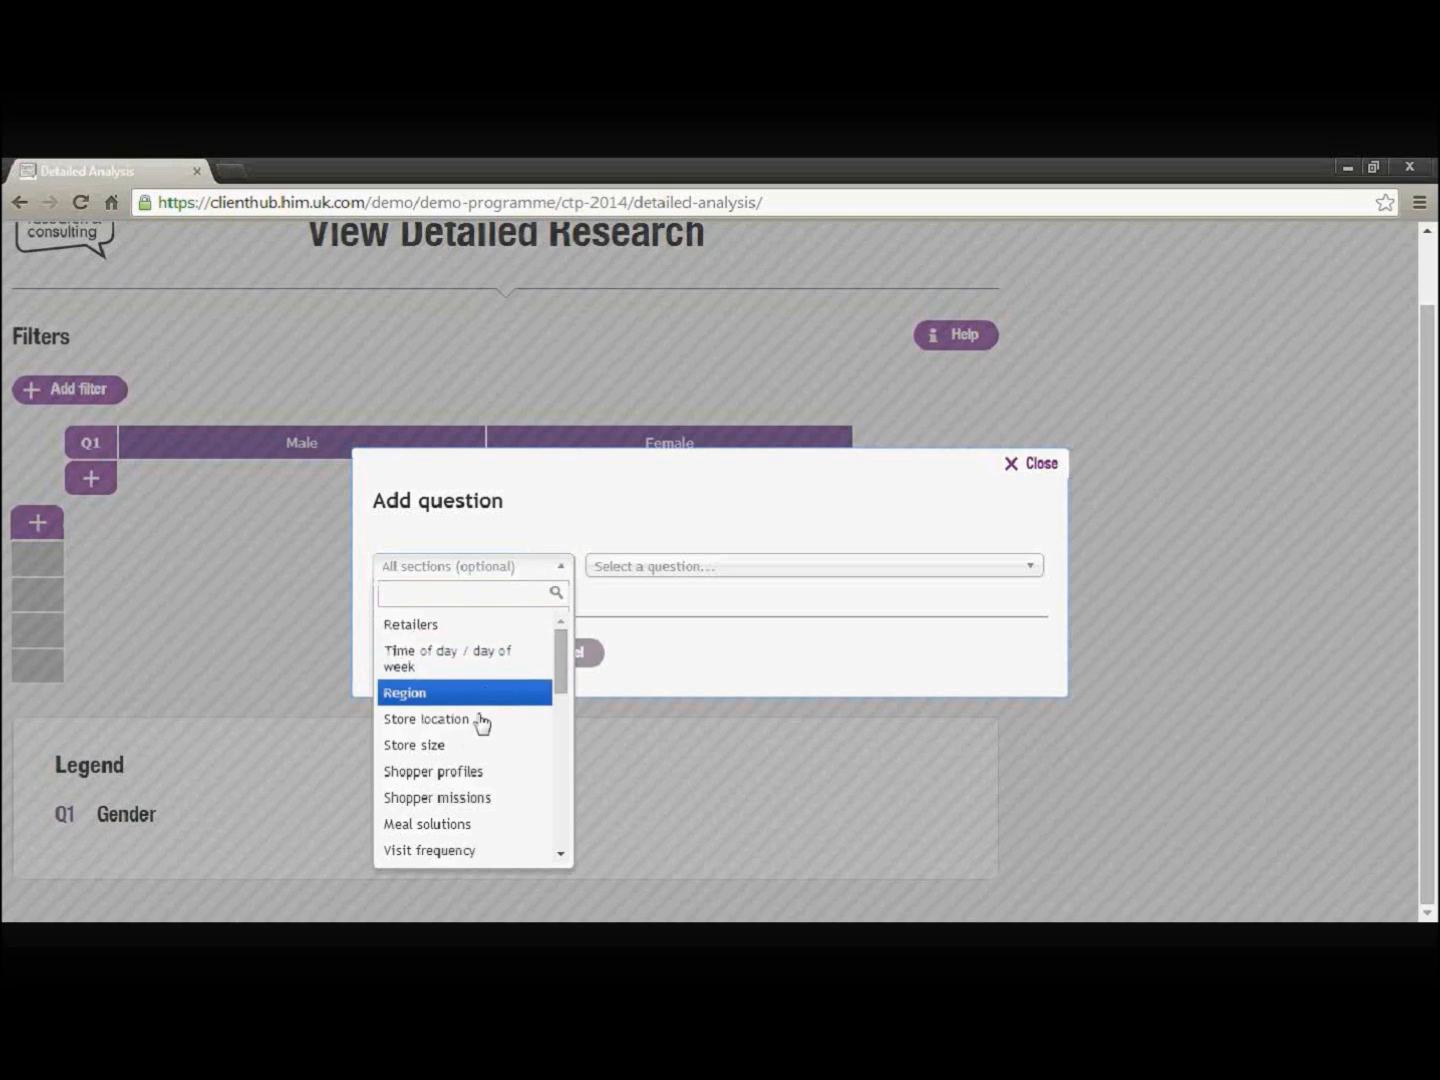
left_click(476, 771)
left_click(733, 568)
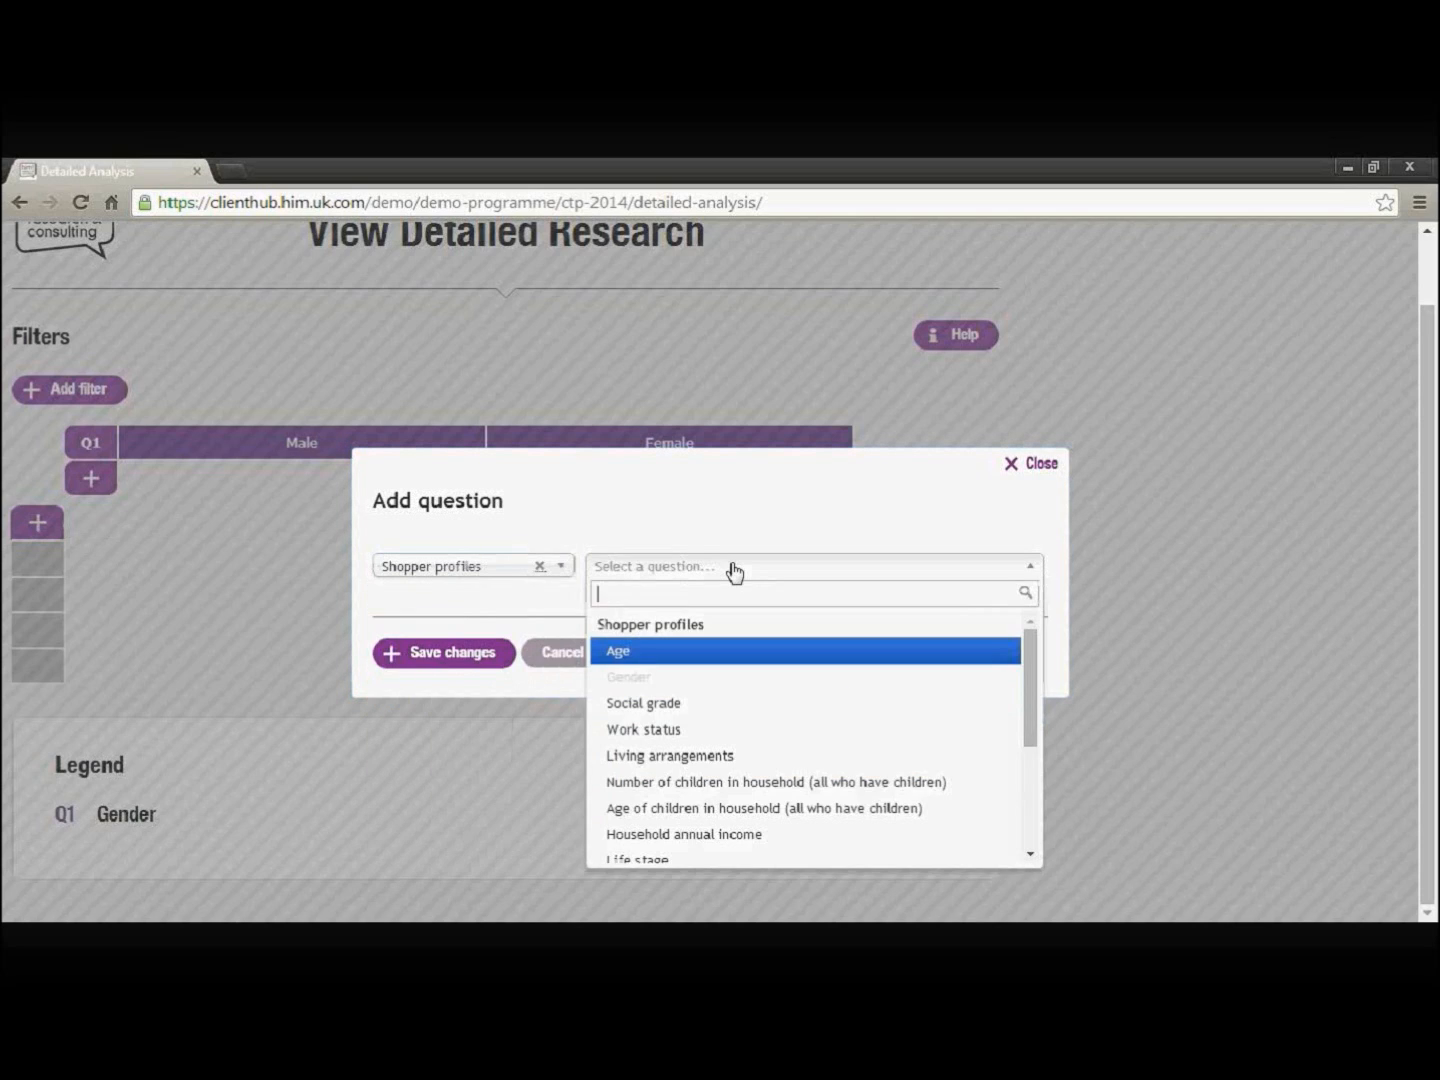
left_click(675, 738)
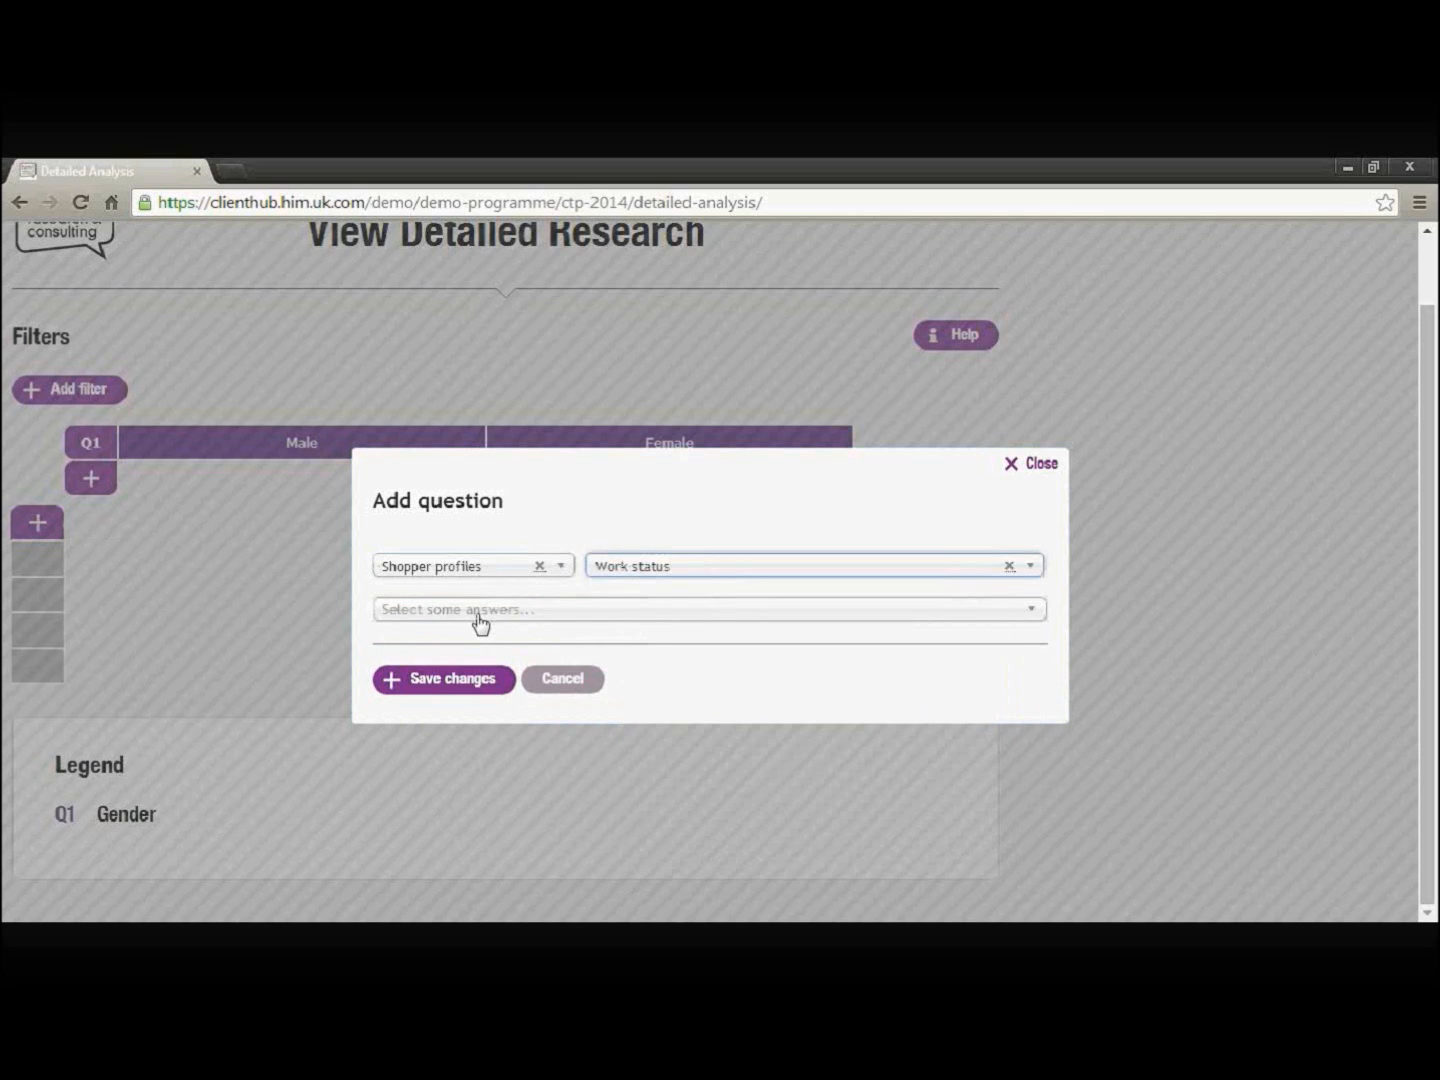
Step: Select the Work full-time and Work part-time answers and save the Work status question to the side column
left_click(482, 622)
left_click(402, 709)
left_click(402, 728)
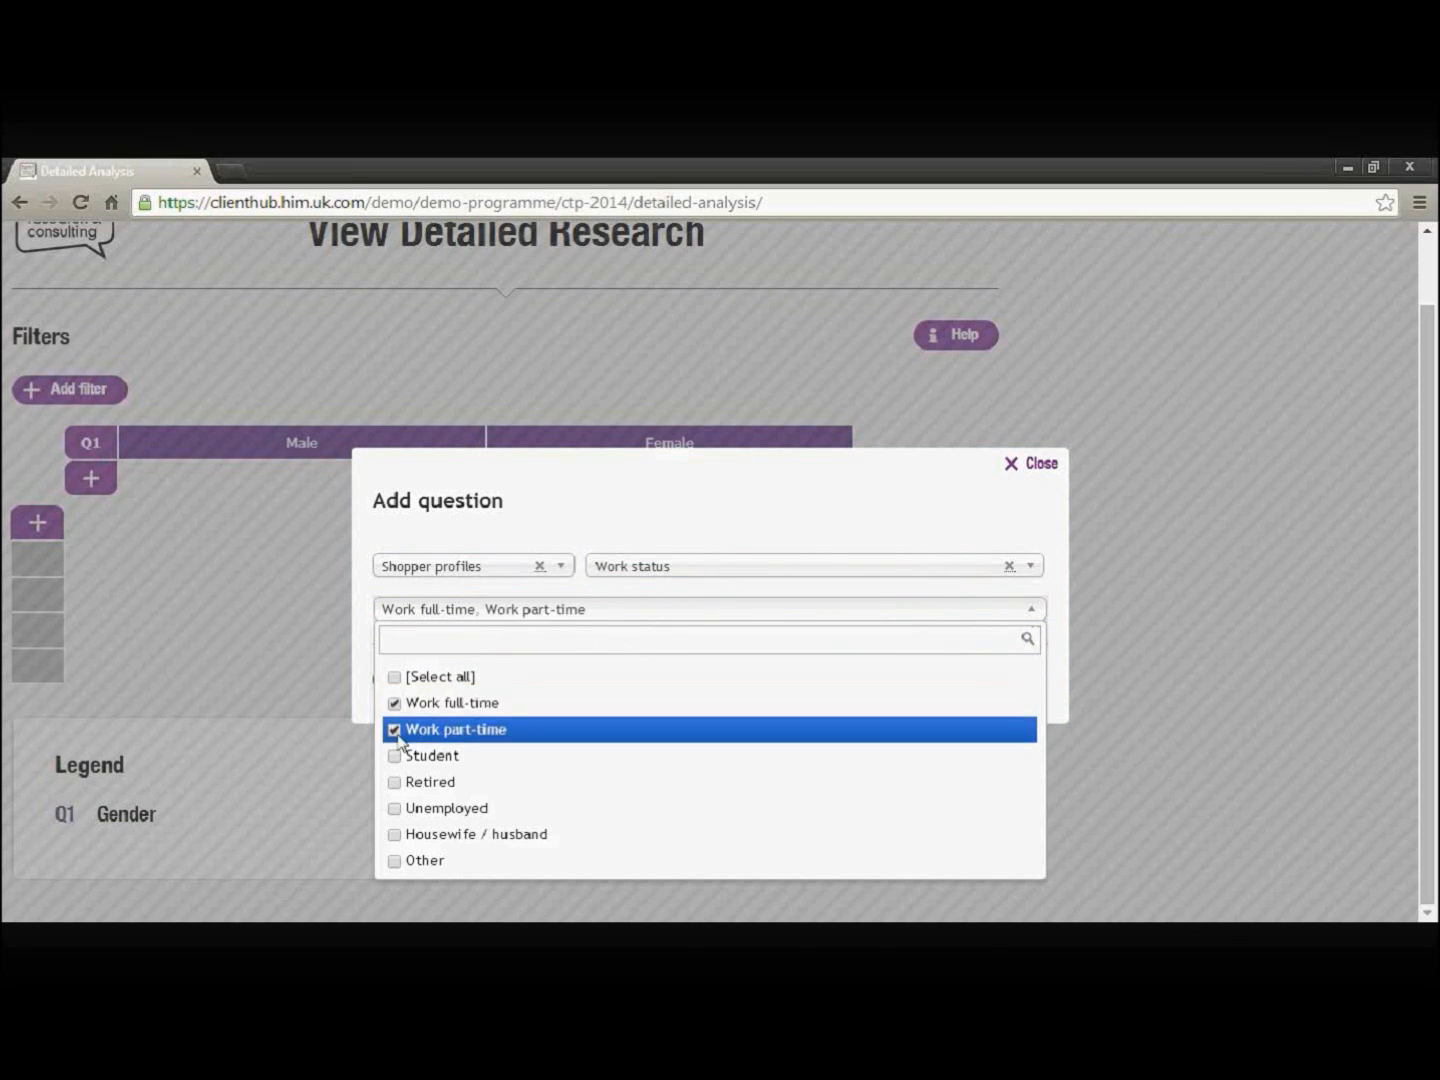
left_click(584, 518)
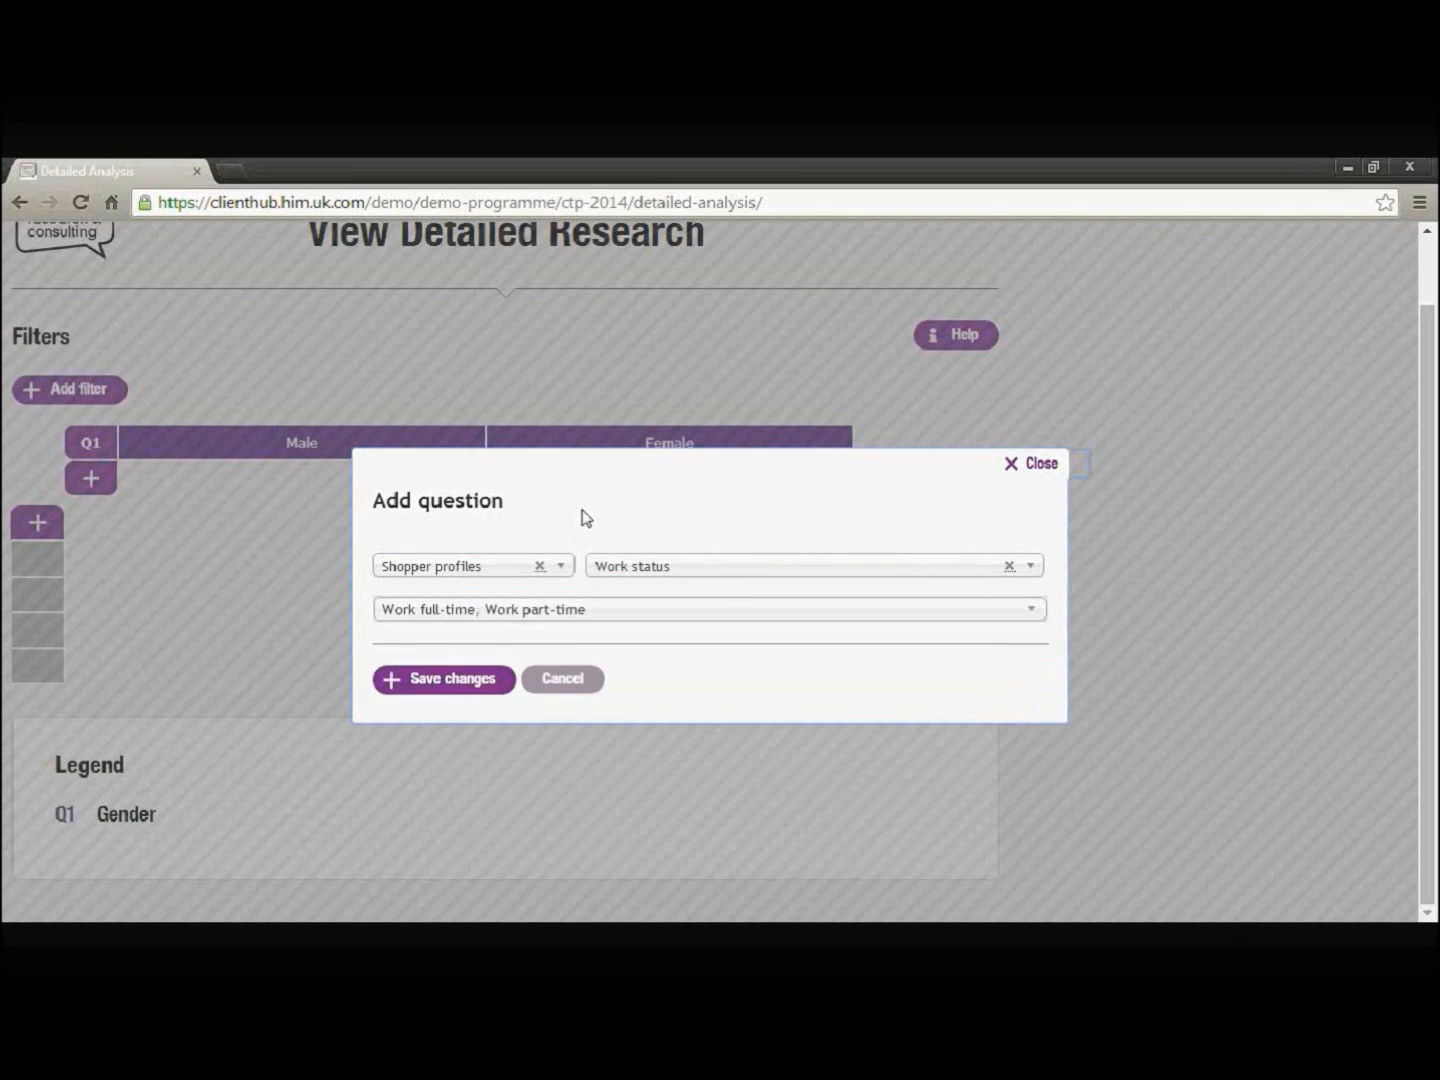
left_click(464, 681)
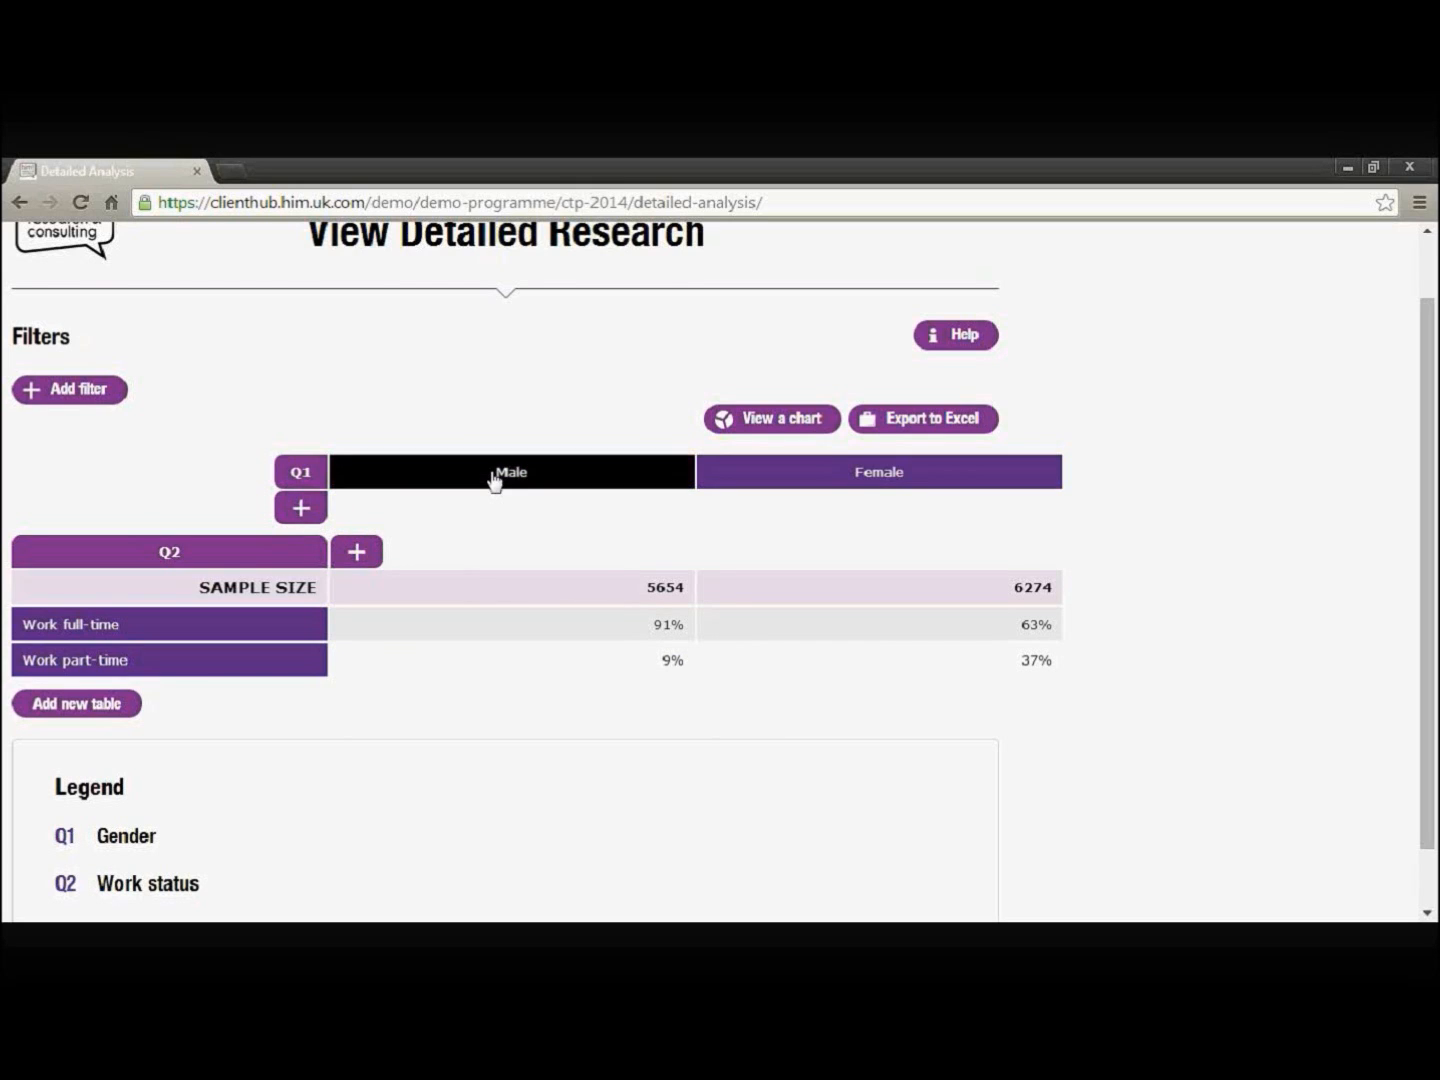
Step: Start adding a second question beneath Gender in the top row, choosing Region from the Region section
left_click(298, 516)
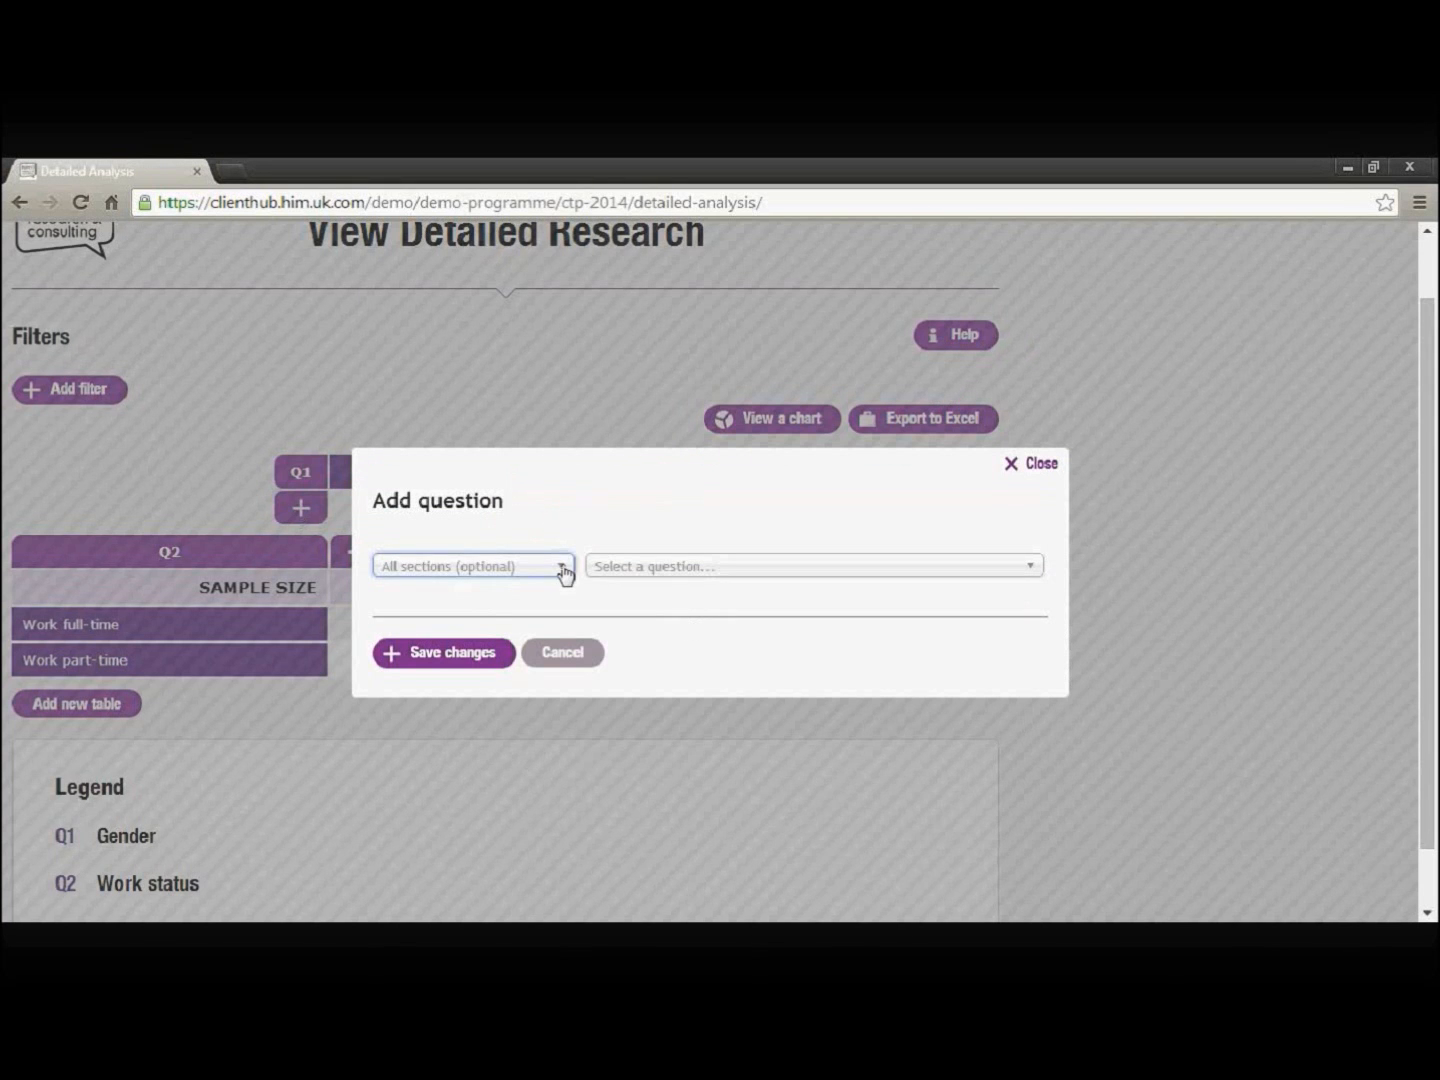
left_click(565, 574)
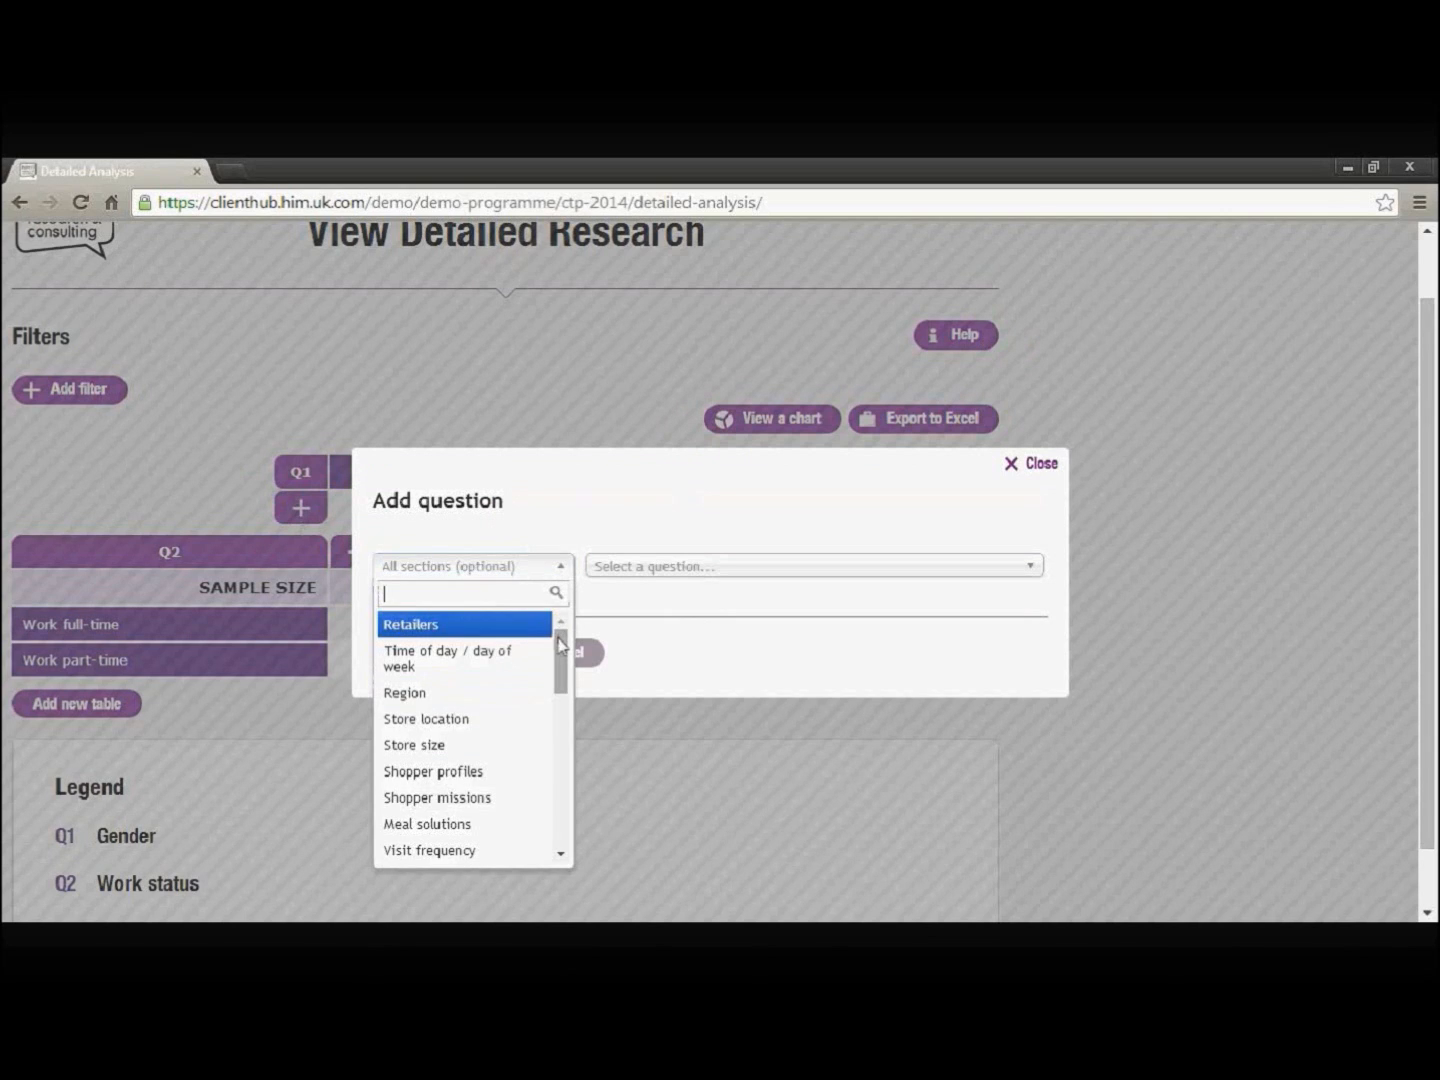
left_click_drag(562, 649, 566, 647)
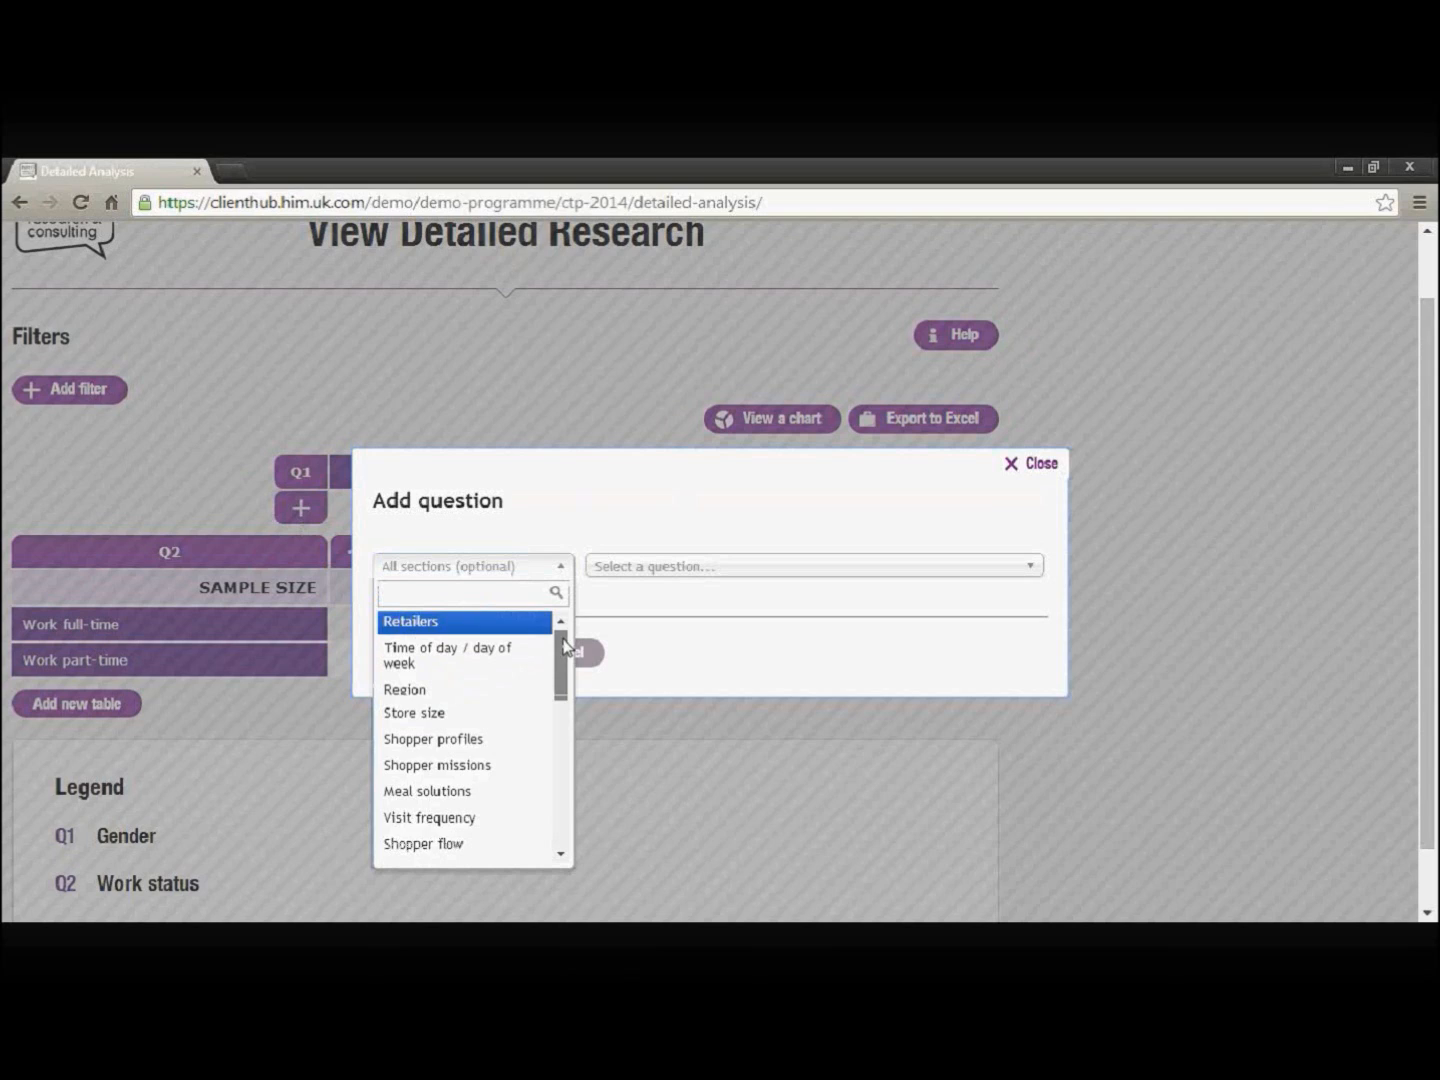
left_click(446, 692)
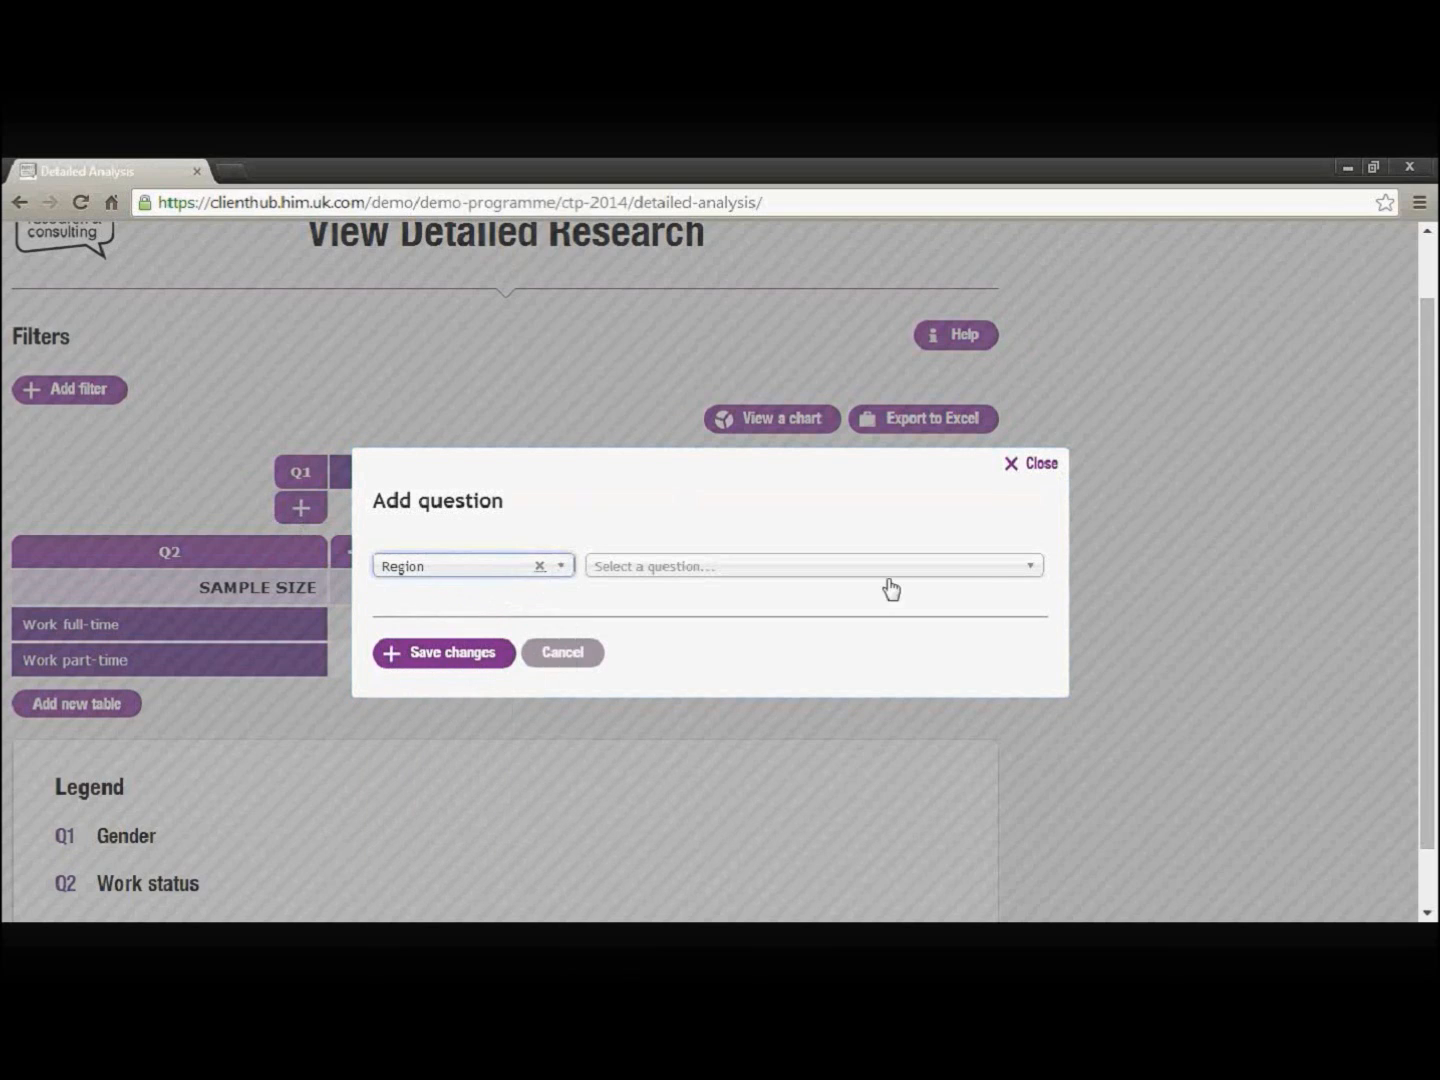
left_click(1031, 571)
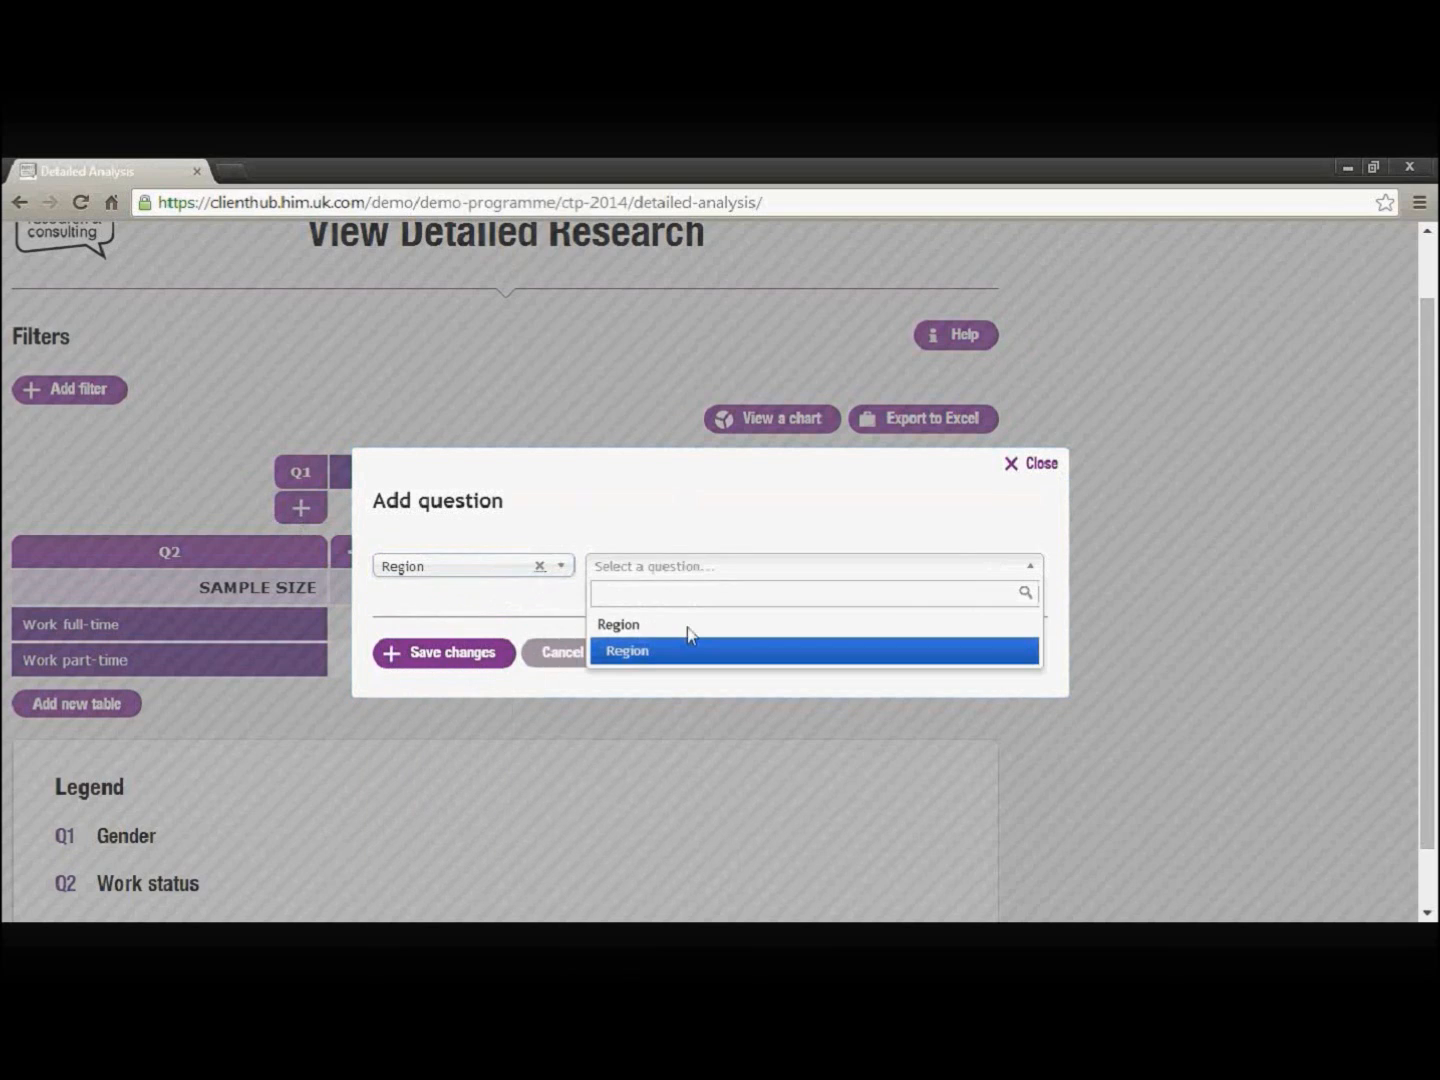
left_click(628, 653)
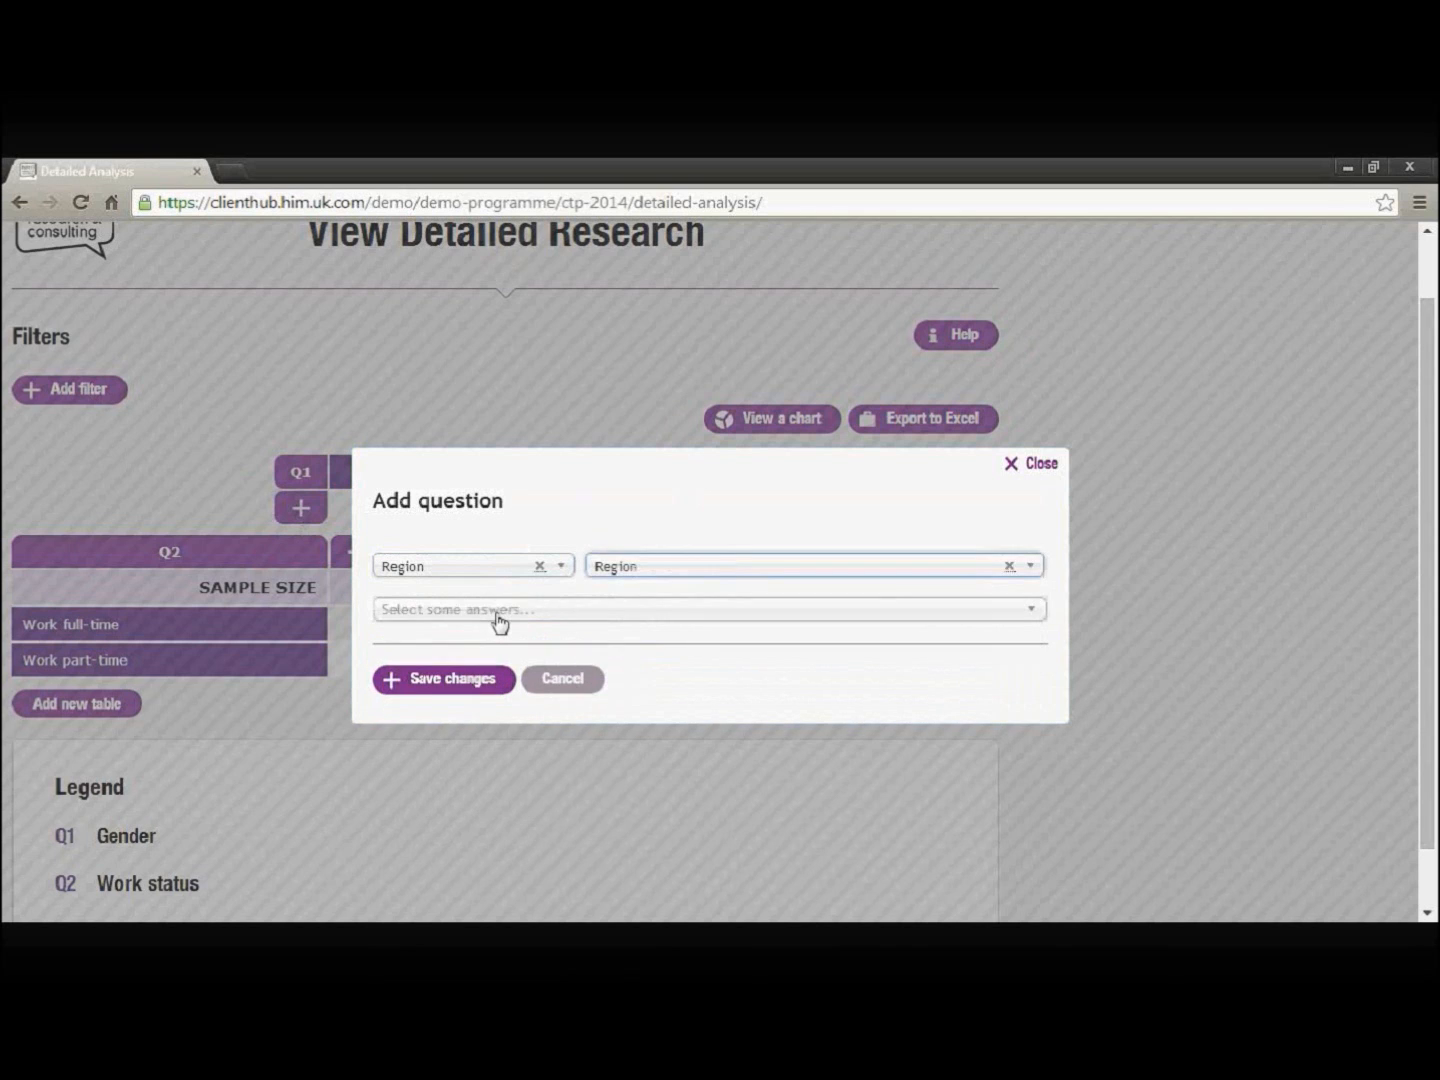
Step: Select the South East Total and North Total answers for Region and save the question to the top row
left_click(502, 615)
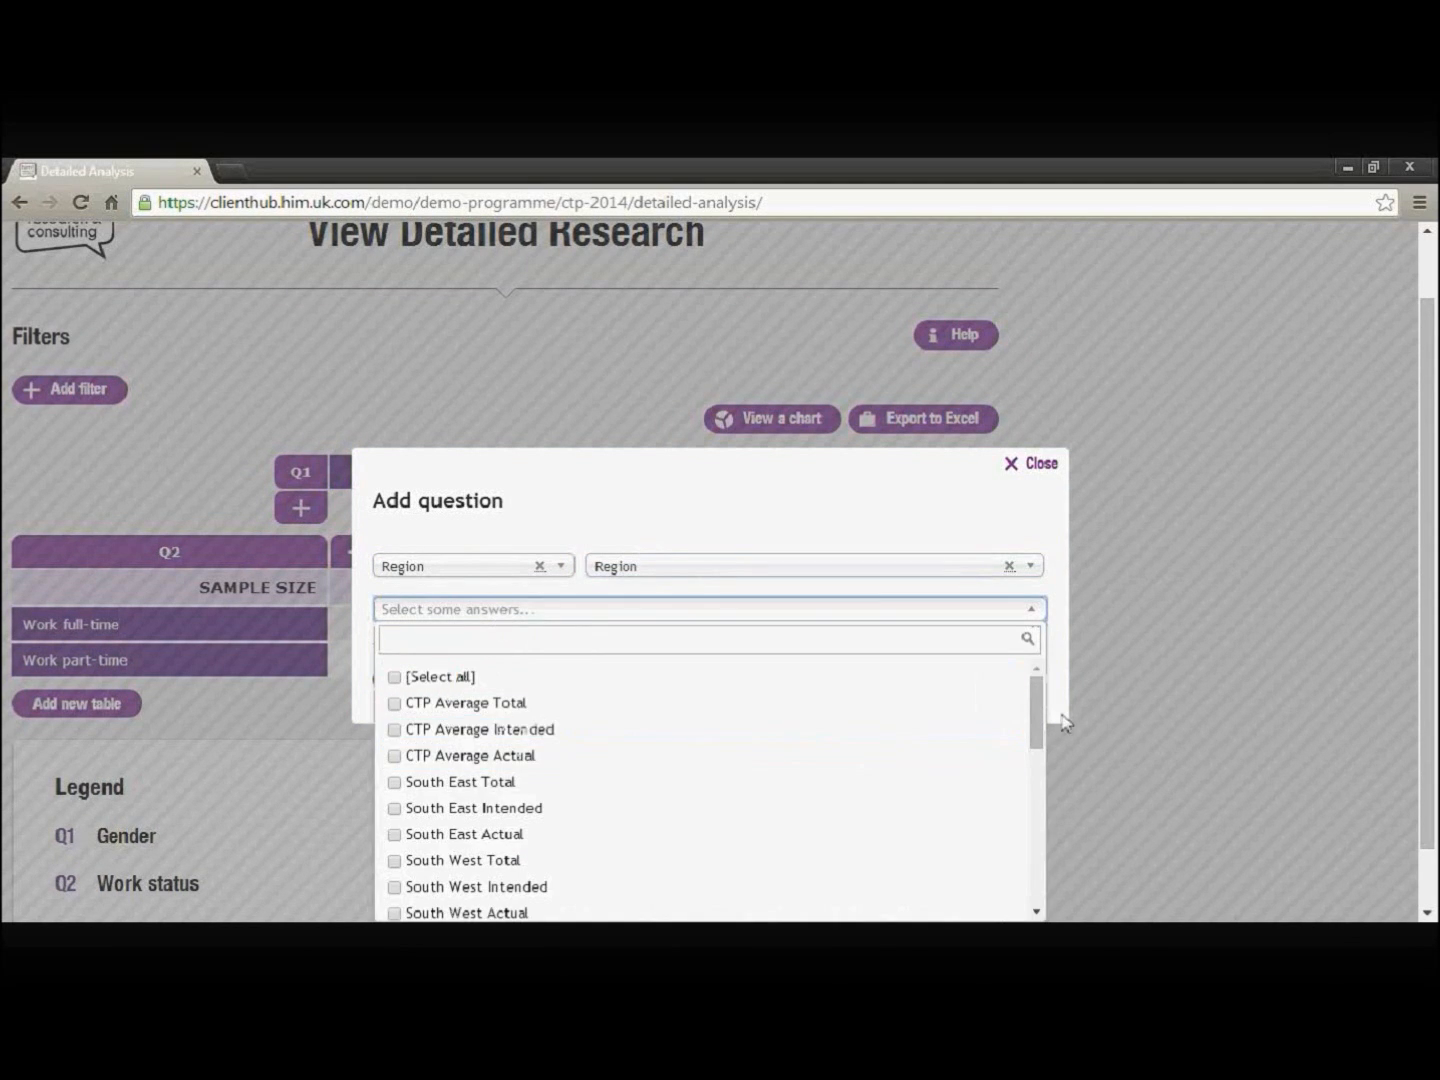
mouse_move(1036, 732)
left_mouse_down()
mouse_move(1040, 885)
mouse_move(1035, 706)
left_mouse_up()
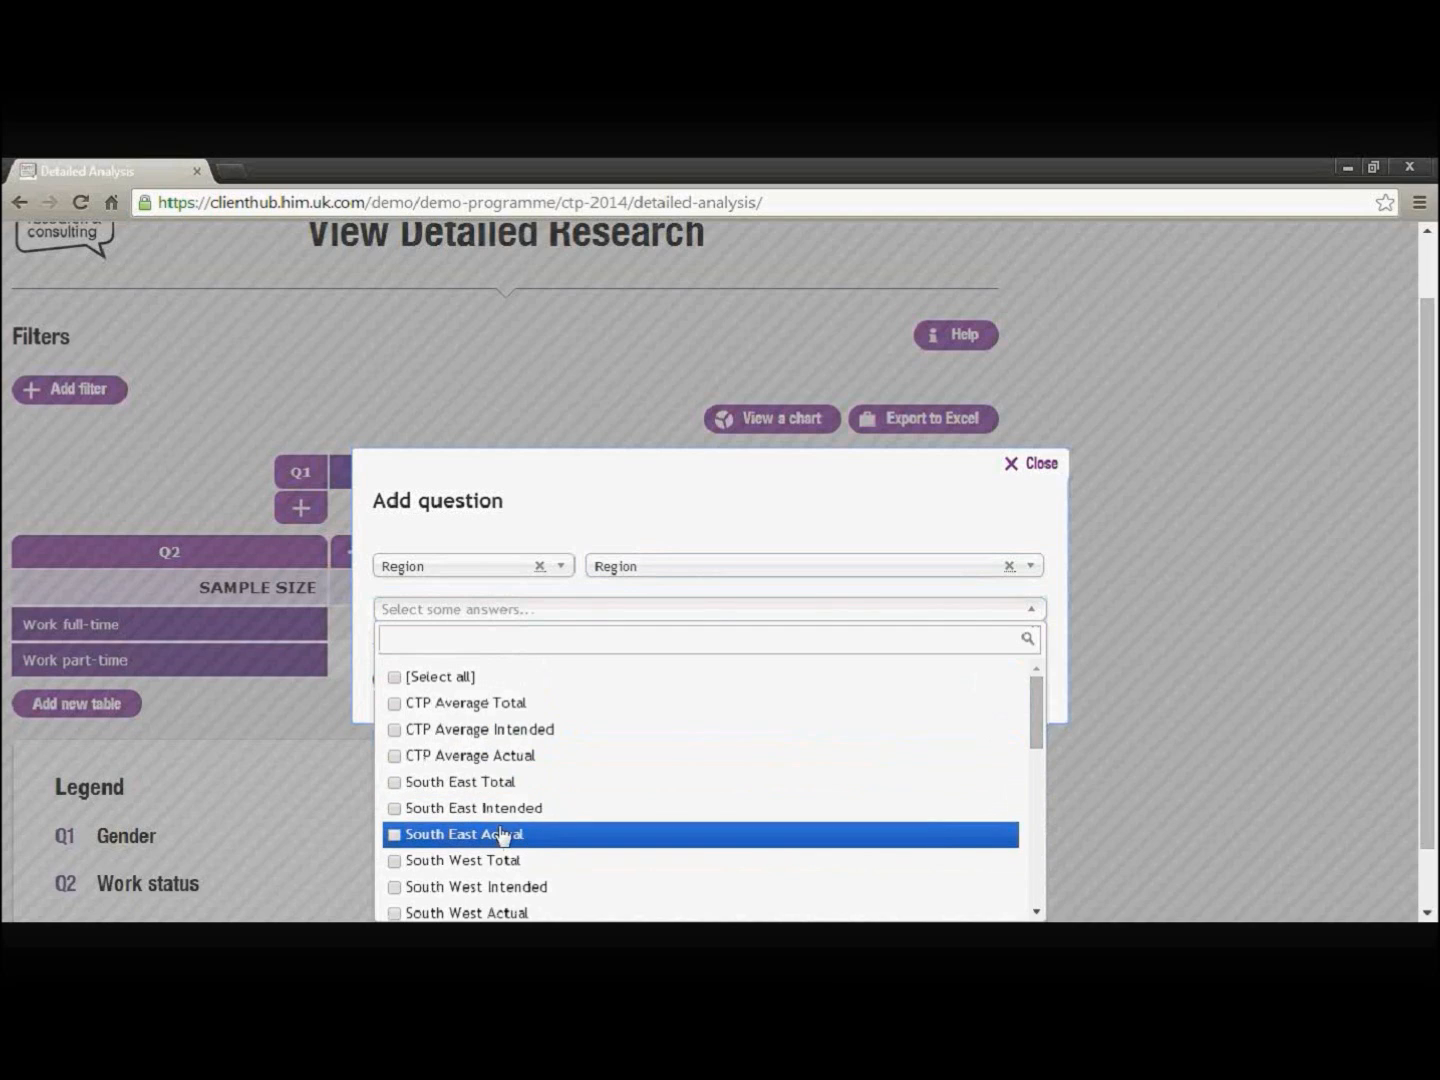
left_click(394, 810)
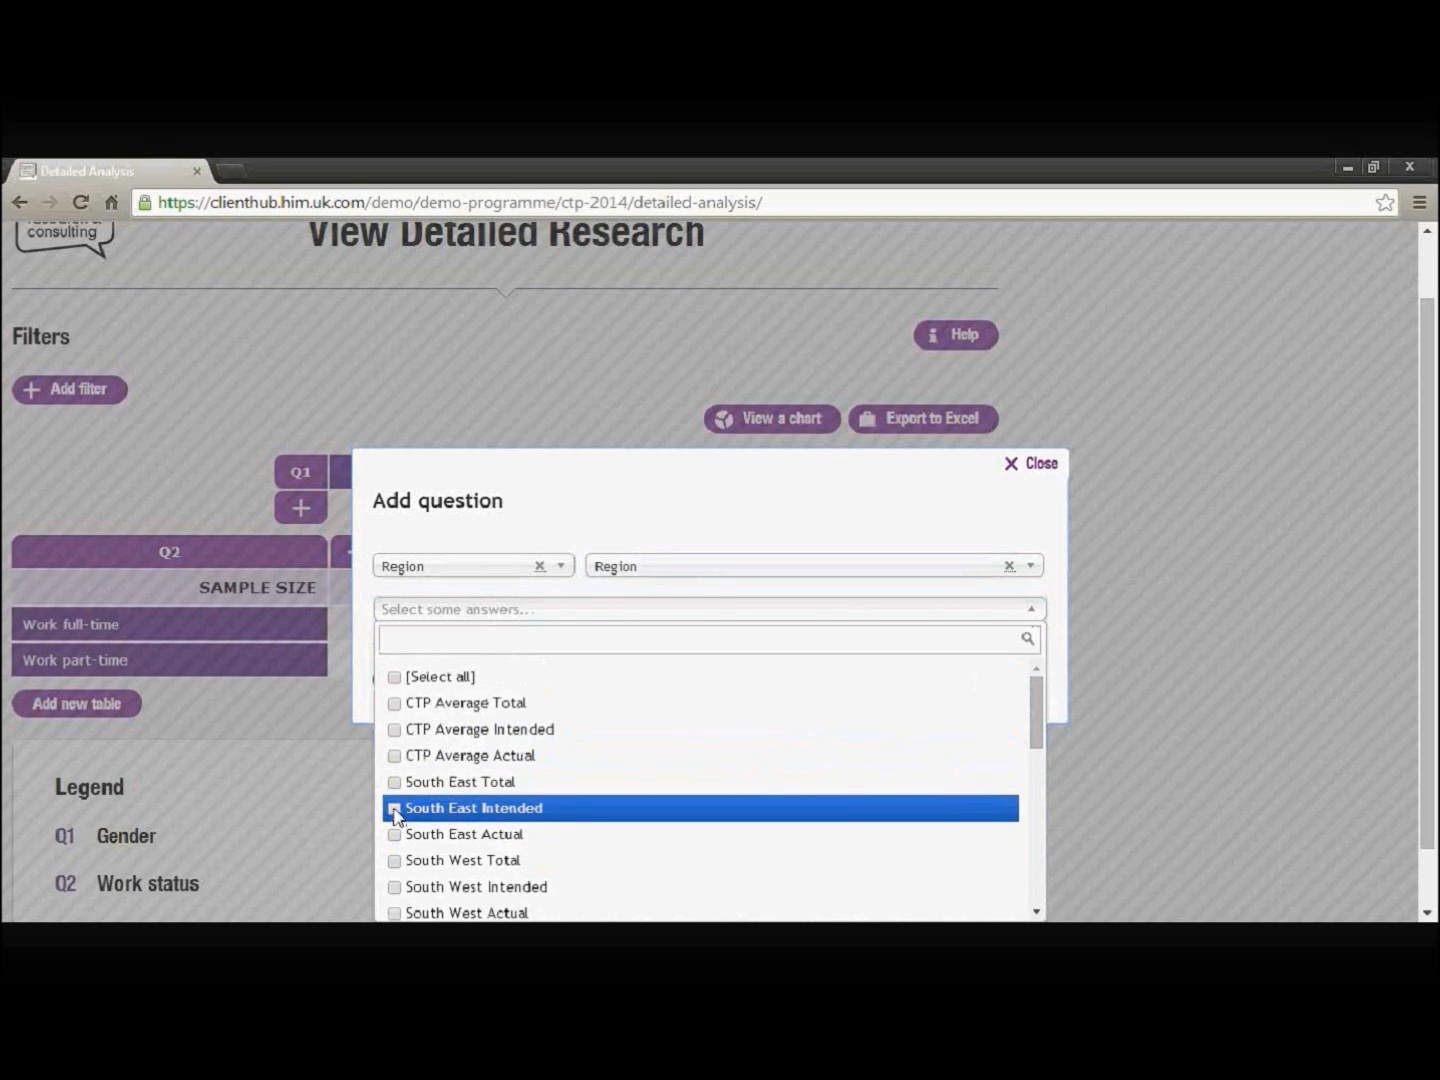
left_click(393, 836)
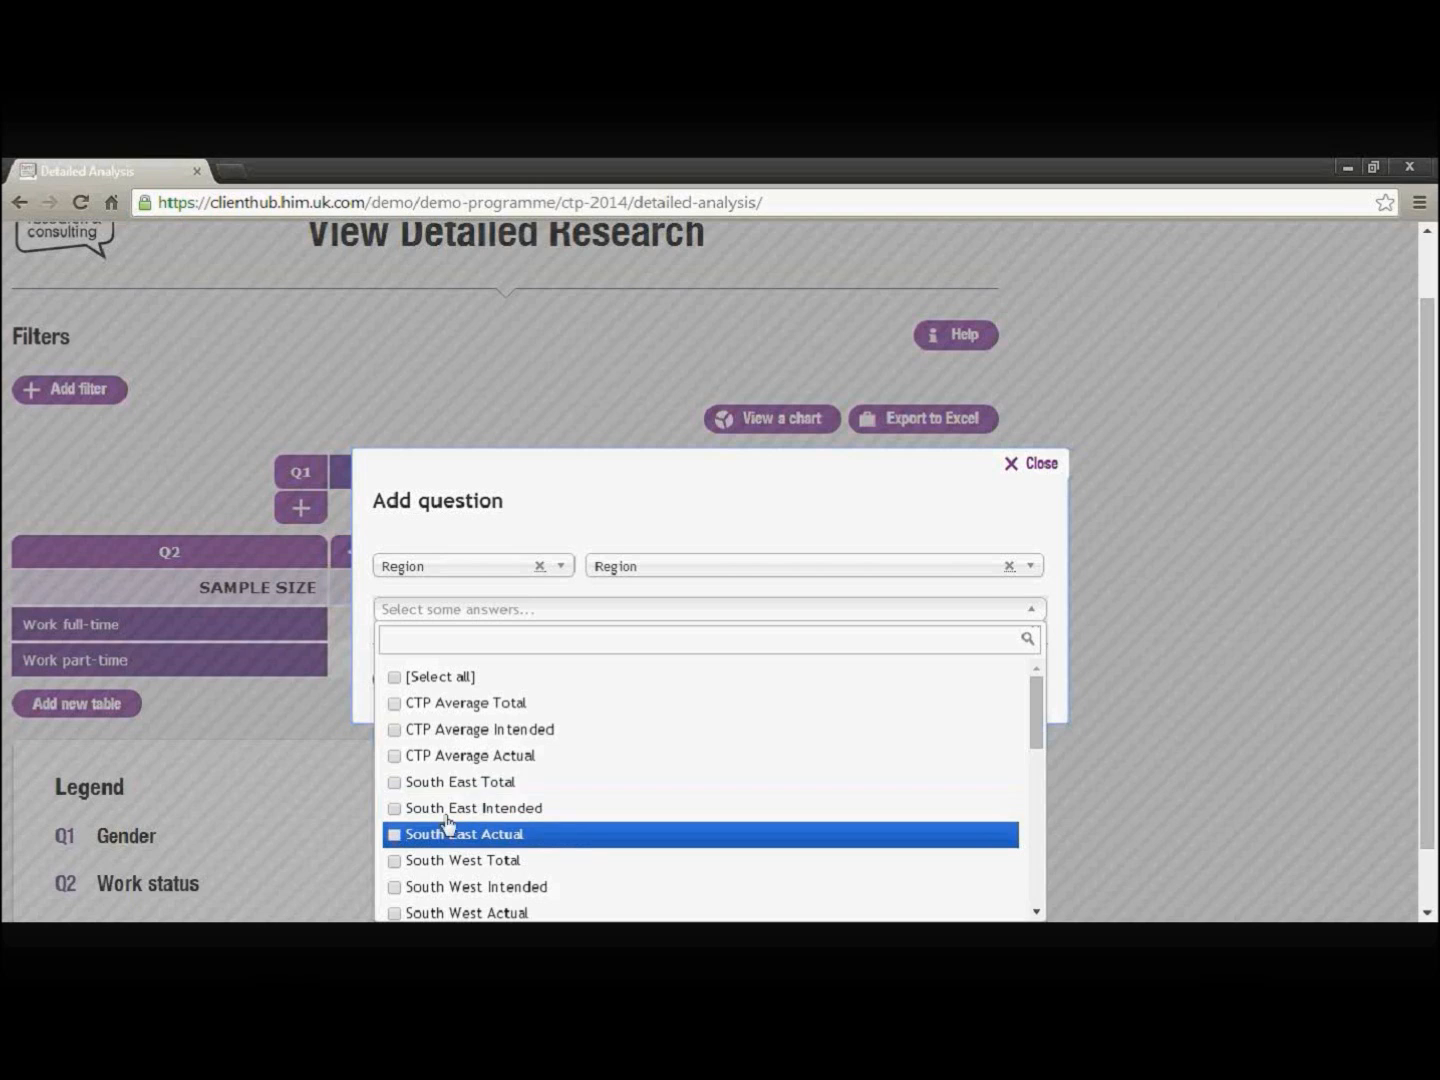
scroll(563, 793, "down", 2)
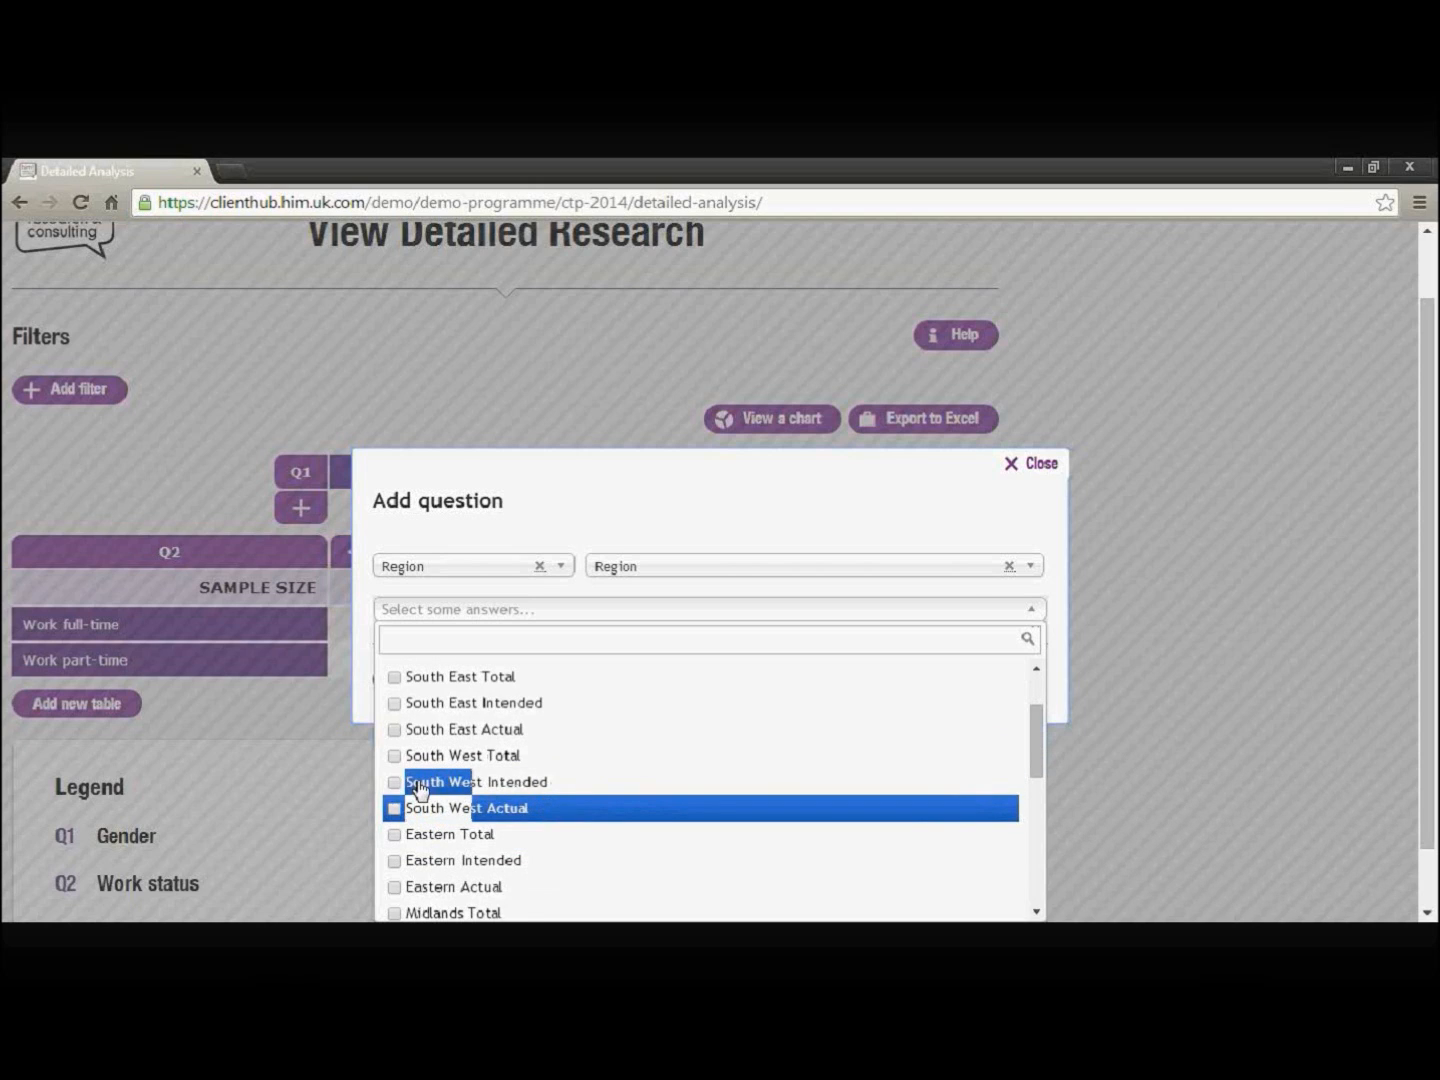
scroll(418, 789, "up", 2)
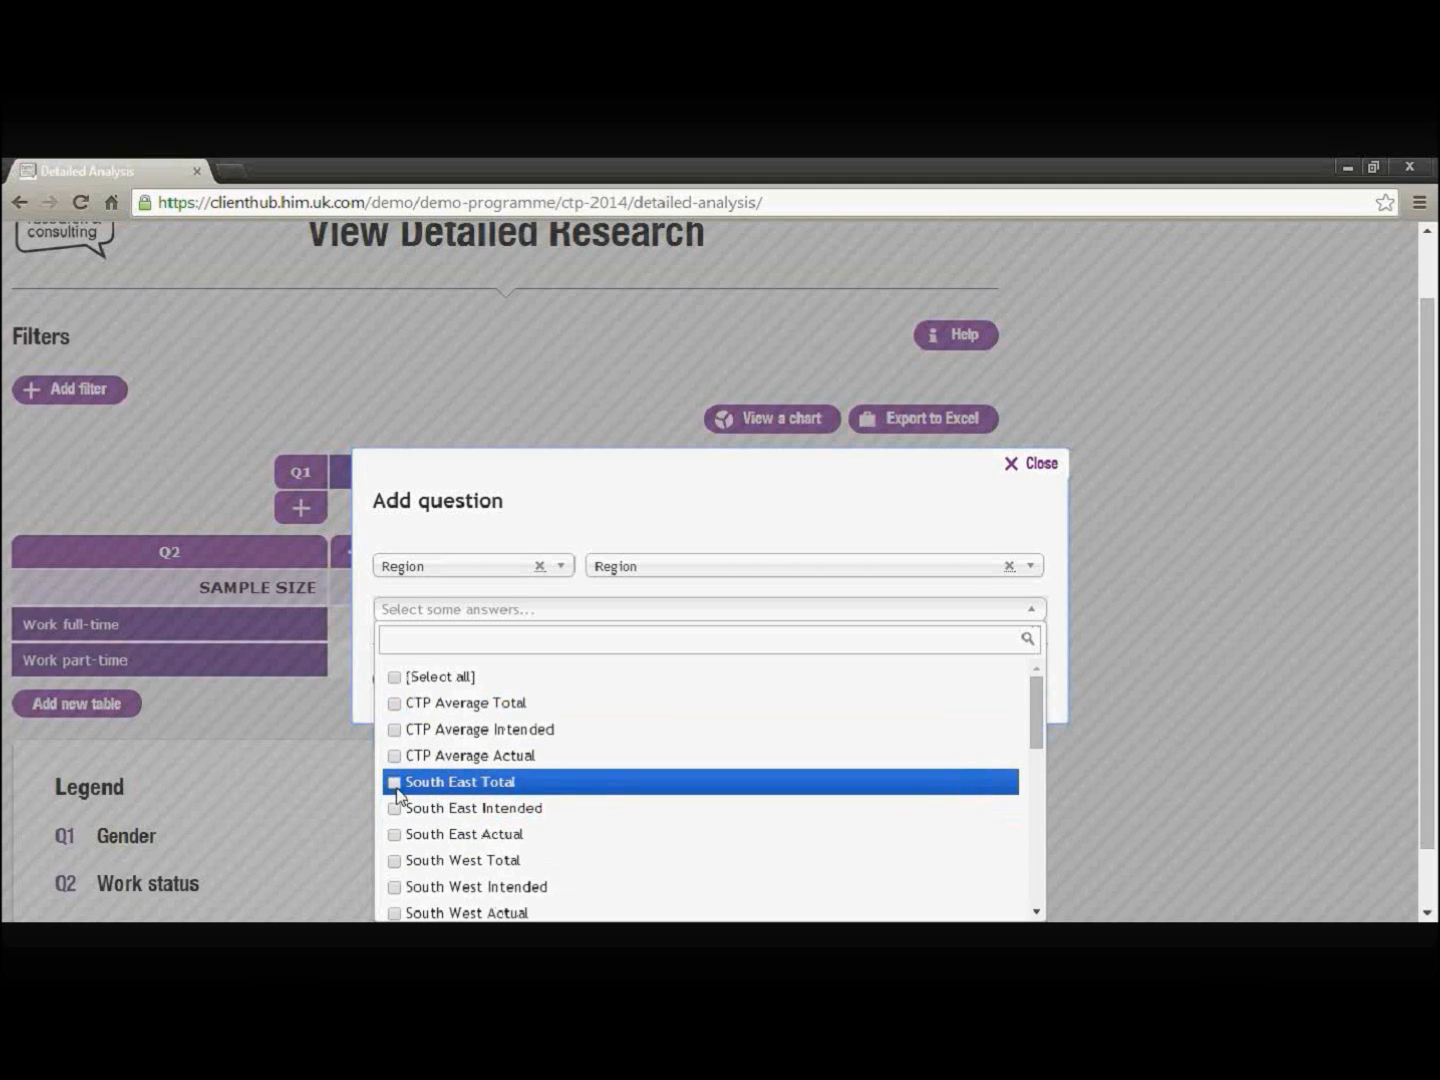
left_click(397, 789)
scroll(700, 800, "down", 4)
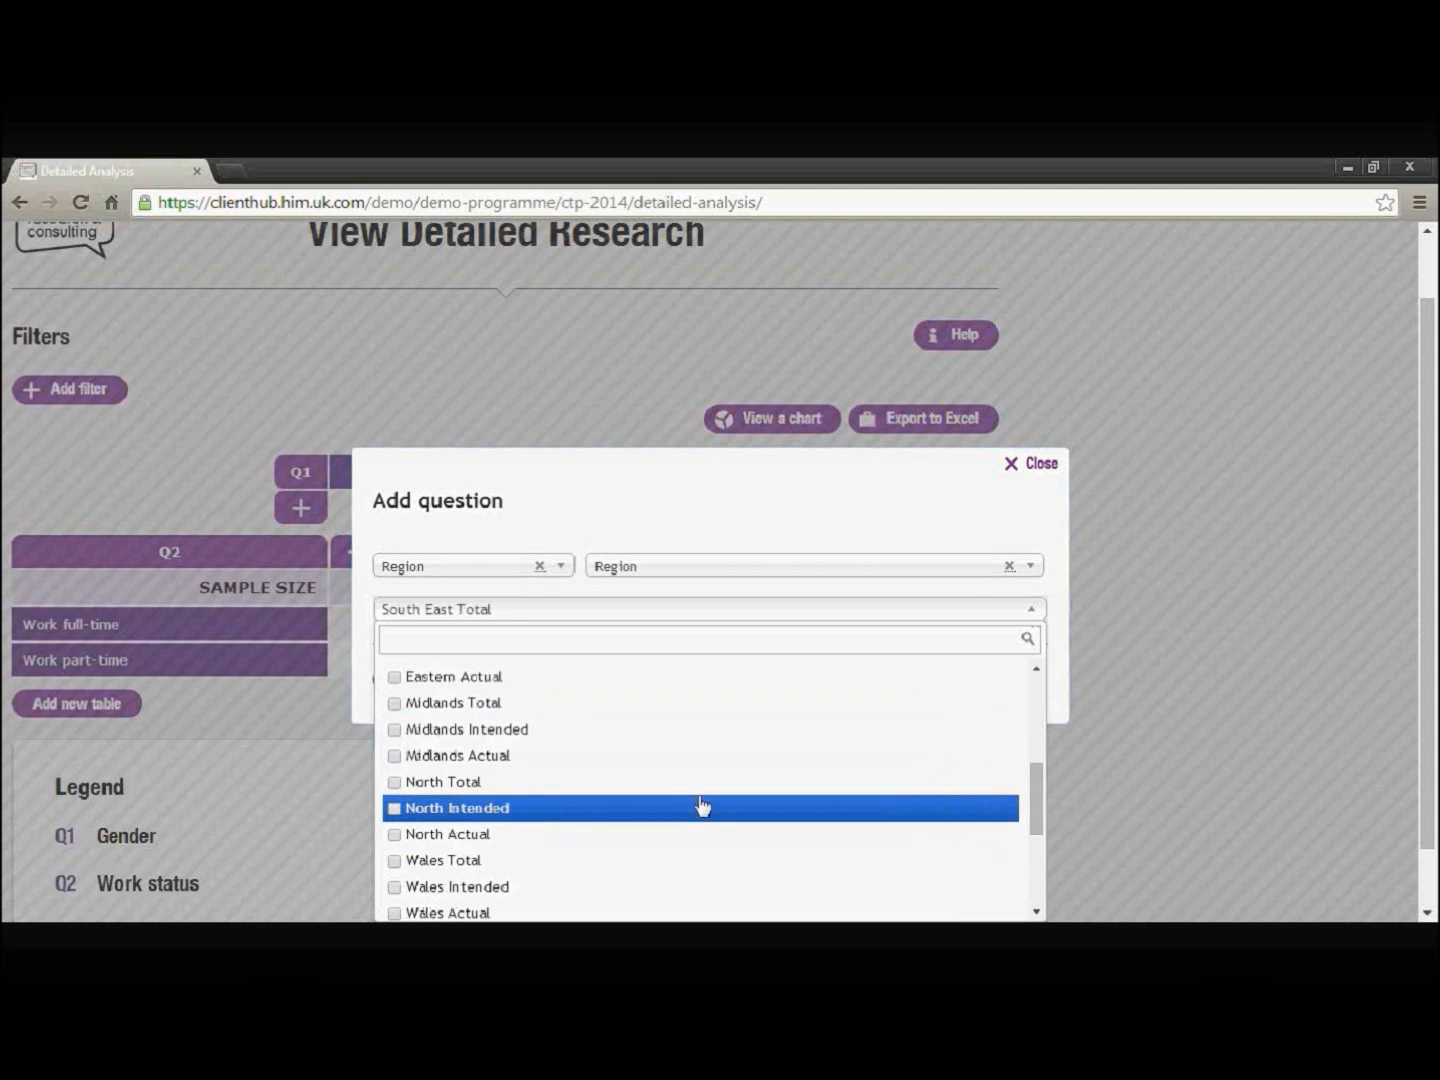
left_click(394, 790)
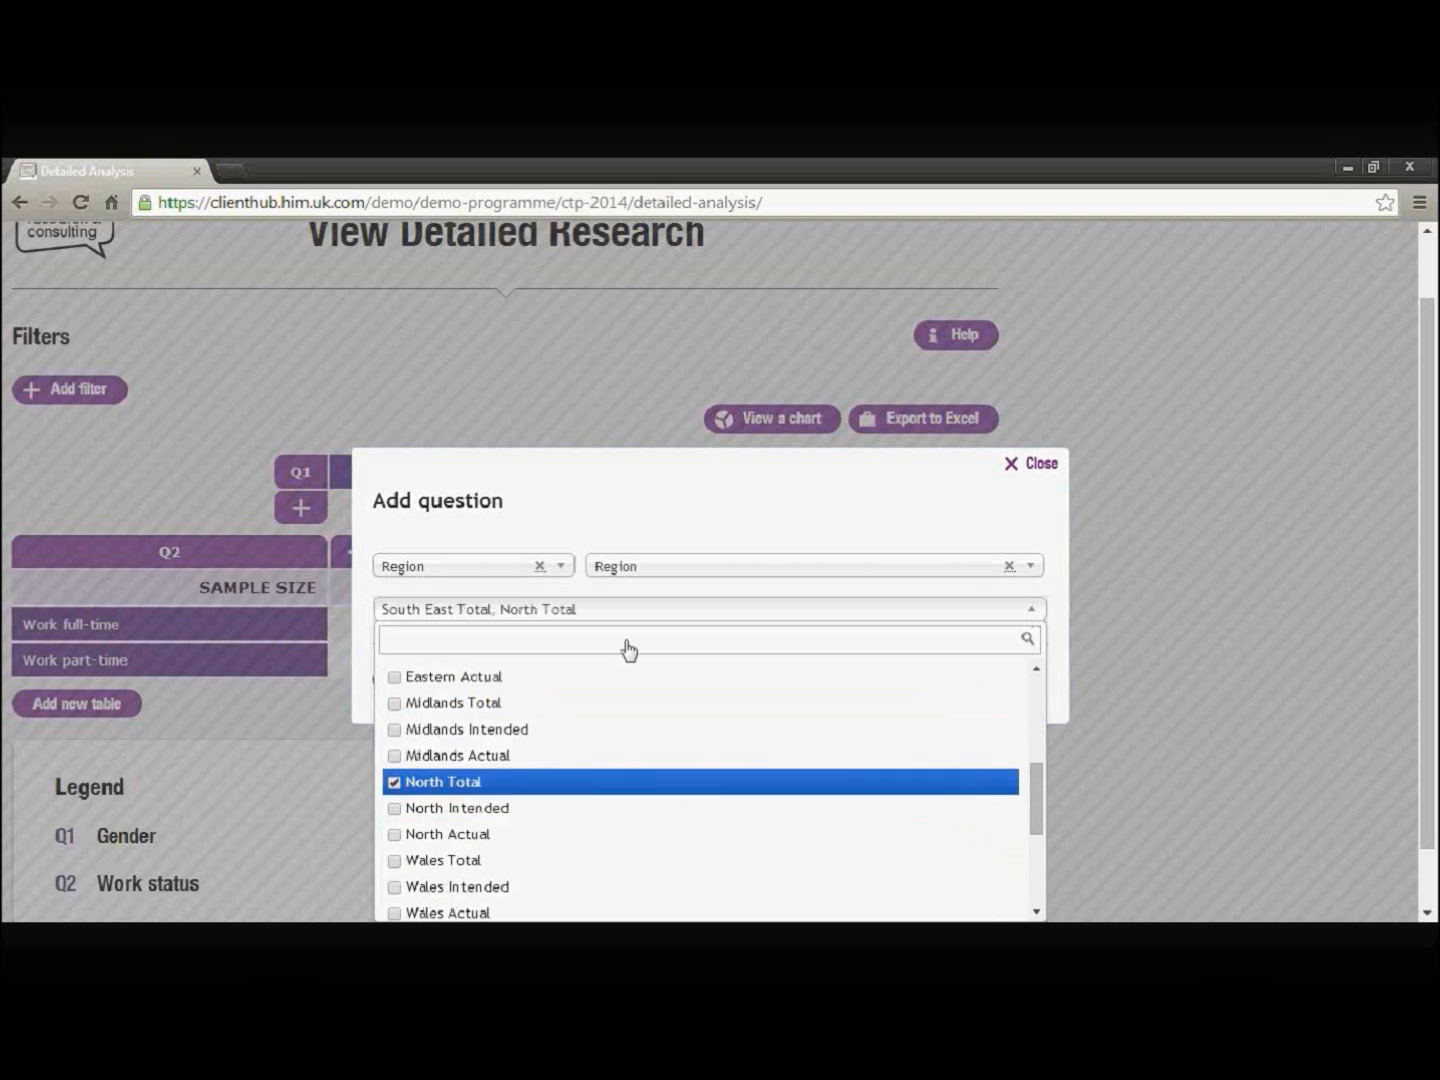
left_click(591, 530)
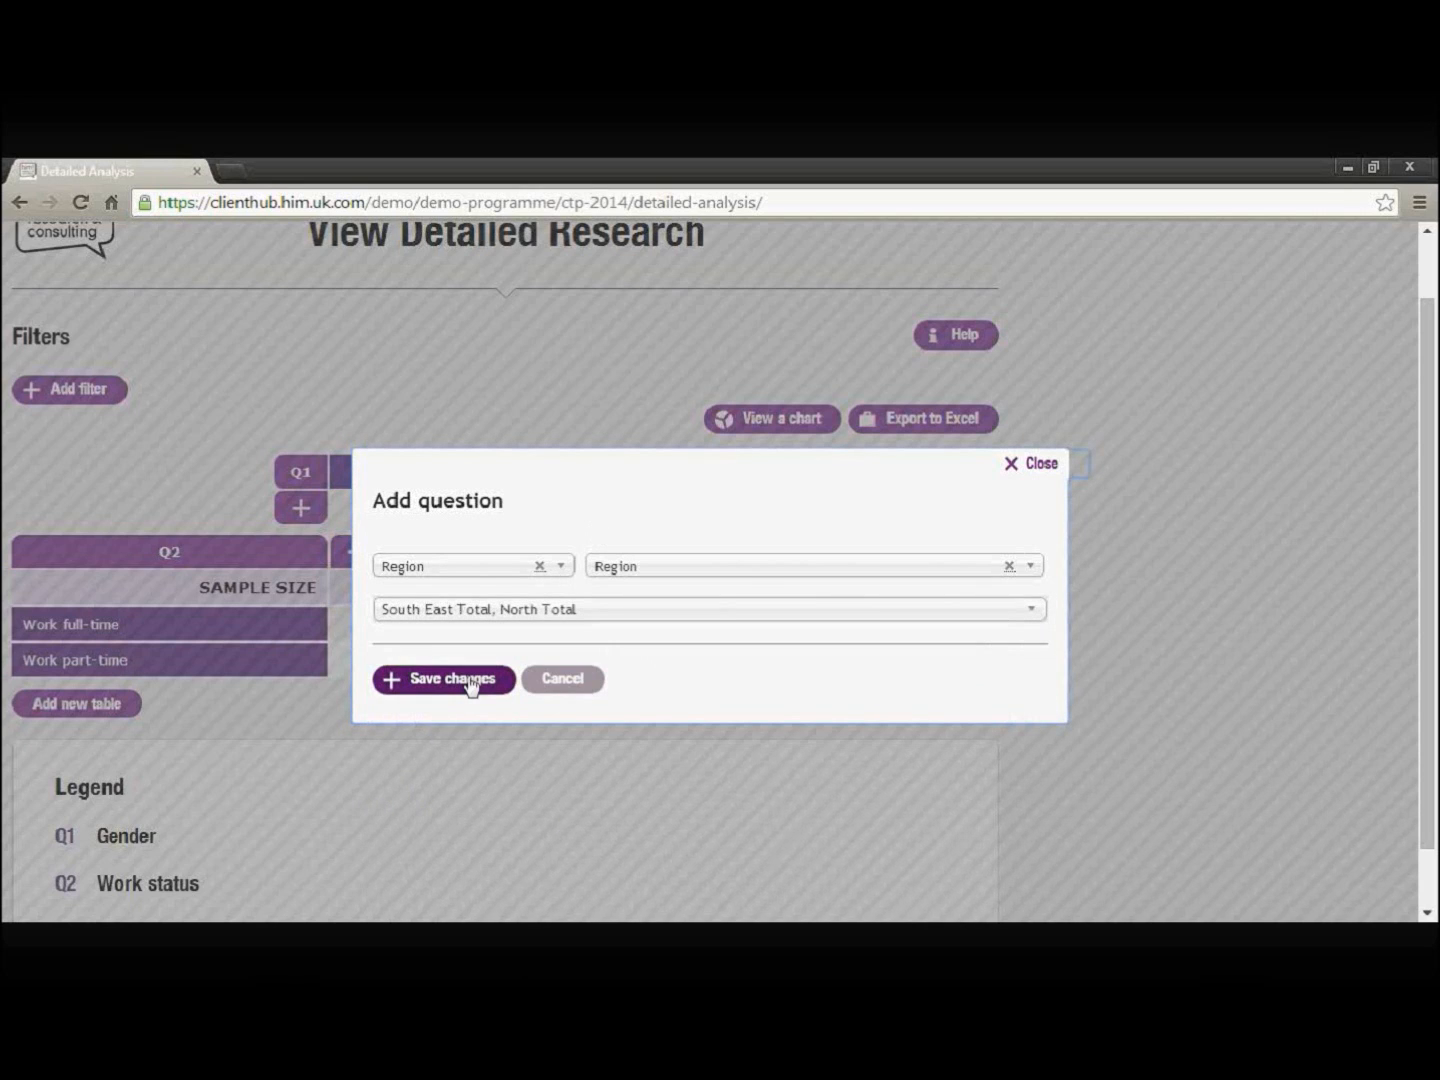
left_click(468, 679)
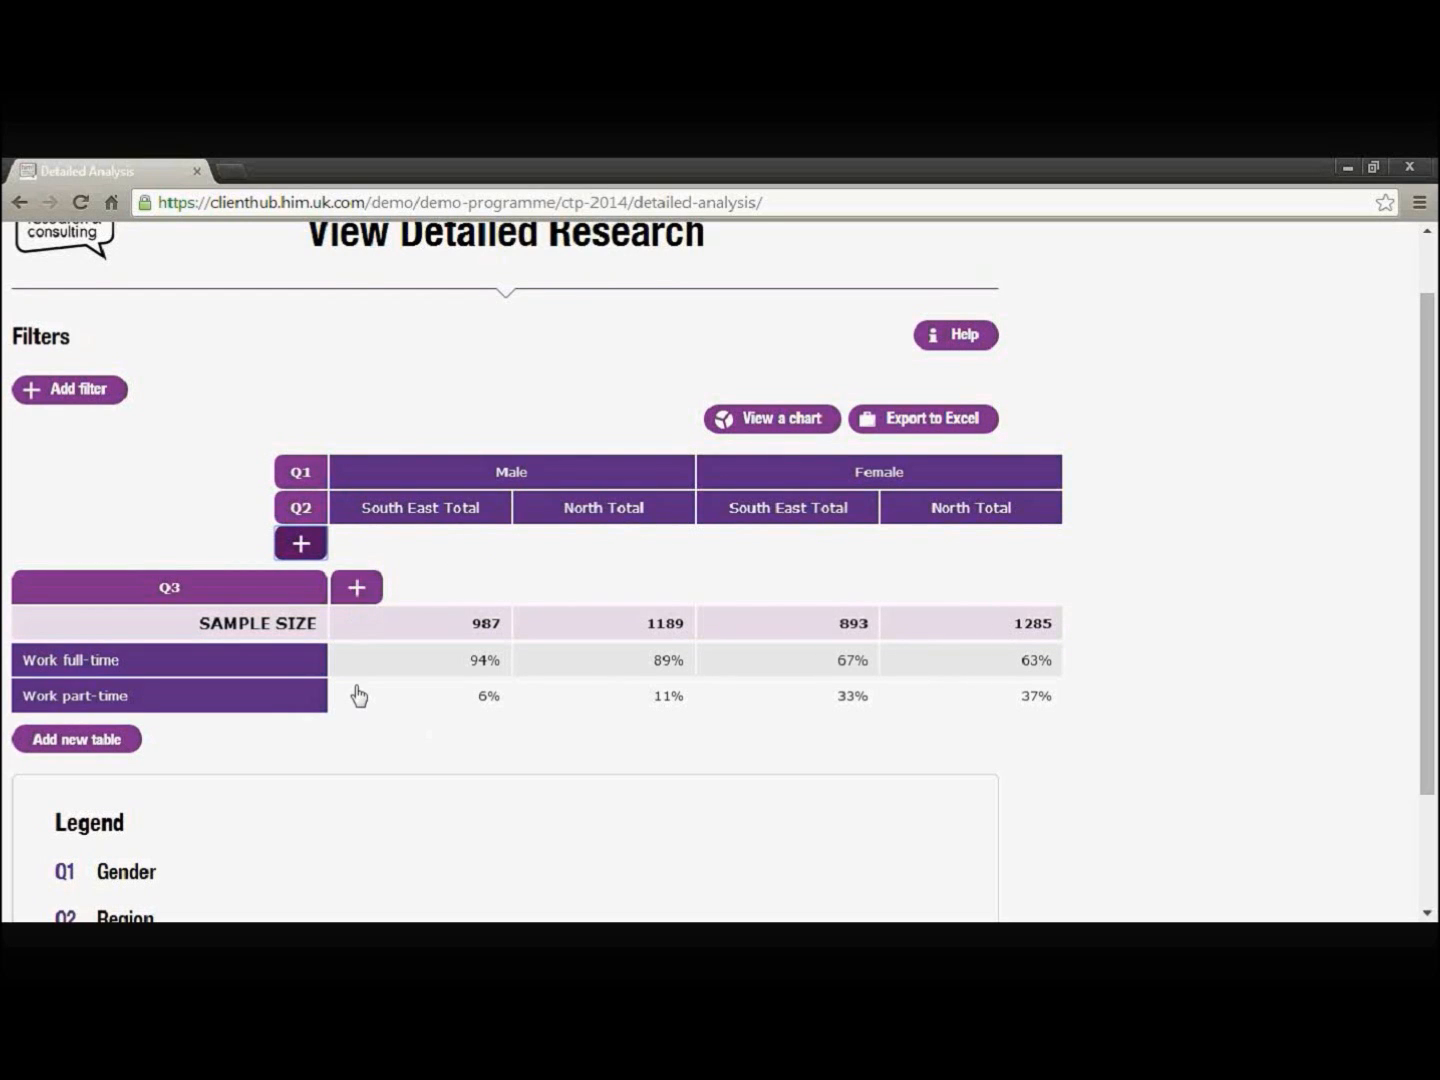
Step: Start adding a second question beside Work status in the side column, choosing Social grade from the Shopper profiles section
left_click(357, 587)
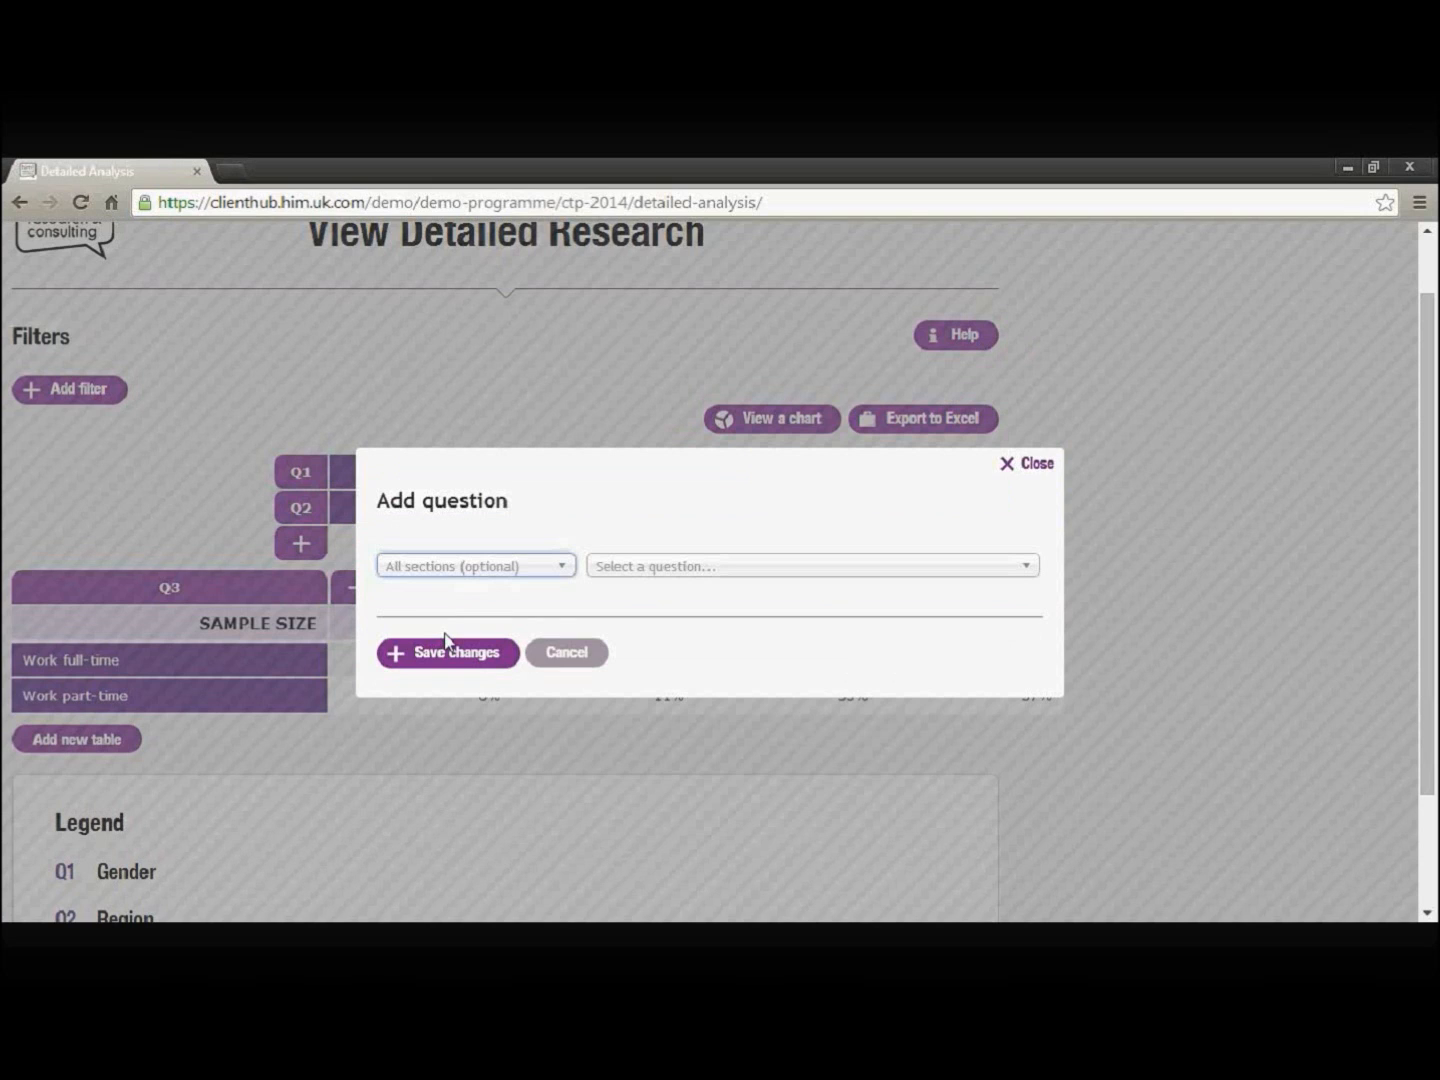
left_click(566, 567)
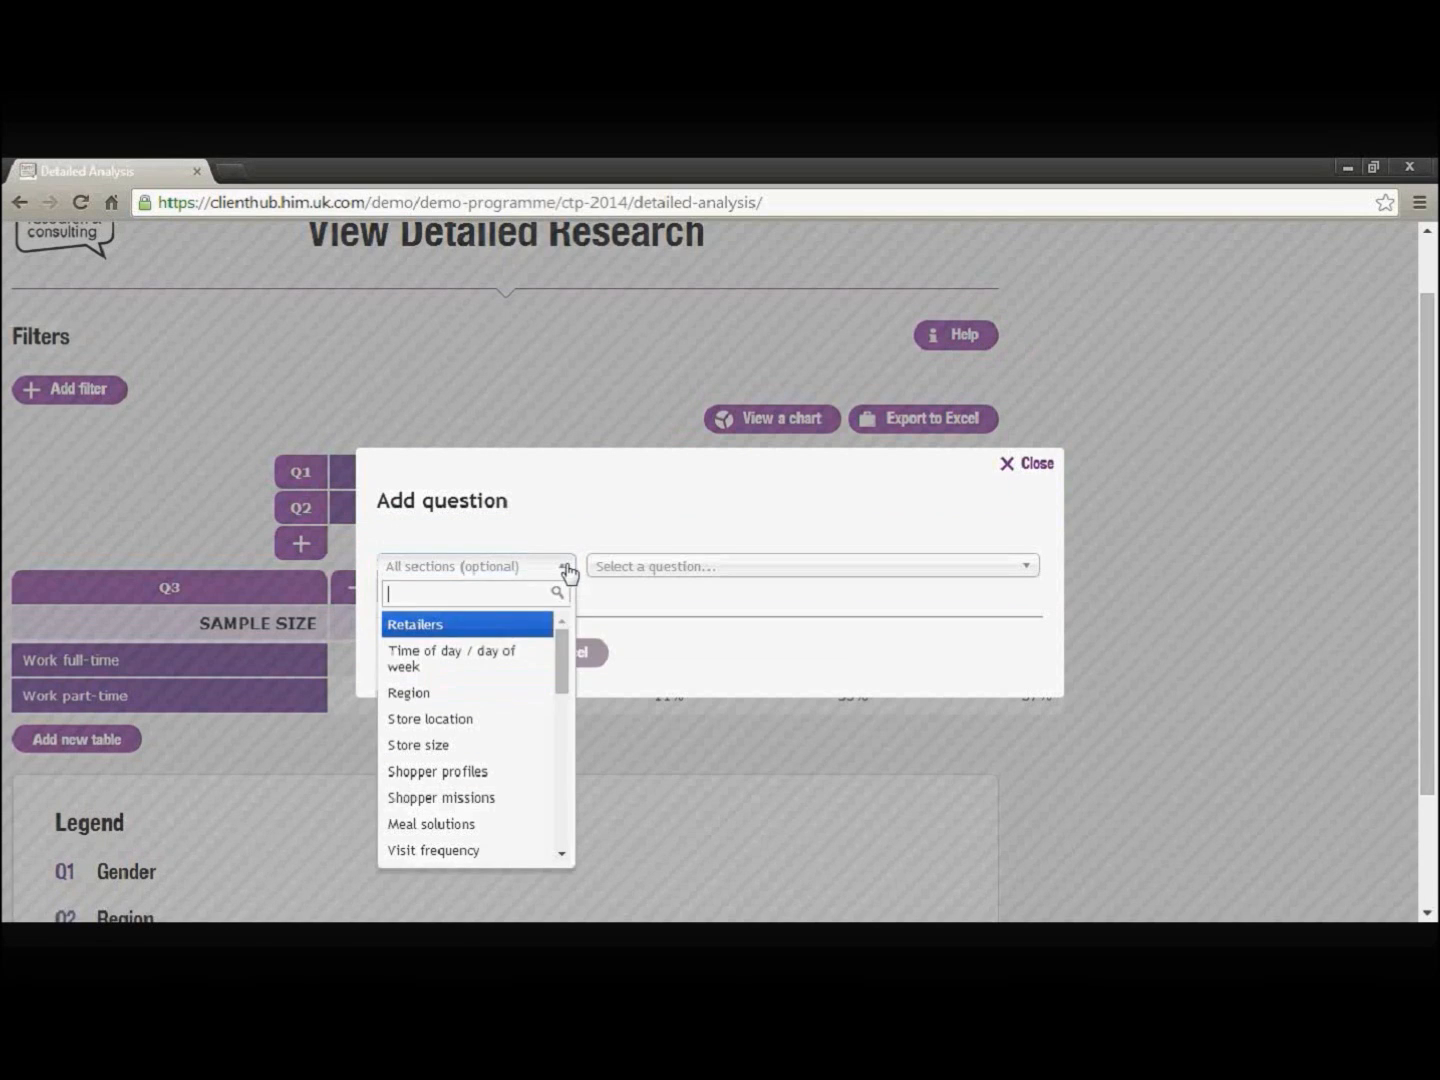
left_click(492, 771)
left_click(820, 570)
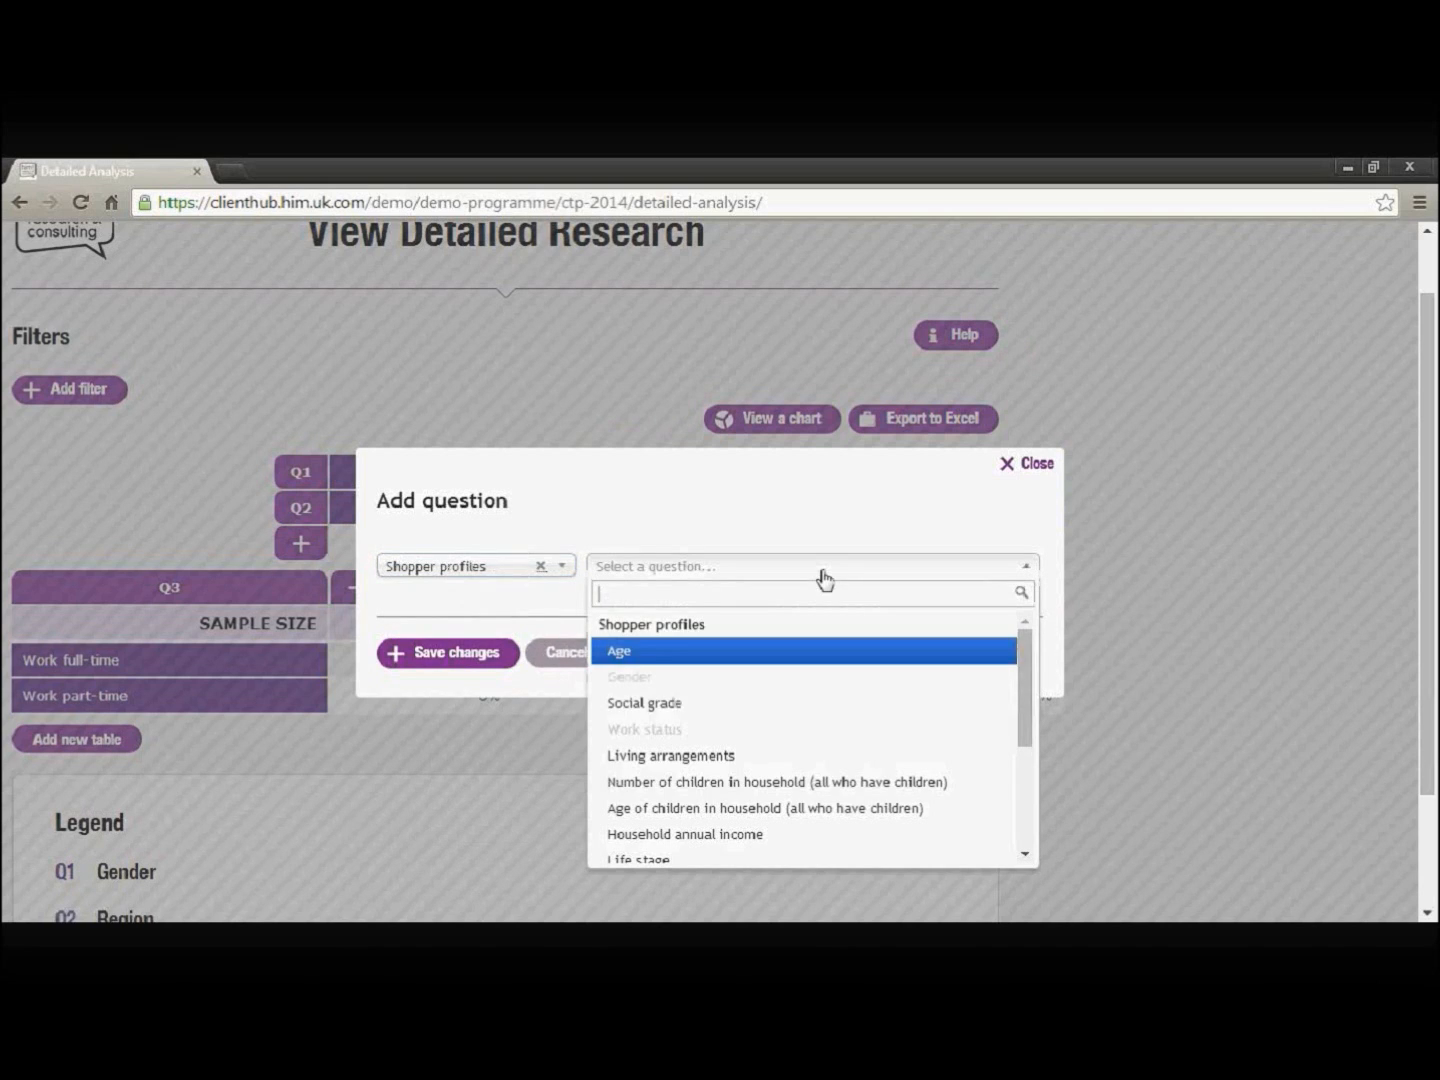
left_click(712, 707)
Step: Select the ABC1 (net) and C2DE (net) answers for Social grade and save the question to the side column
left_click(499, 610)
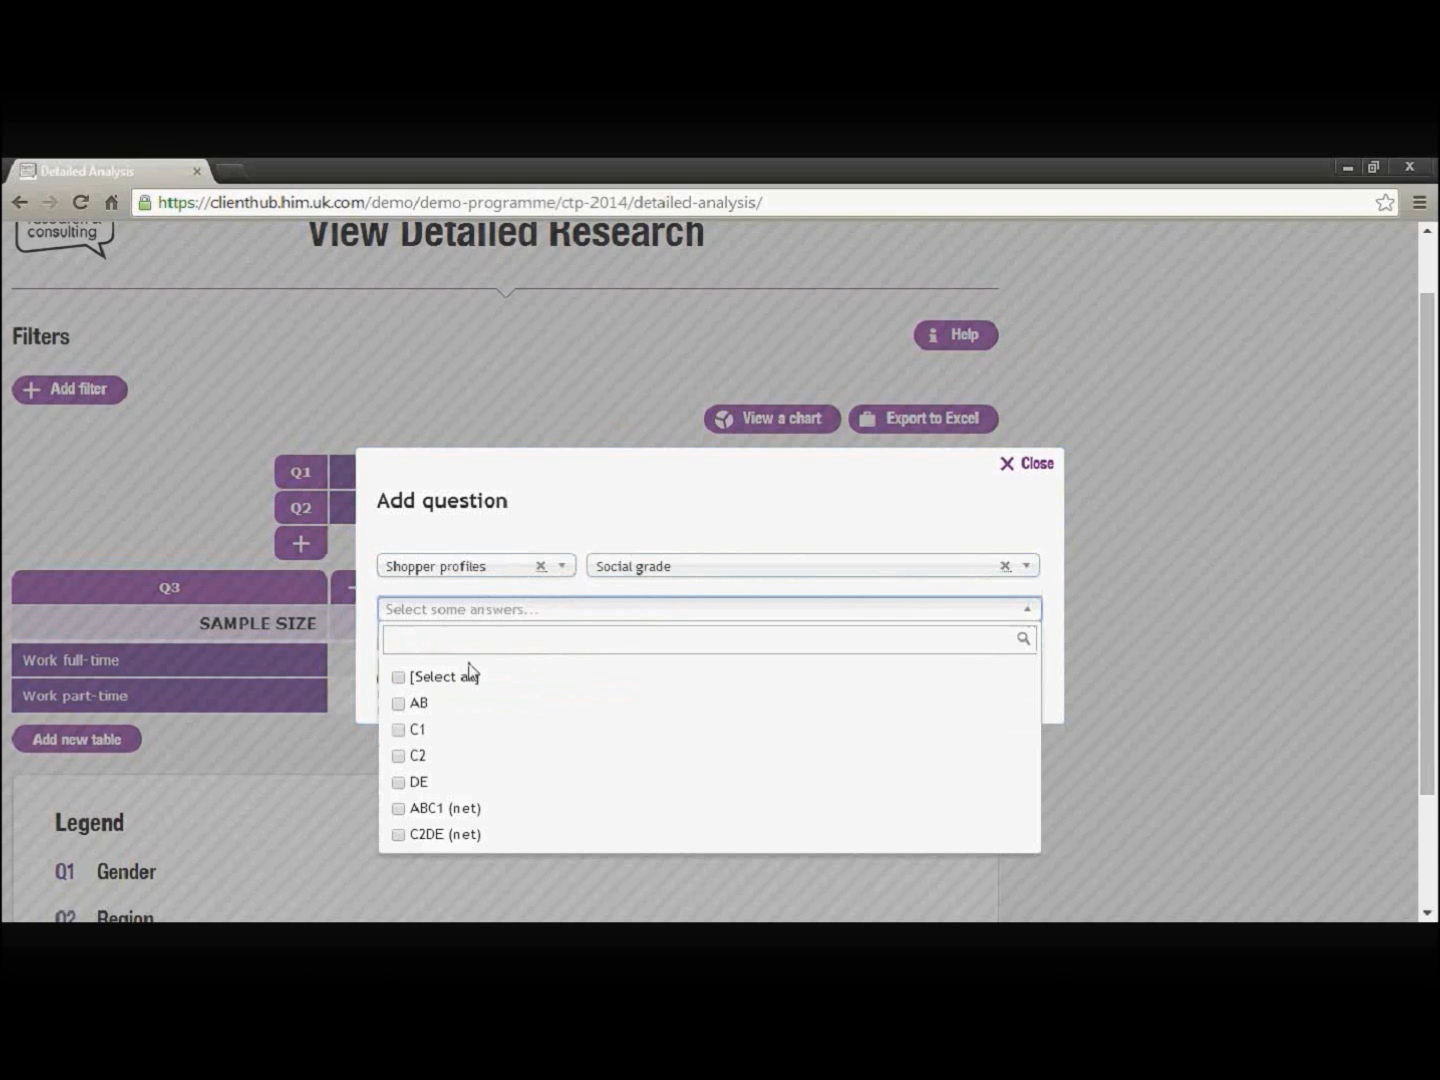
left_click(446, 808)
left_click(446, 834)
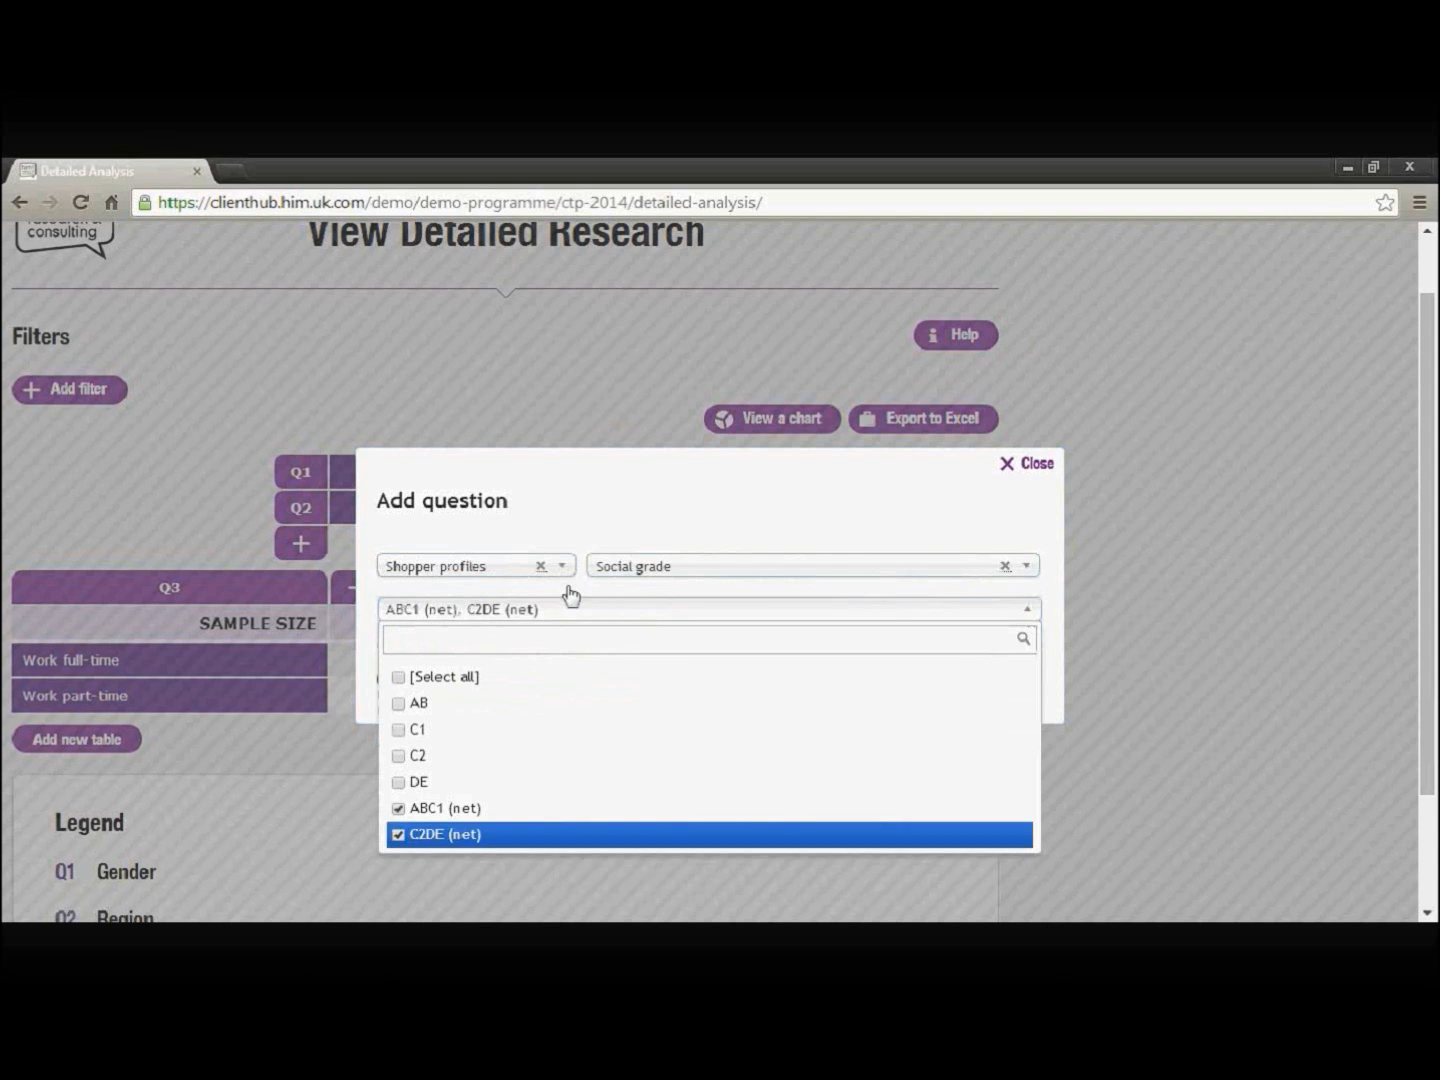
left_click(601, 509)
left_click(480, 680)
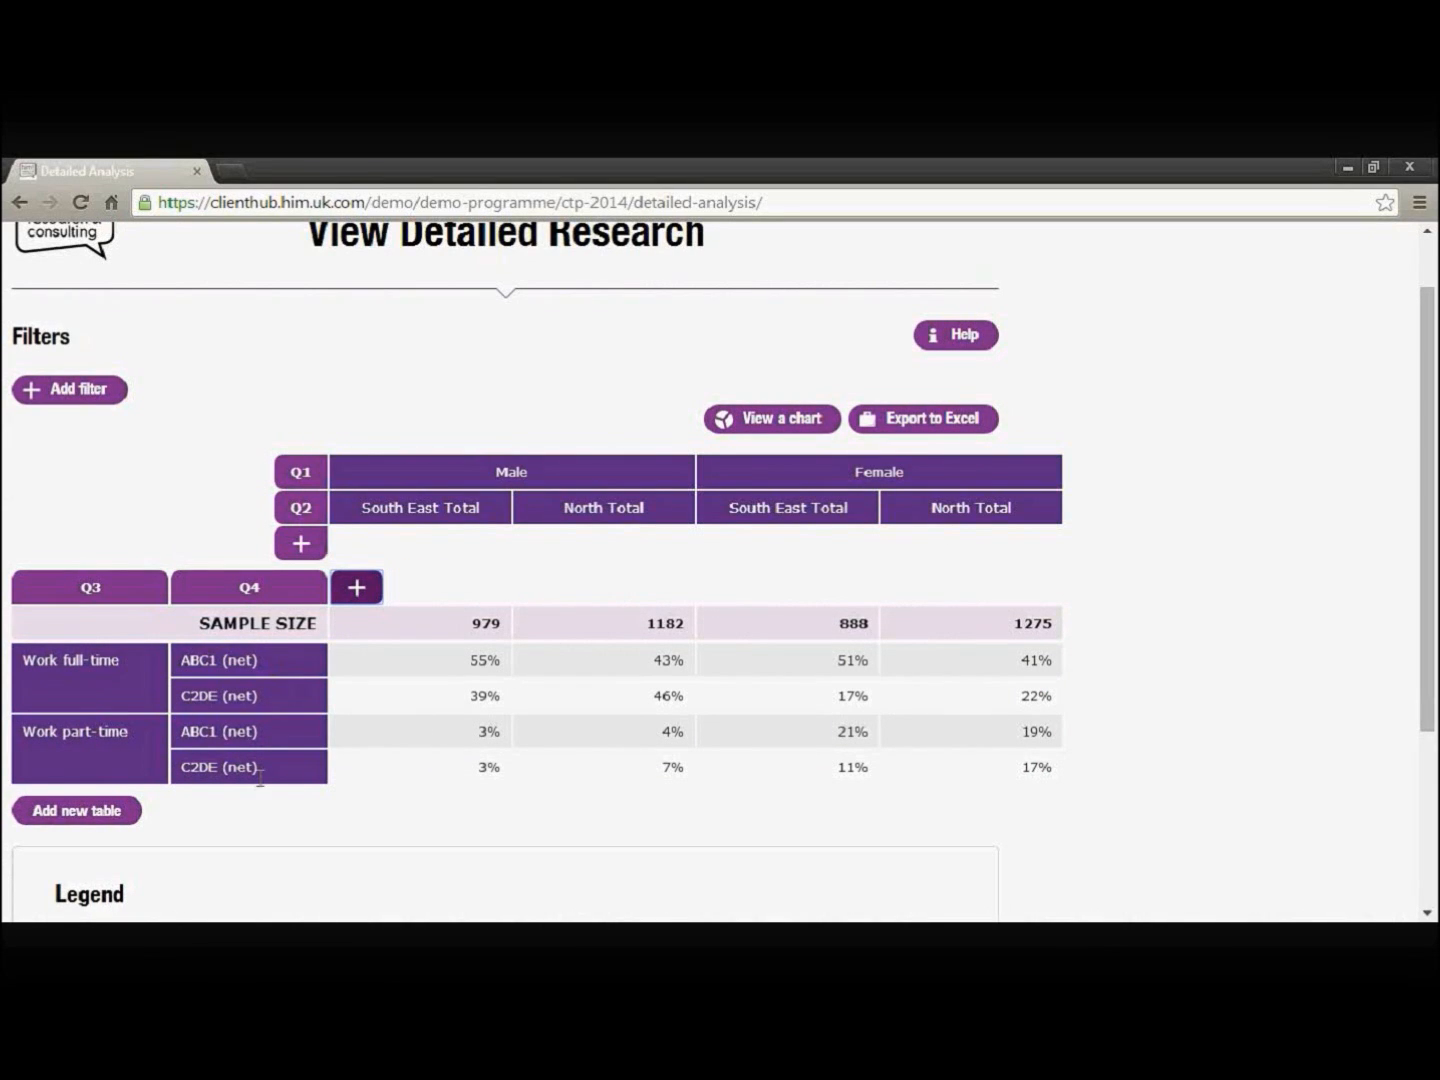
Step: Examine the table figure for South East males who work full-time and belong to ABC1 (net)
left_click(432, 671)
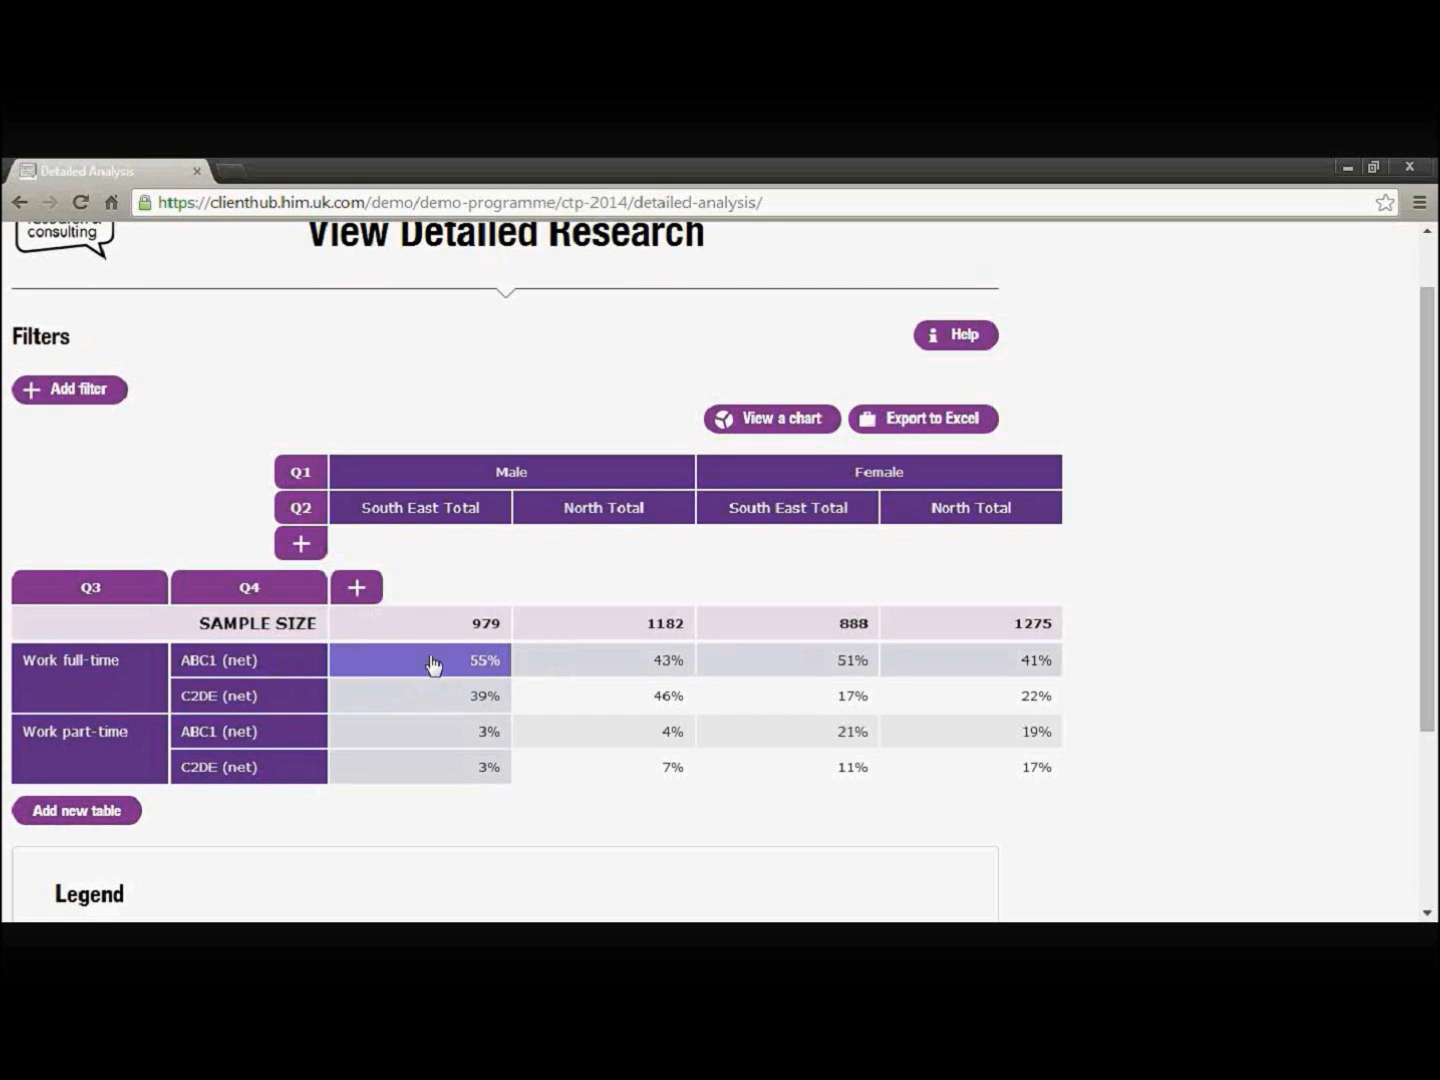
left_click(438, 506)
left_click(436, 671)
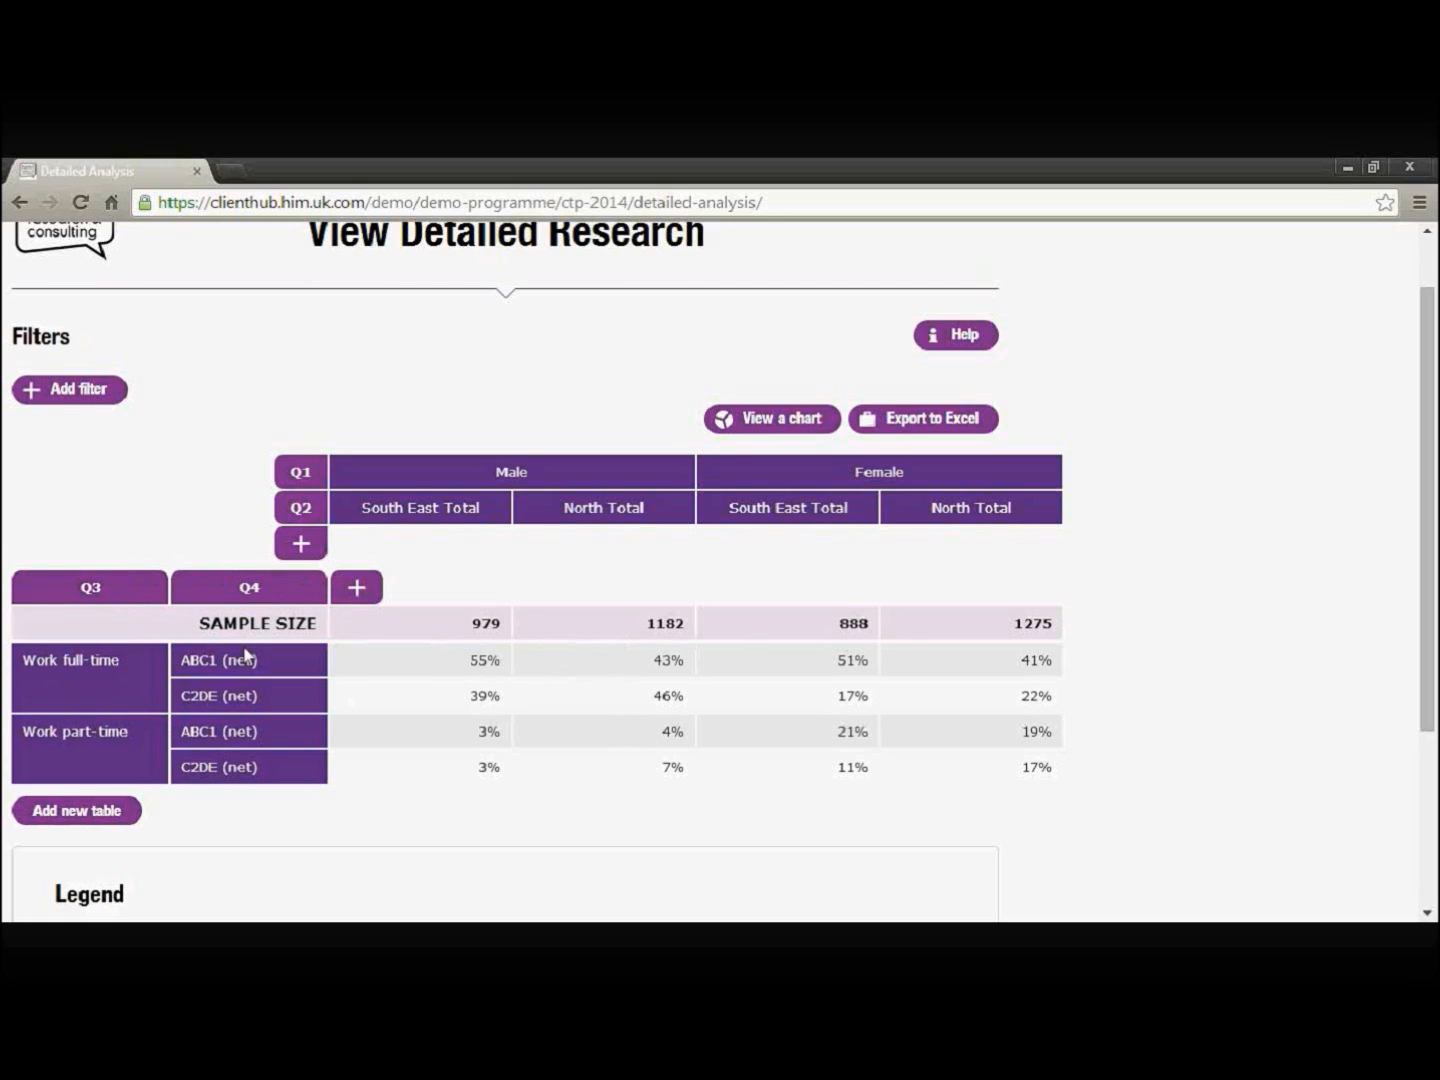
Step: Open the Social grade question for editing to view its settings, and cancel without changing anything
left_click(266, 598)
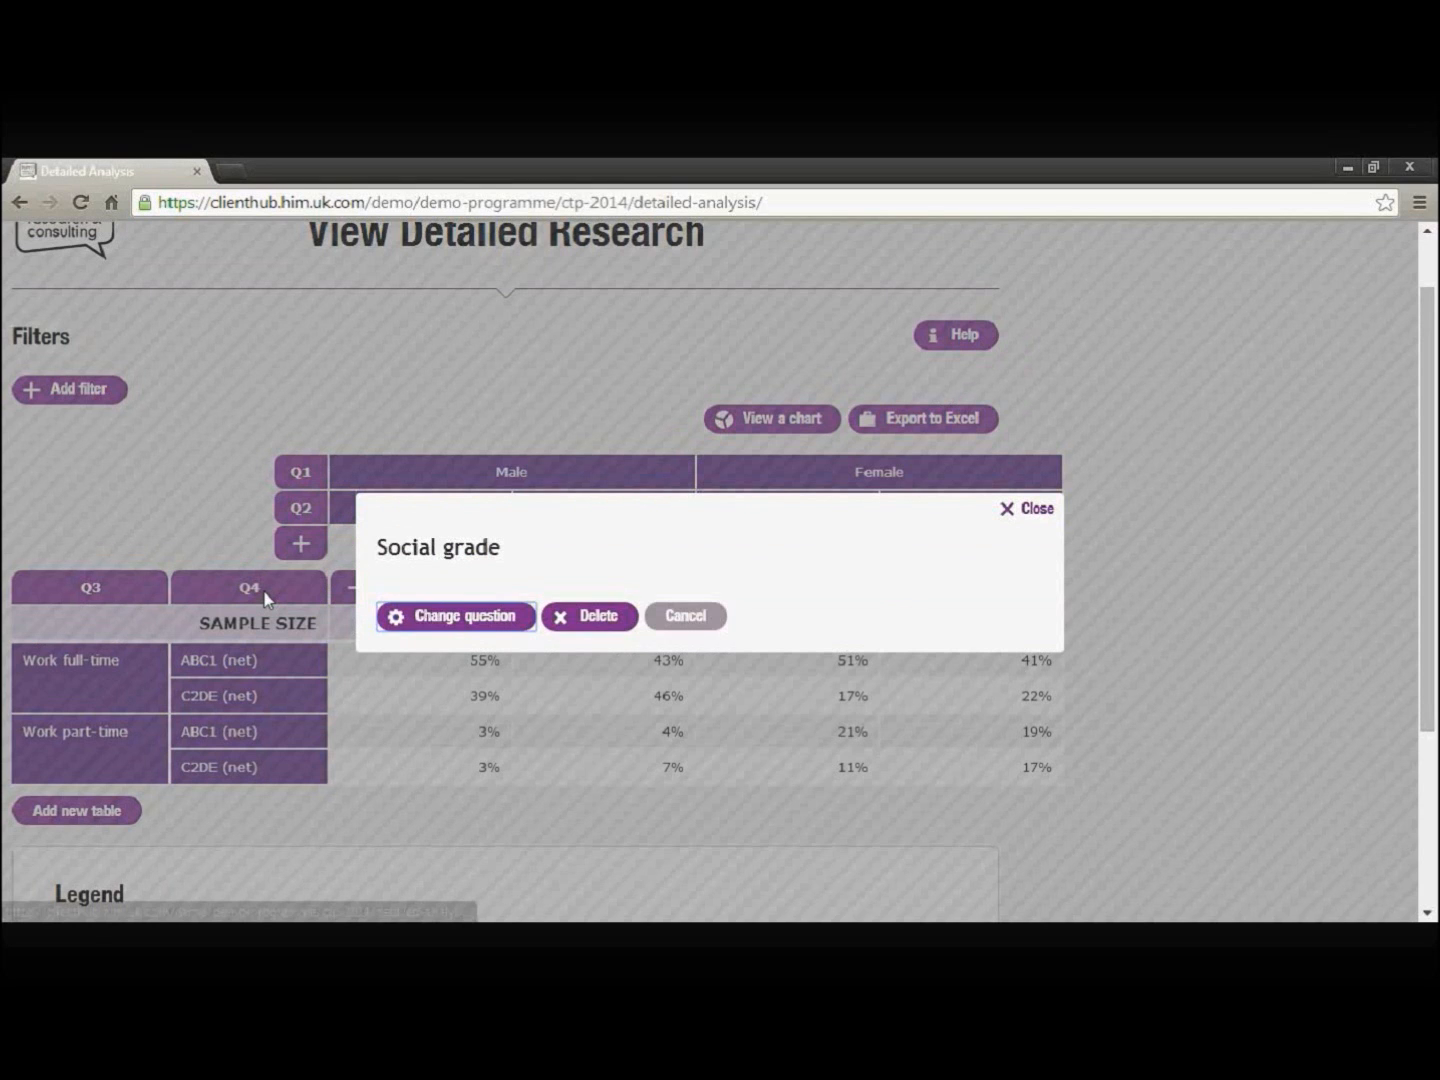
left_click(486, 626)
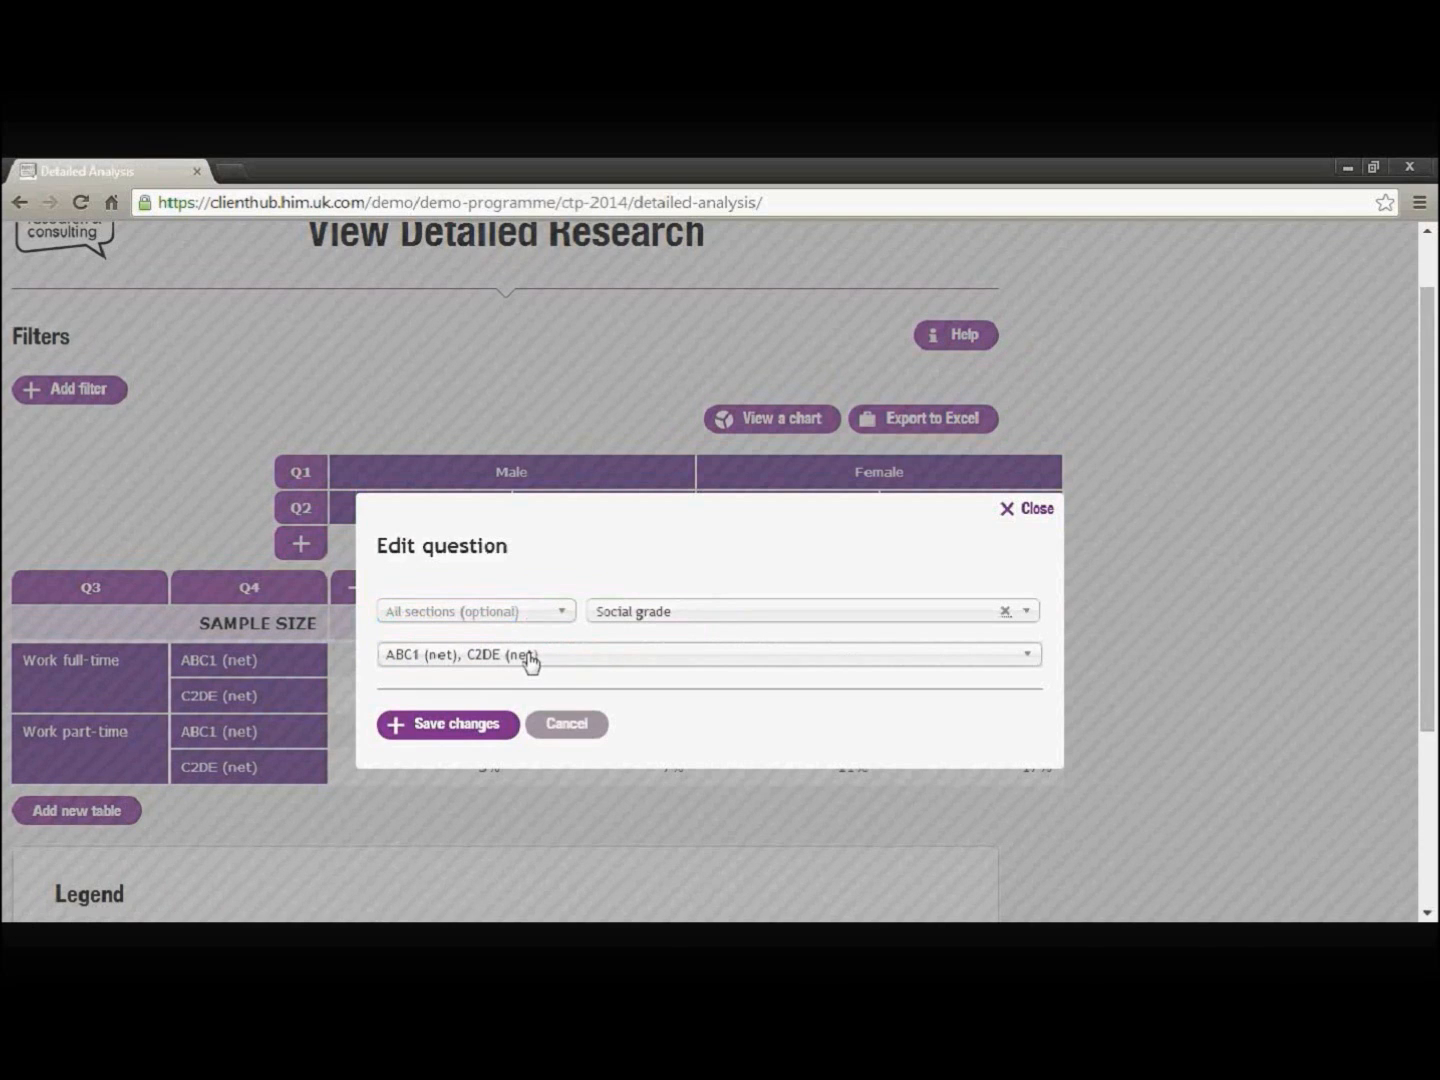
left_click(567, 725)
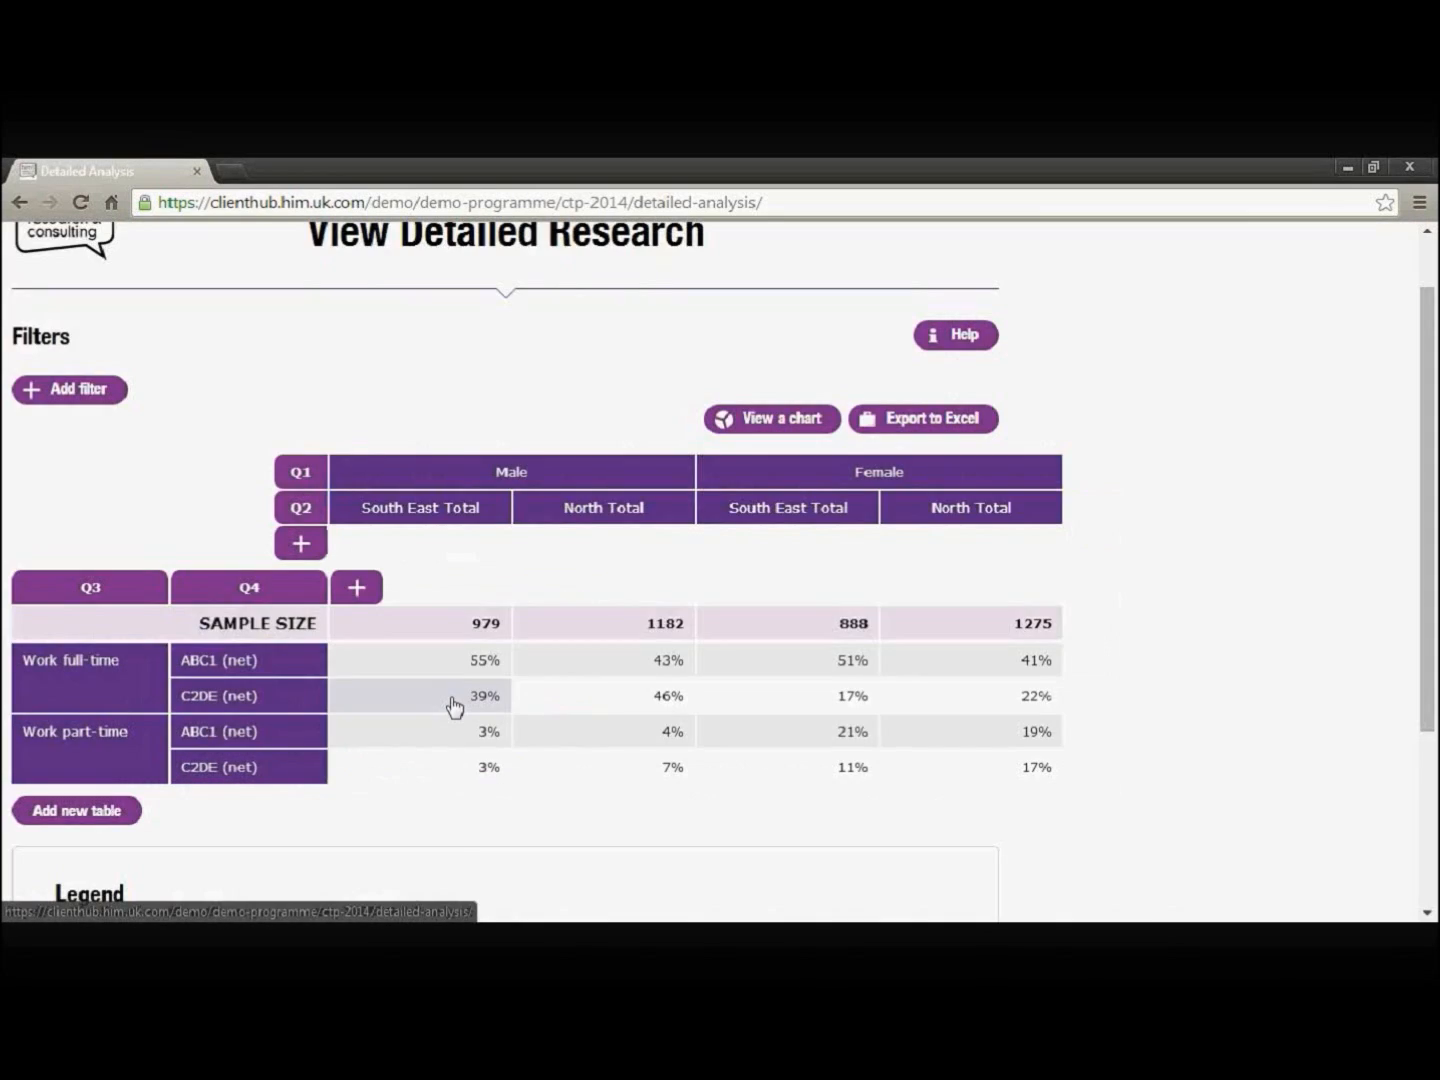
Step: Delete the Social grade question from the side column and the Region question from the header
left_click(270, 596)
left_click(584, 618)
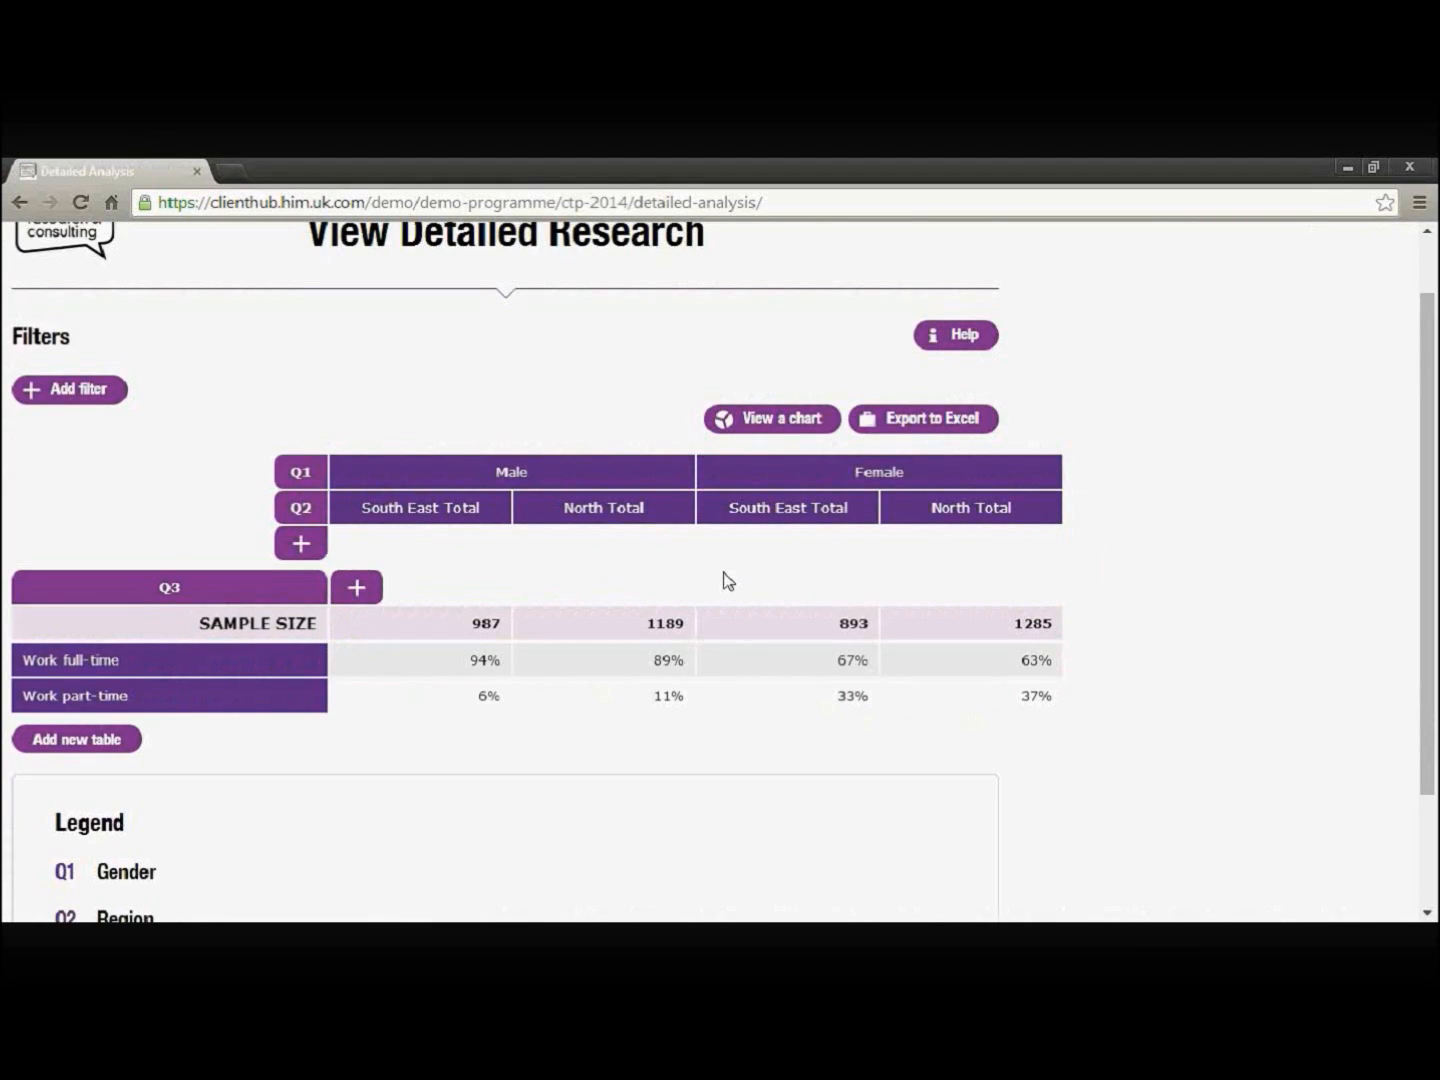
left_click(297, 512)
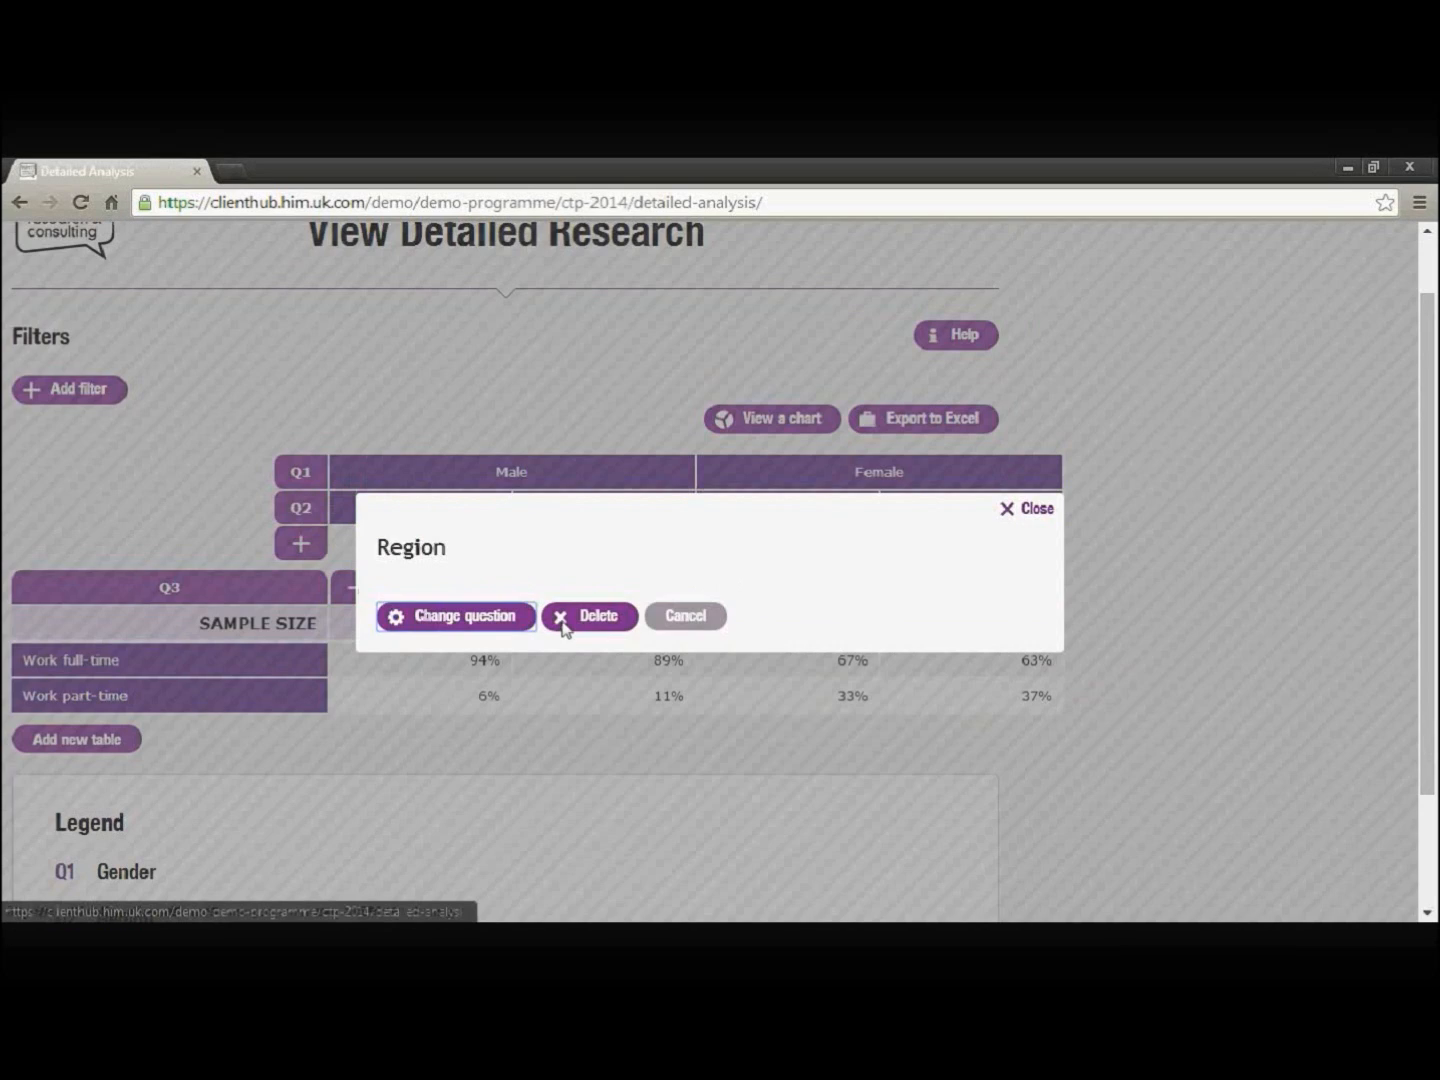
left_click(603, 624)
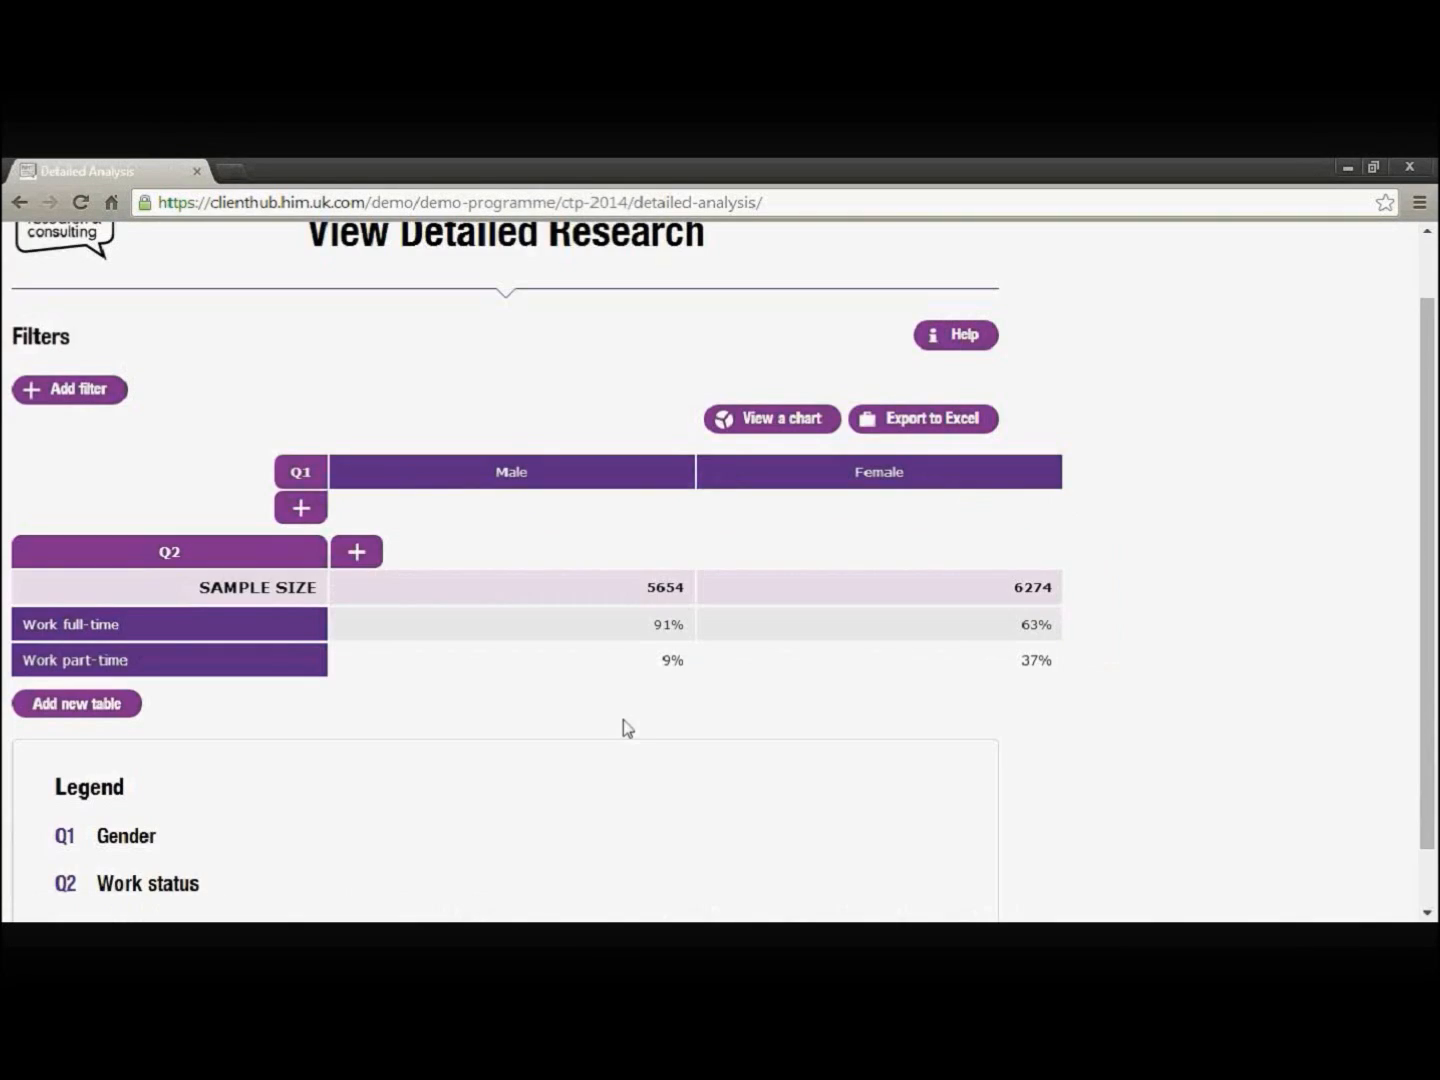
Step: Compare the male and female Work full-time figures for statistical significance, and clear both cells from the comparison
left_click(605, 634)
left_click(864, 632)
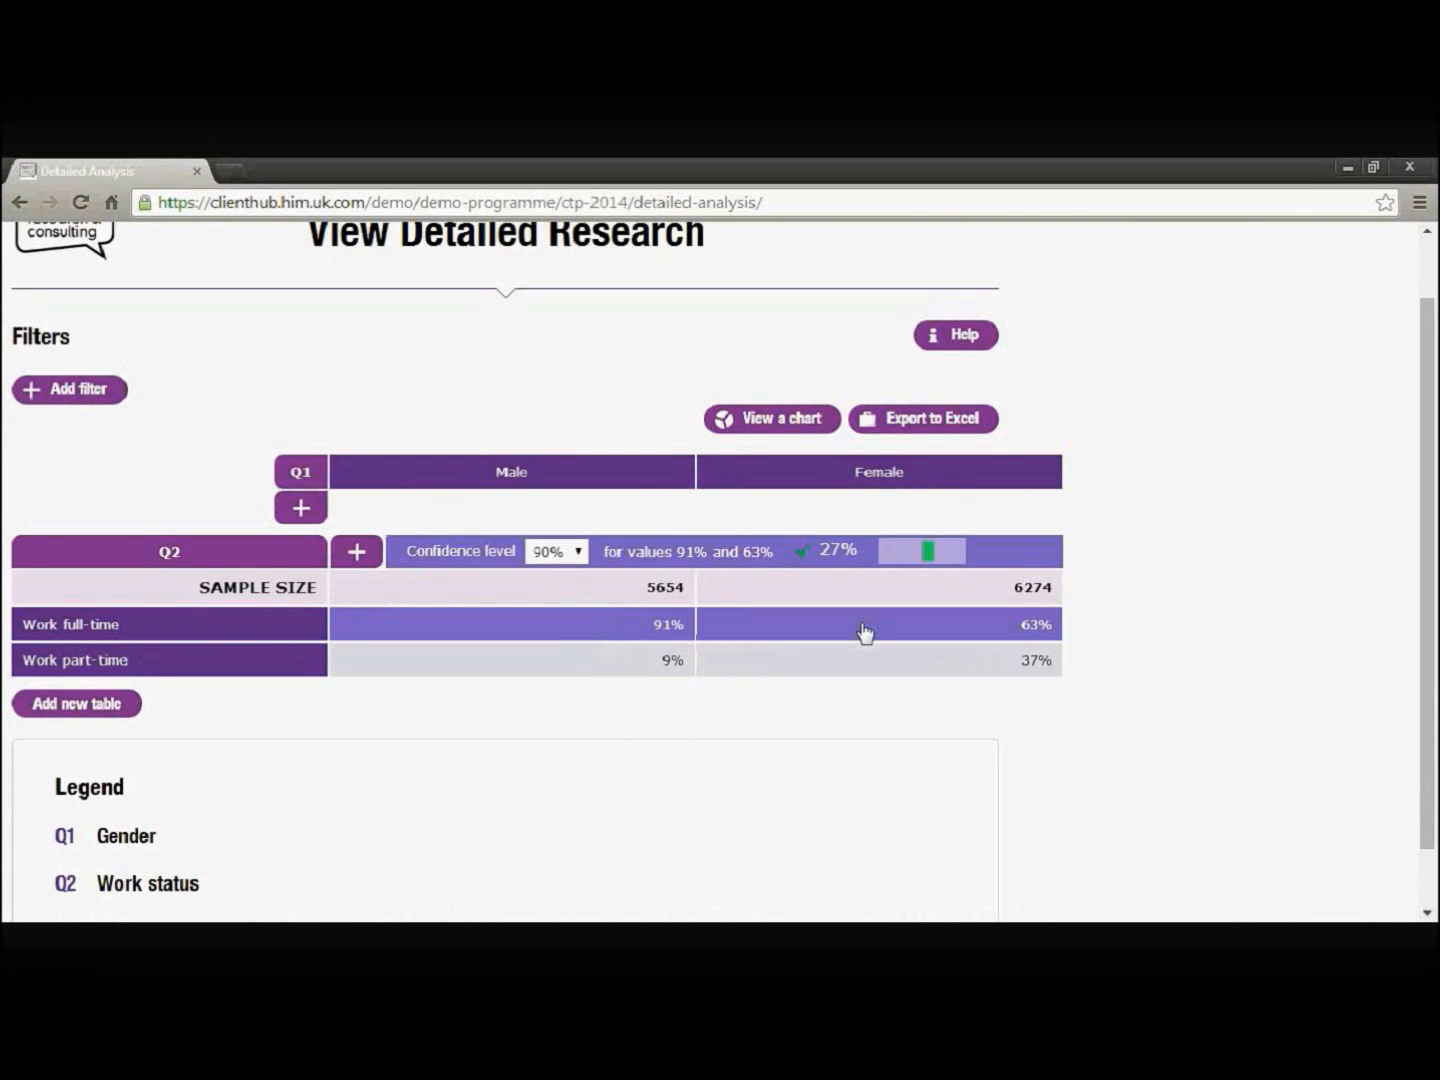
left_click(929, 632)
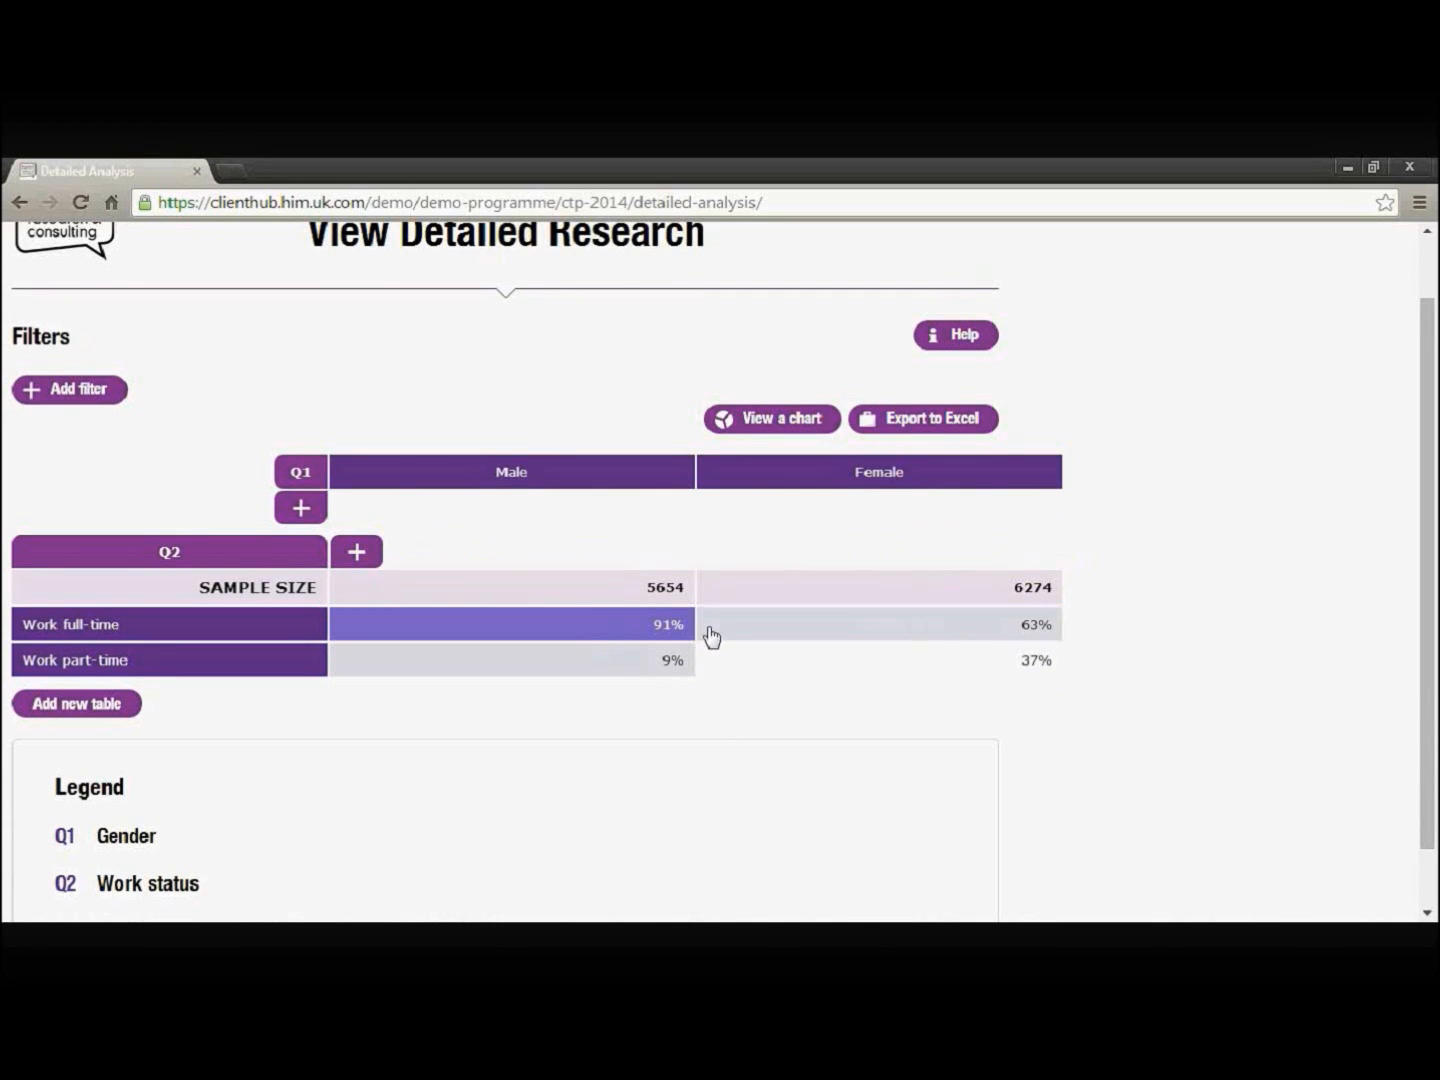
left_click(607, 628)
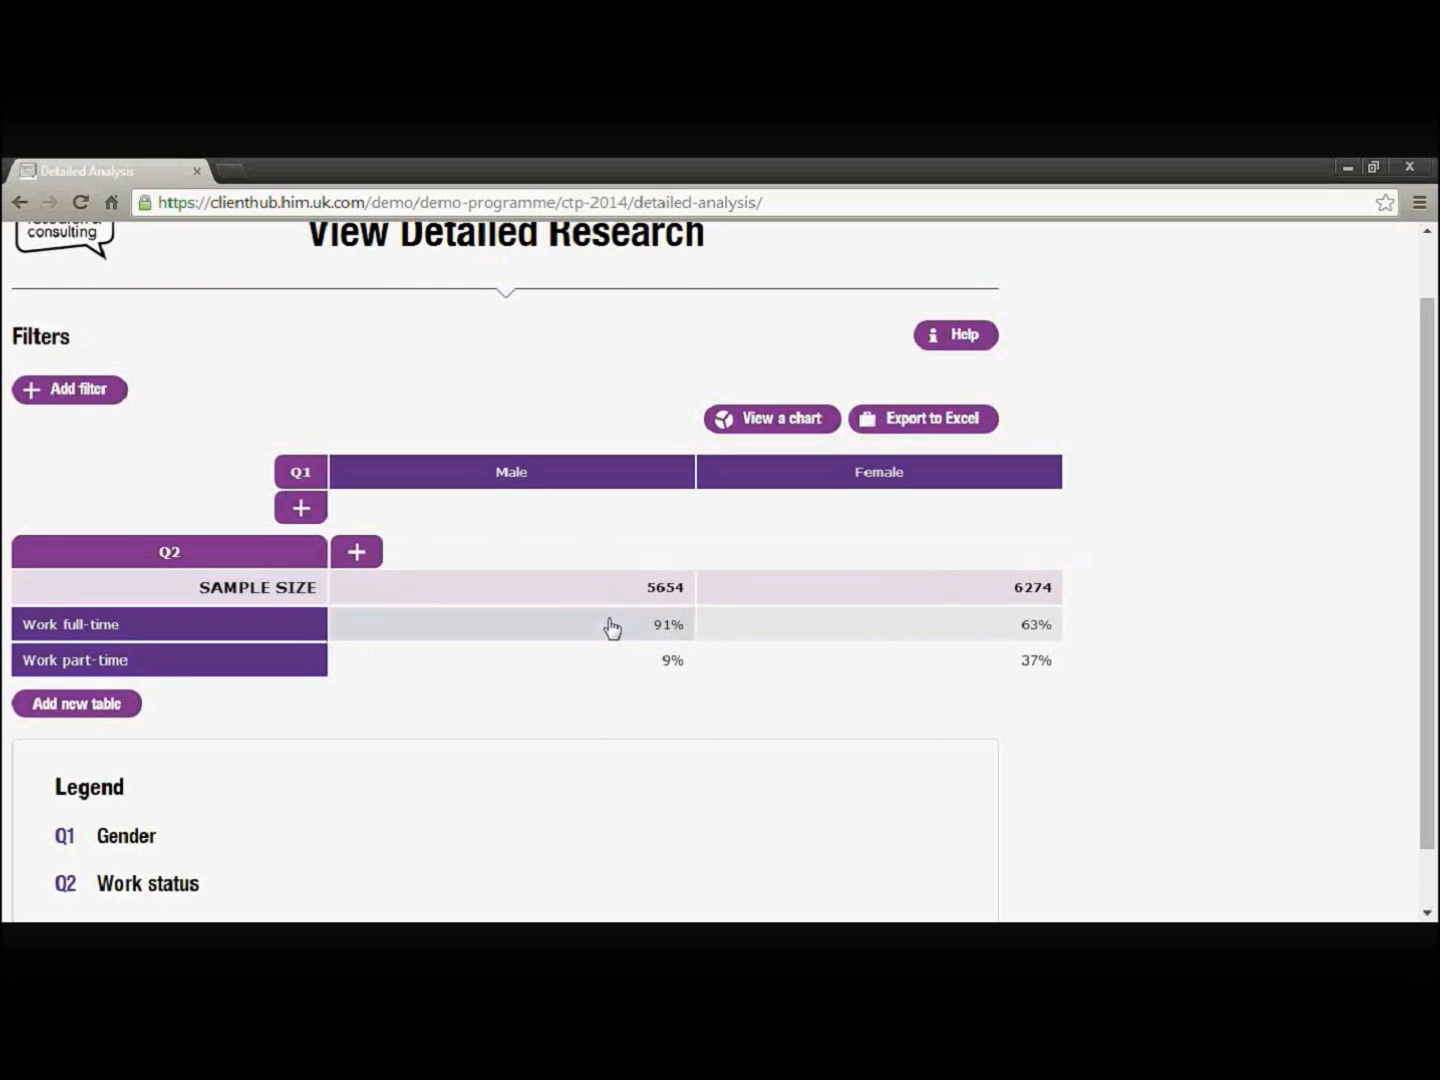
Step: Repeat the male versus female Work full-time significance check, view the available confidence levels without changing the setting, and clear the comparison
left_click(612, 628)
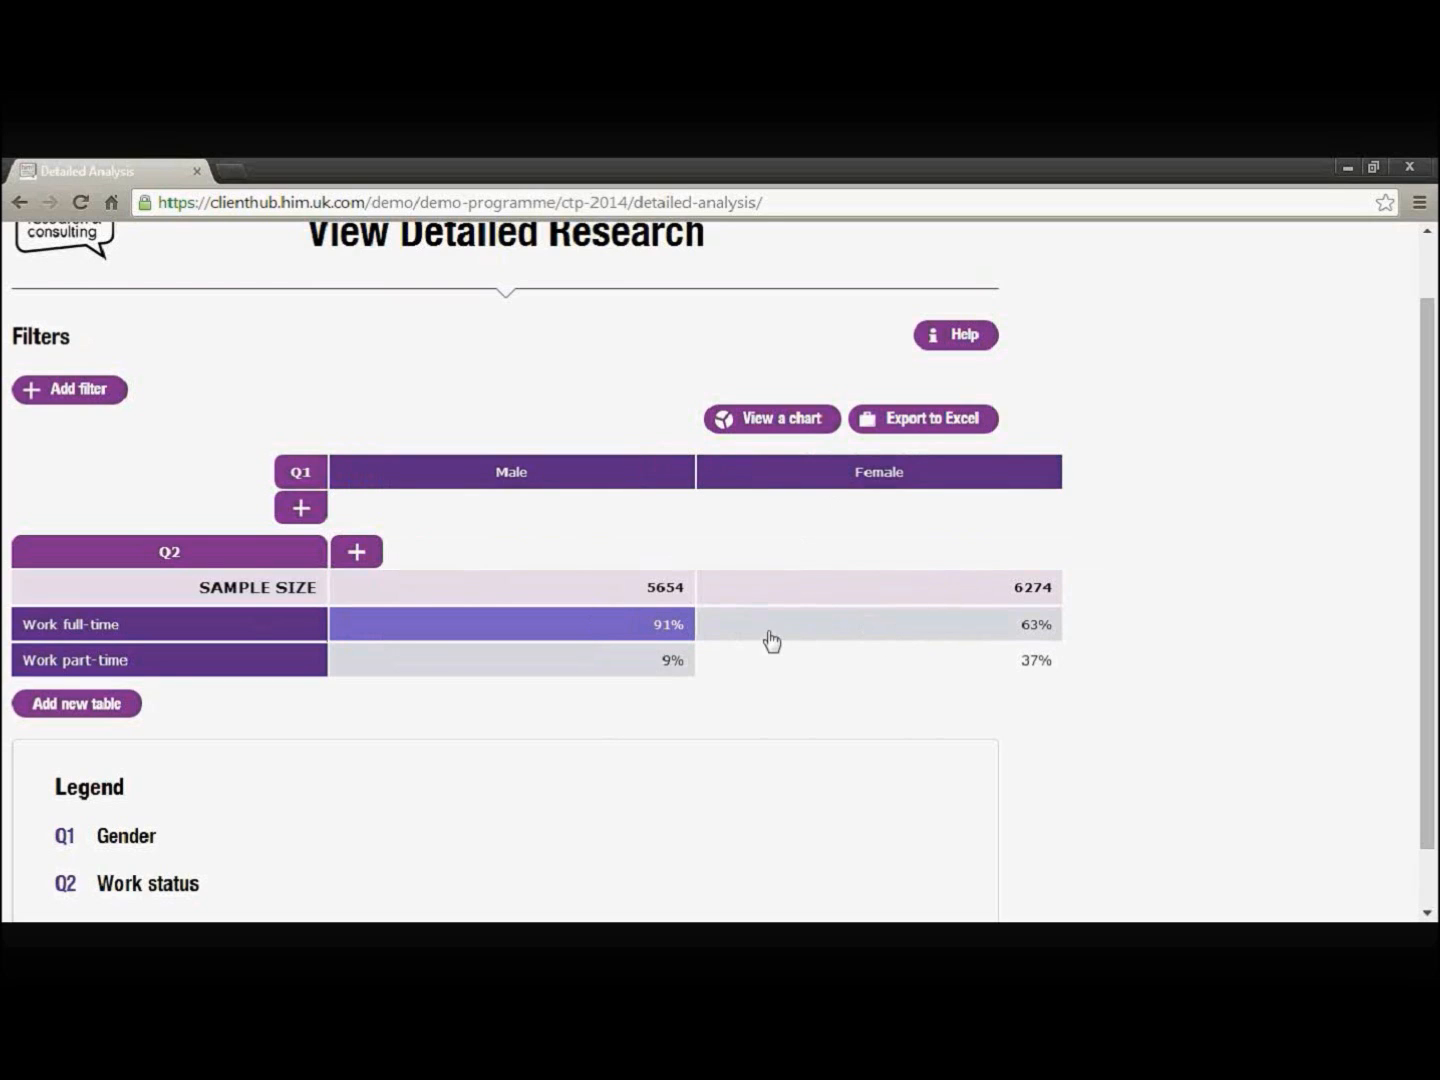
left_click(868, 628)
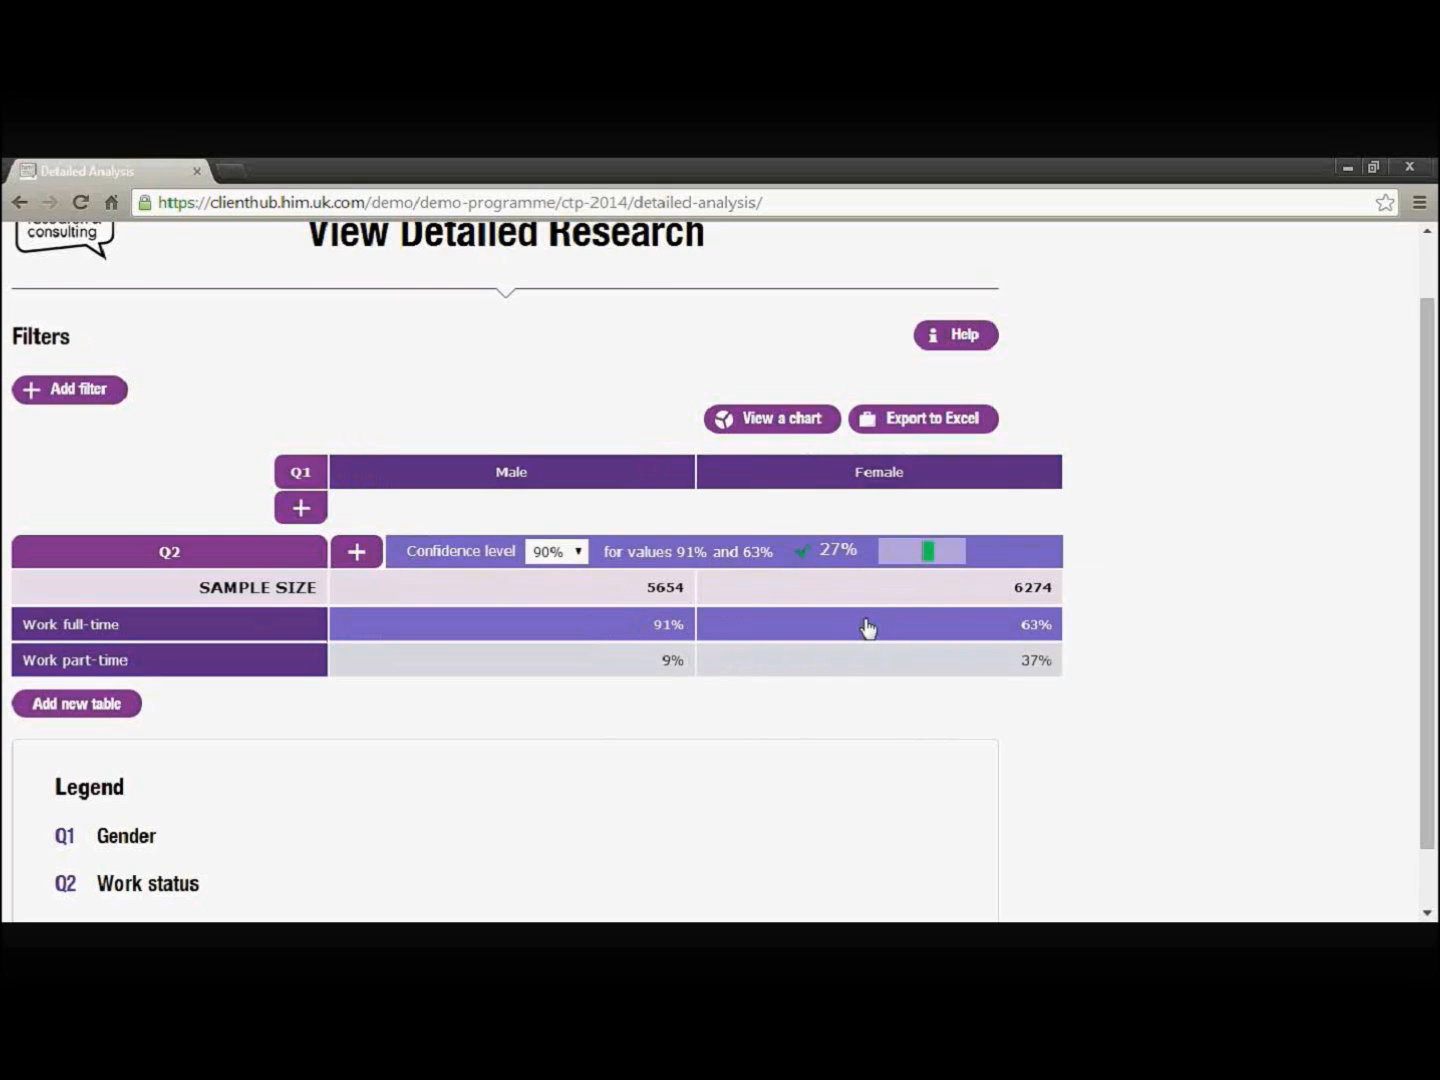
left_click(580, 554)
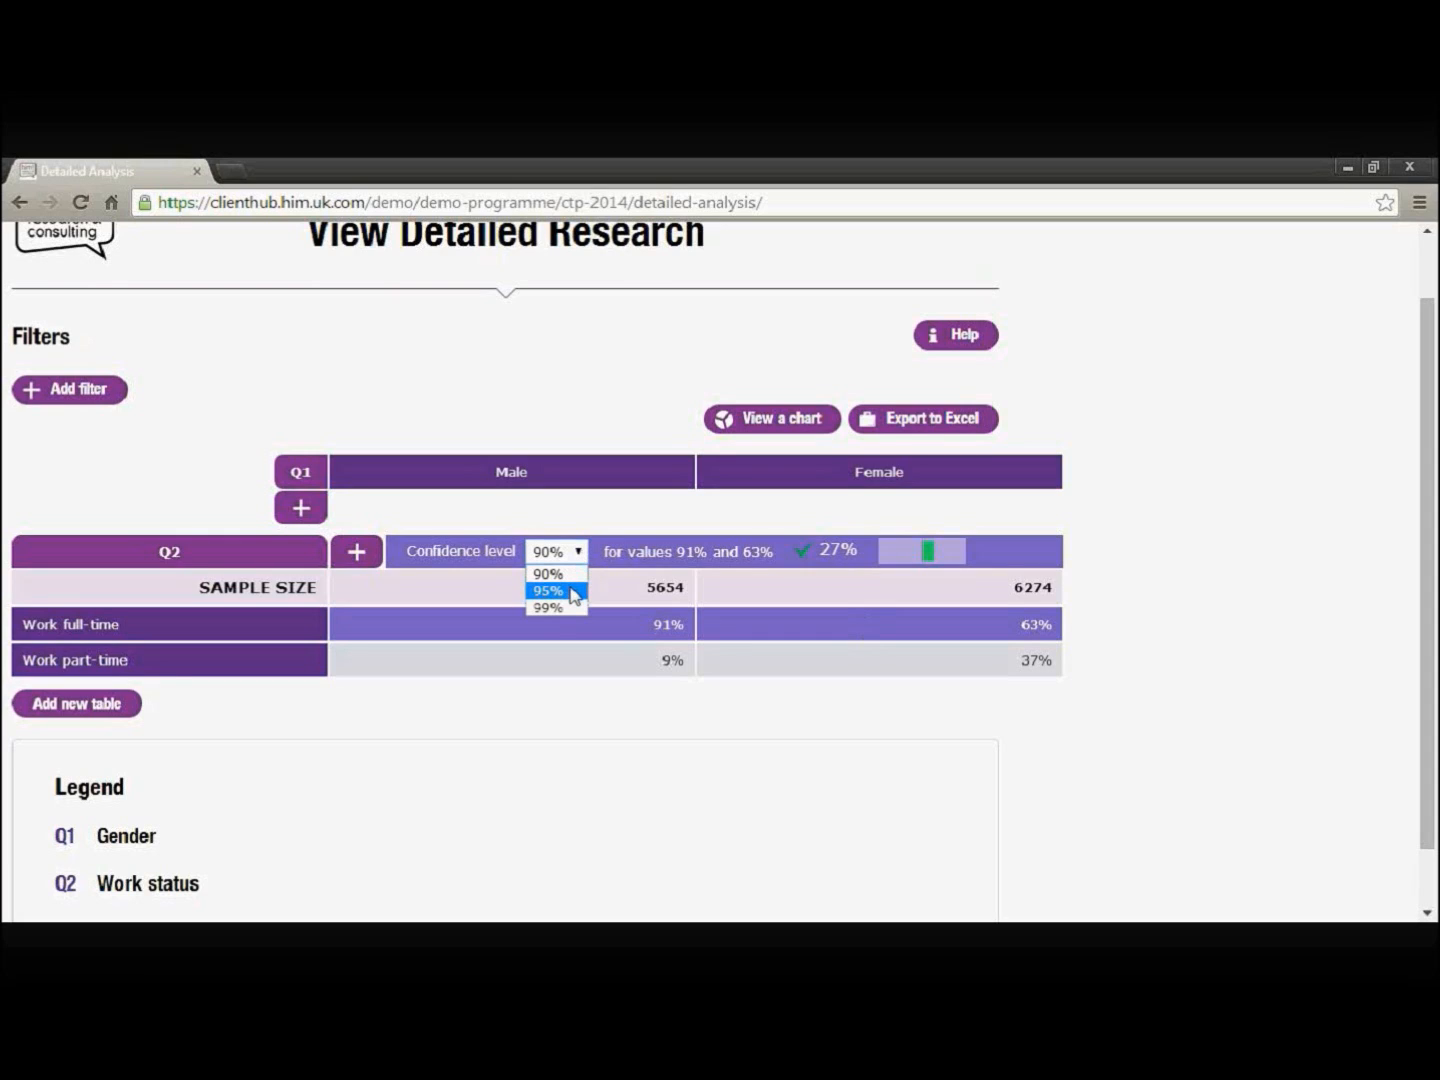
left_click(628, 518)
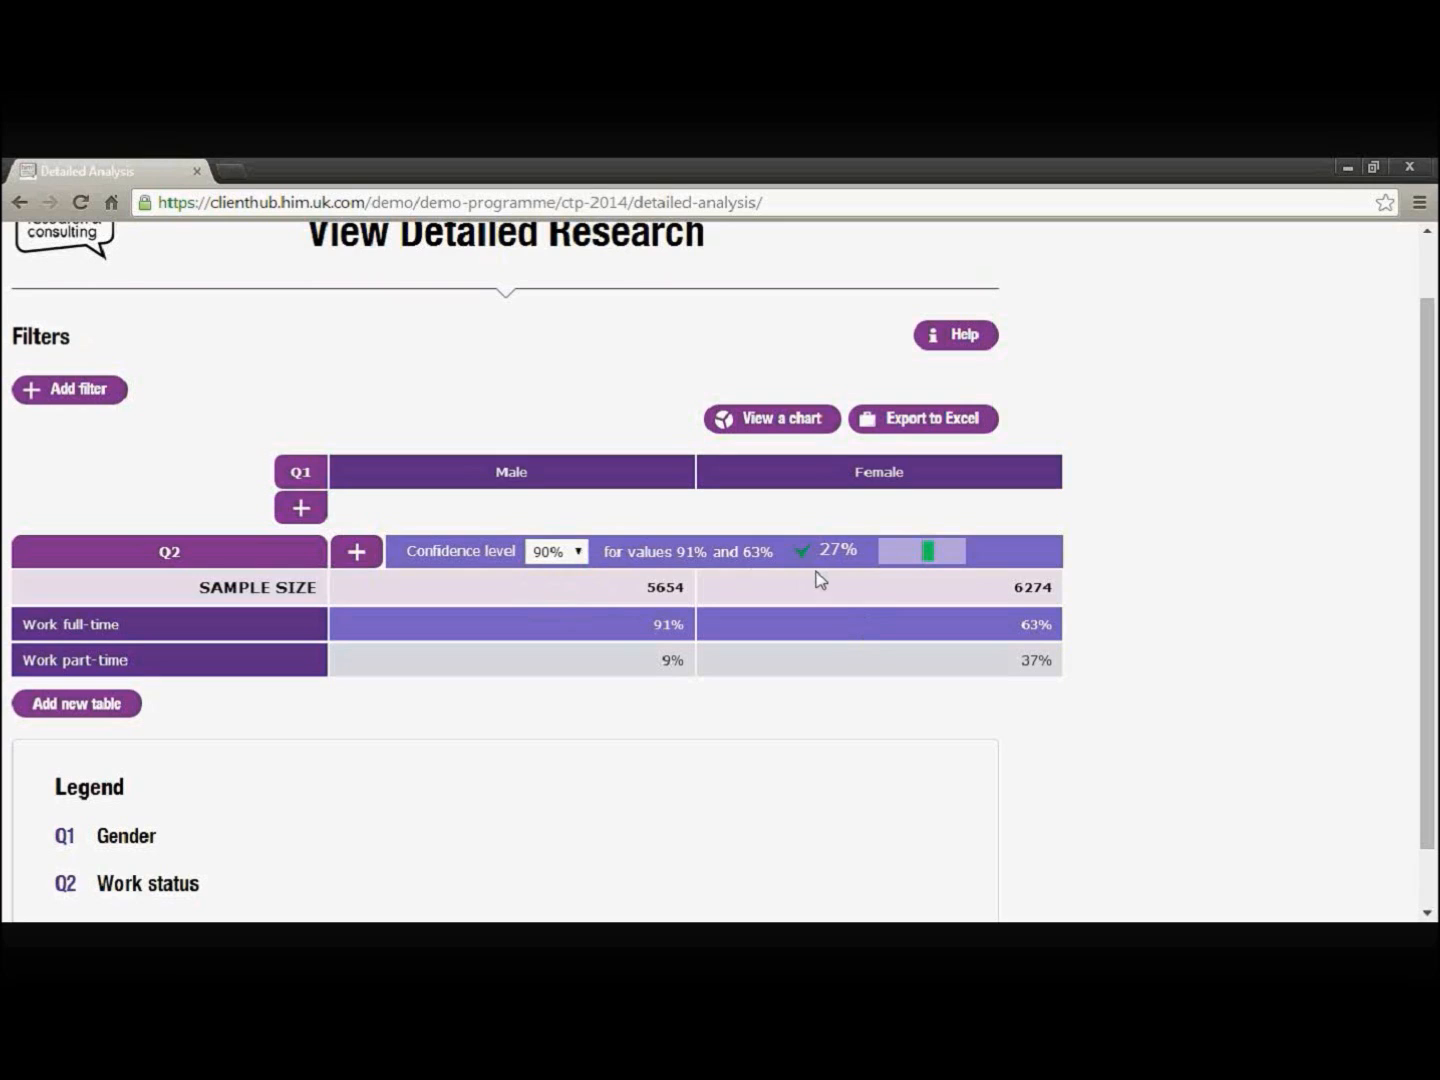
left_click(783, 631)
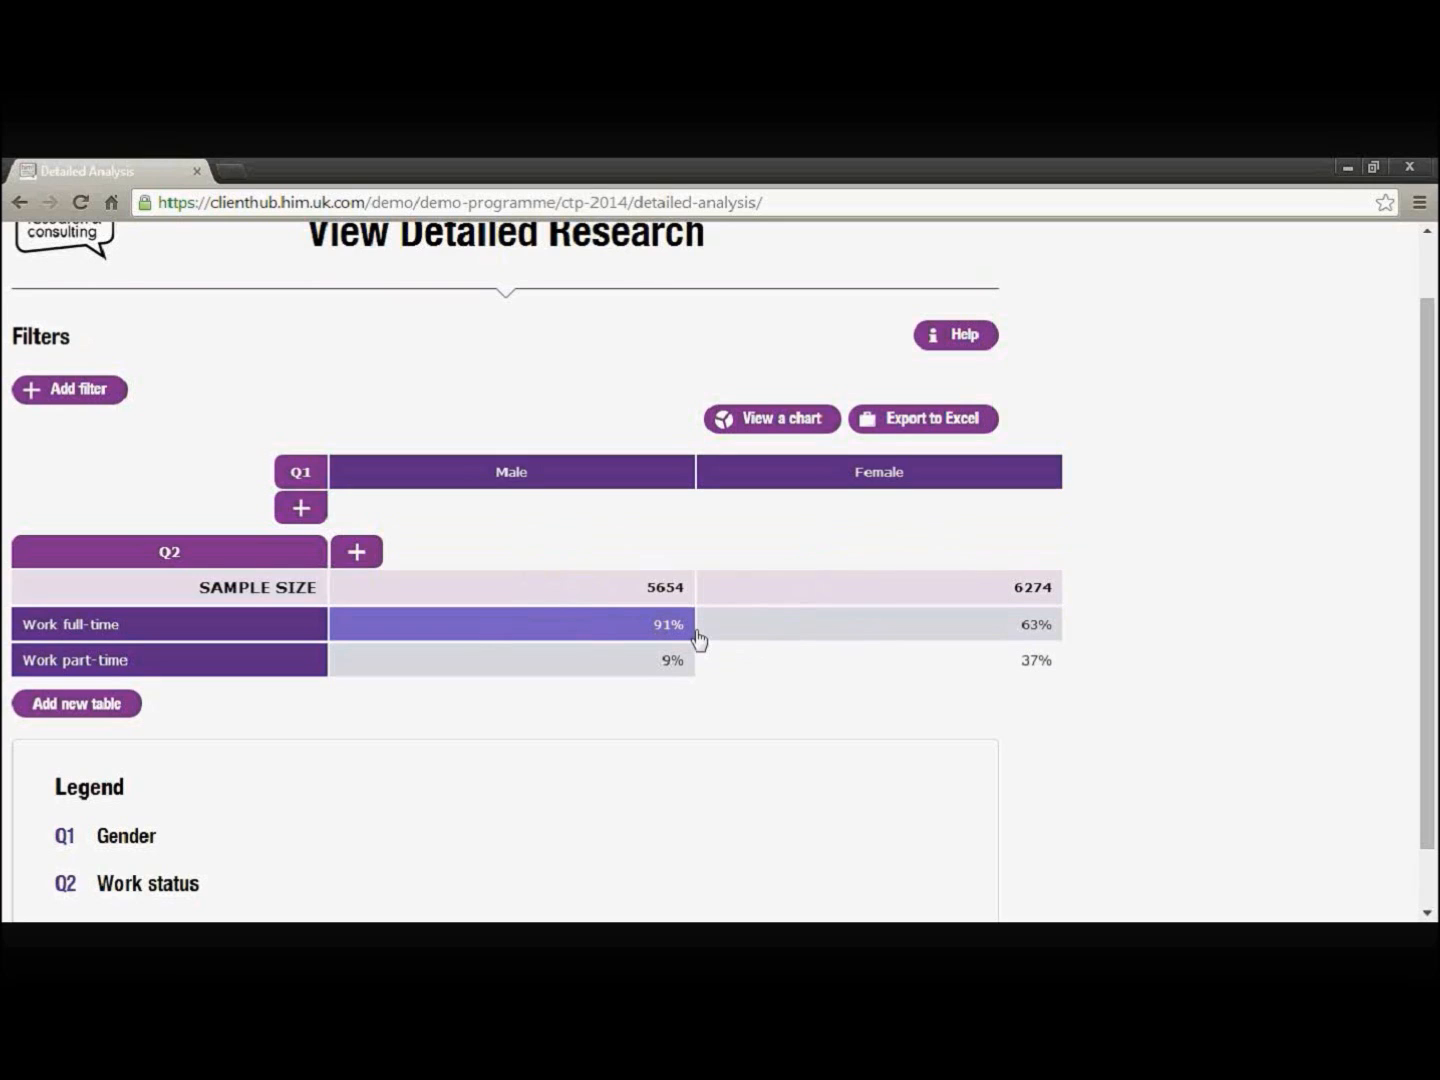
left_click(579, 633)
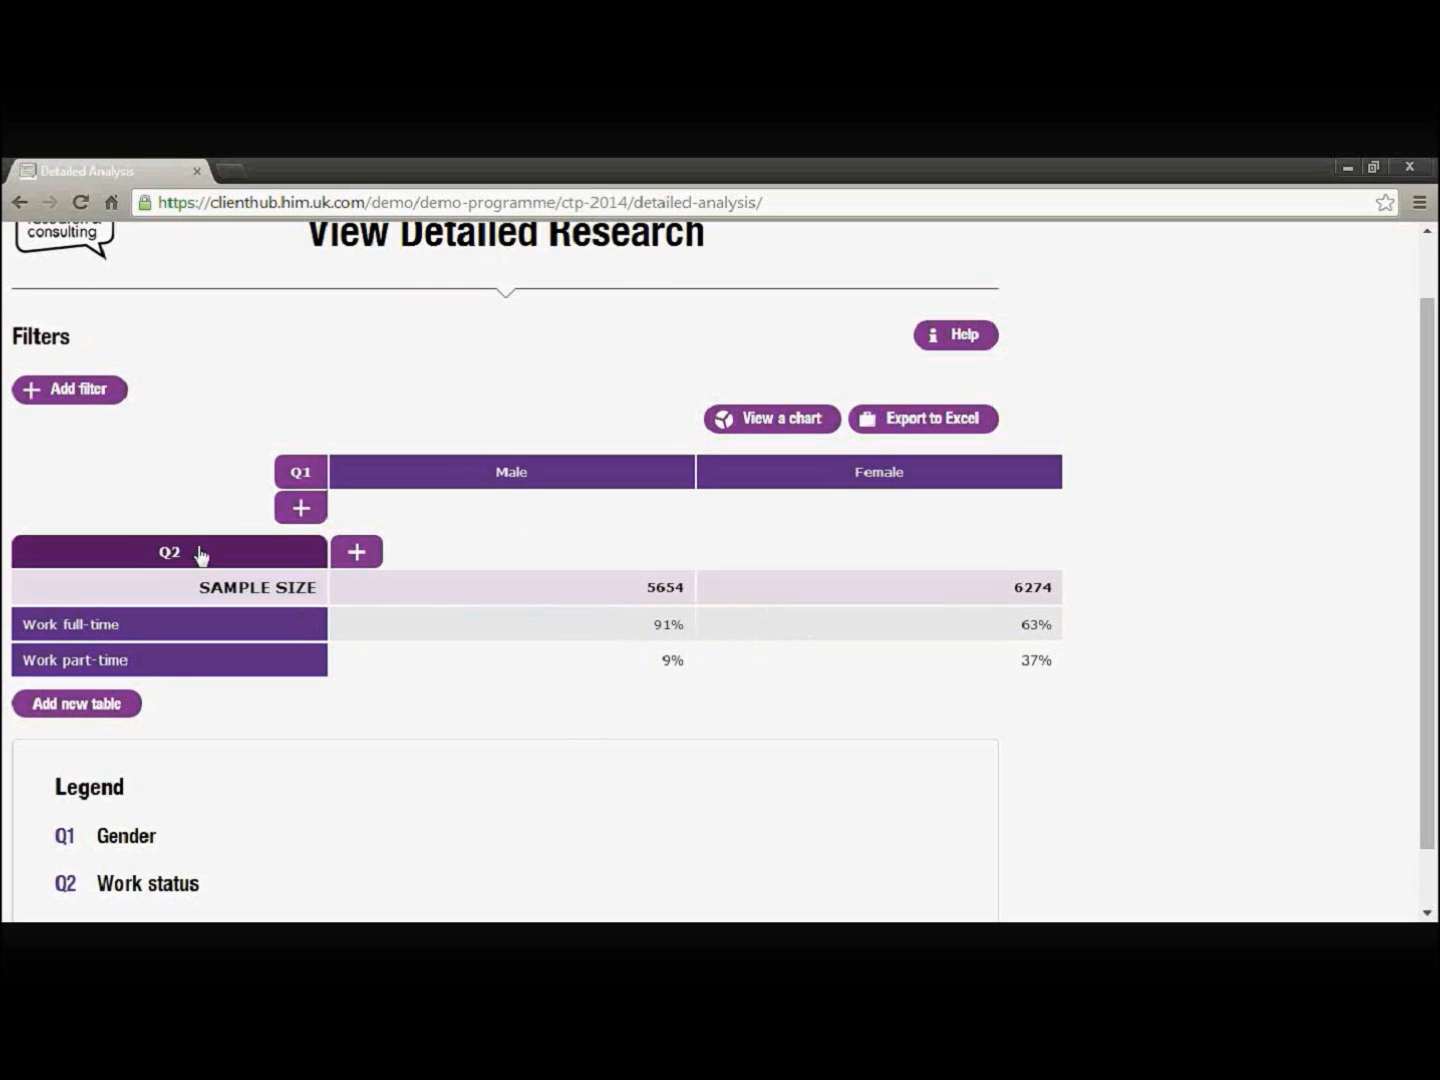
Step: Start adding a new table below Work status, choosing the question Main shopper missions here today from the Shopper missions section
left_click(115, 705)
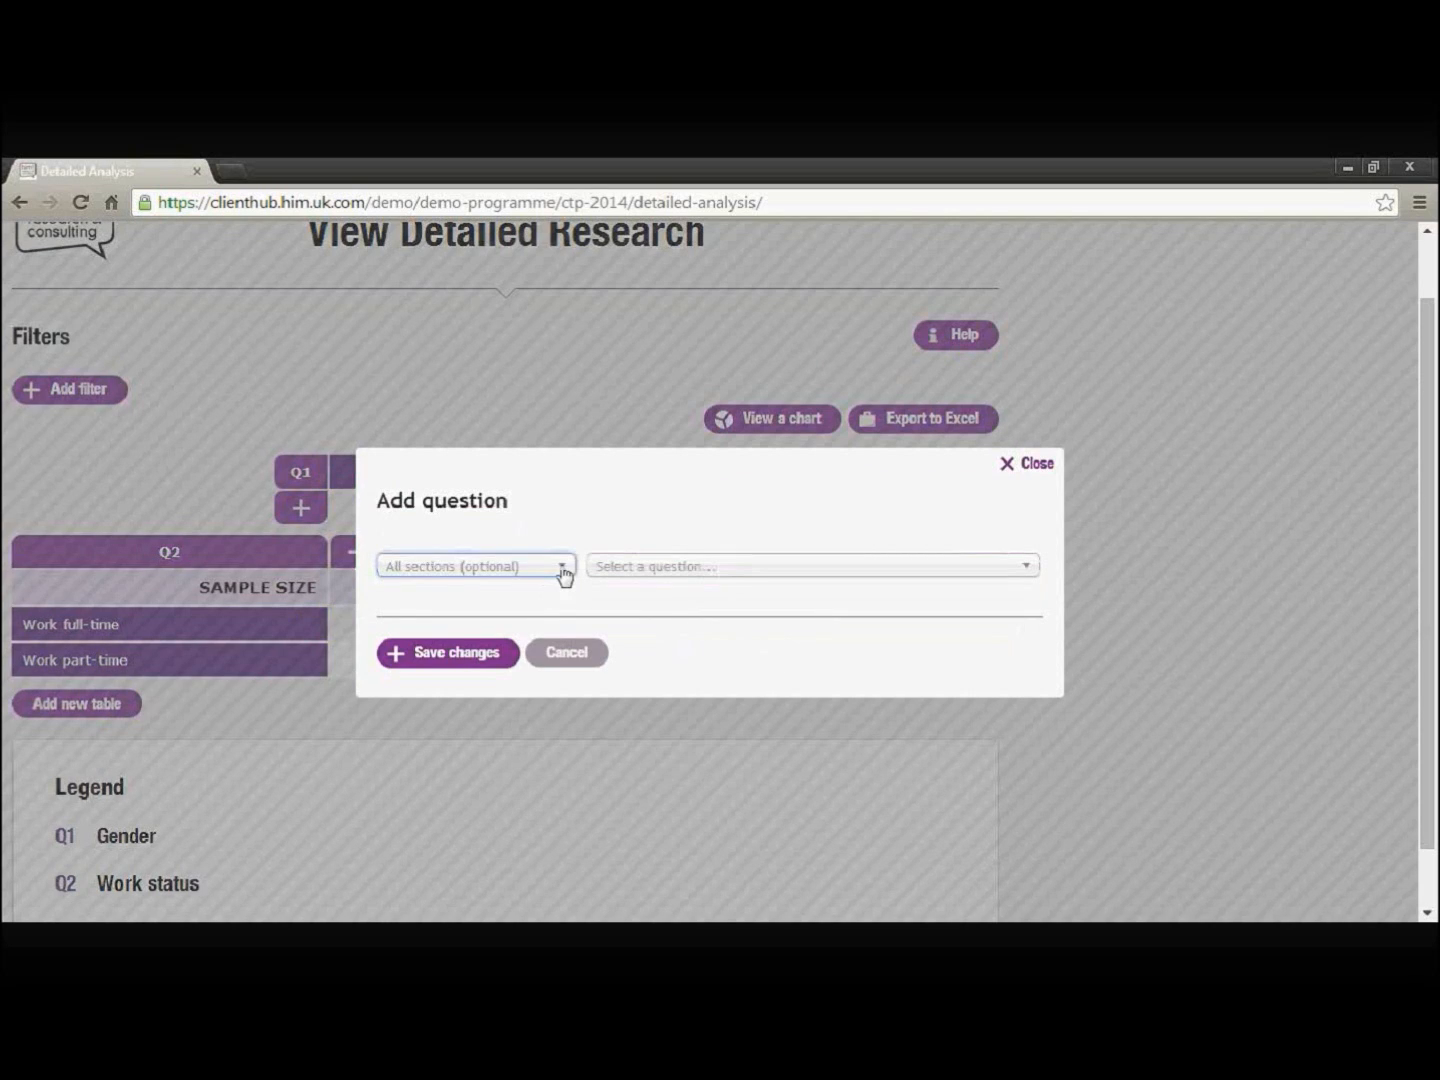
left_click(563, 568)
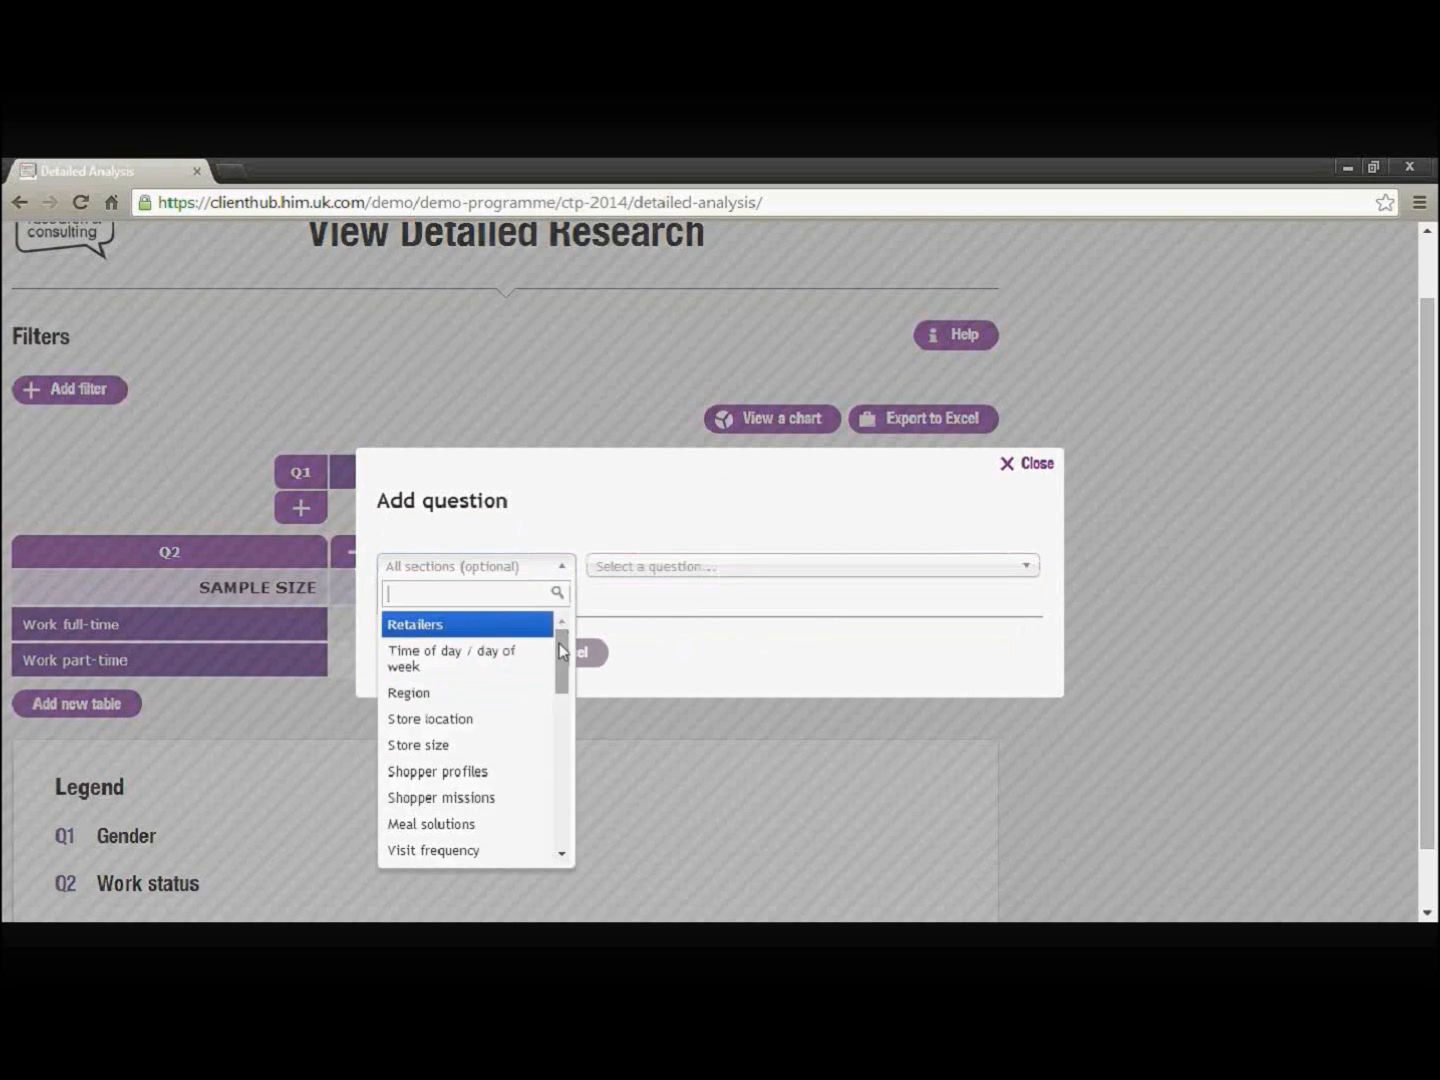
left_click_drag(563, 656, 565, 671)
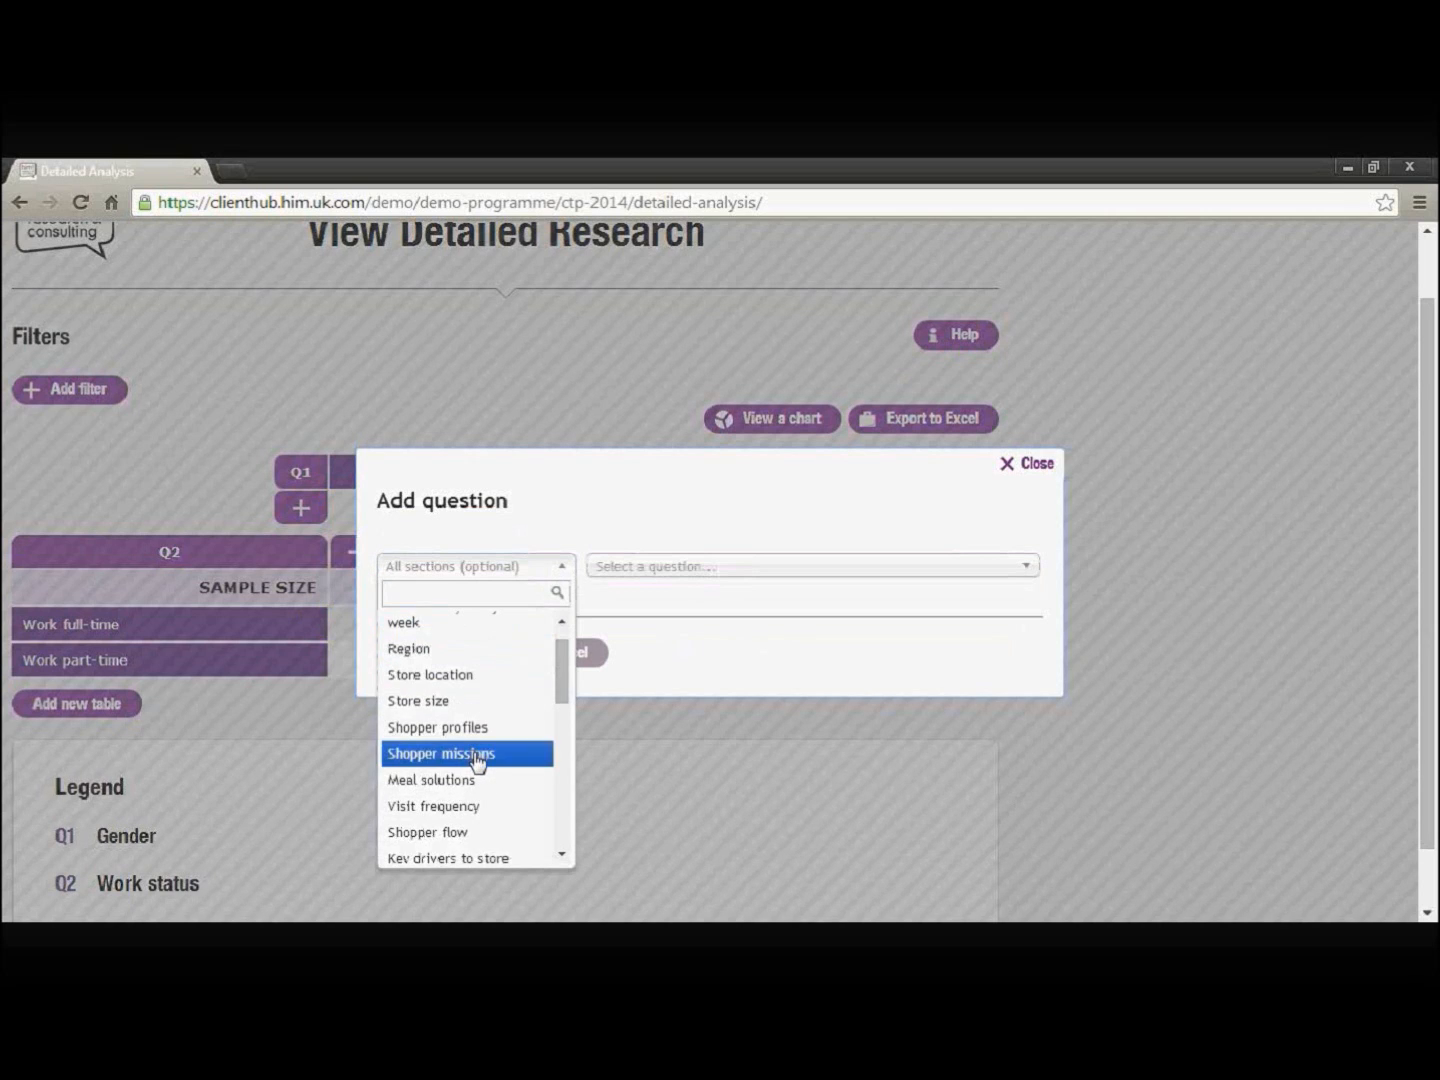
left_click(474, 756)
left_click(1030, 568)
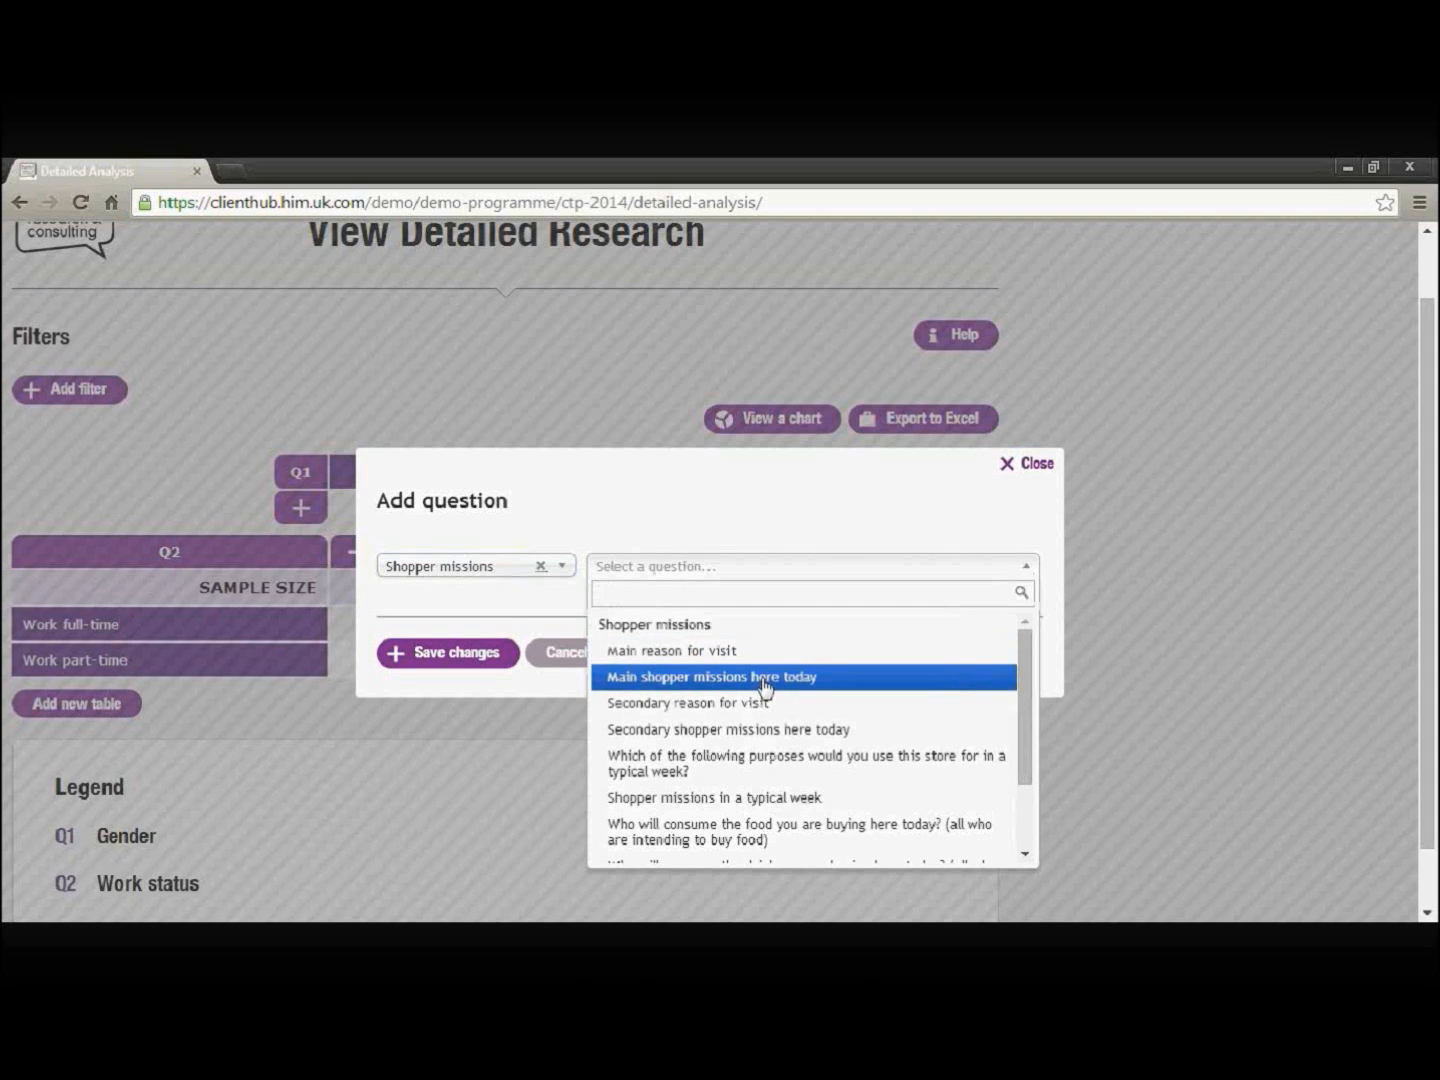
scroll(761, 800, "down", 2)
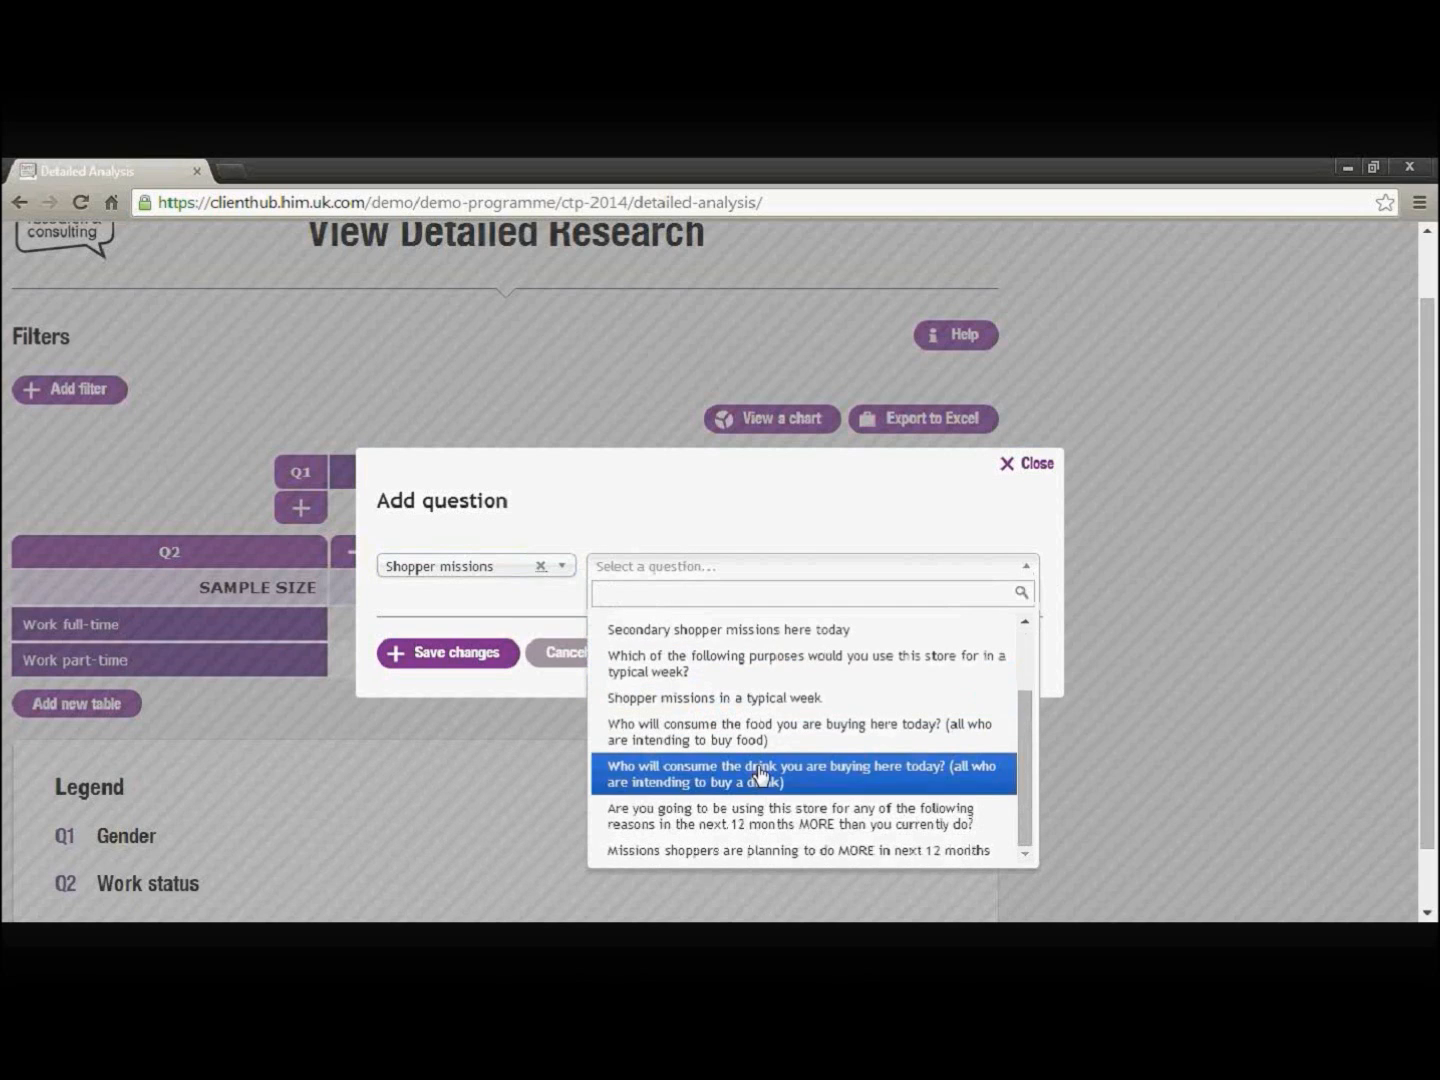
scroll(936, 655, "up", 3)
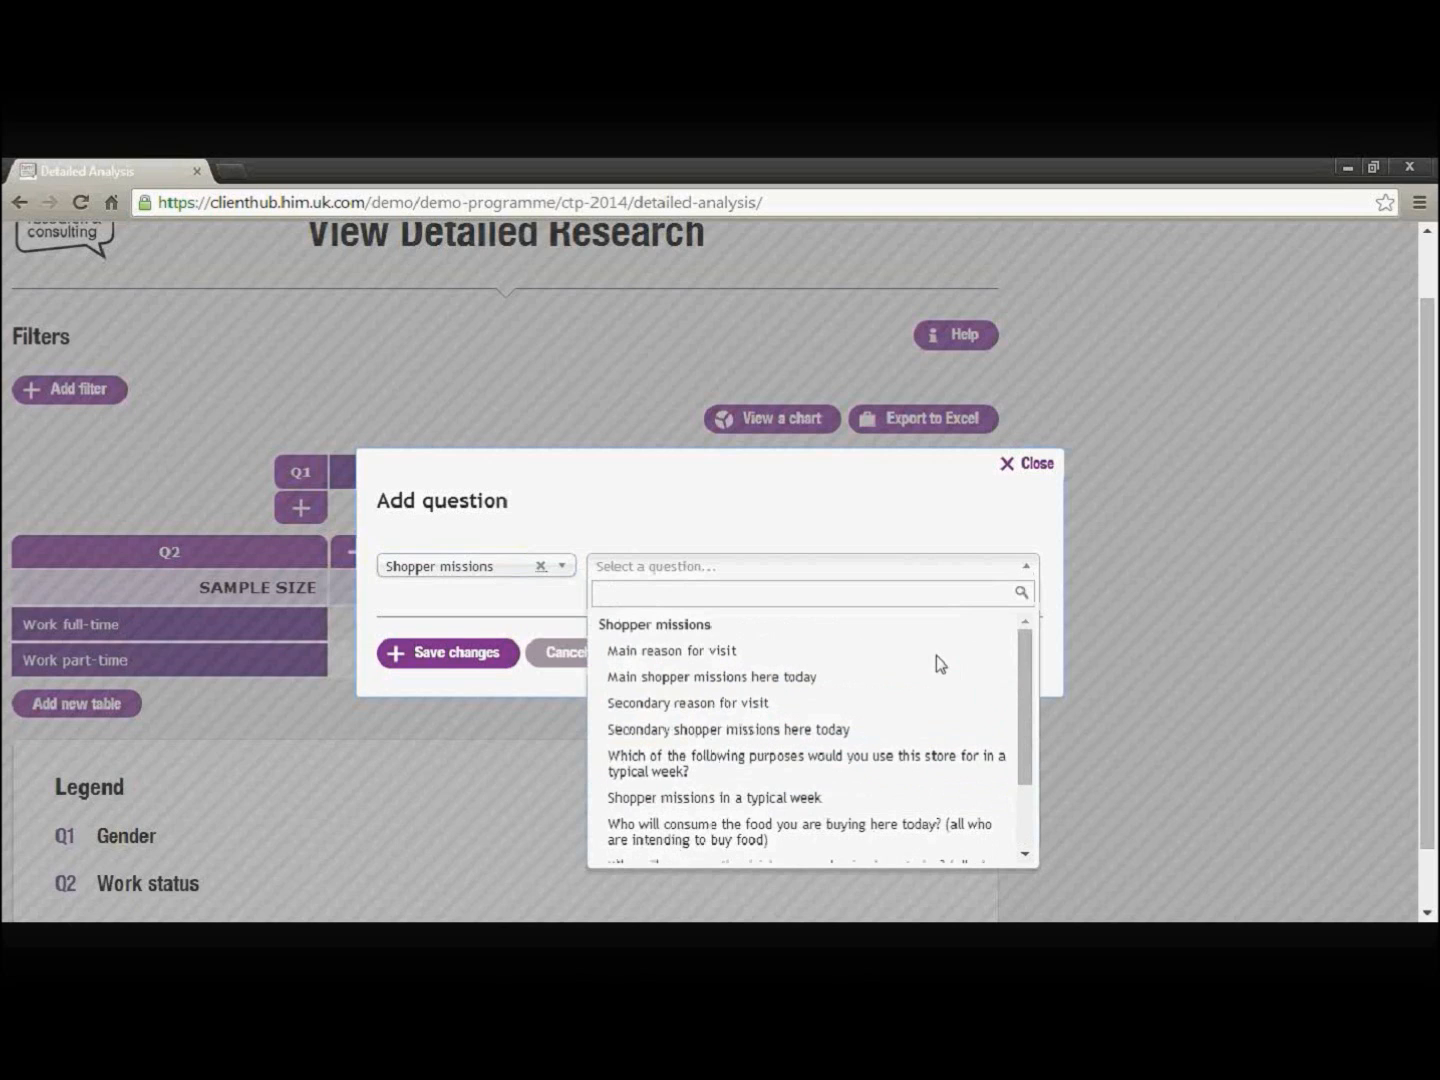
left_click(725, 680)
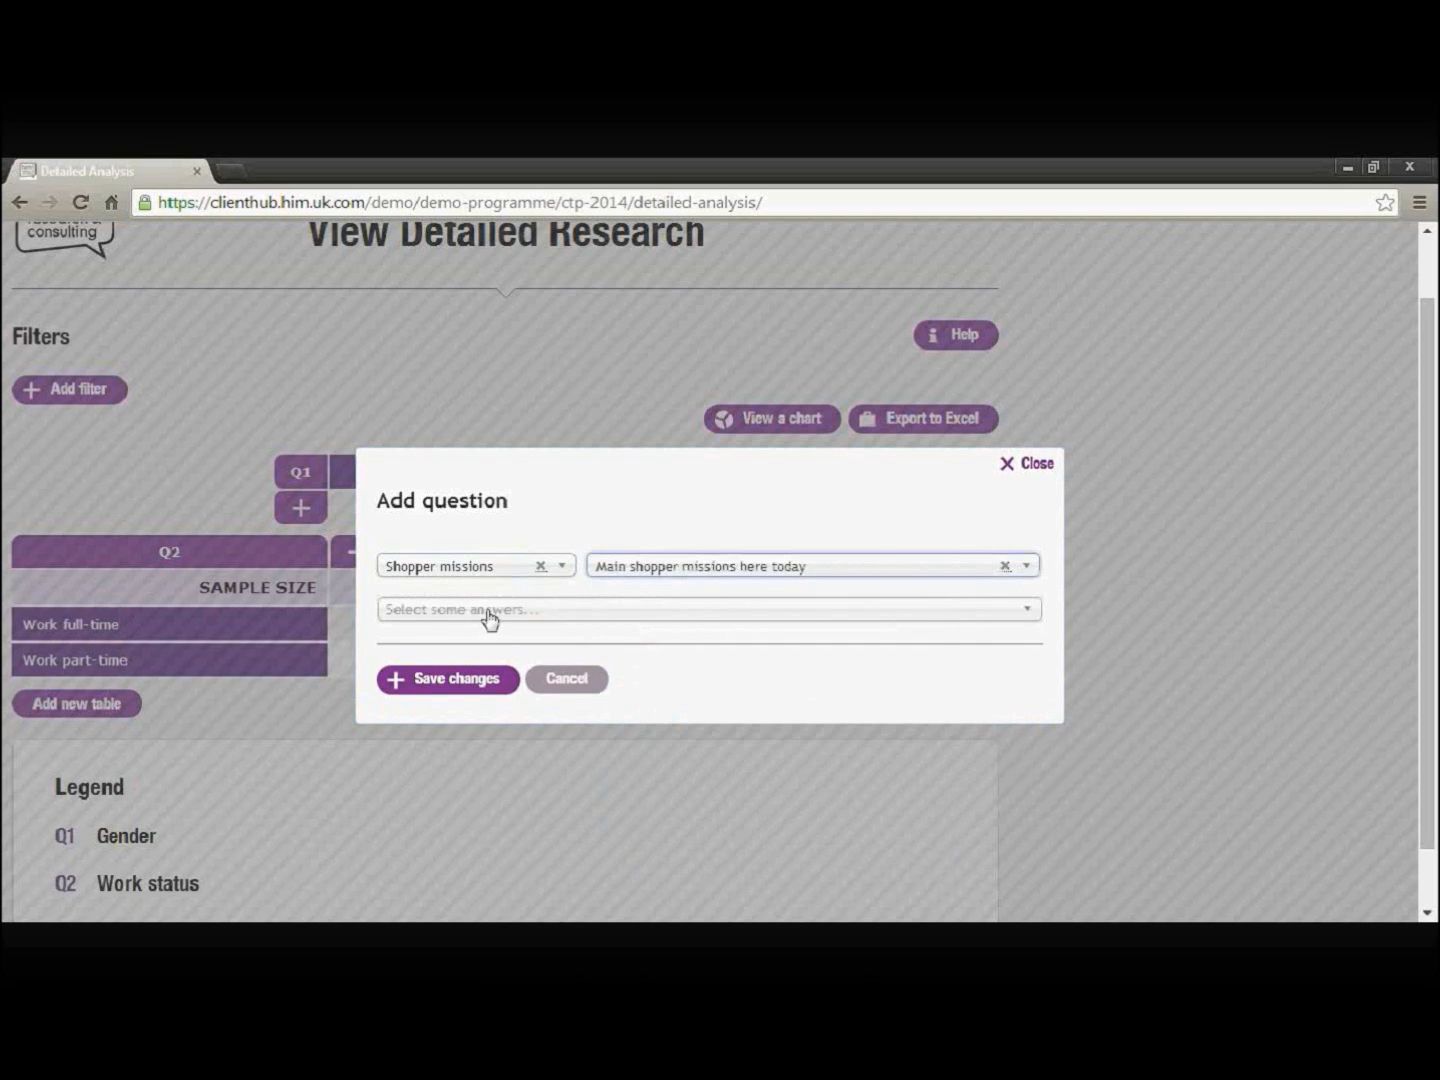
Step: Select the answers Top up (total), Food to go and Meal for tonight for the shopper missions question and save the new table
left_click(490, 613)
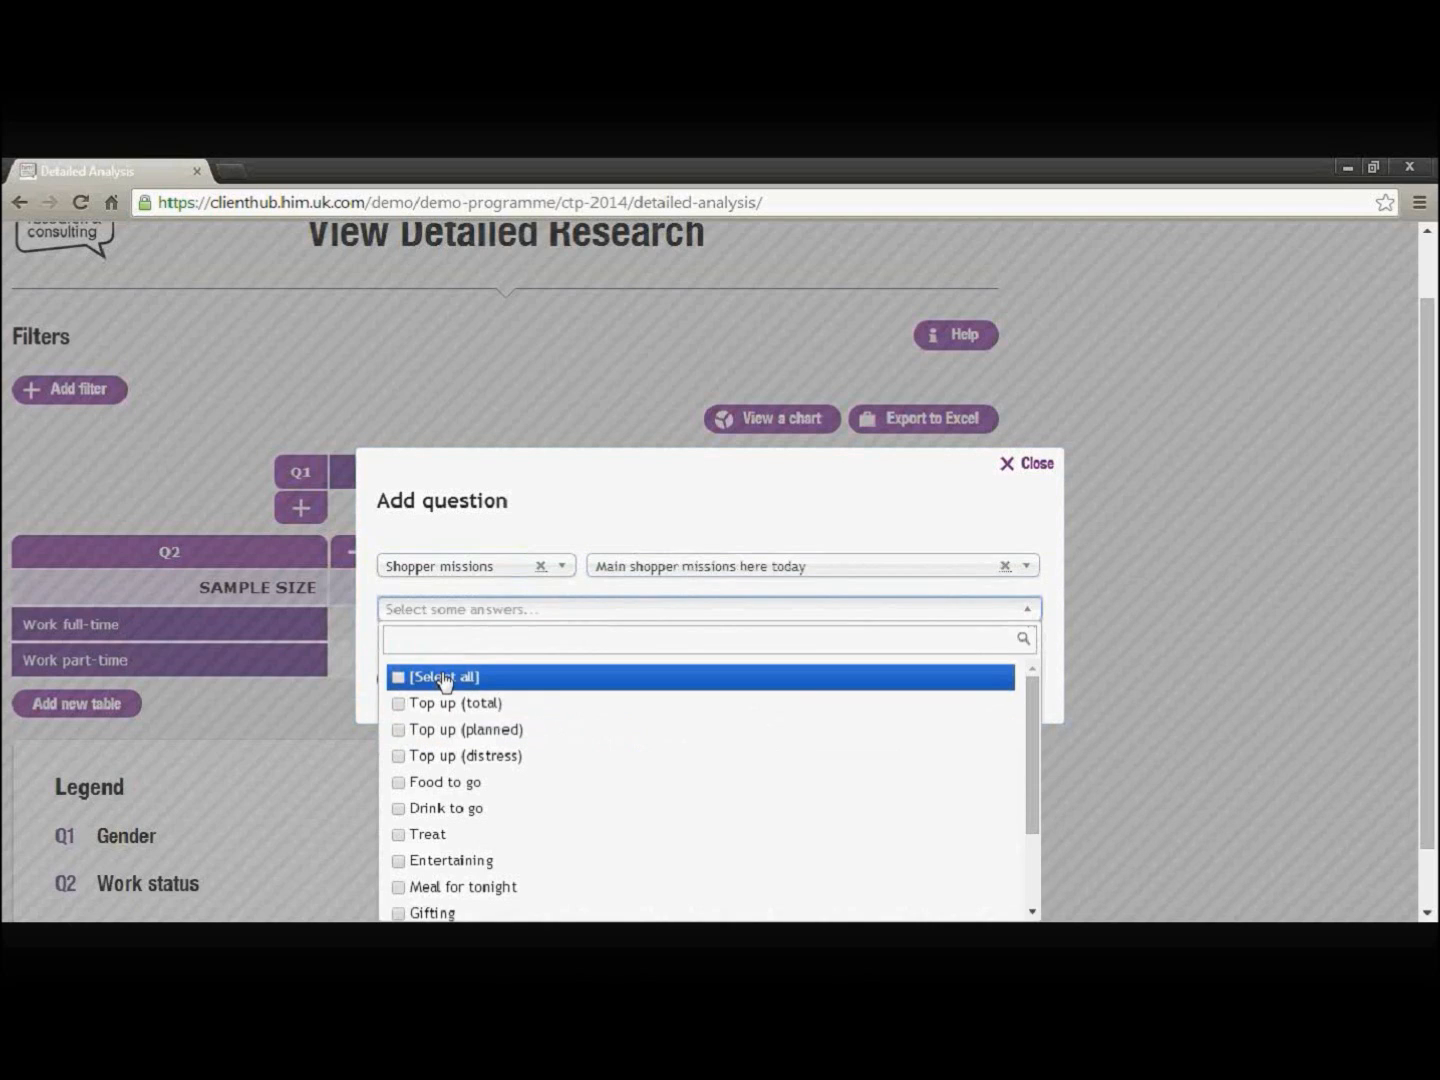
left_click(430, 703)
left_click(400, 787)
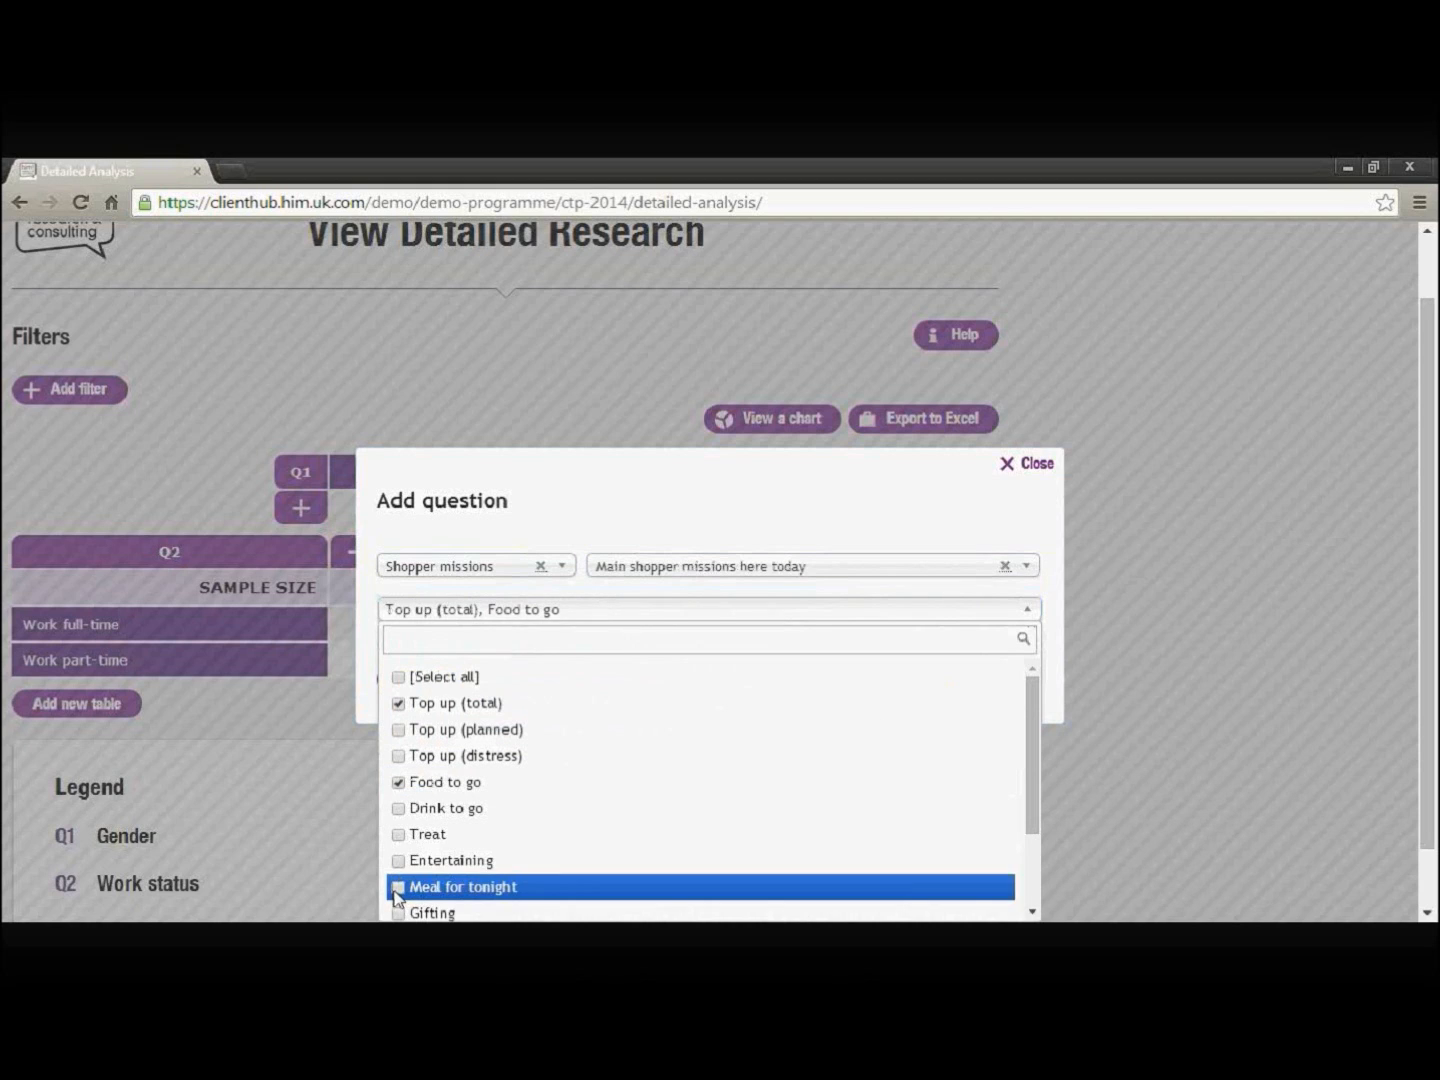
left_click(400, 887)
left_click(626, 490)
left_click(460, 682)
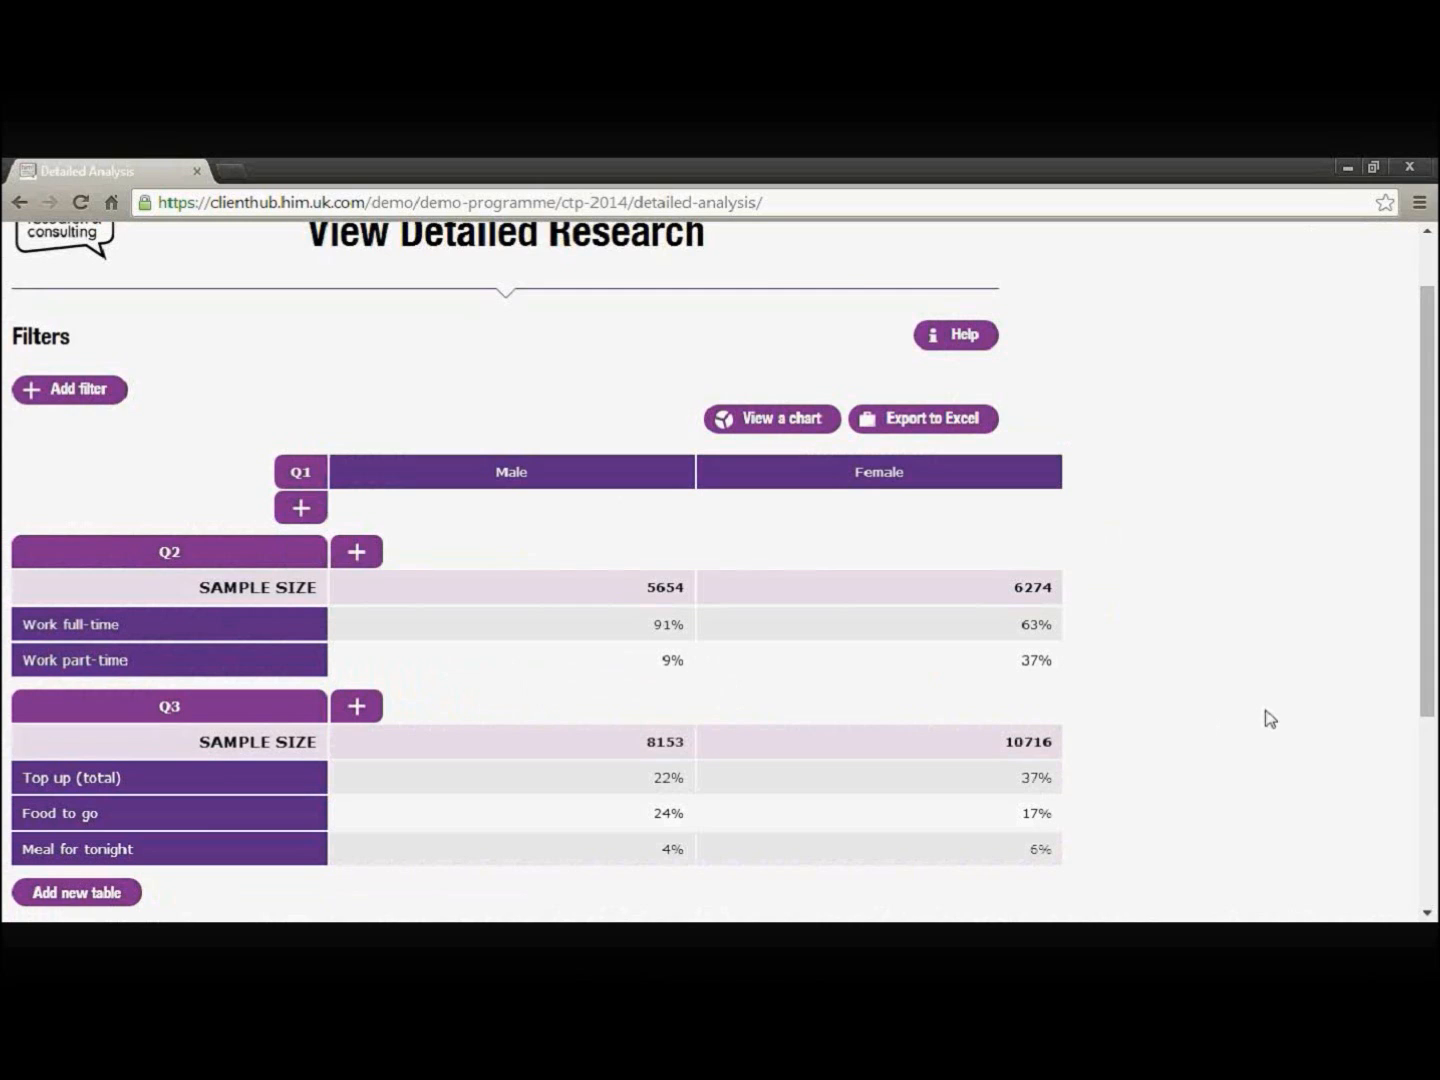
Step: Delete the Main shopper missions here today question along with its separate table
scroll(1263, 717, "down", 2)
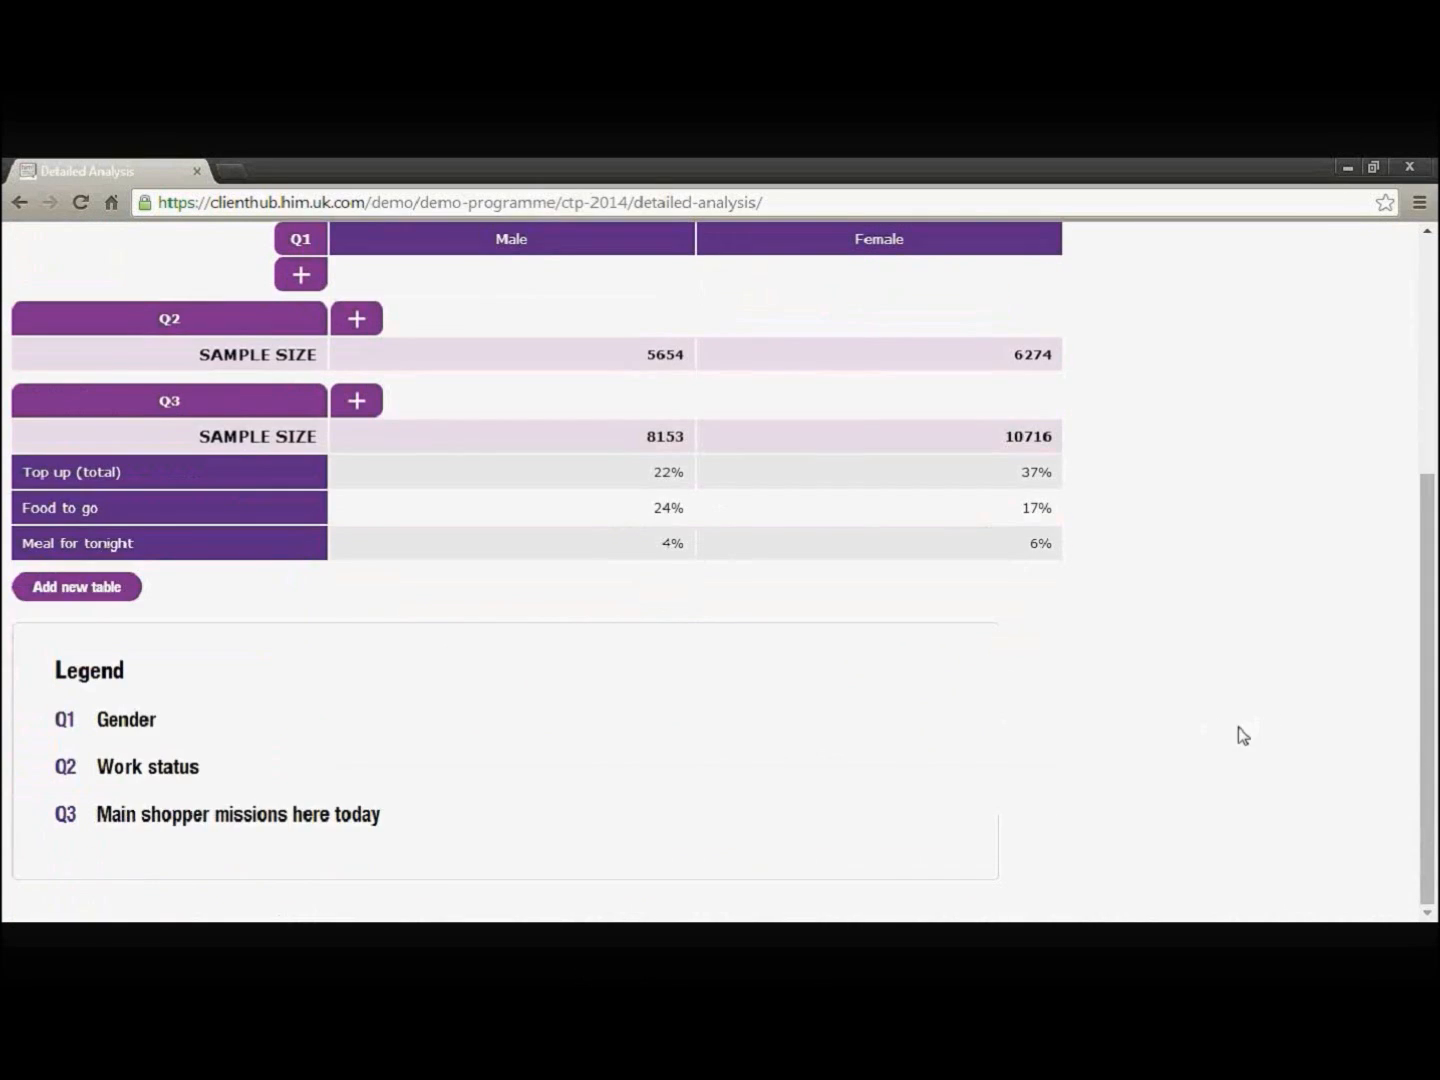
scroll(1275, 686, "up", 2)
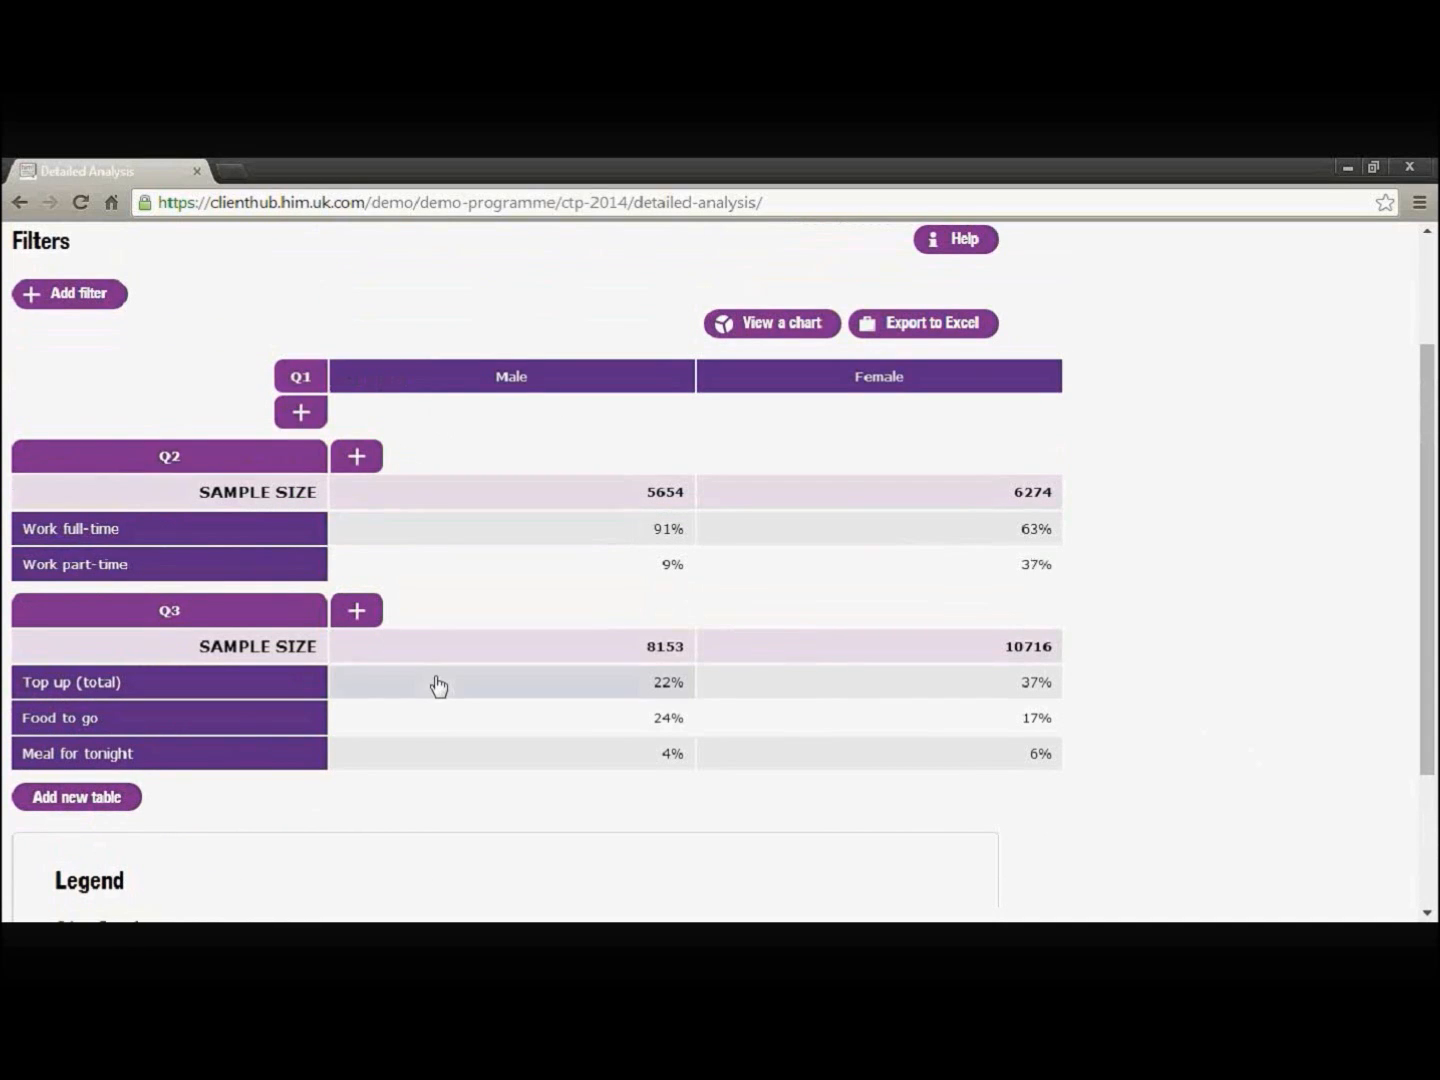
scroll(438, 686, "up", 3)
scroll(408, 668, "down", 2)
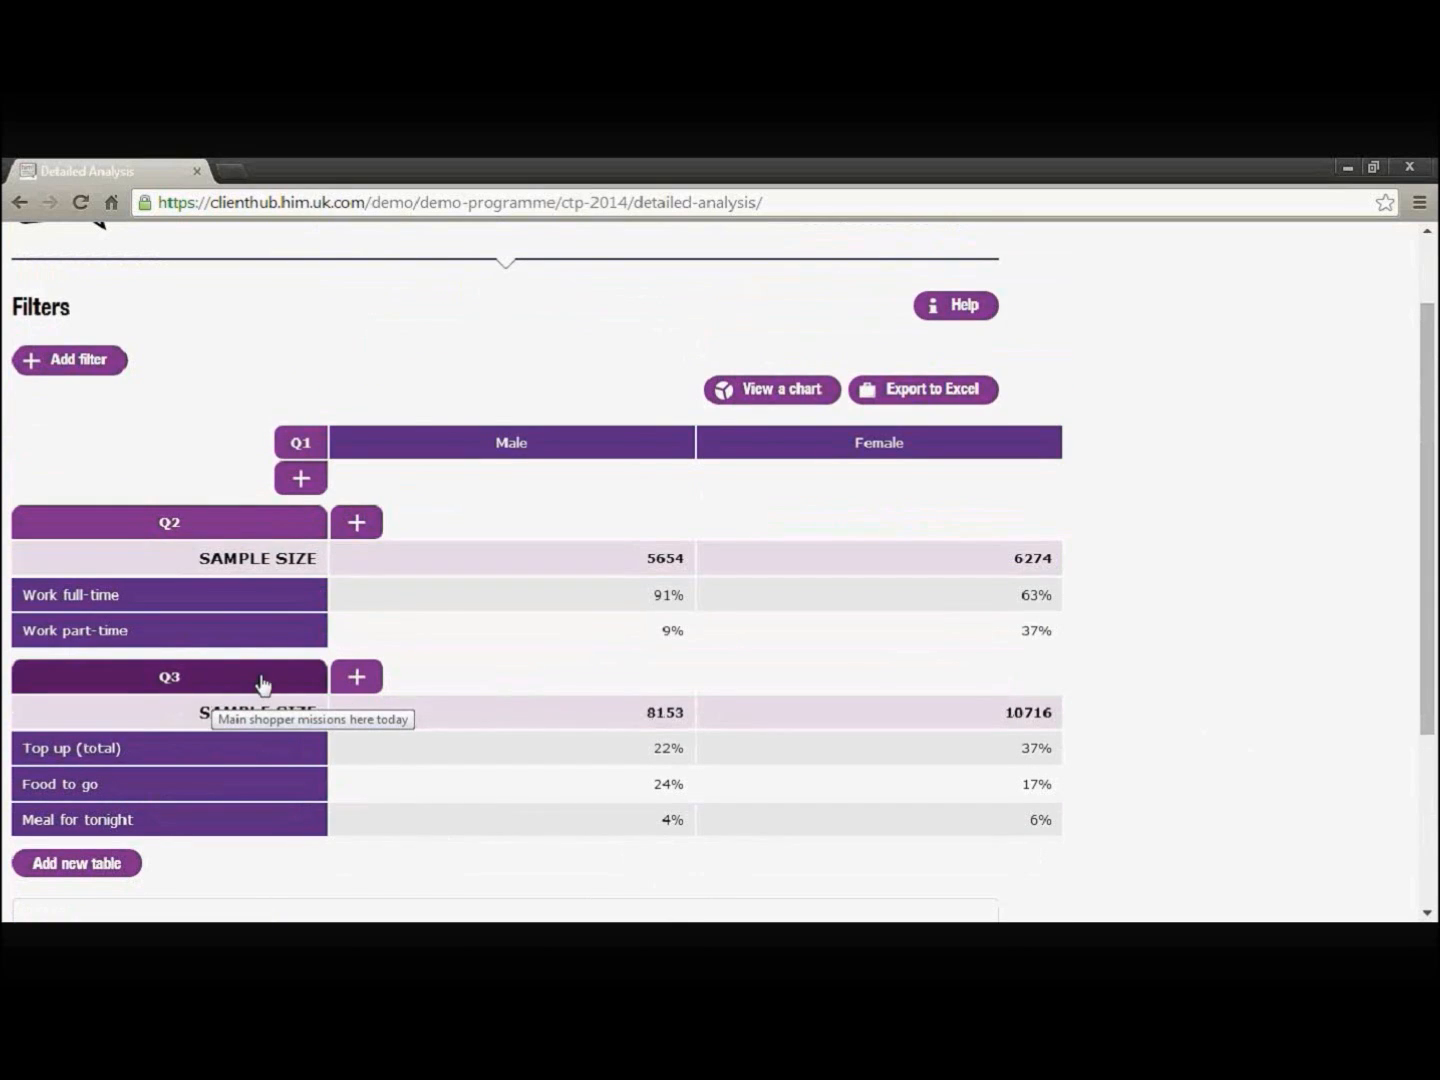
left_click(169, 680)
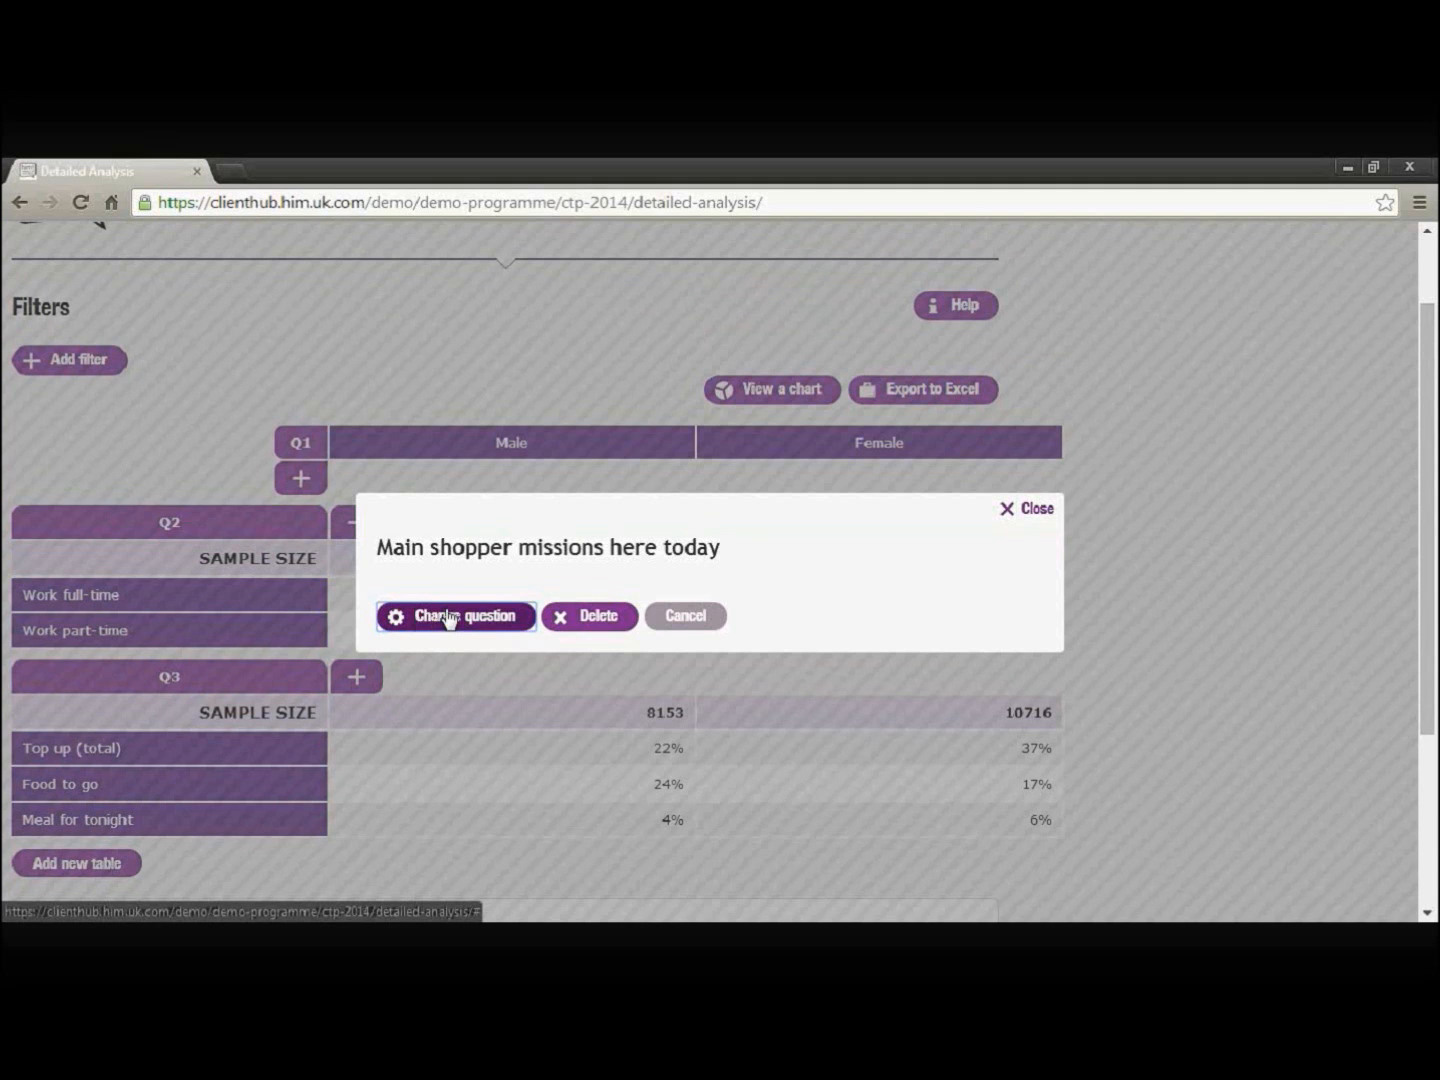
left_click(589, 622)
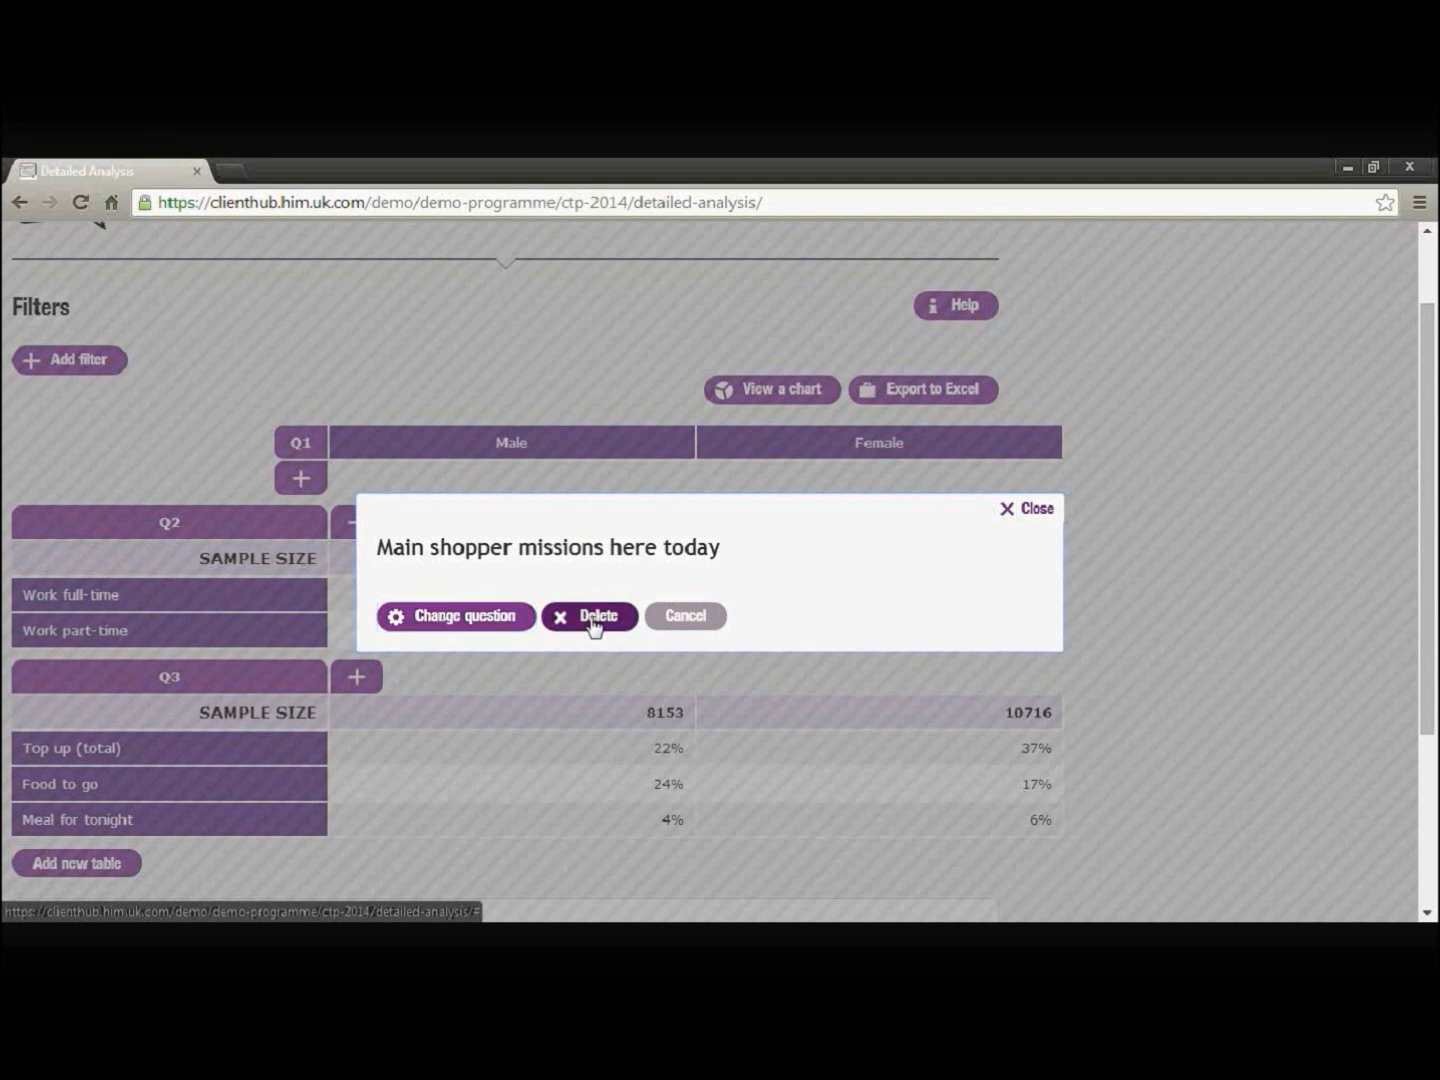
Step: Add a filter using the Retailers question from the Retailers section, with Symbols Average Total as the answer, and save it
scroll(1184, 685, "up", 2)
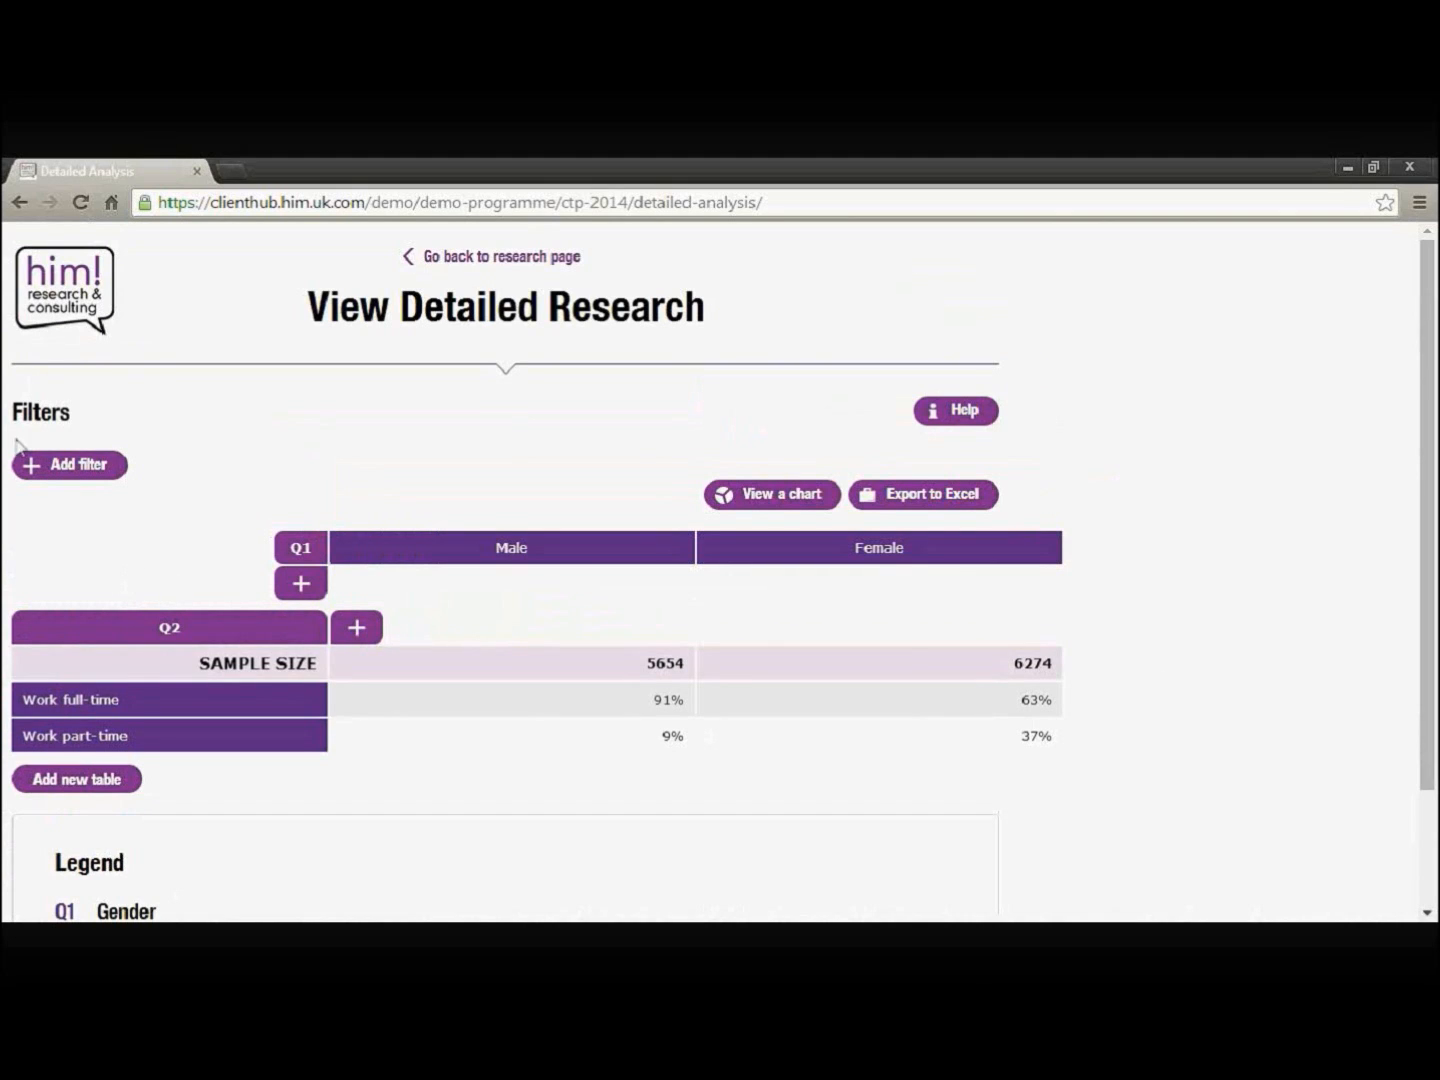
left_click(80, 468)
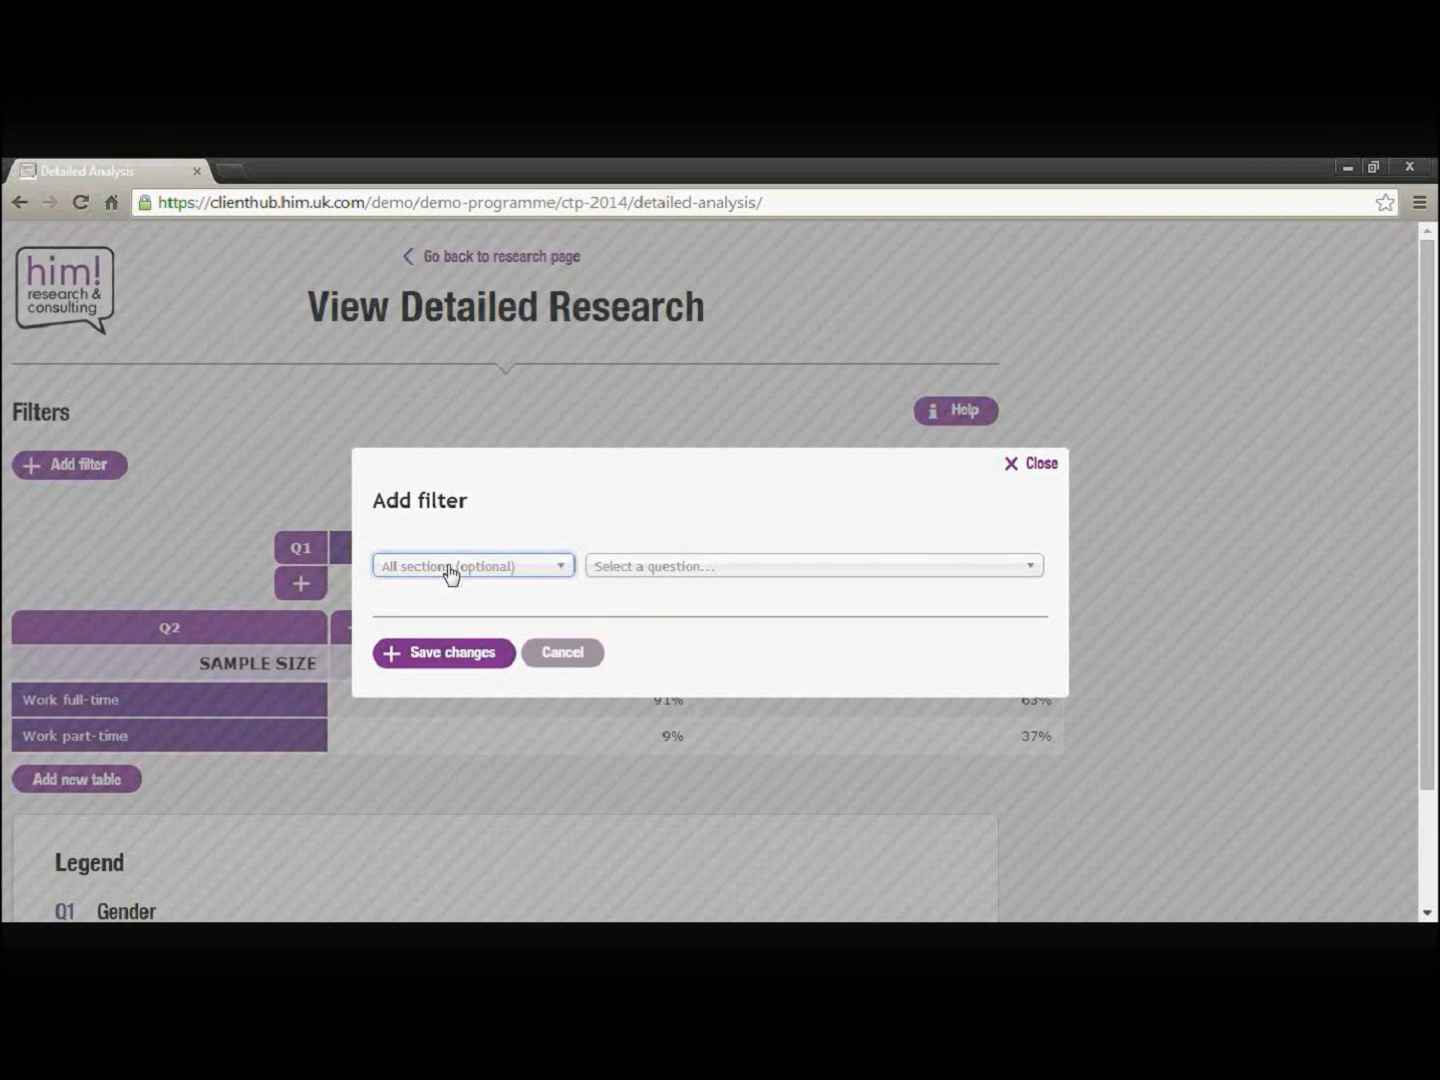
left_click(554, 572)
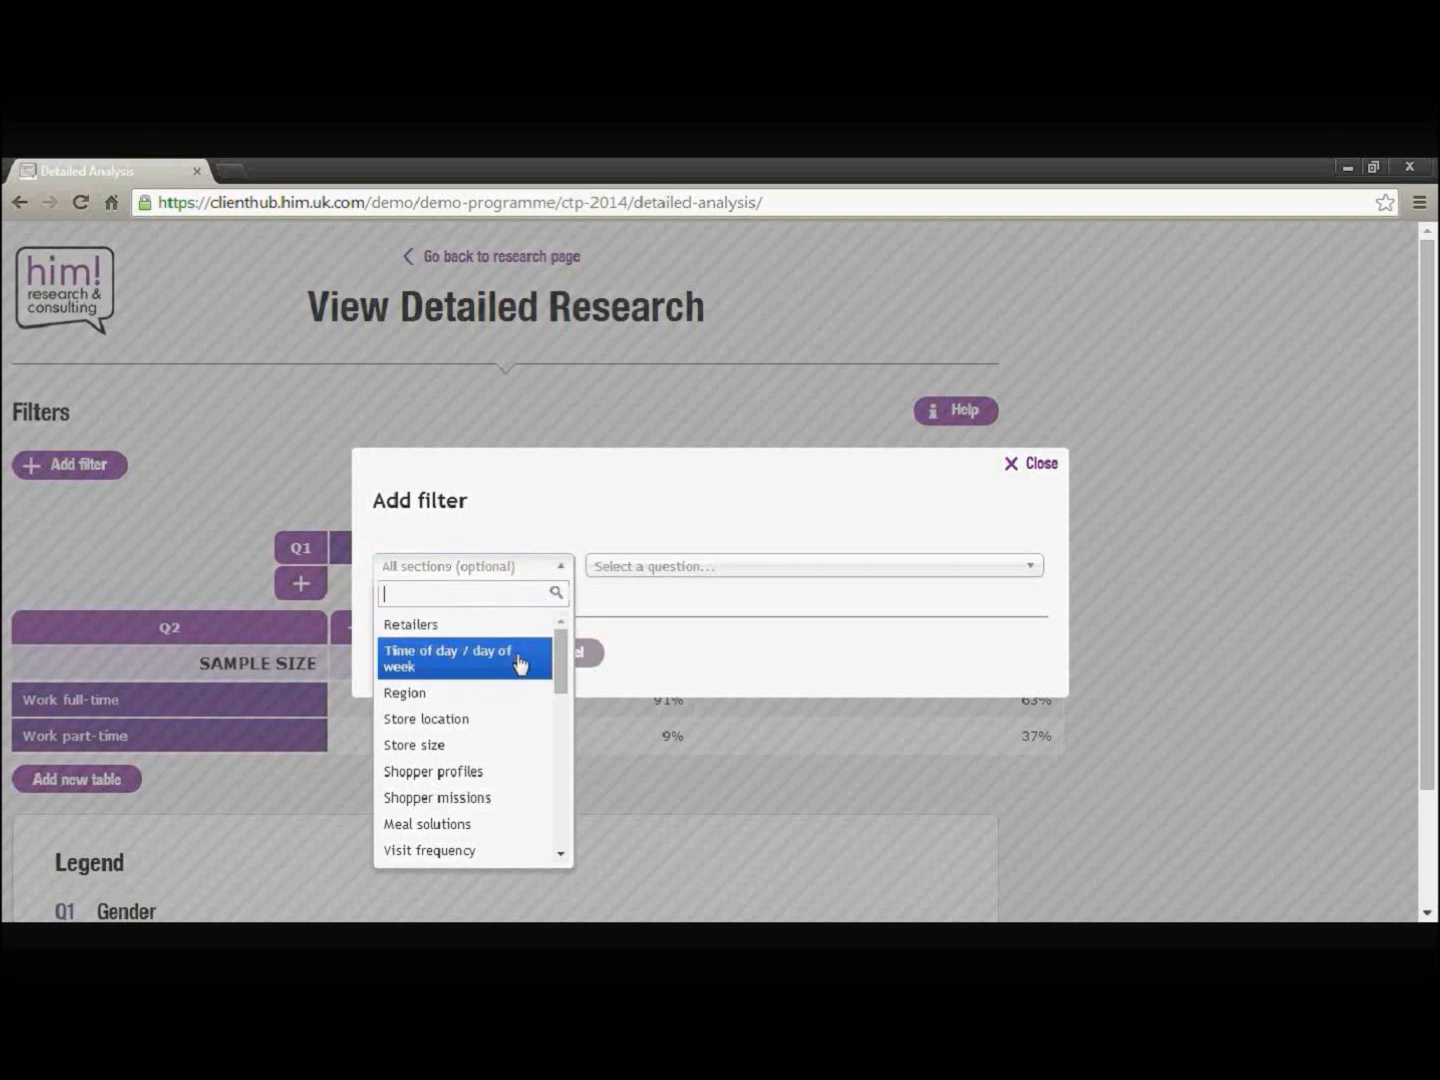
left_click(420, 625)
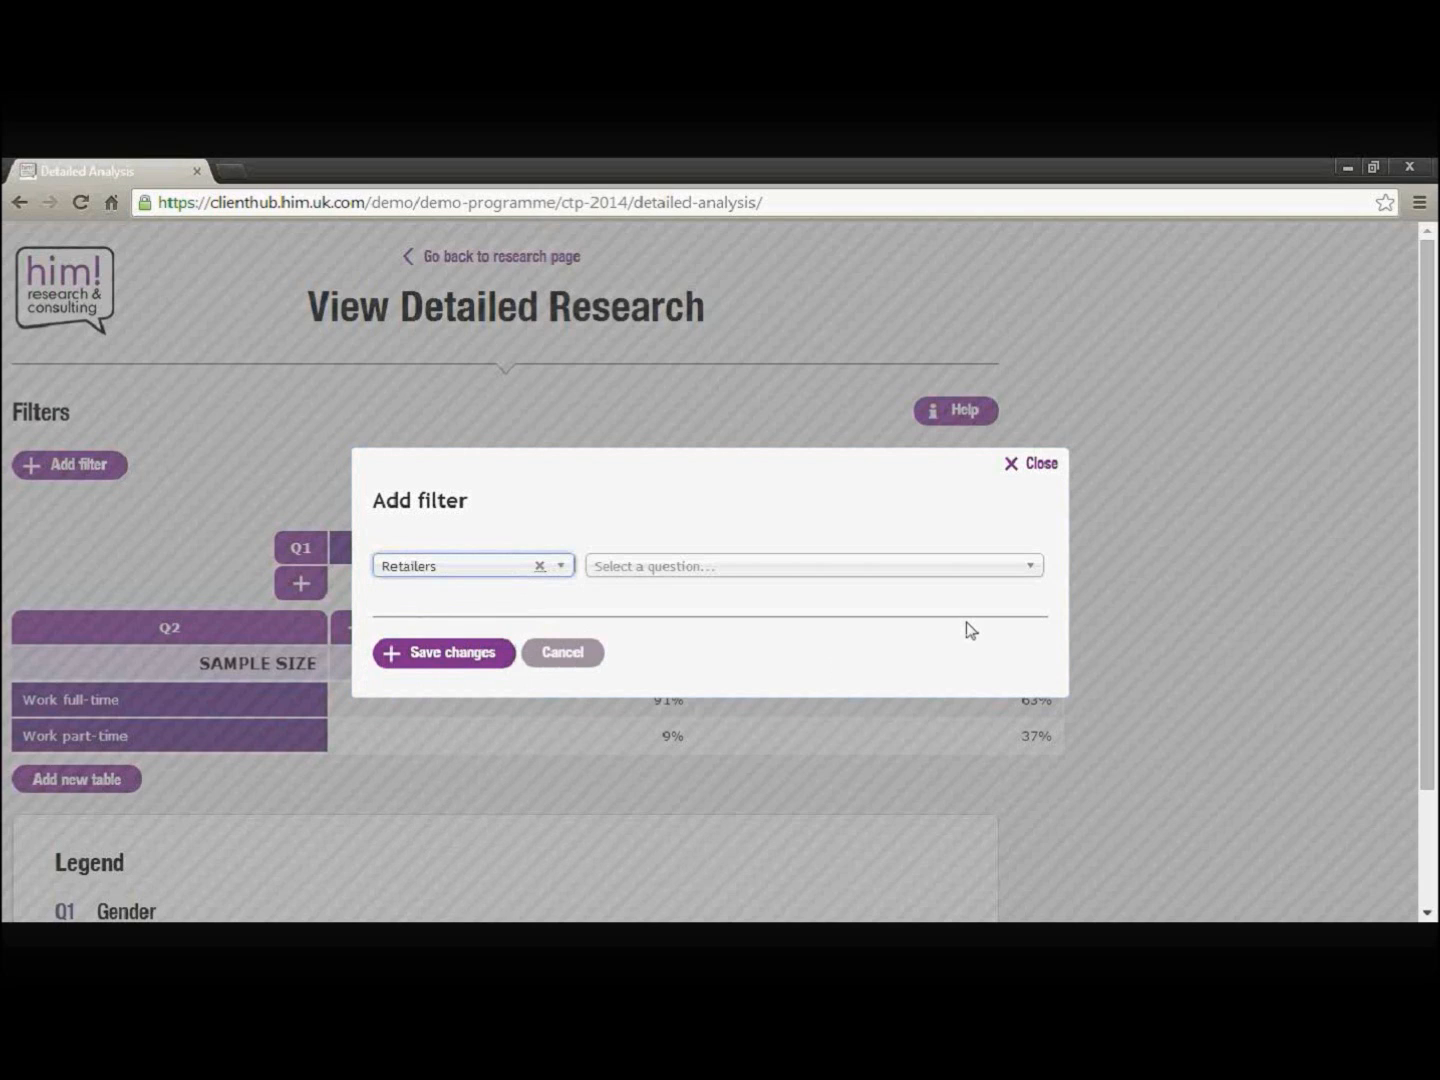
left_click(1029, 567)
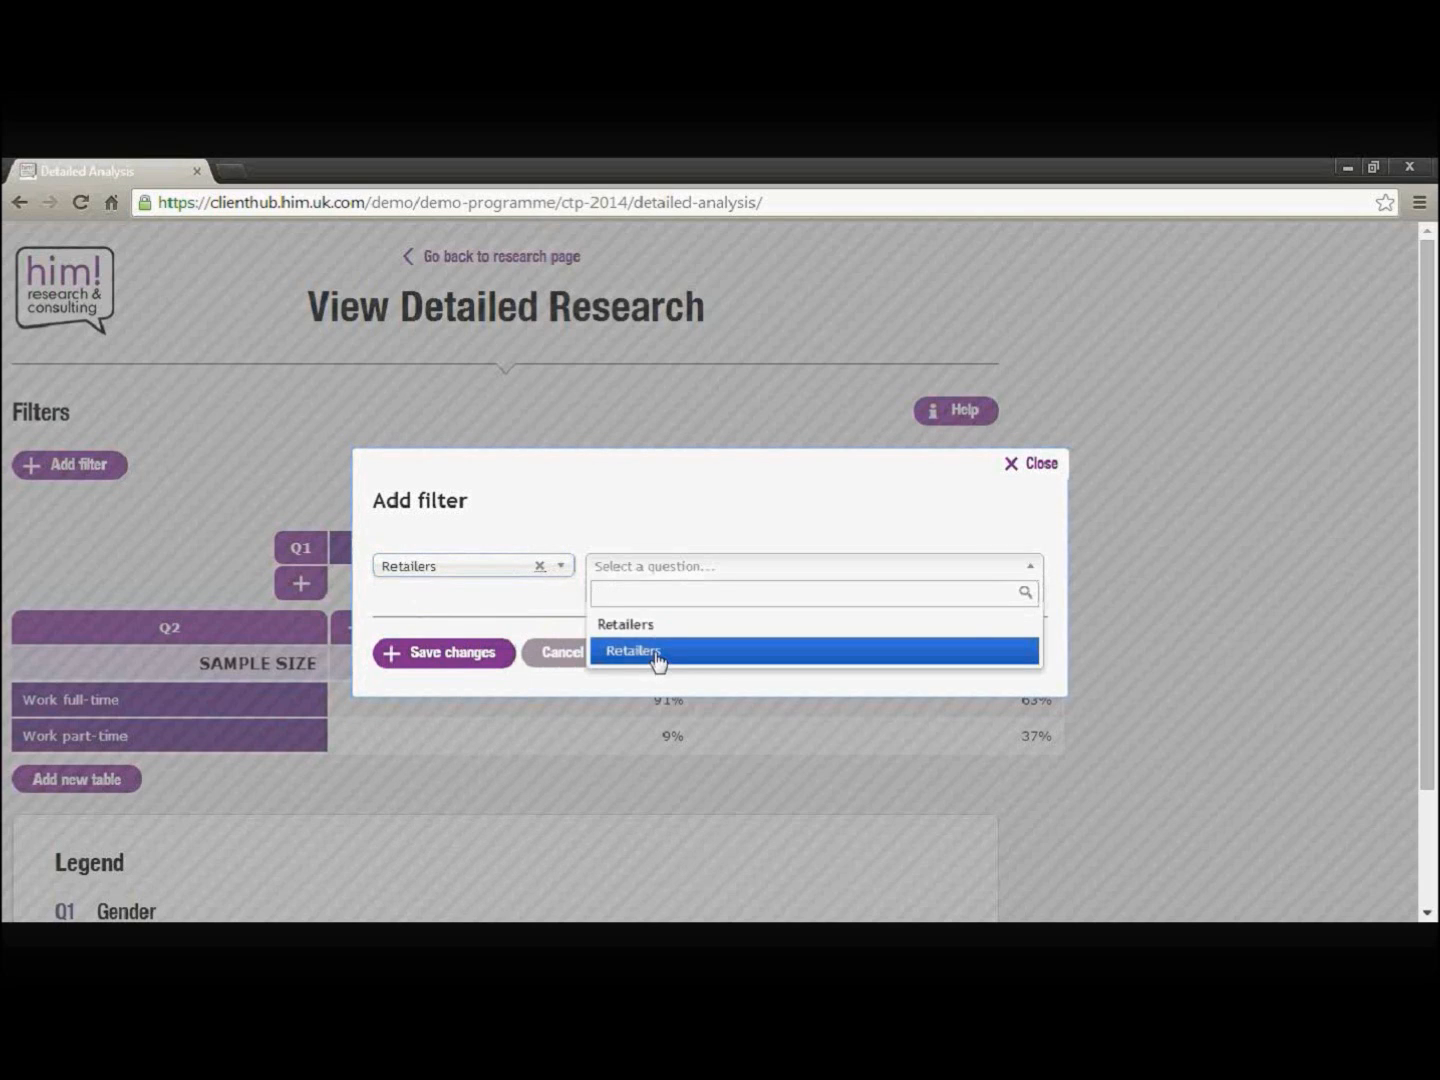
left_click(657, 652)
left_click(520, 613)
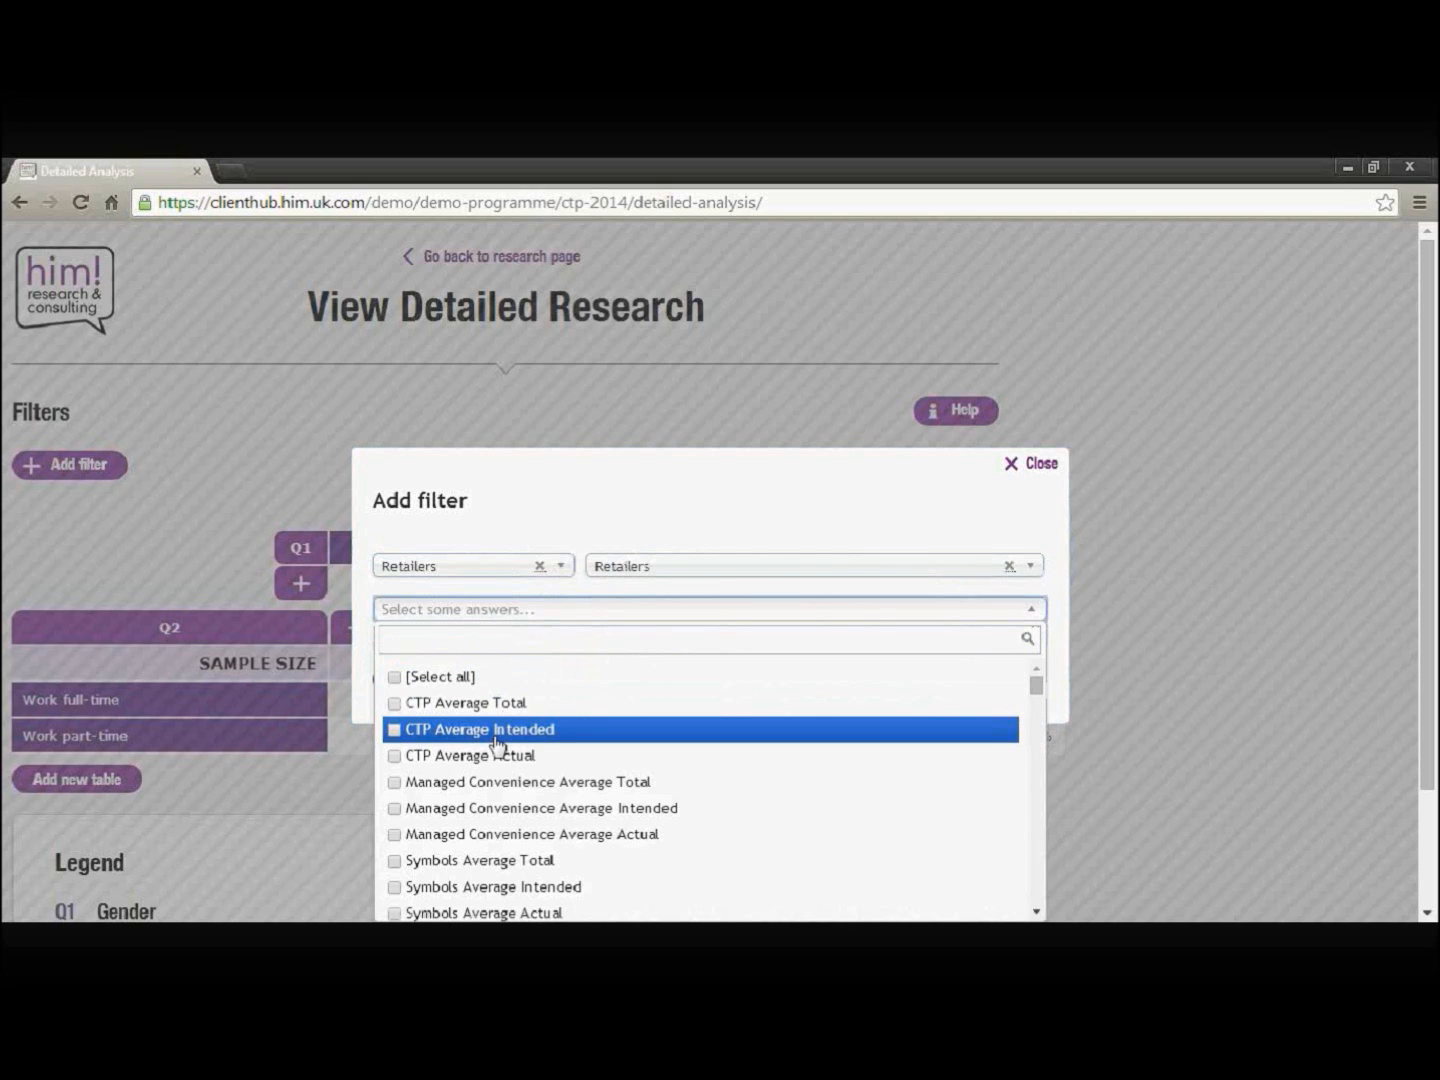
left_click(395, 861)
left_click(575, 522)
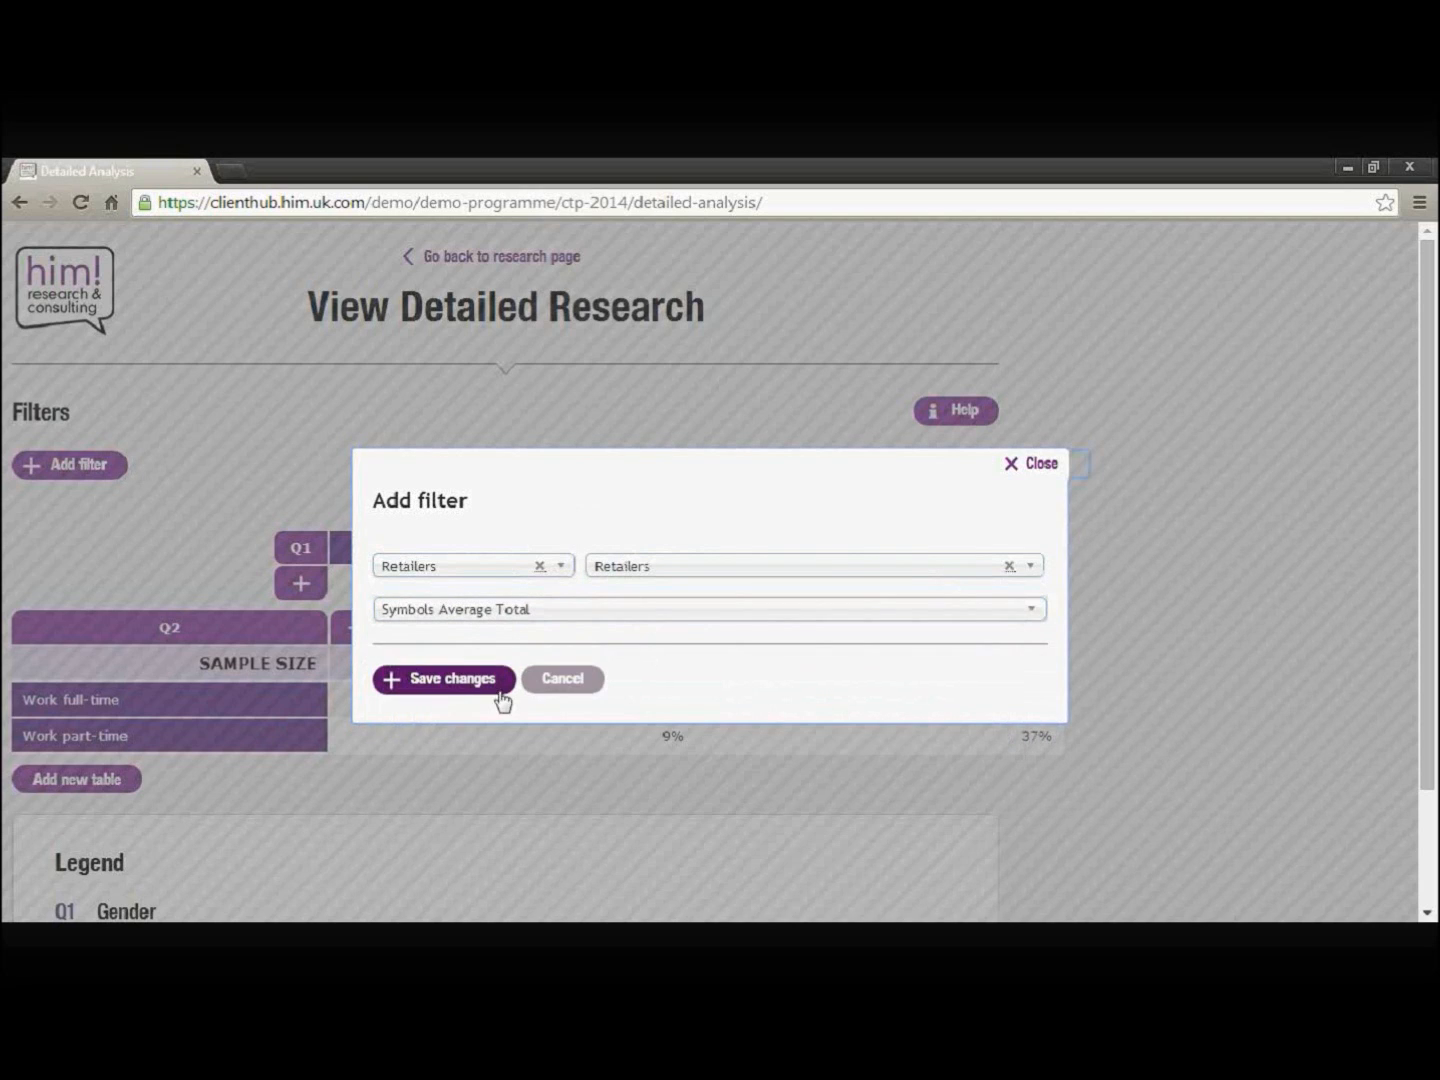
left_click(466, 689)
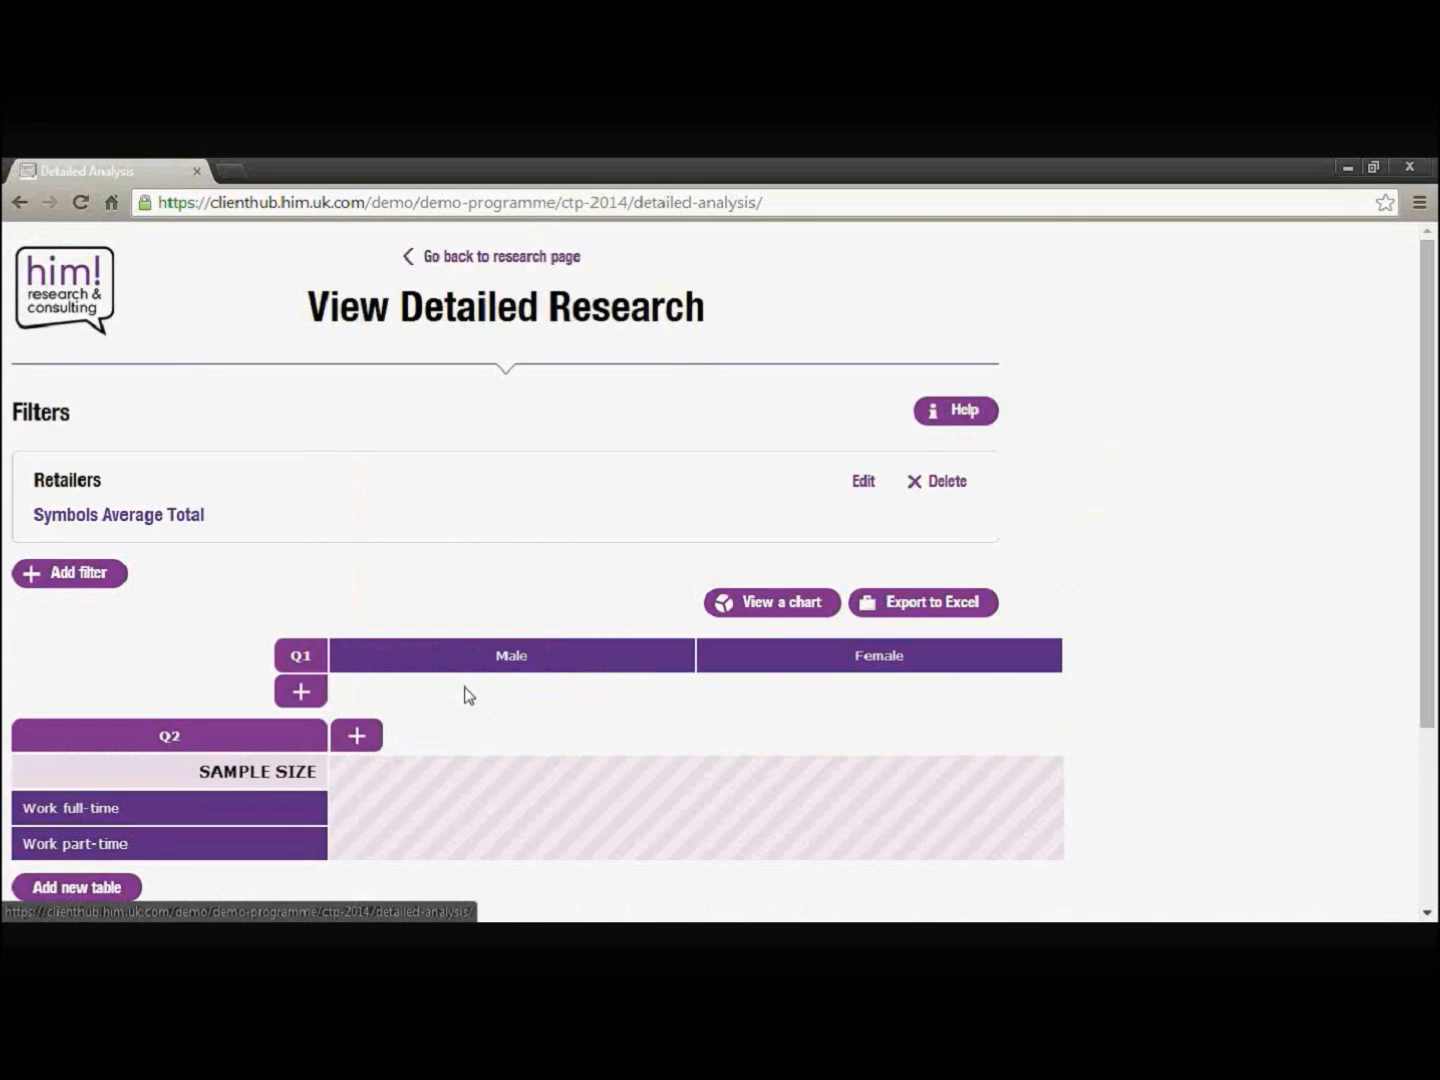
scroll(517, 706, "down", 1)
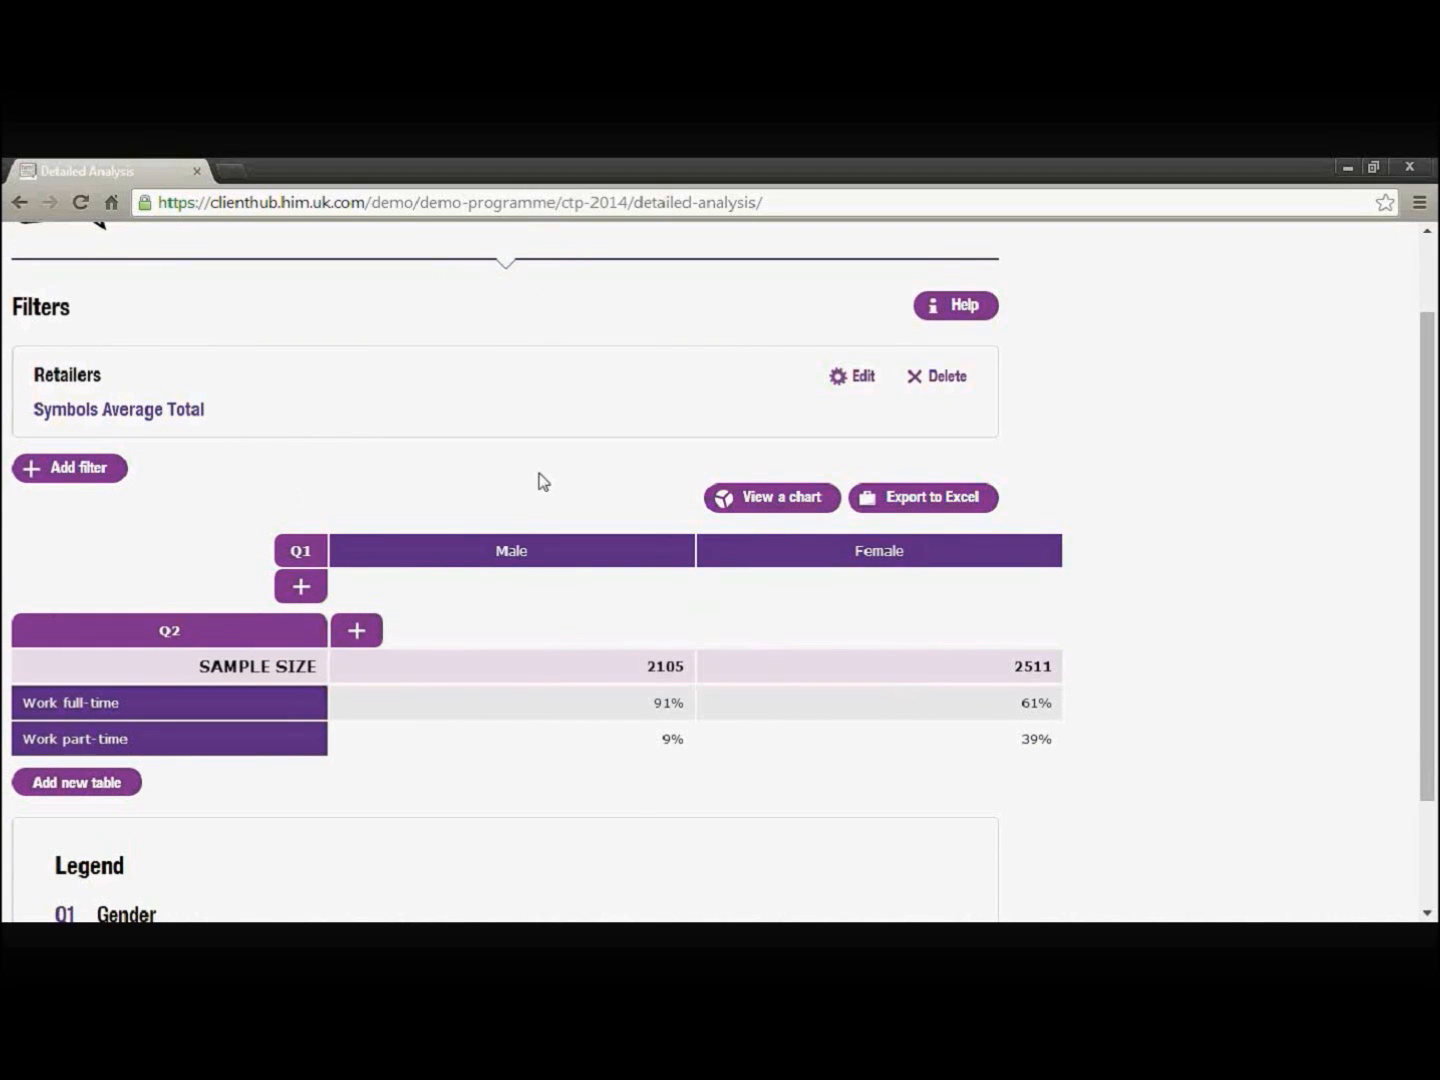
left_click(867, 380)
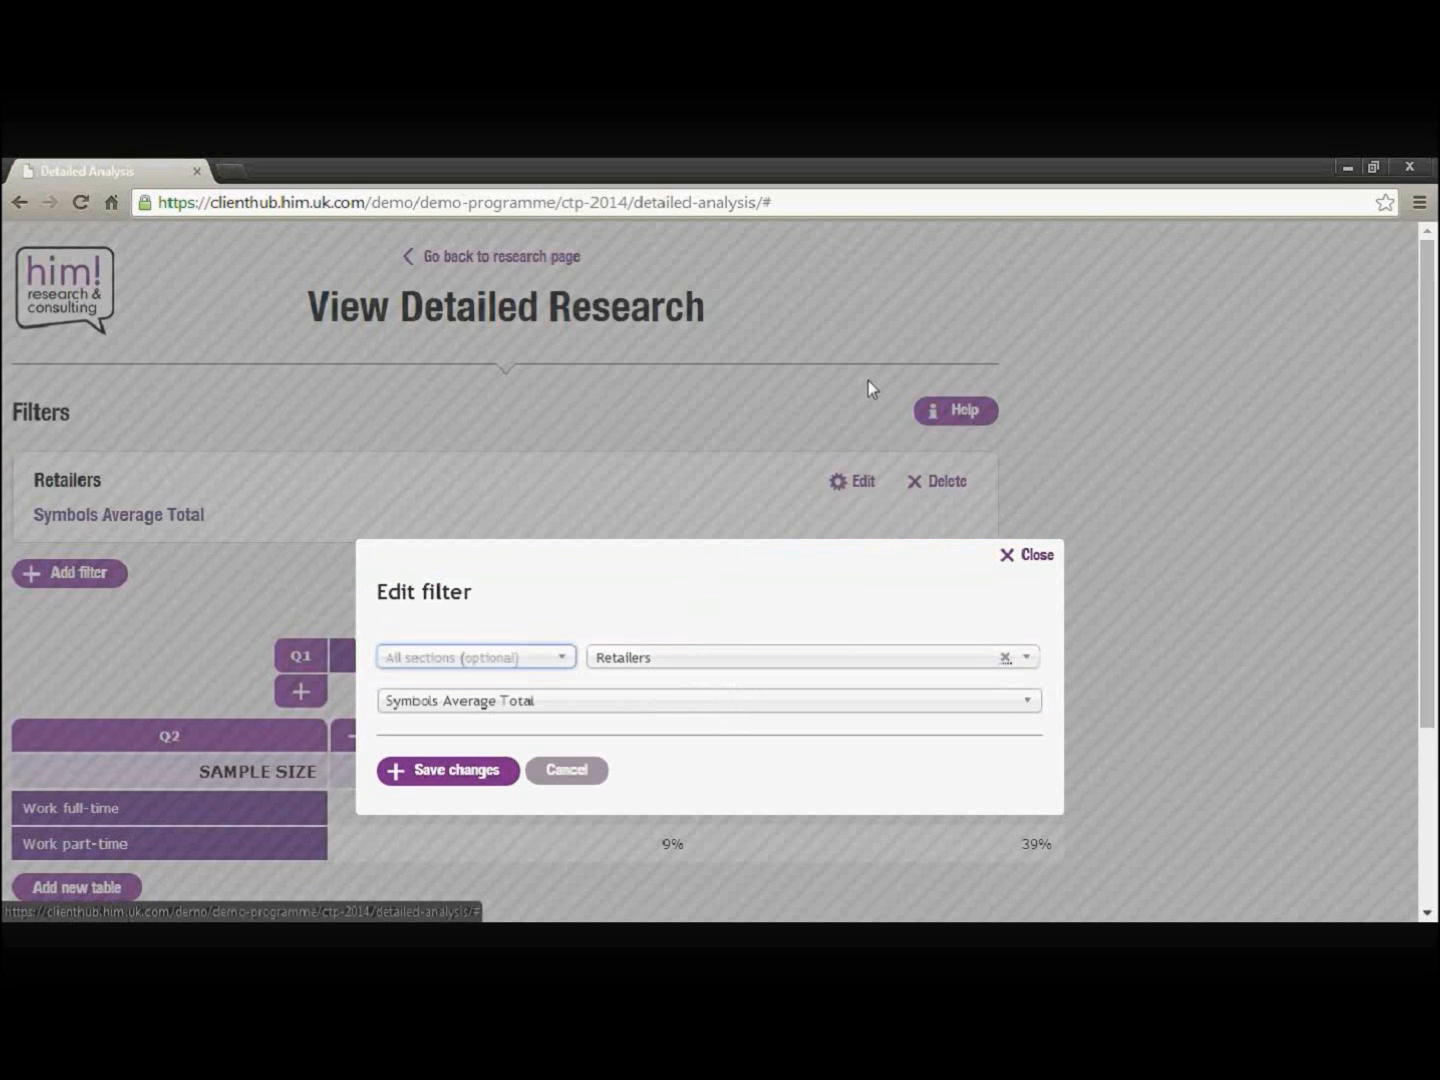
scroll(558, 732, "down", 1)
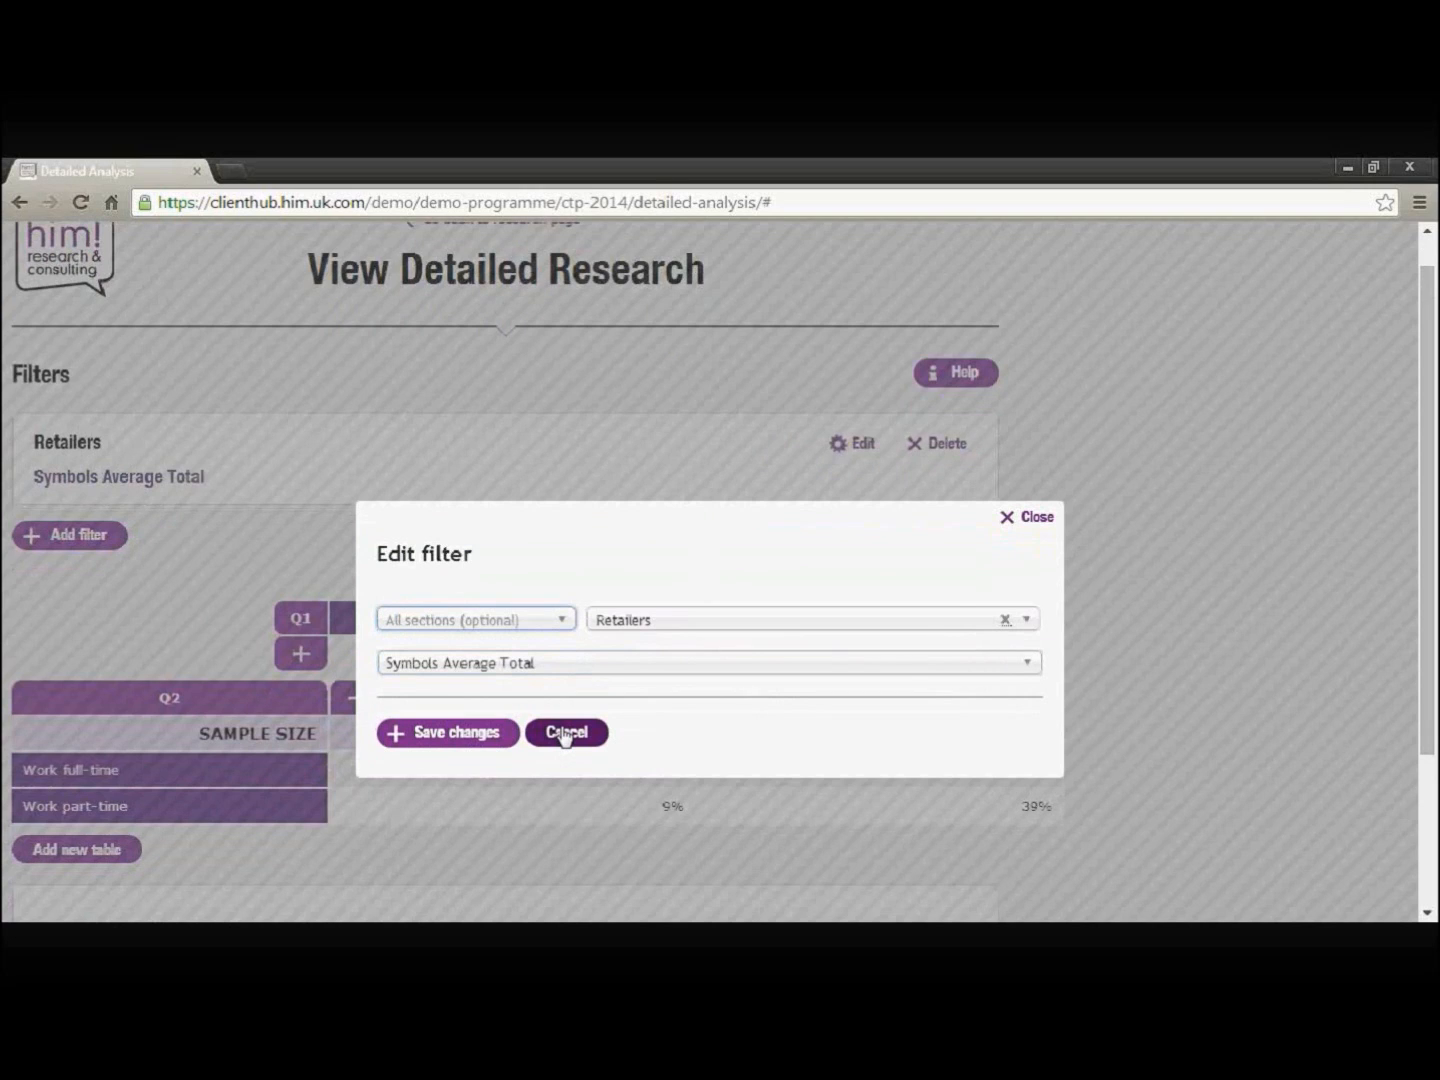
left_click(563, 734)
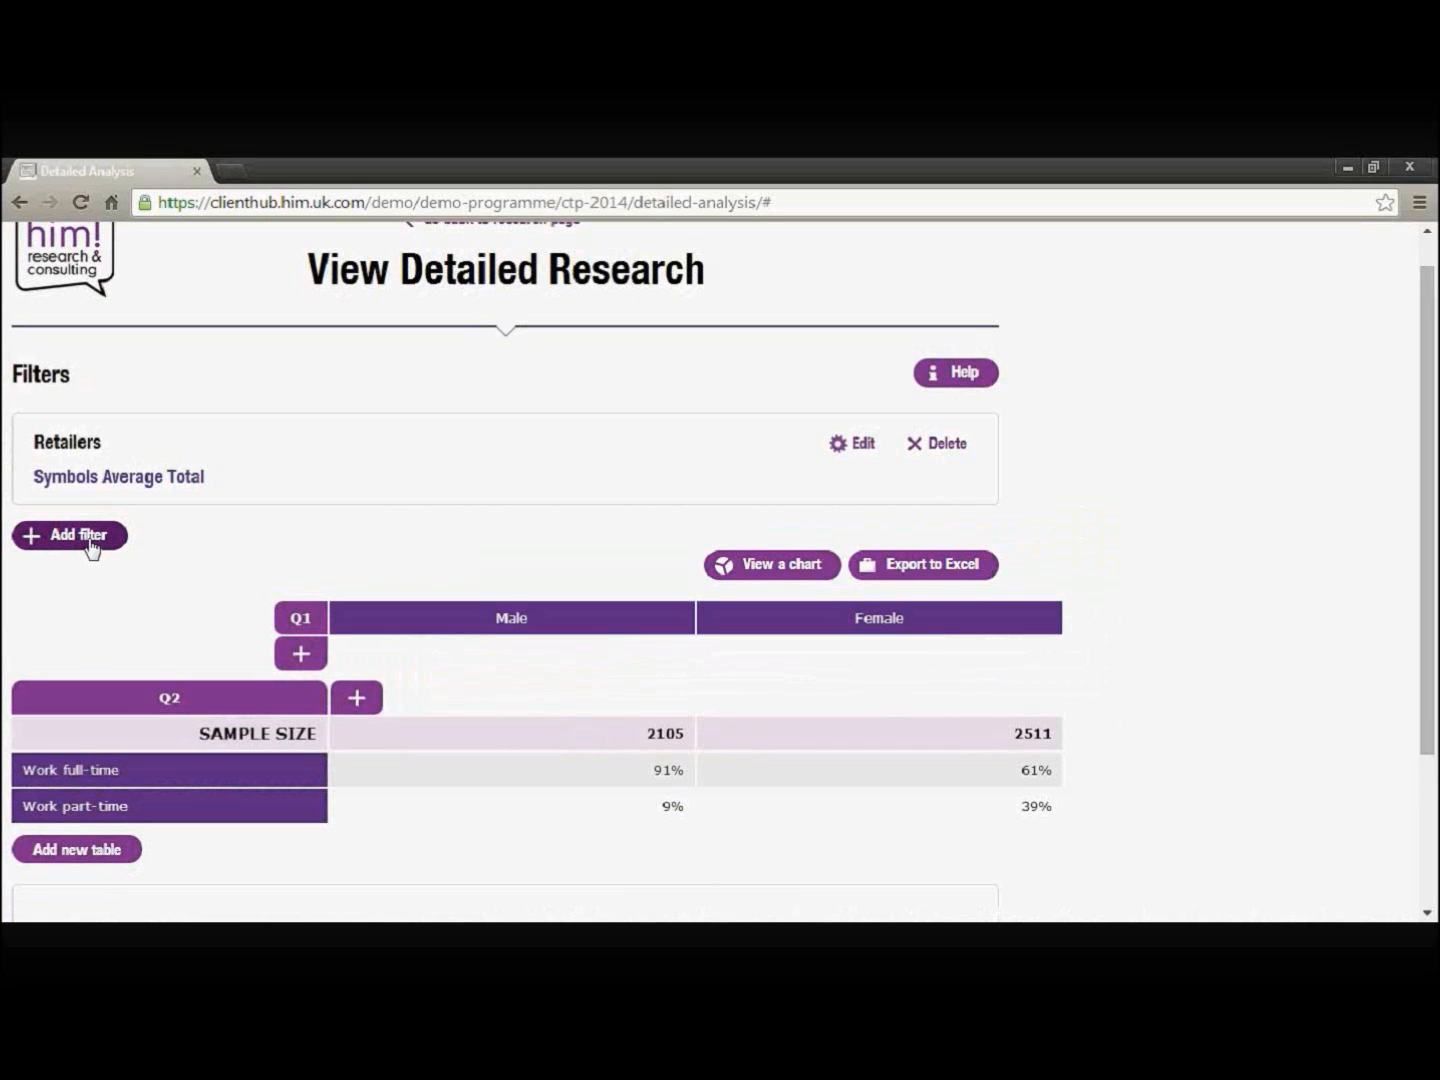
Step: Delete the Retailers filter set to Symbols Average Total from the cross-tabulation and confirm its removal
left_click(950, 445)
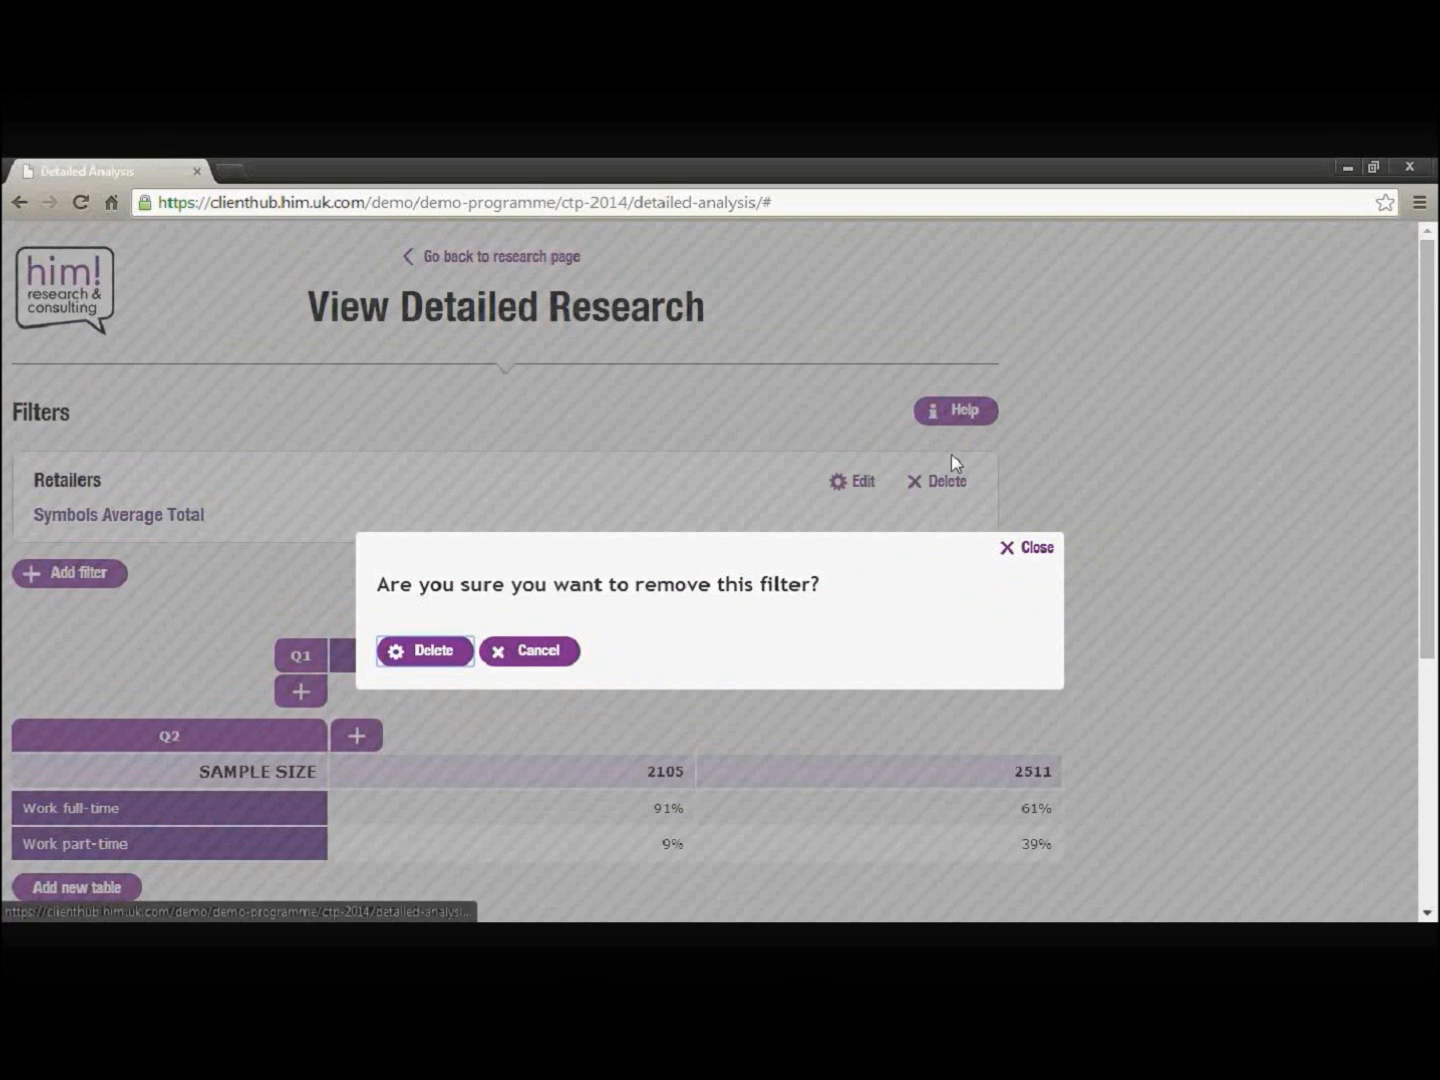
left_click(441, 652)
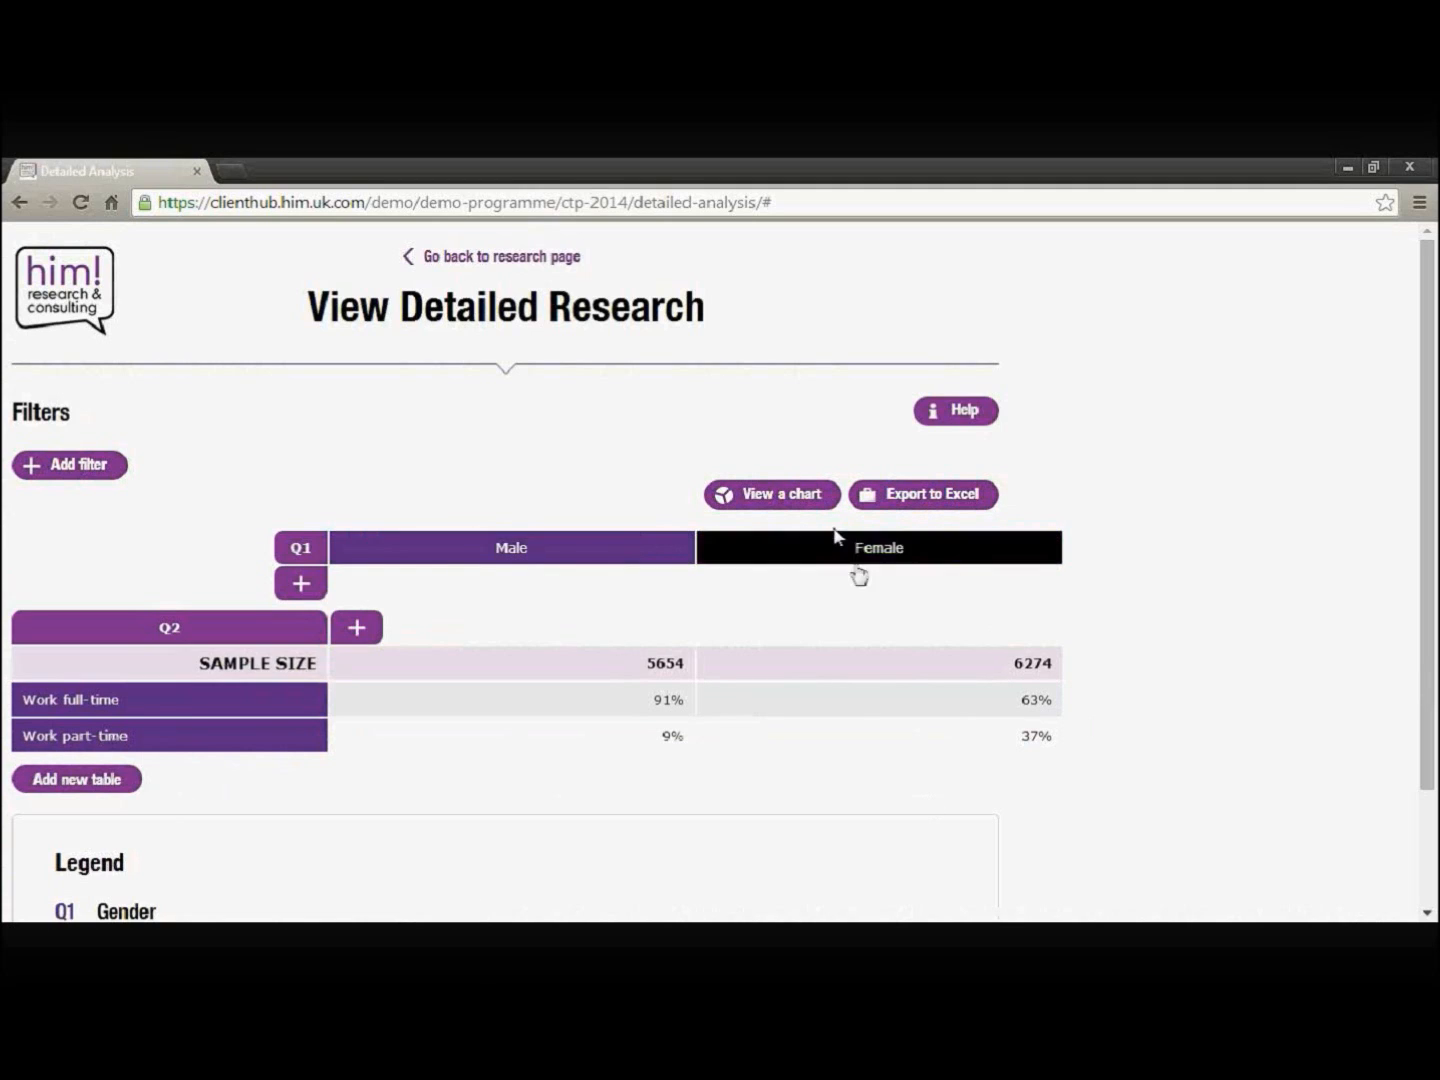
Step: Display the Gender against Work status results as a chart and examine its columns and legend
left_click(785, 499)
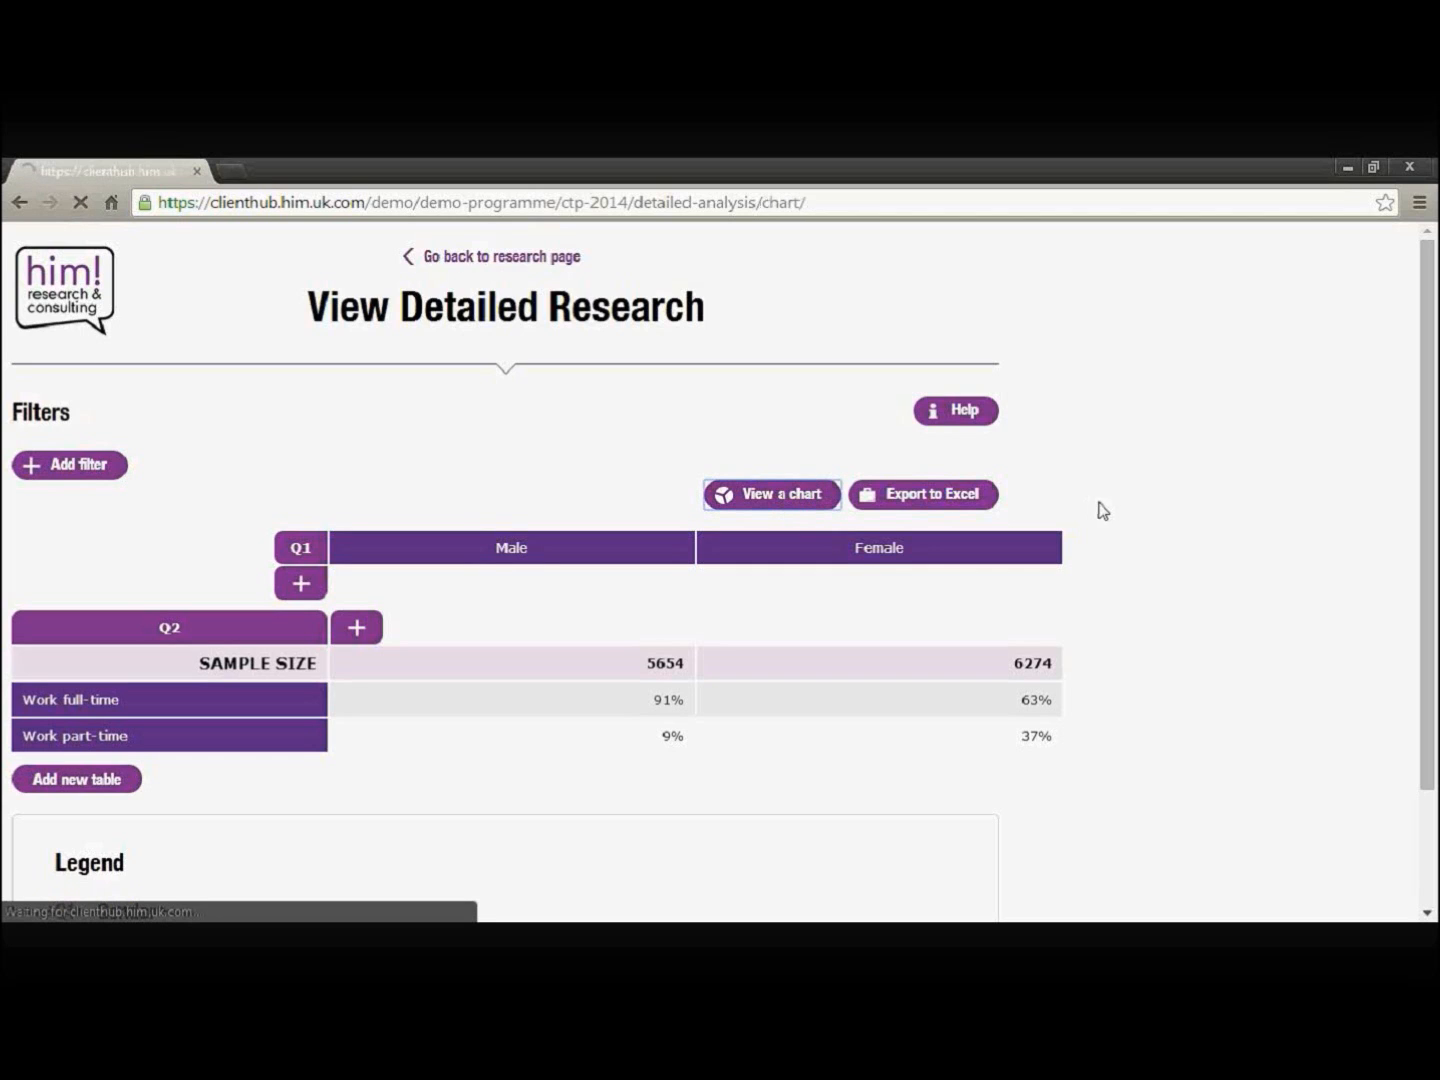
scroll(1130, 610, "down", 1)
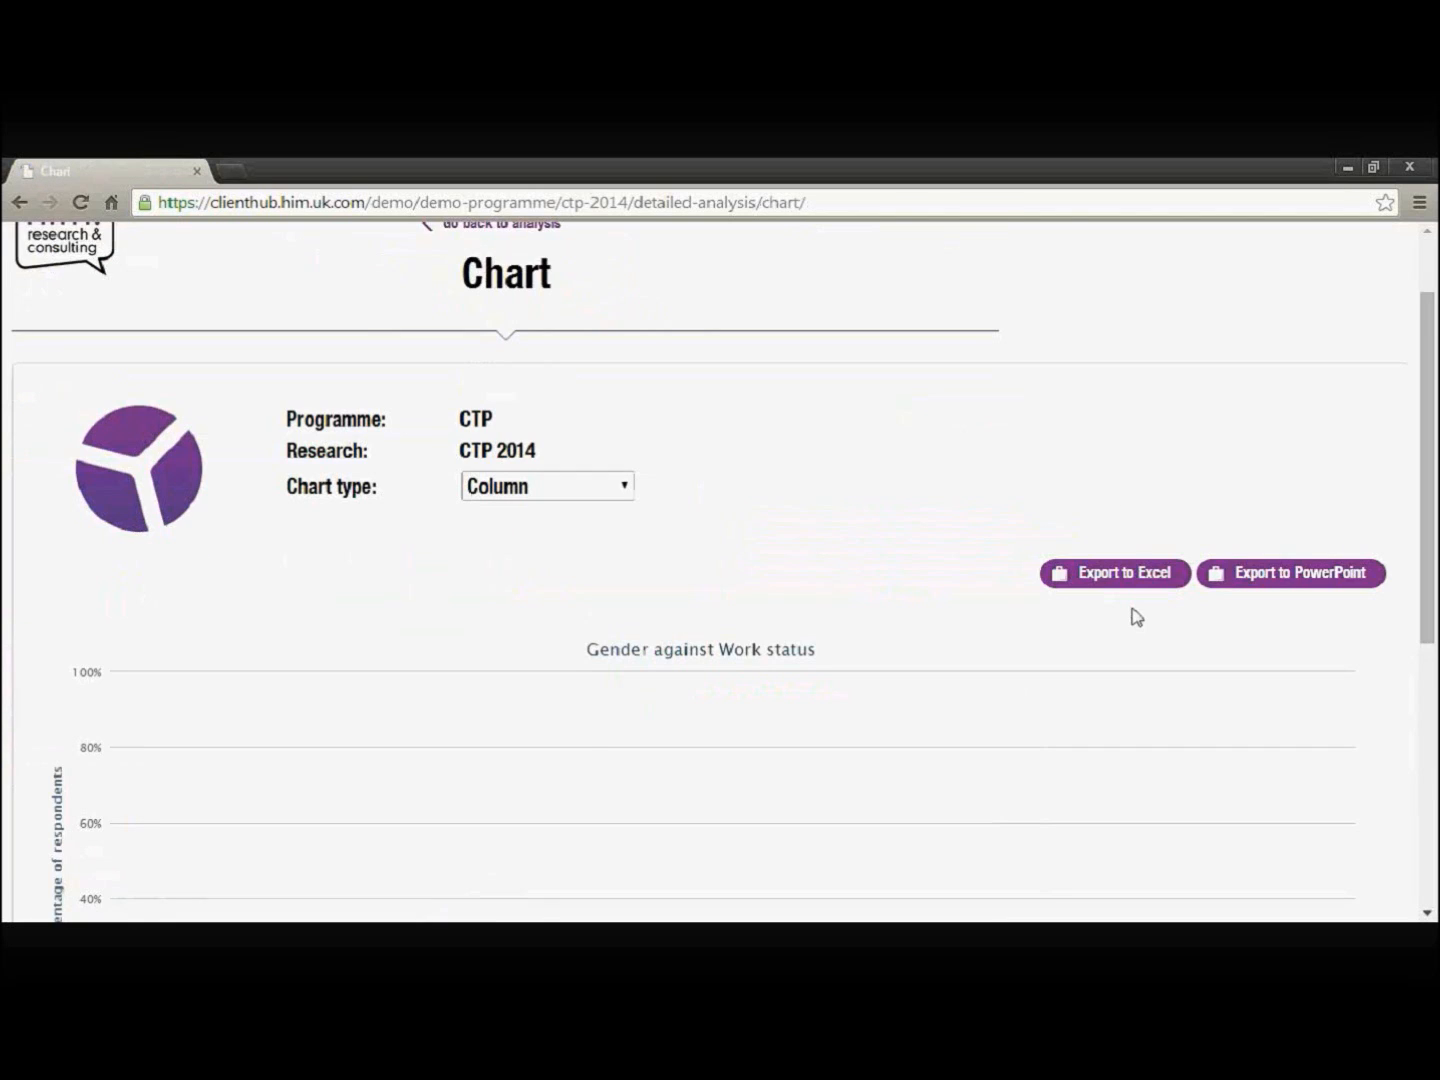
scroll(1136, 616, "down", 1)
scroll(1138, 617, "down", 1)
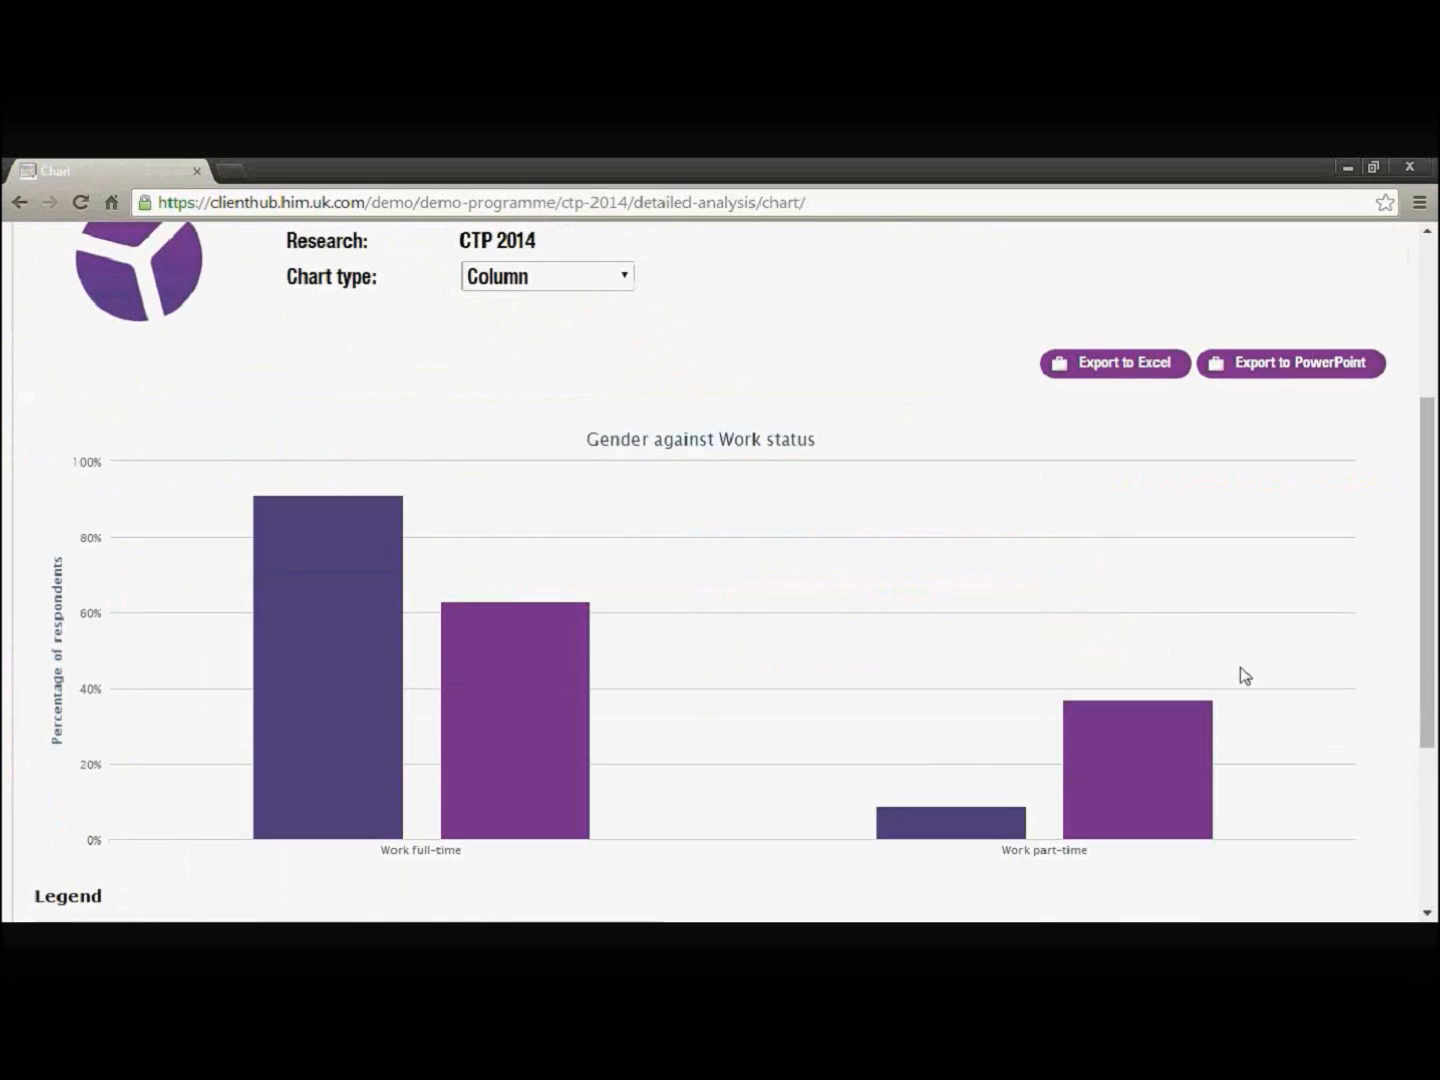
scroll(1245, 678, "down", 1)
scroll(1260, 695, "up", 1)
scroll(722, 378, "up", 1)
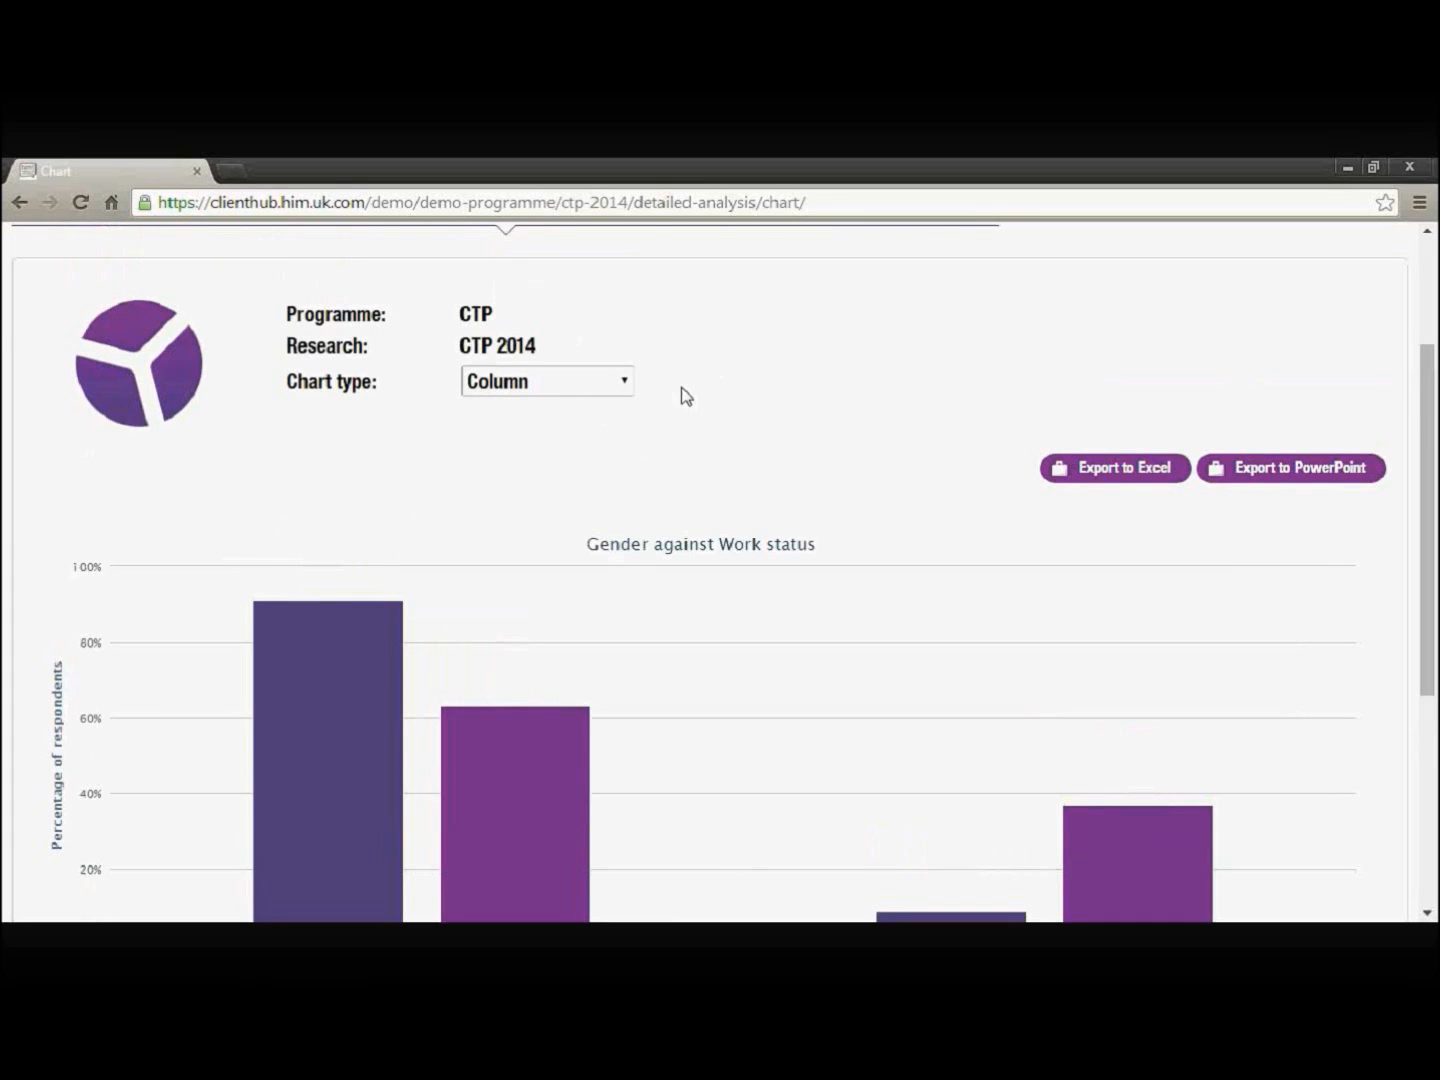
Step: Review the available chart types for the Gender against Work status chart without choosing a different one
scroll(1095, 881, "down", 1)
scroll(521, 427, "up", 1)
left_click(621, 388)
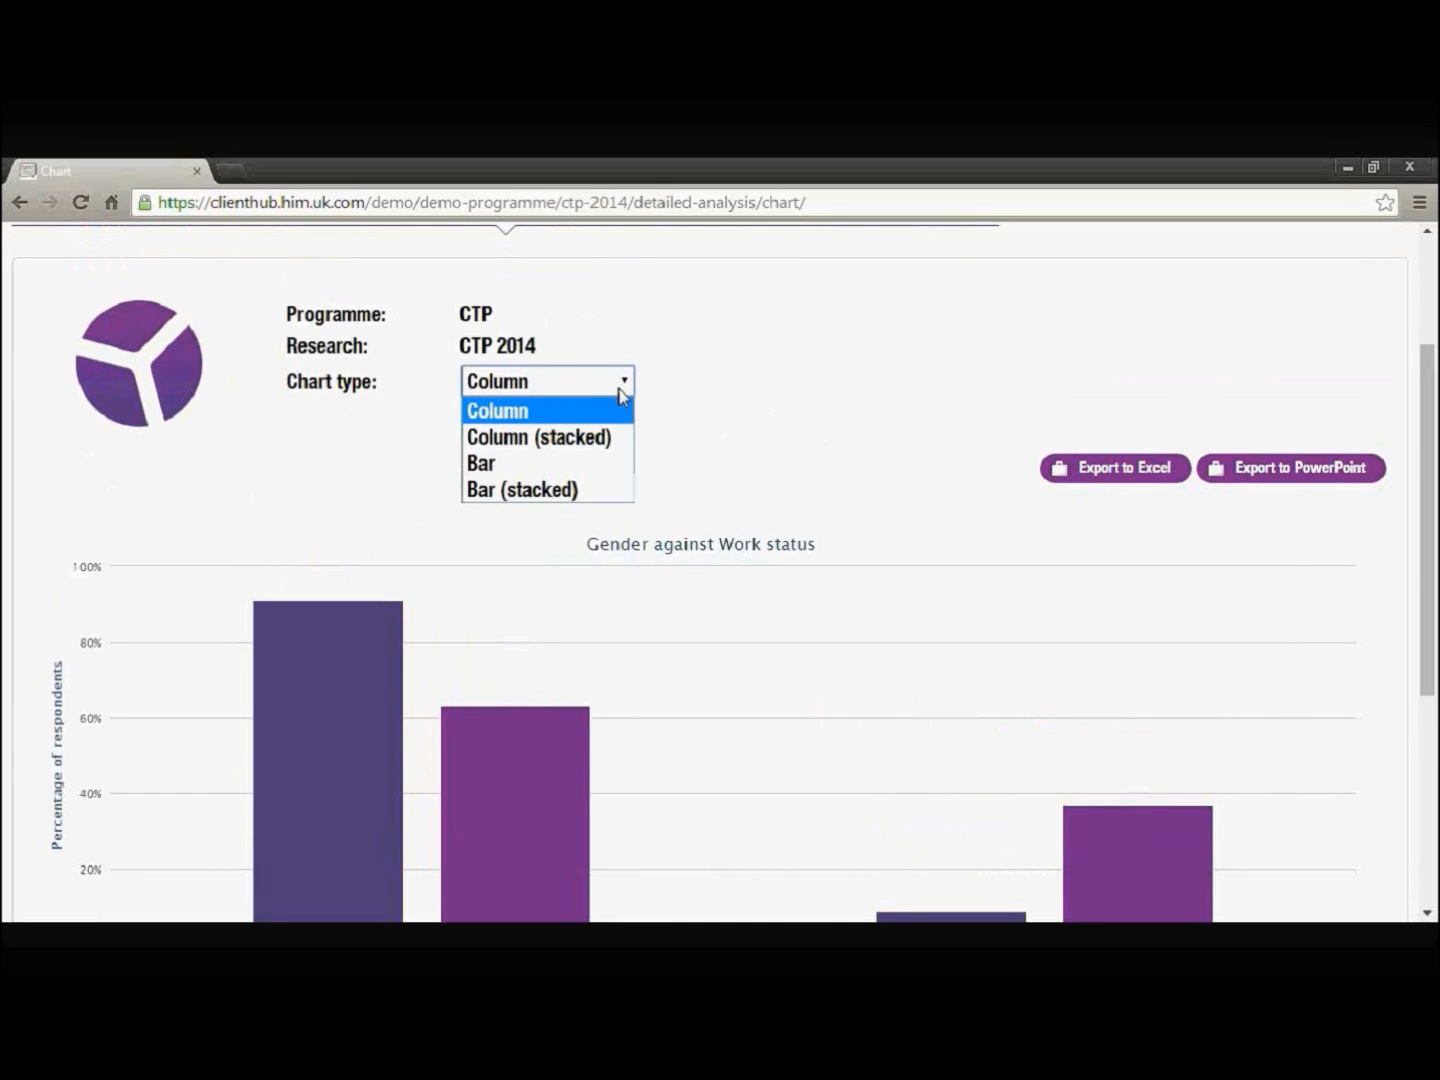
left_click(872, 346)
scroll(856, 413, "down", 1)
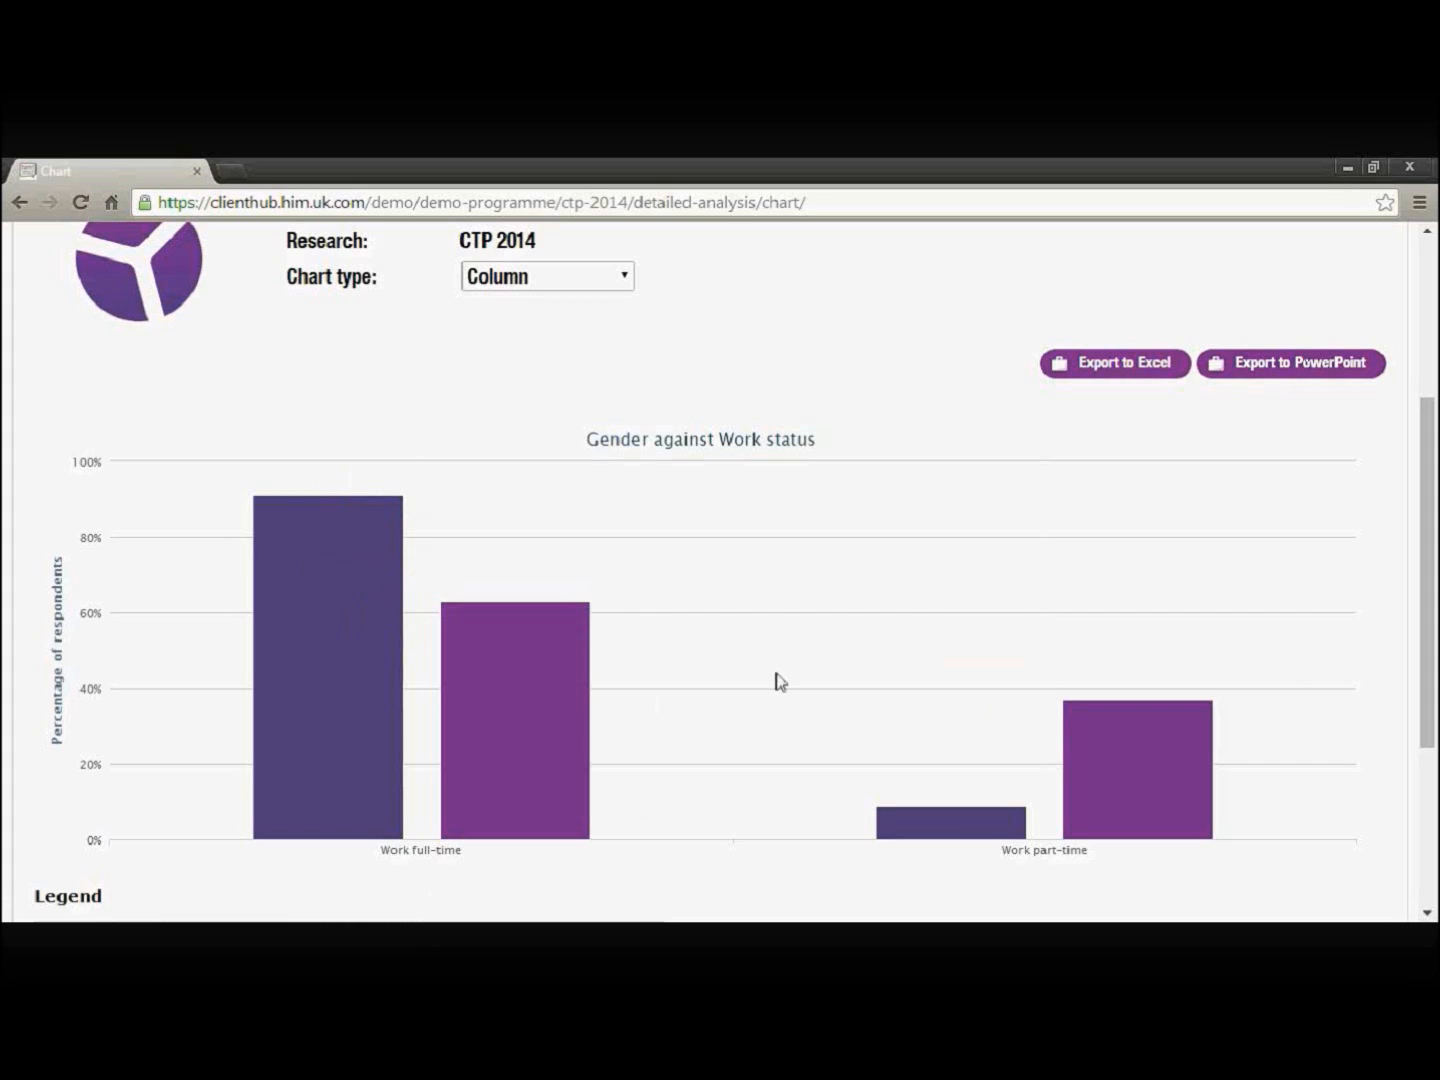
scroll(777, 680, "up", 2)
scroll(778, 680, "up", 1)
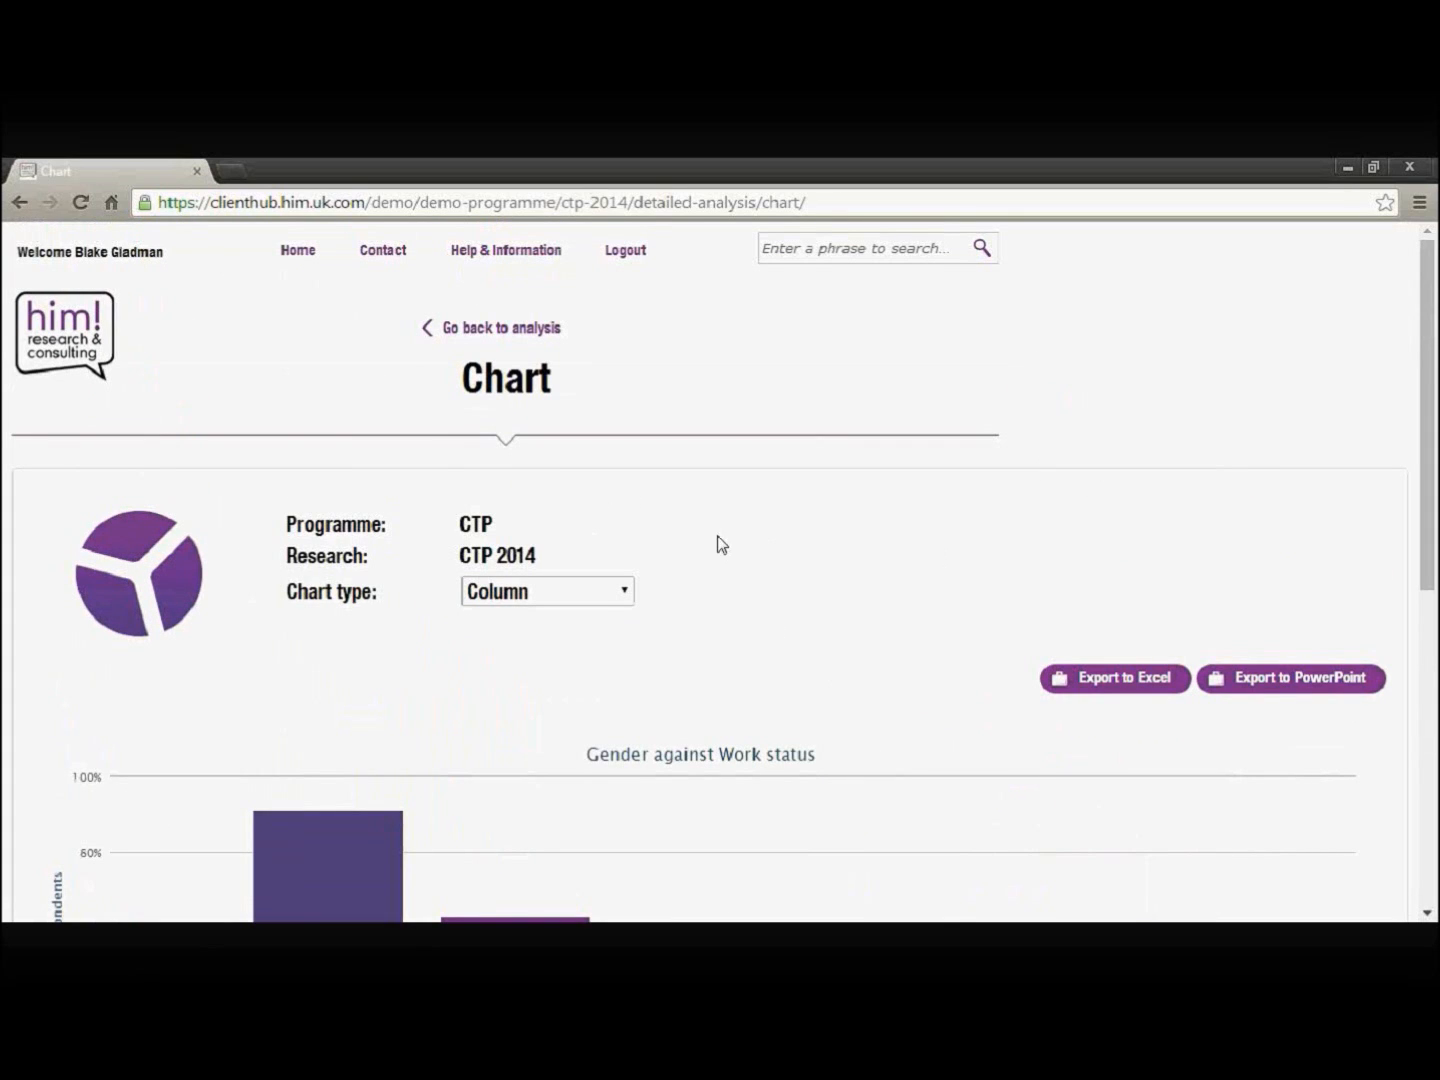
Step: Return from the chart to the detailed analysis and review the Gender by Work status table and legend
left_click(489, 336)
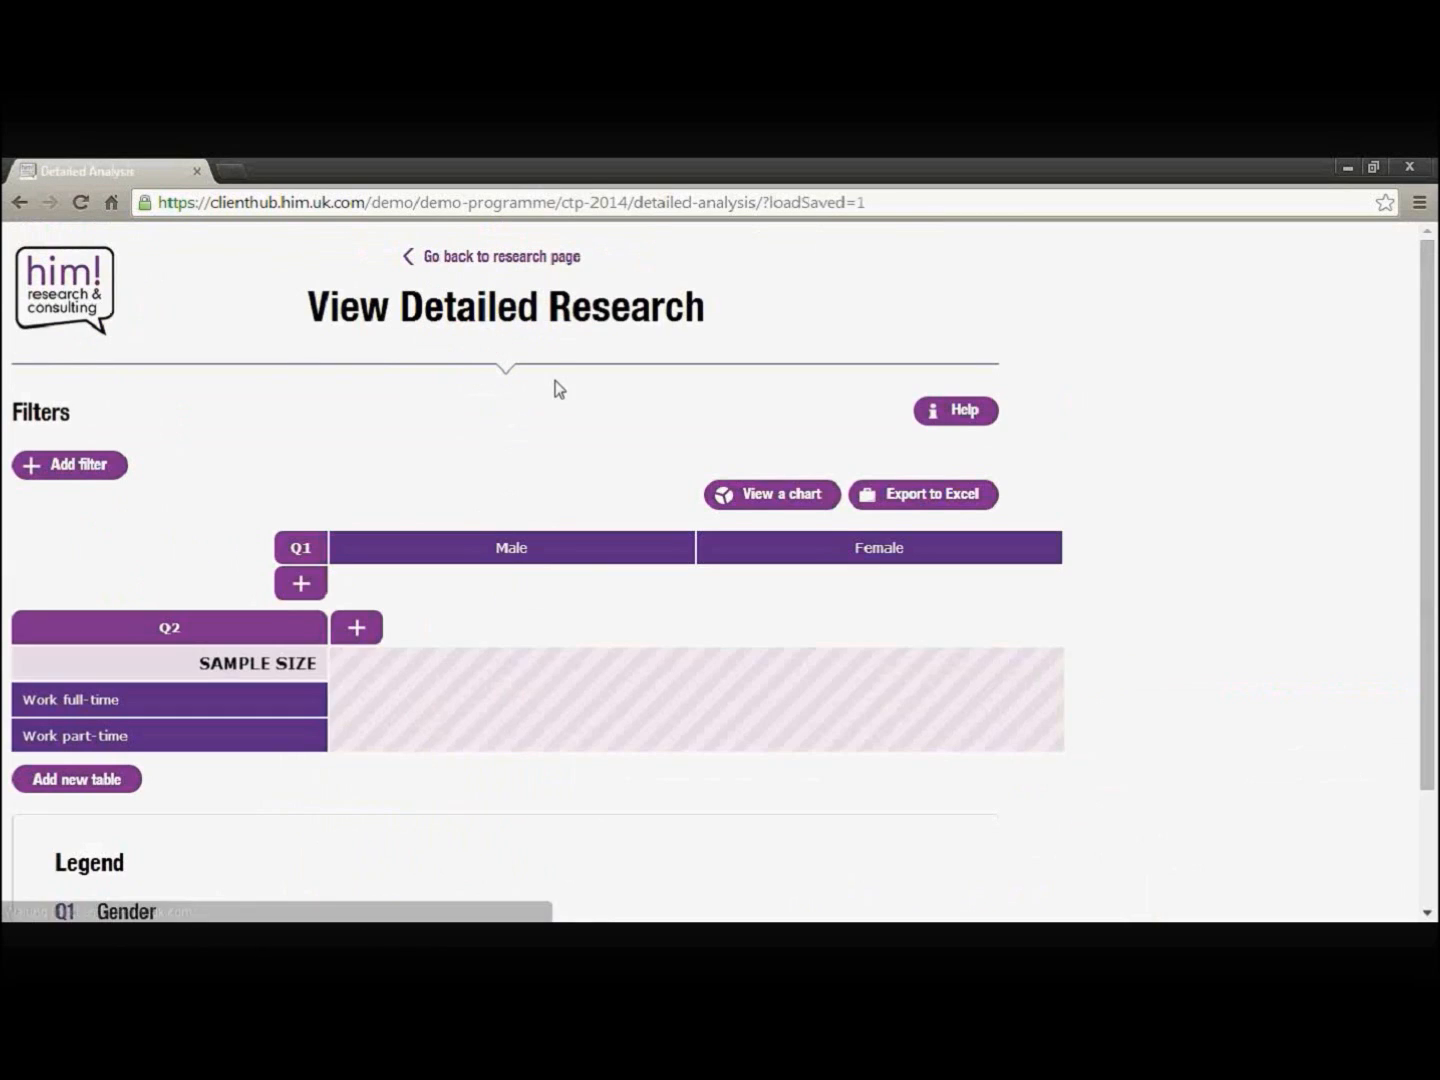
scroll(1192, 582, "down", 1)
scroll(1193, 581, "up", 1)
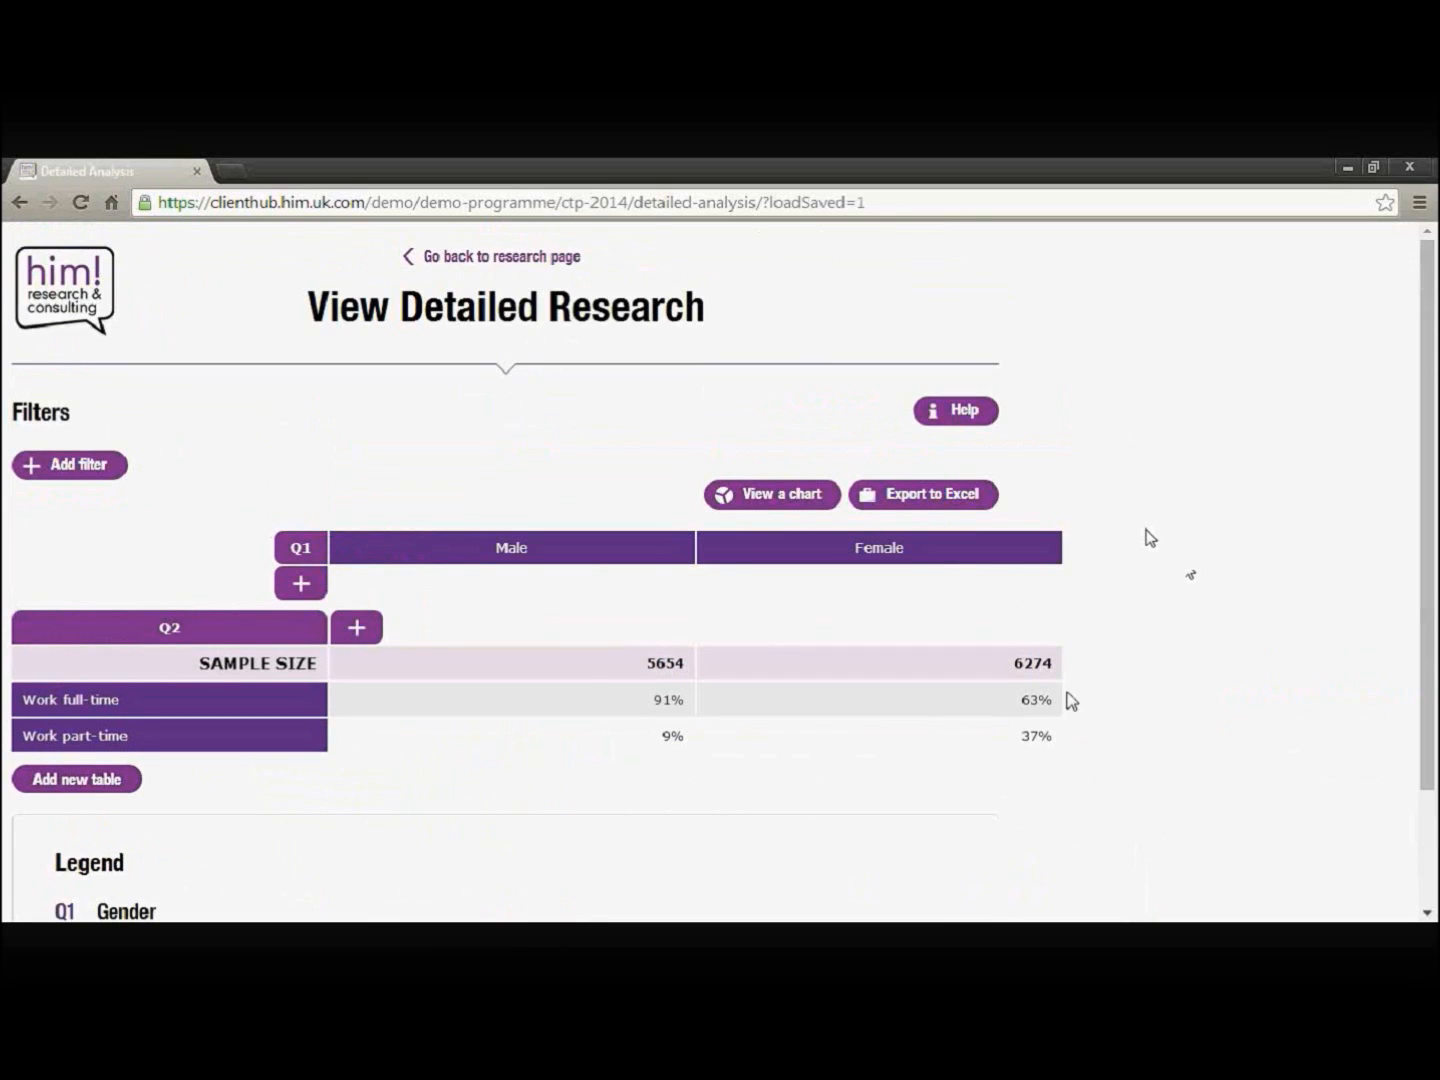
scroll(572, 661, "down", 1)
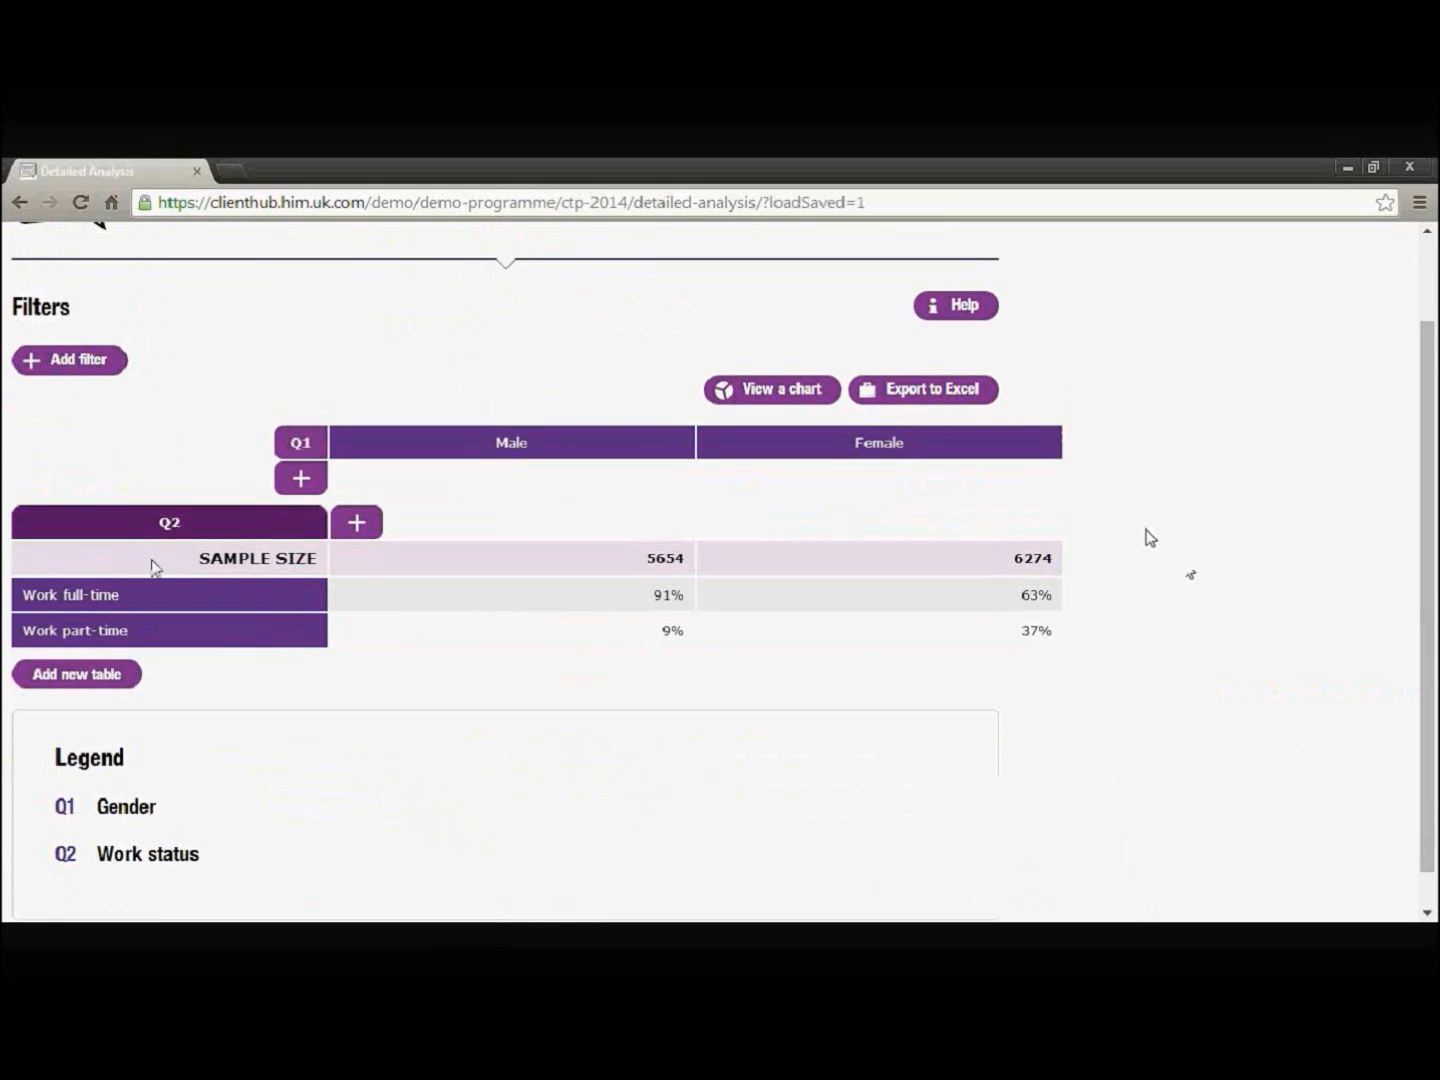
scroll(566, 762, "up", 1)
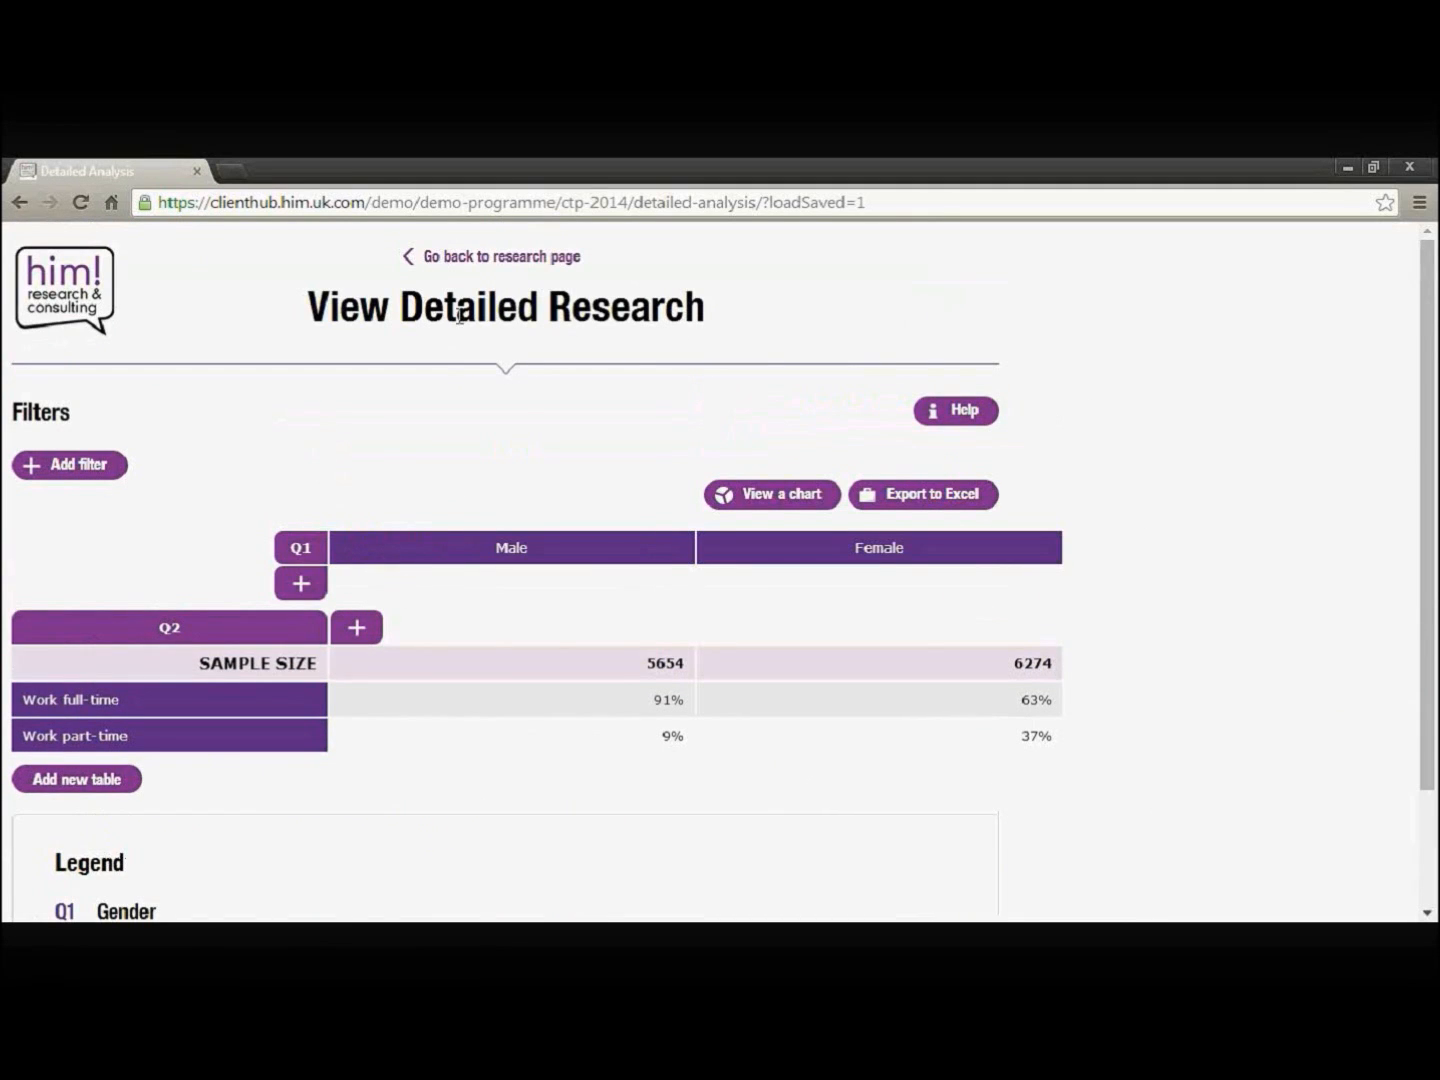
Step: Go back to the CTP 2014 research page and open the Comparison research tool
left_click(459, 262)
scroll(235, 617, "down", 1)
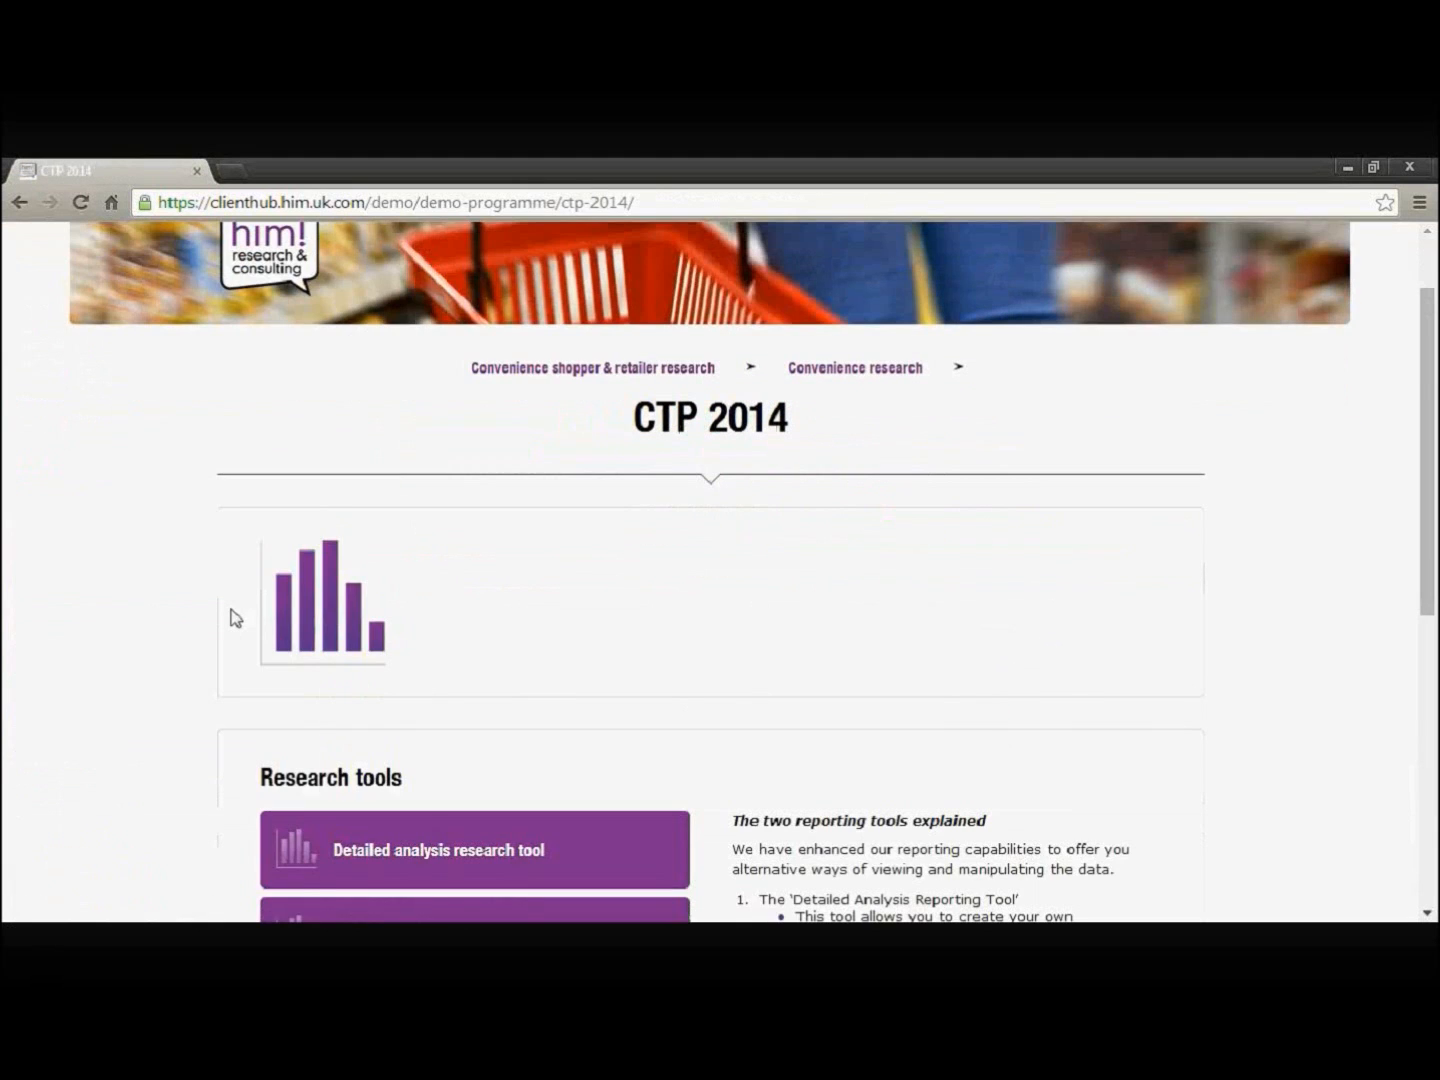
scroll(236, 616, "down", 2)
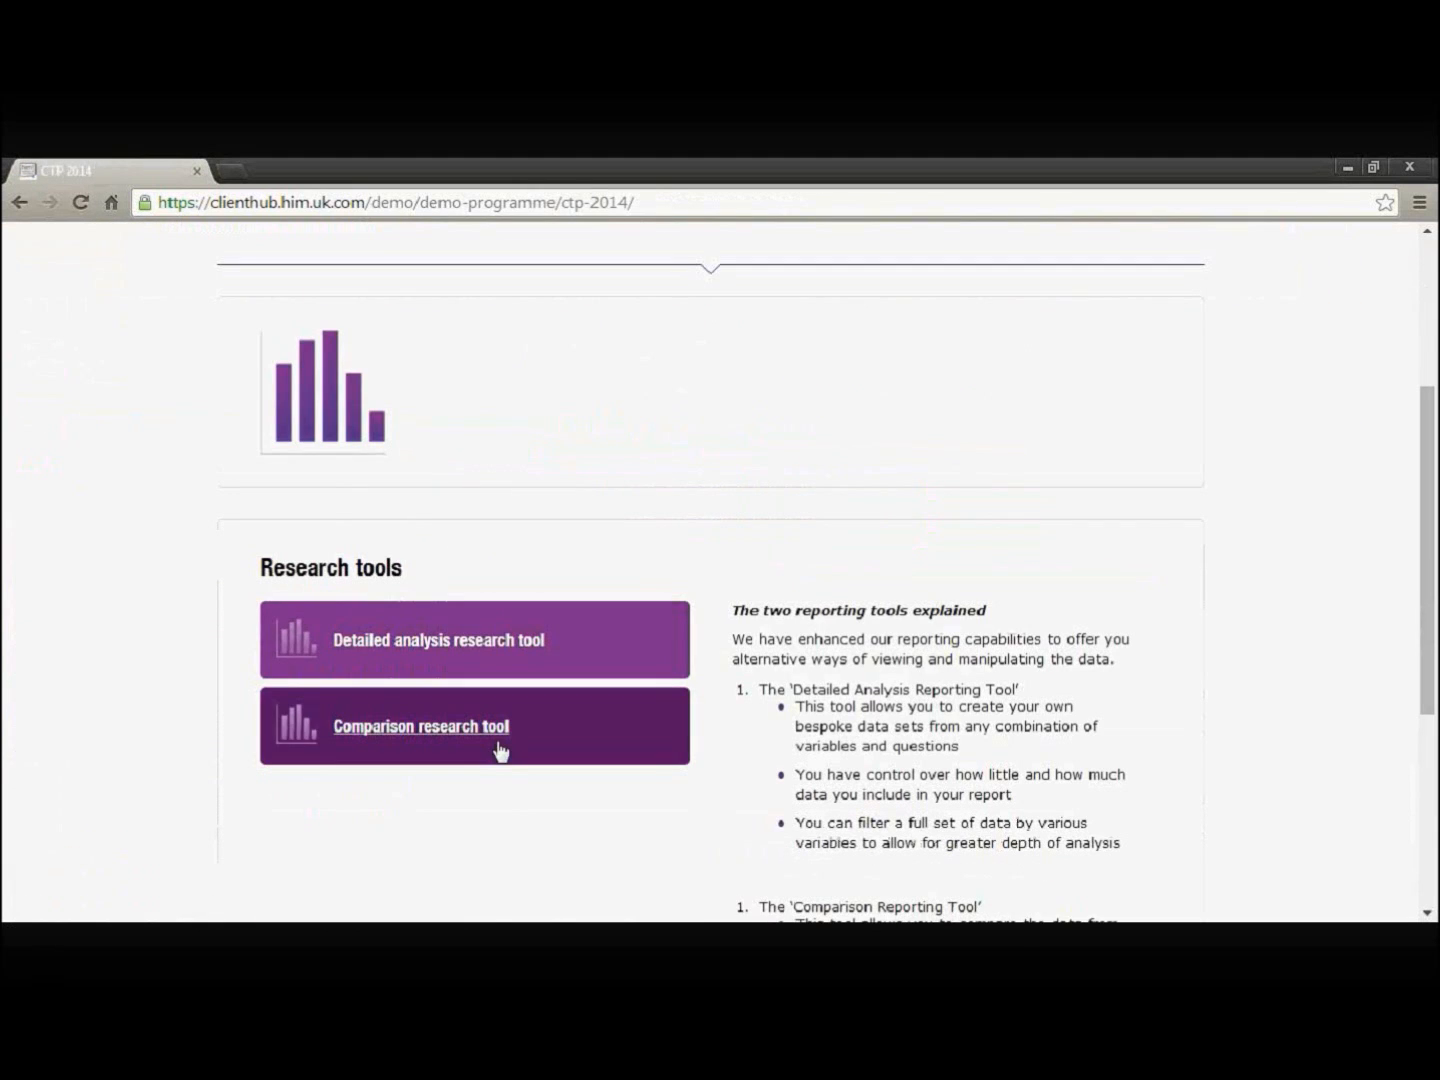
left_click(584, 742)
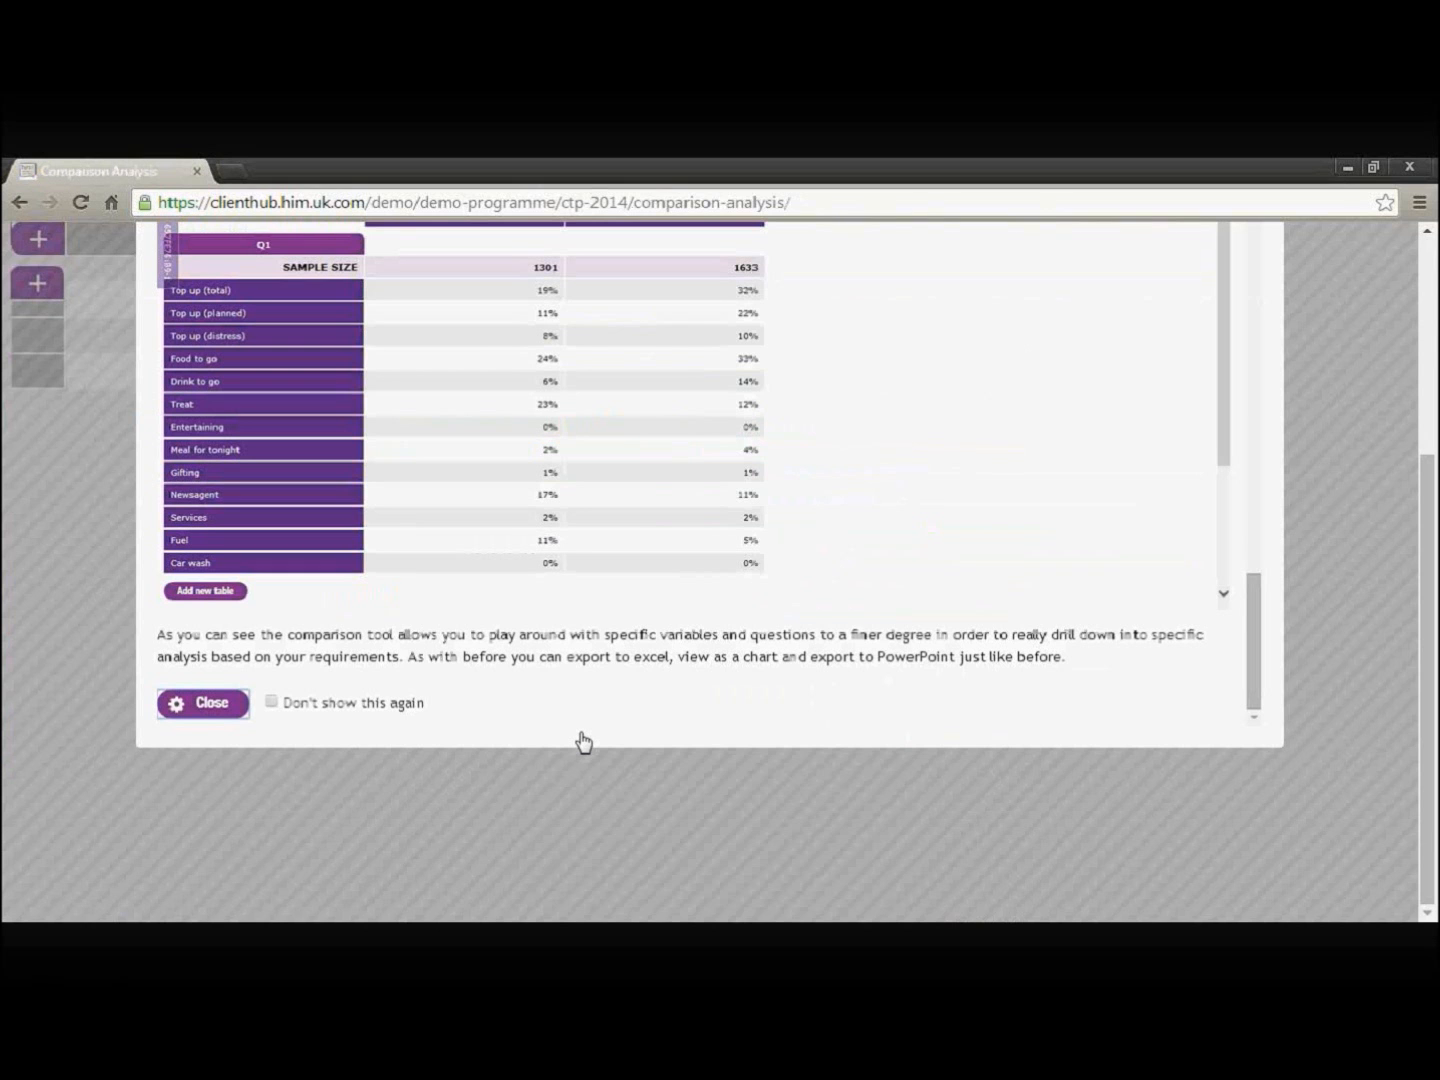
Step: Look through the comparison tool's help guide, set it not to show again and close it
scroll(794, 595, "up", 3)
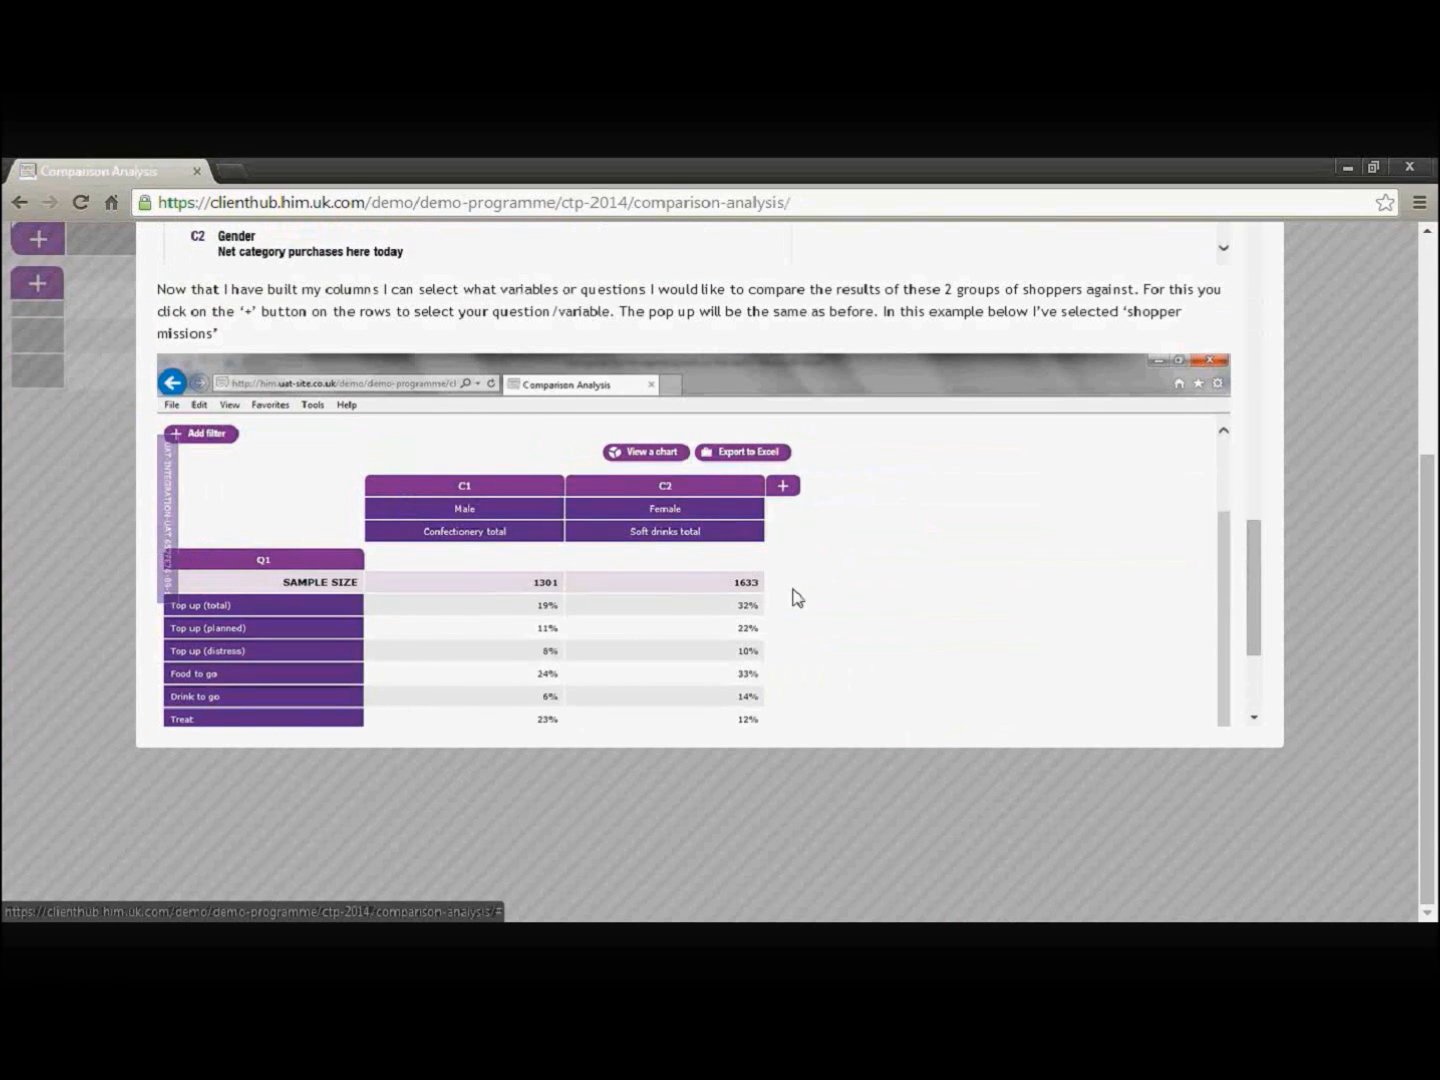
scroll(828, 620, "down", 3)
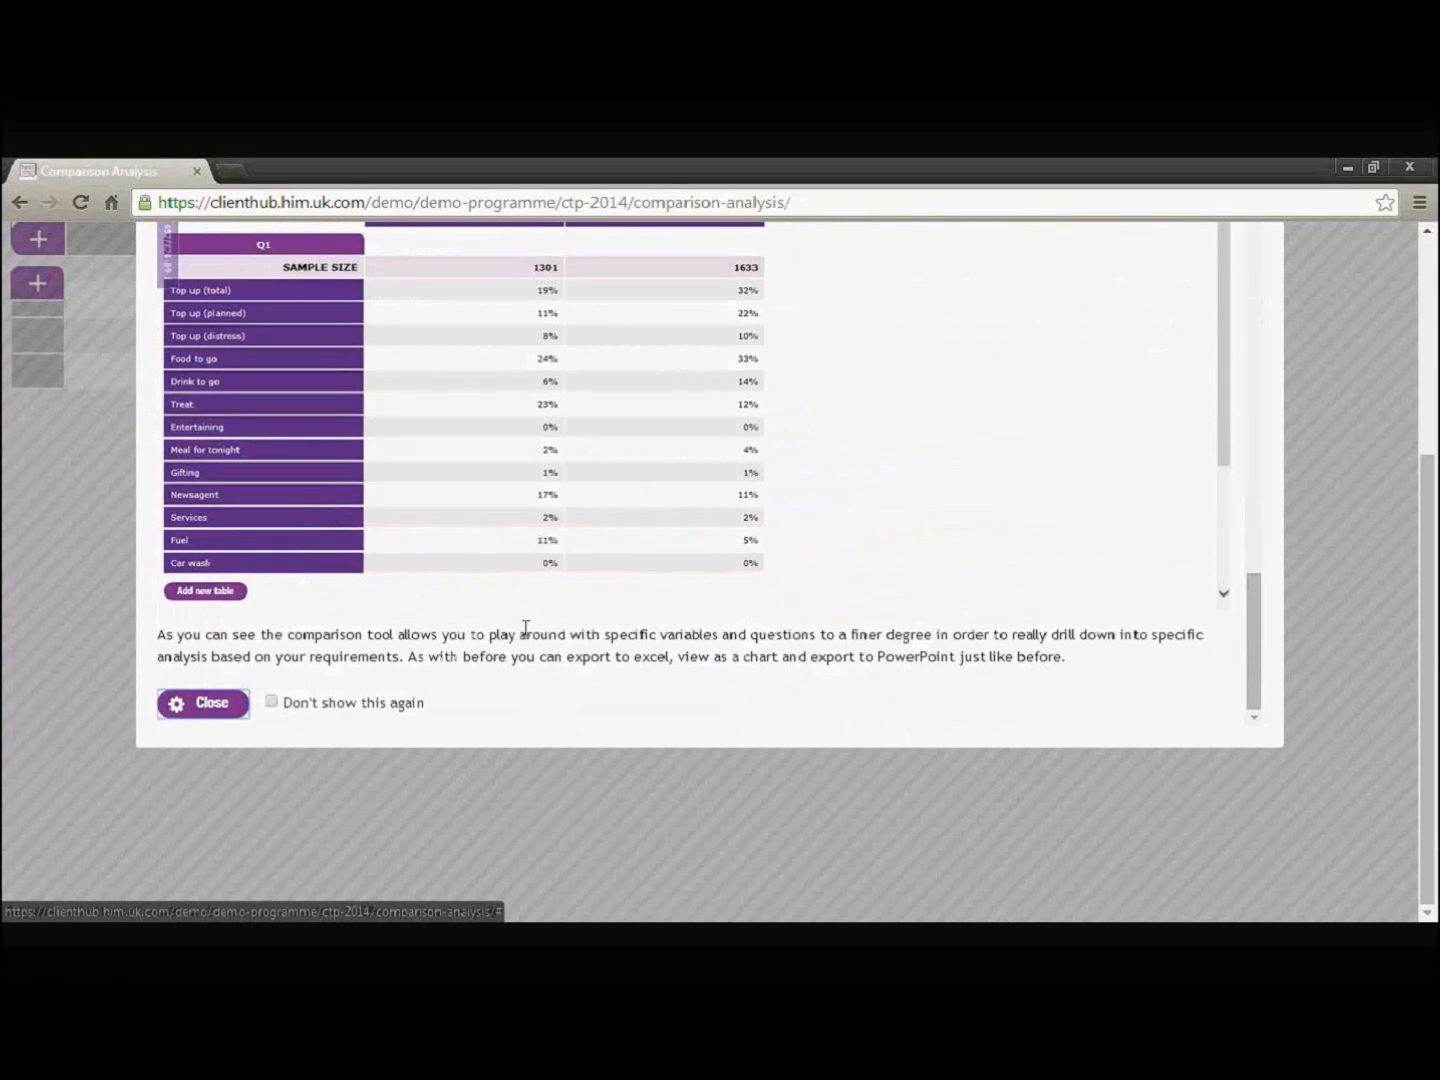
left_click(272, 702)
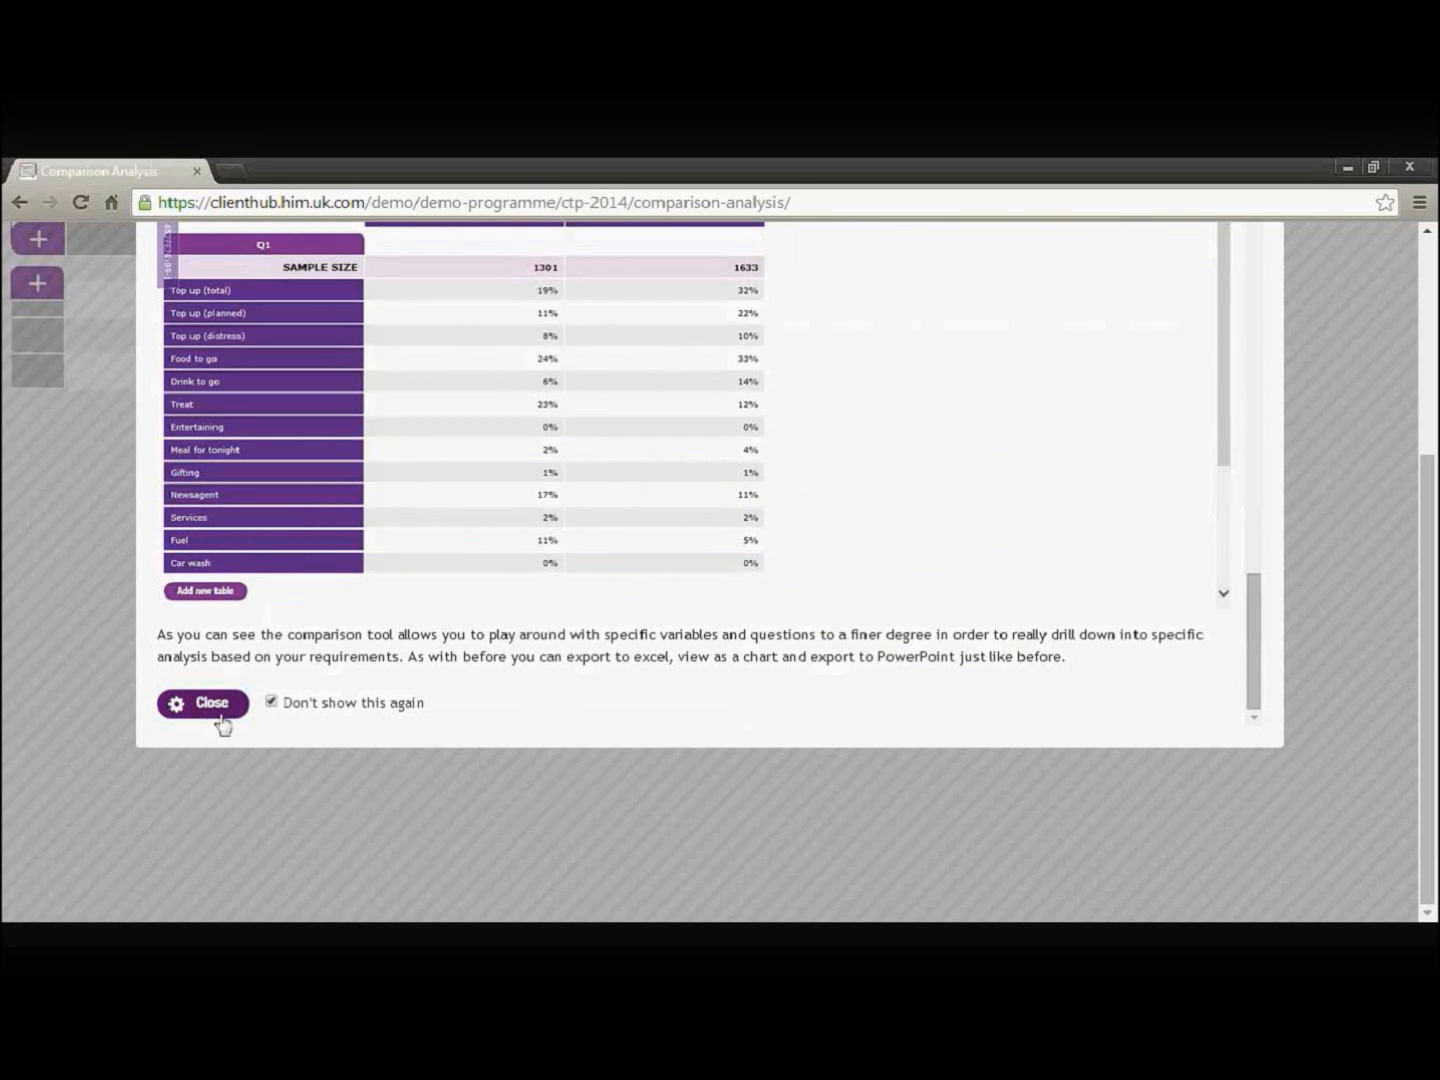
left_click(212, 708)
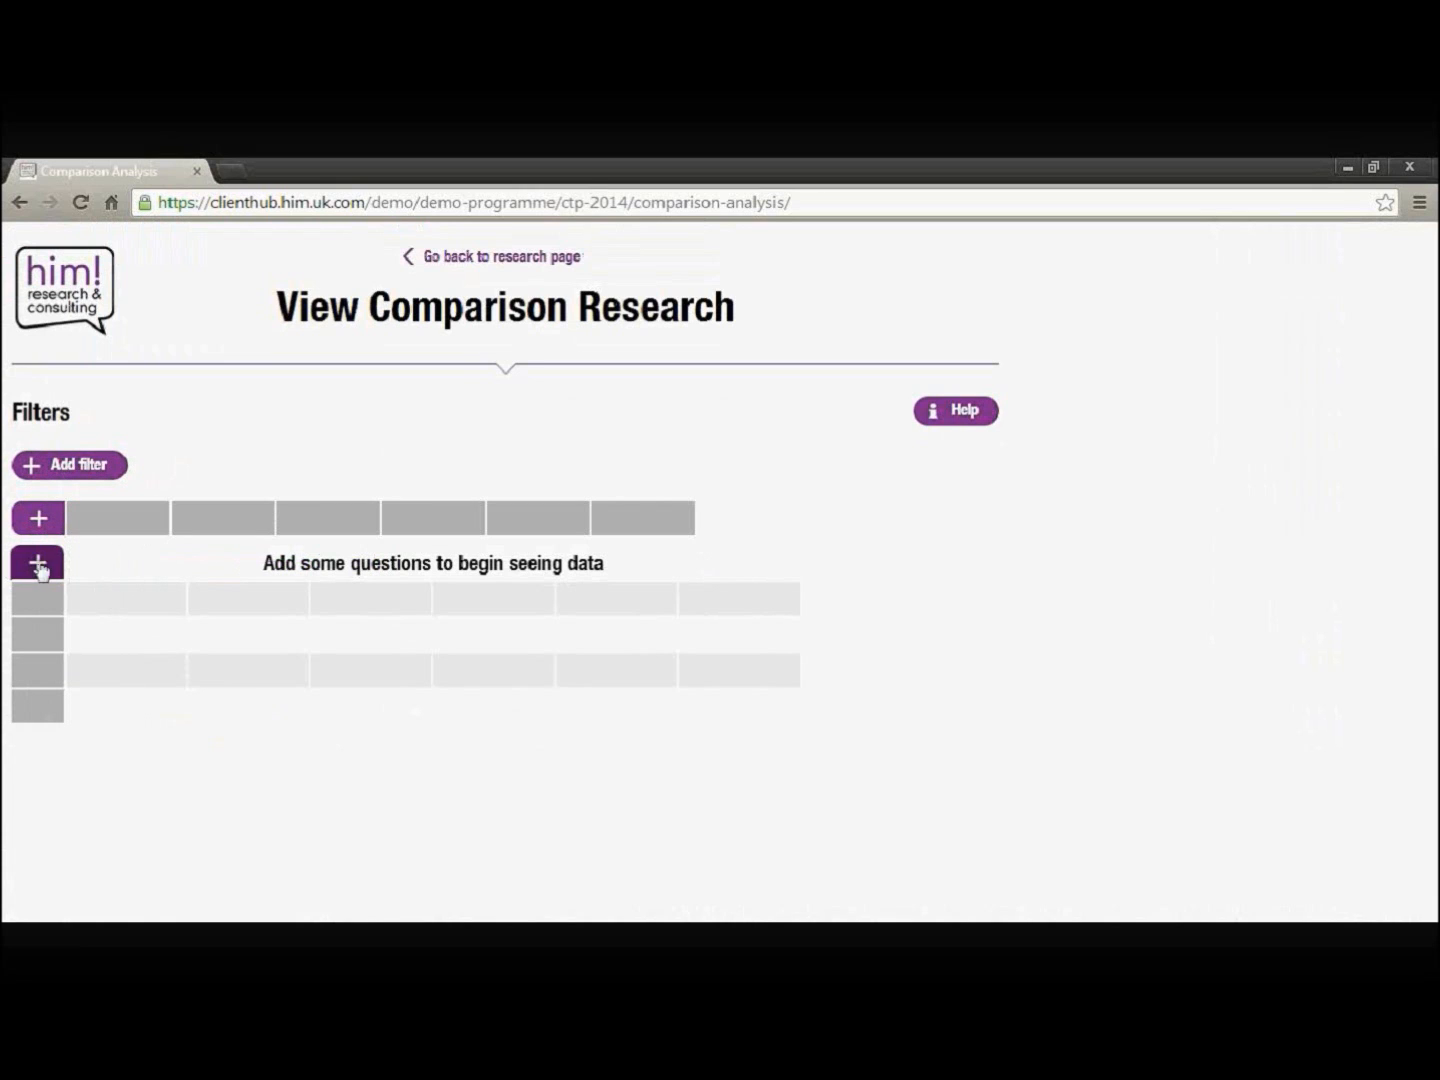
Step: Start adding a comparison column with the Gender question from the Shopper profiles section and the answer Male
left_click(39, 519)
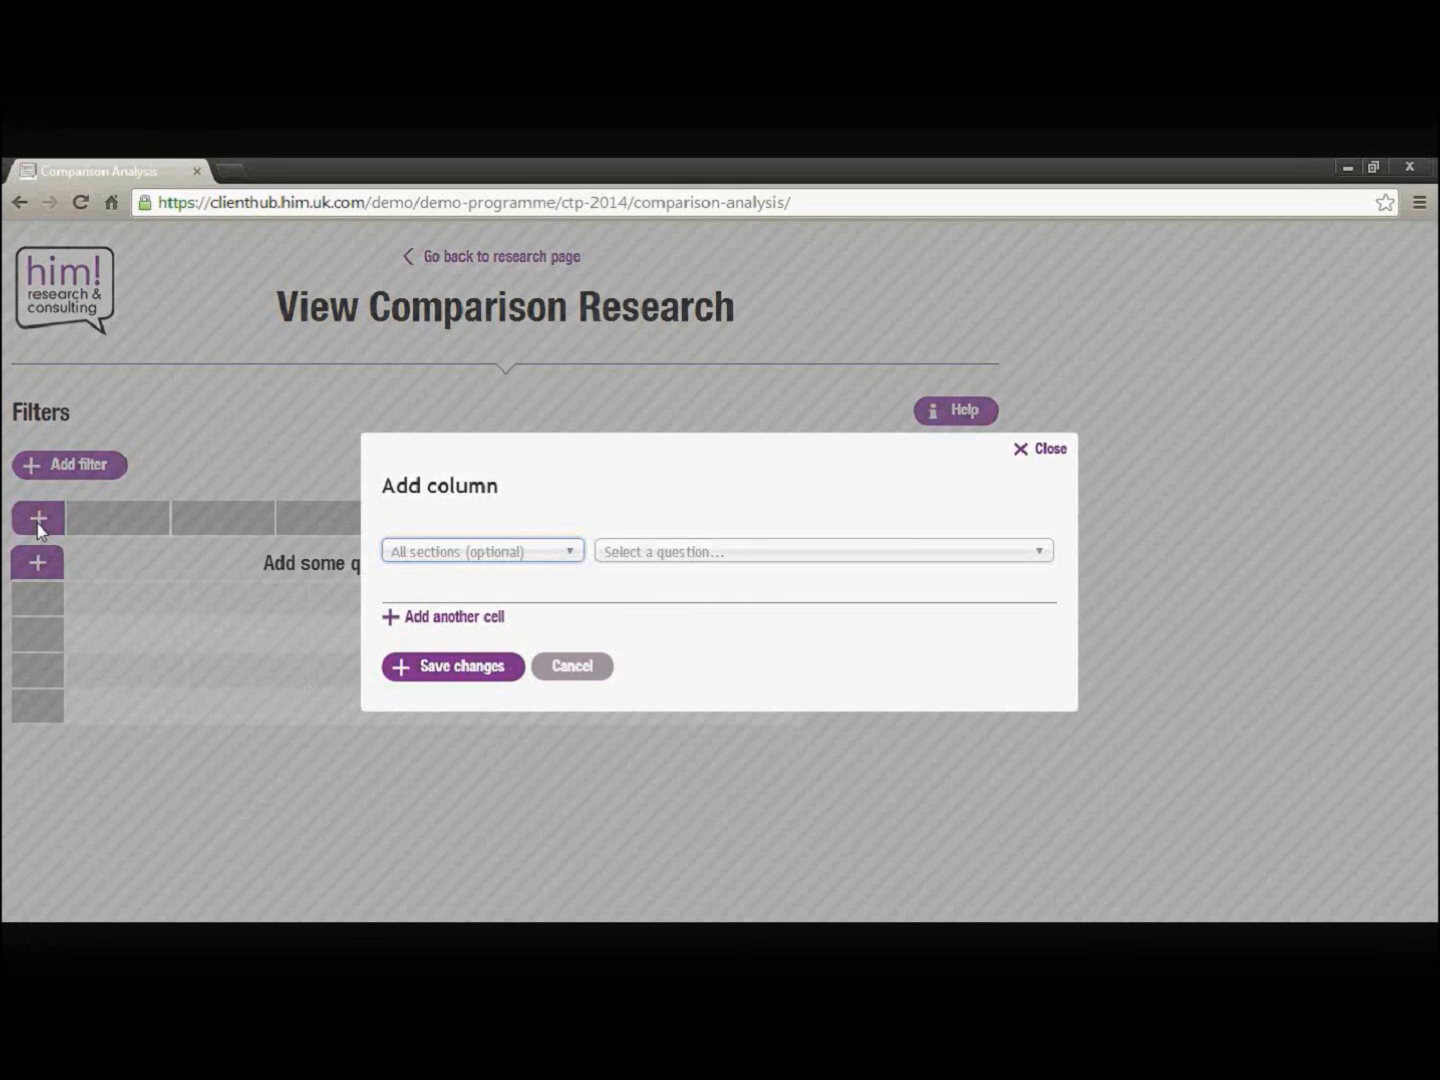
left_click(569, 555)
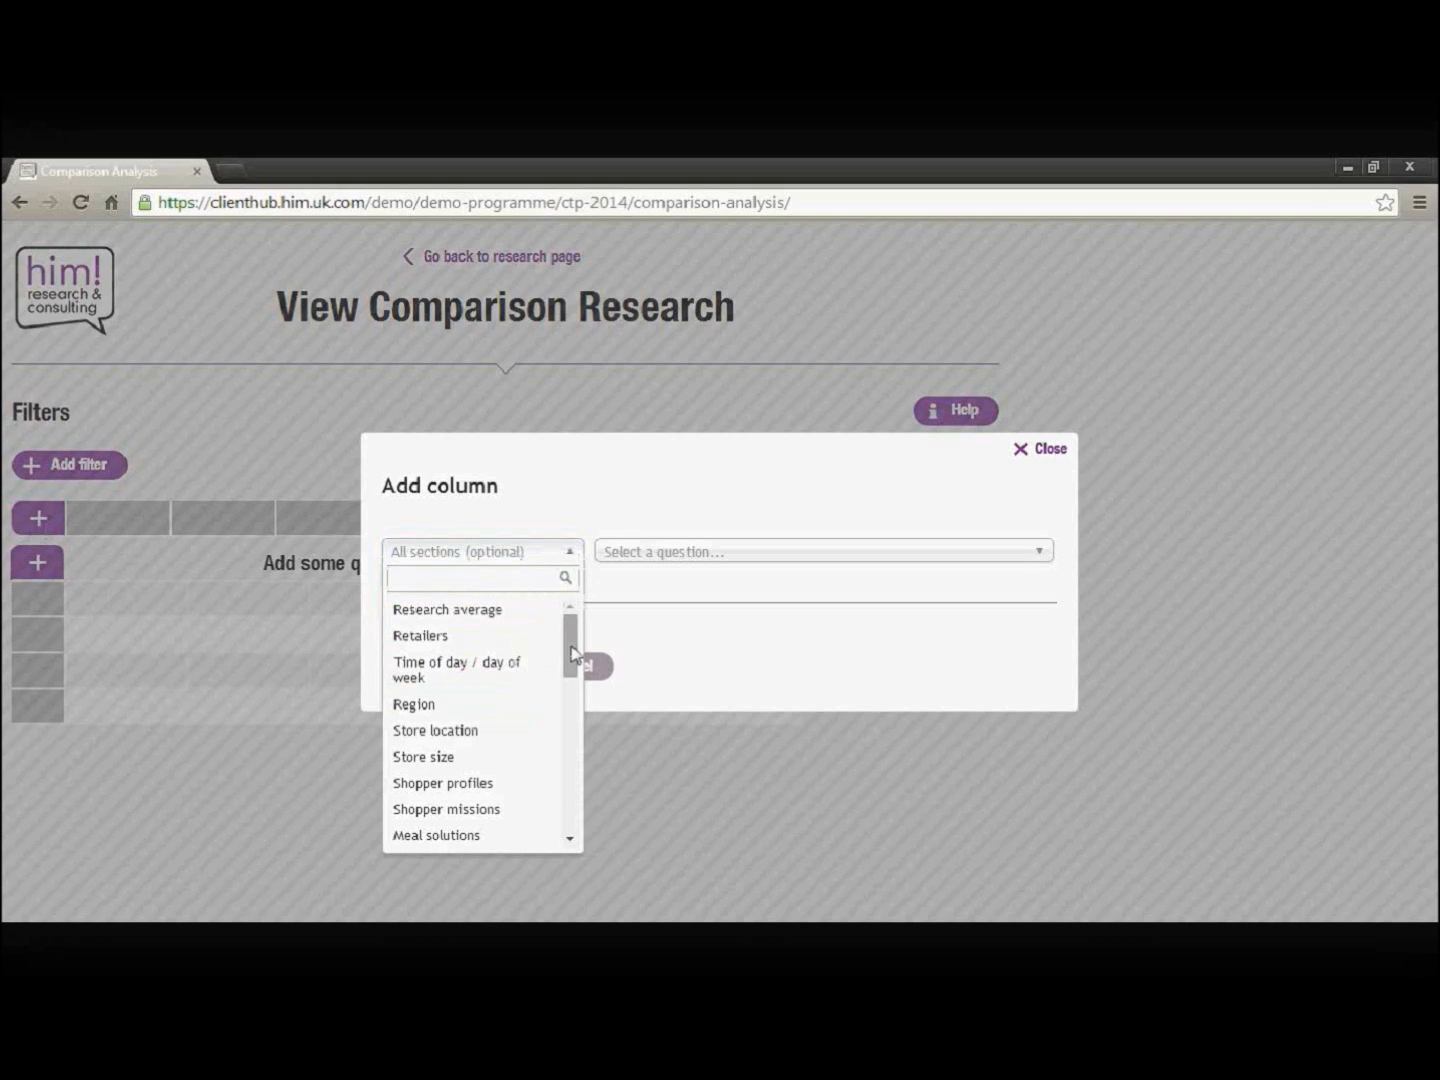
left_click(478, 784)
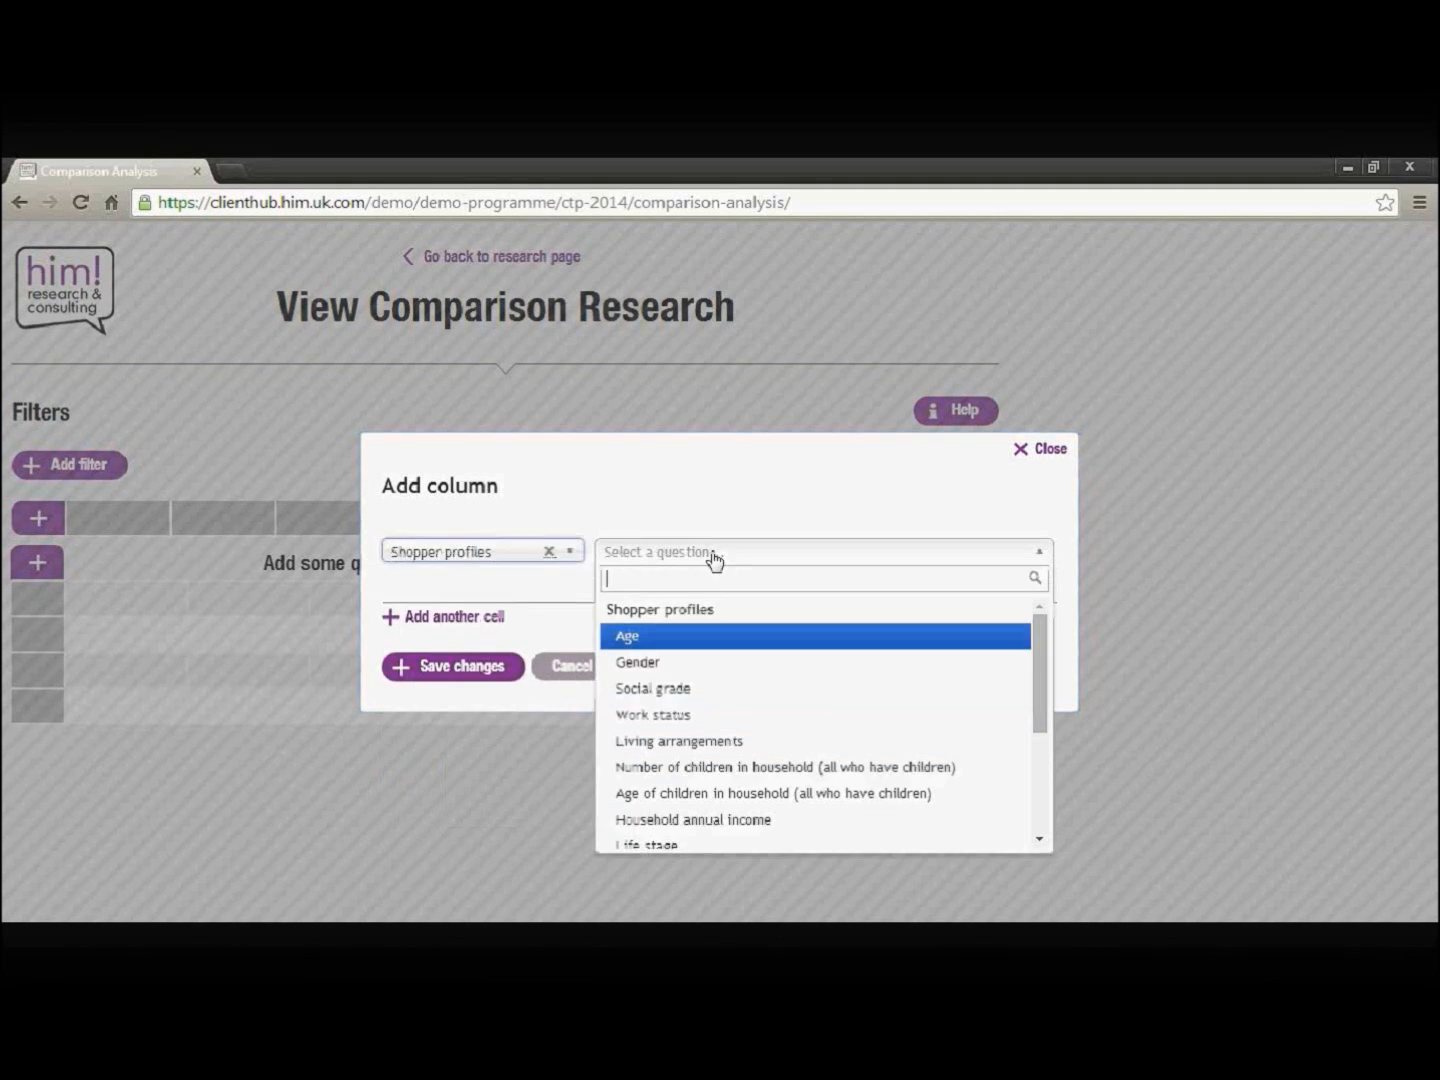
left_click(668, 665)
left_click(507, 600)
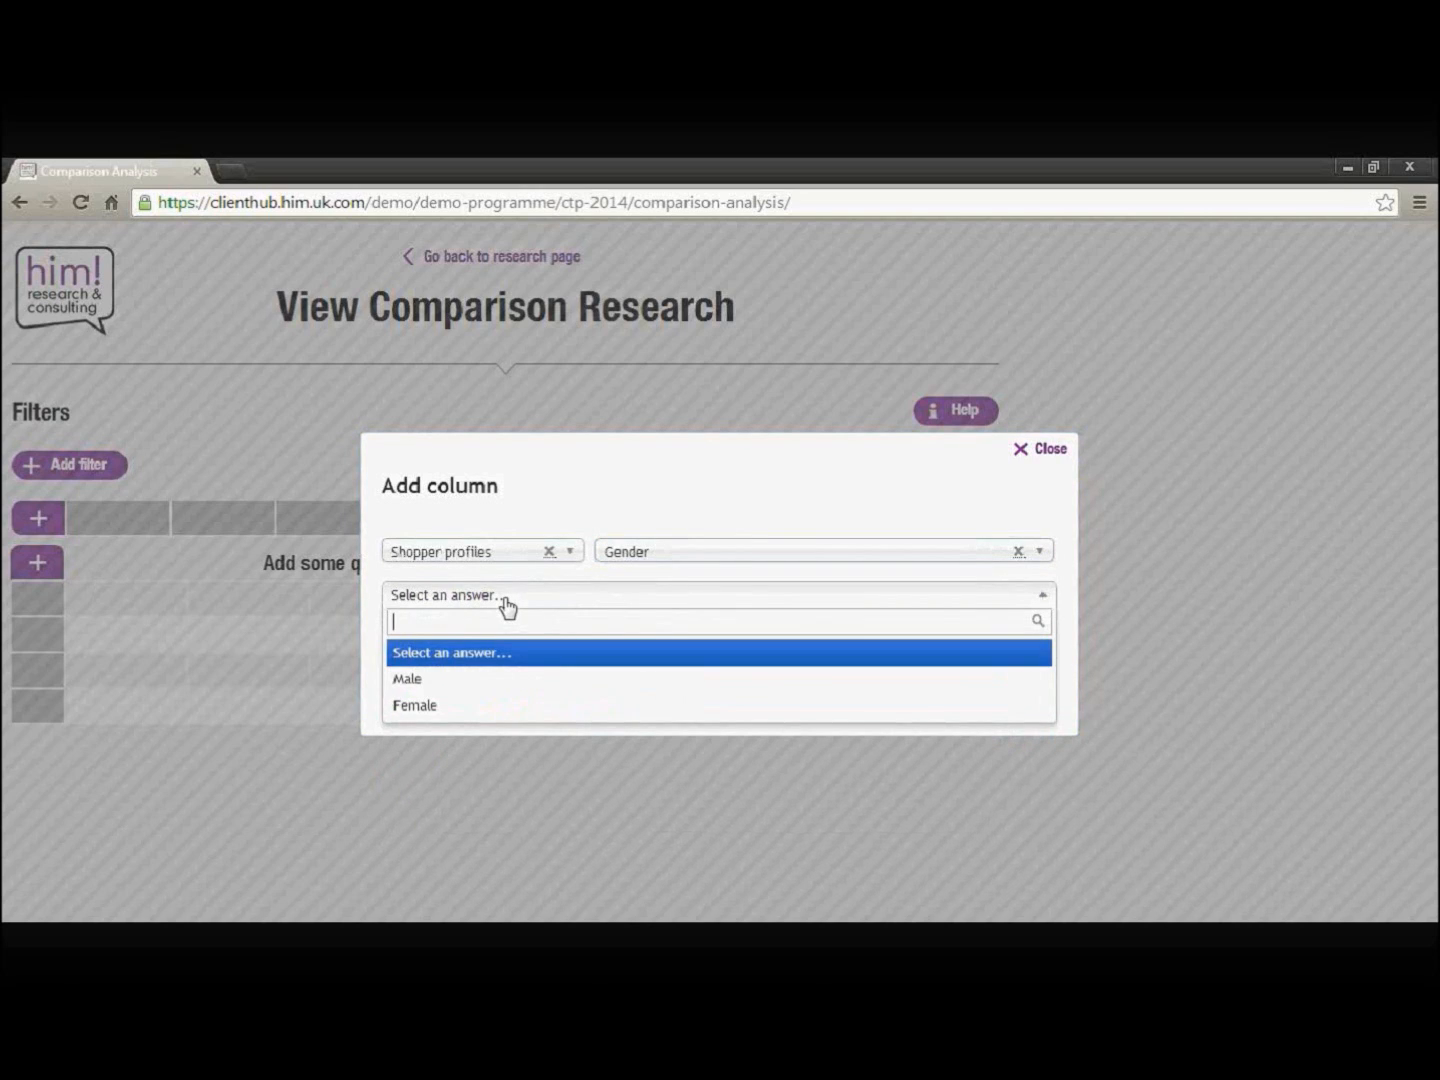
left_click(408, 680)
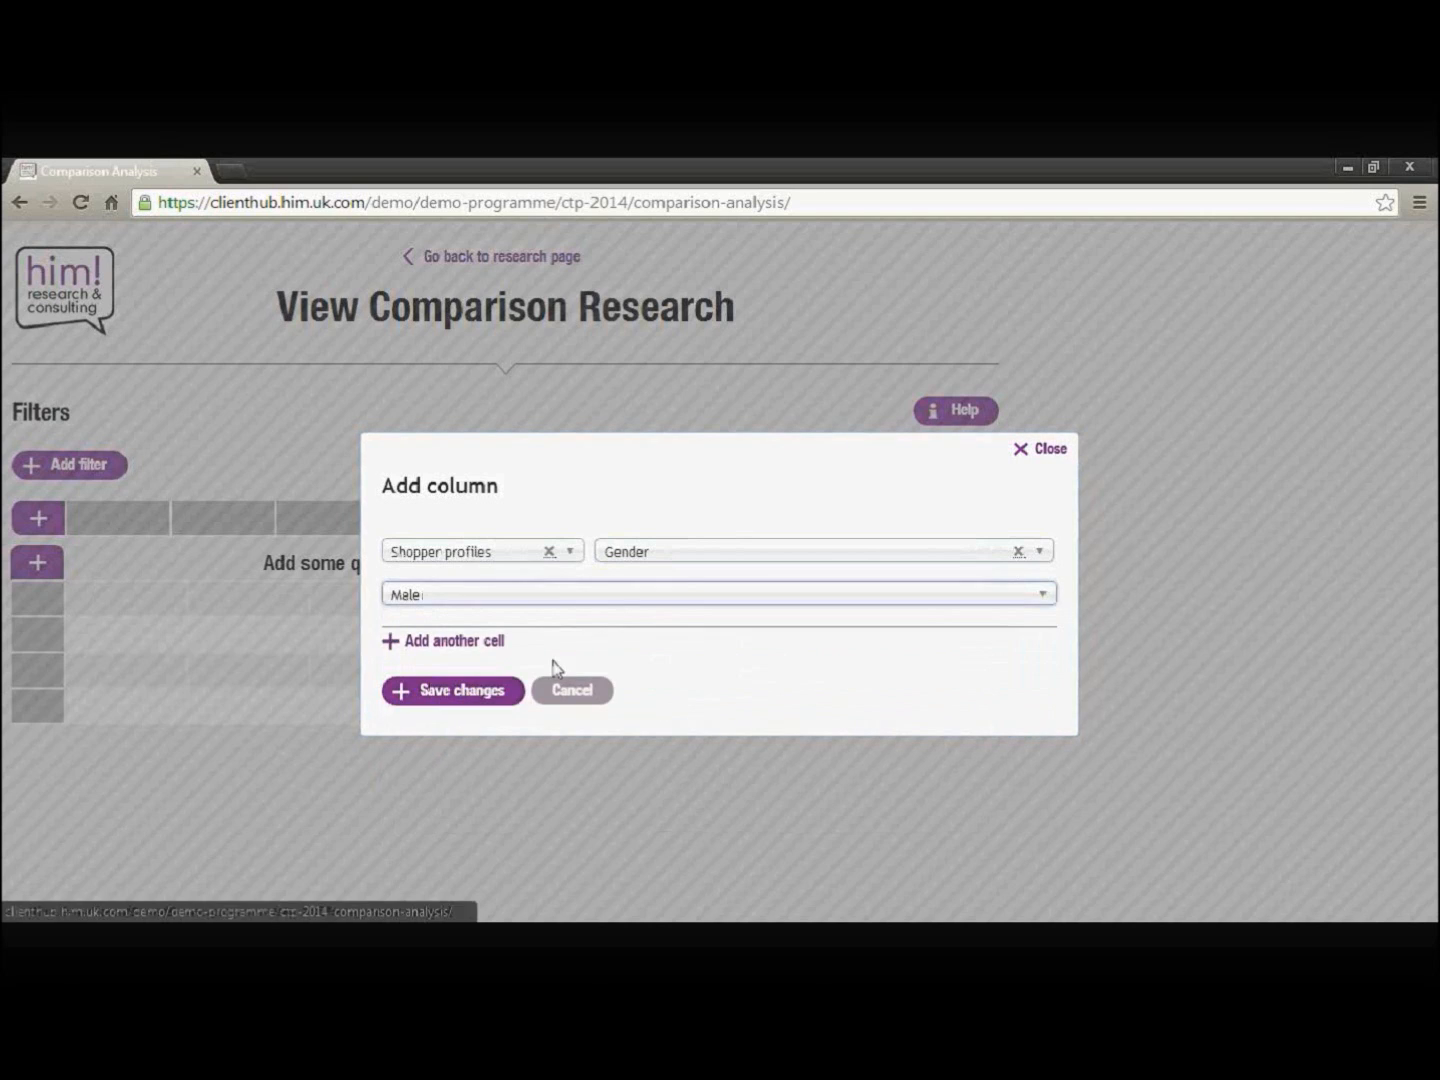
Step: Add a second cell to the column using the Social grade question from Shopper profiles with the answer ABC1 (net)
left_click(446, 645)
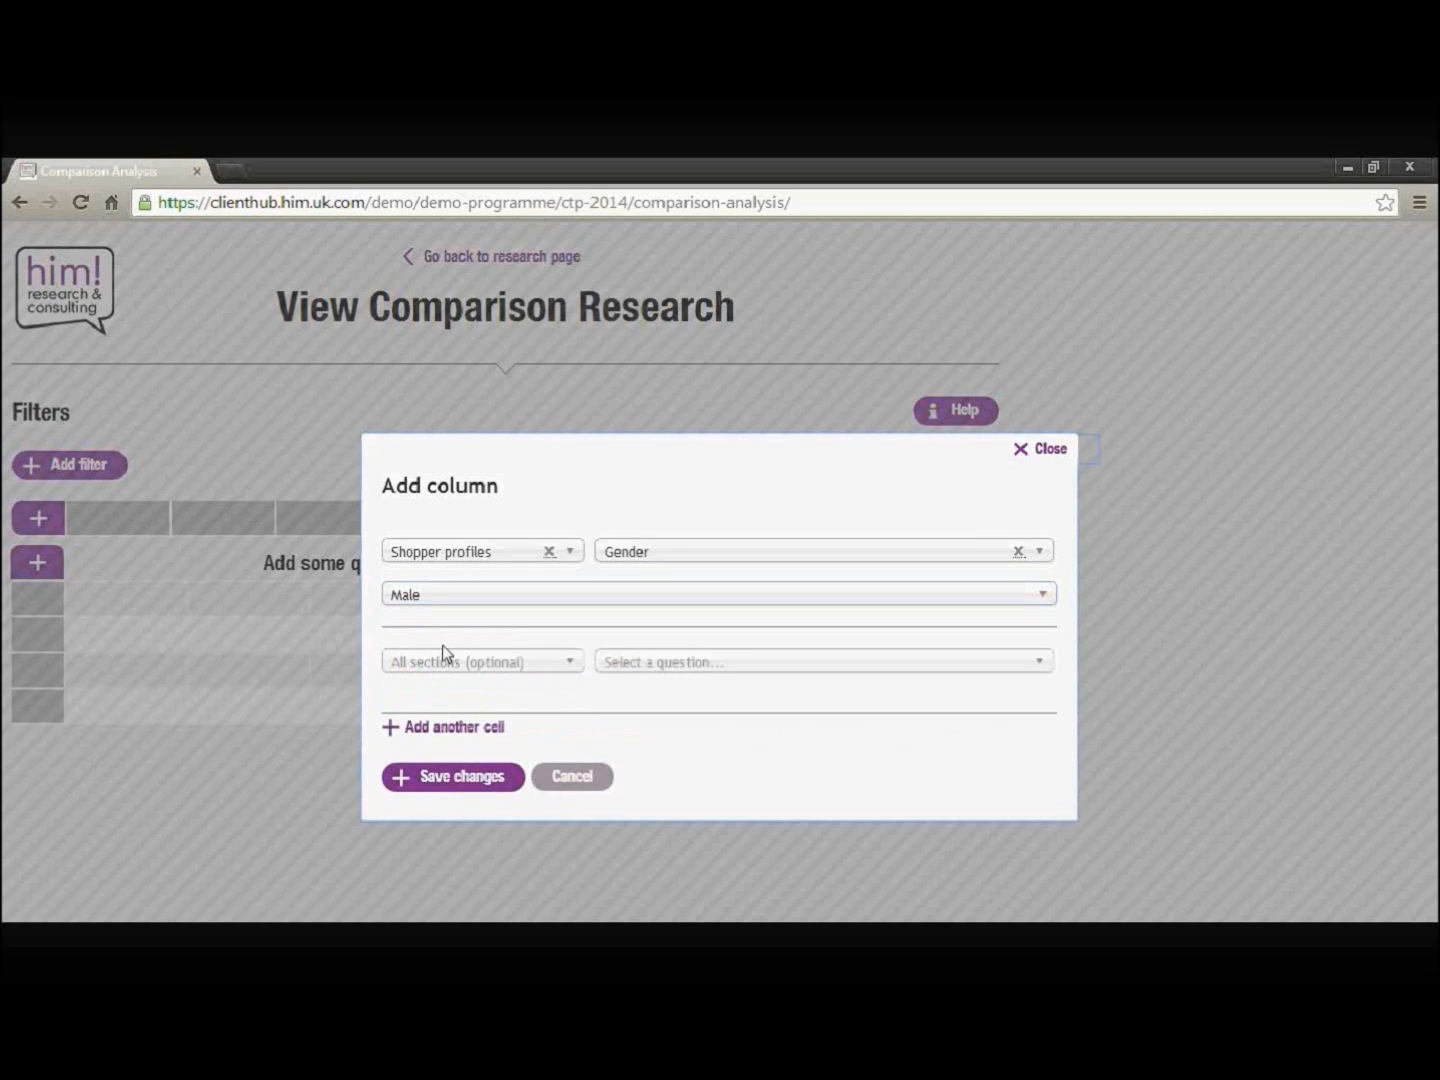
left_click(566, 664)
left_click(498, 893)
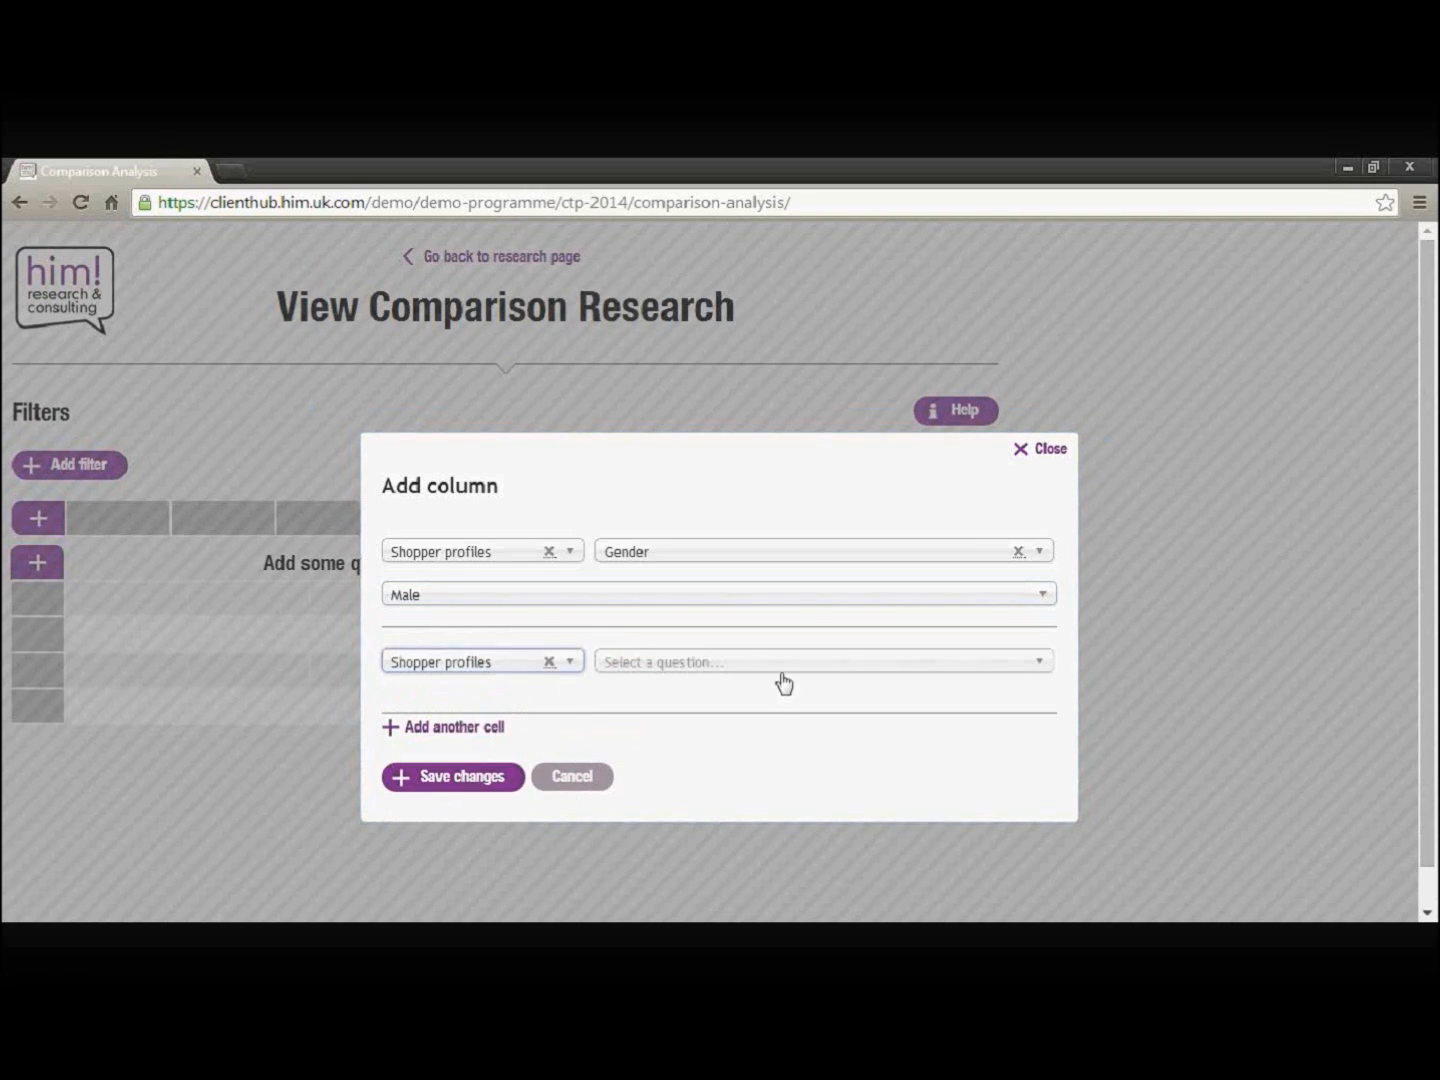
left_click(775, 665)
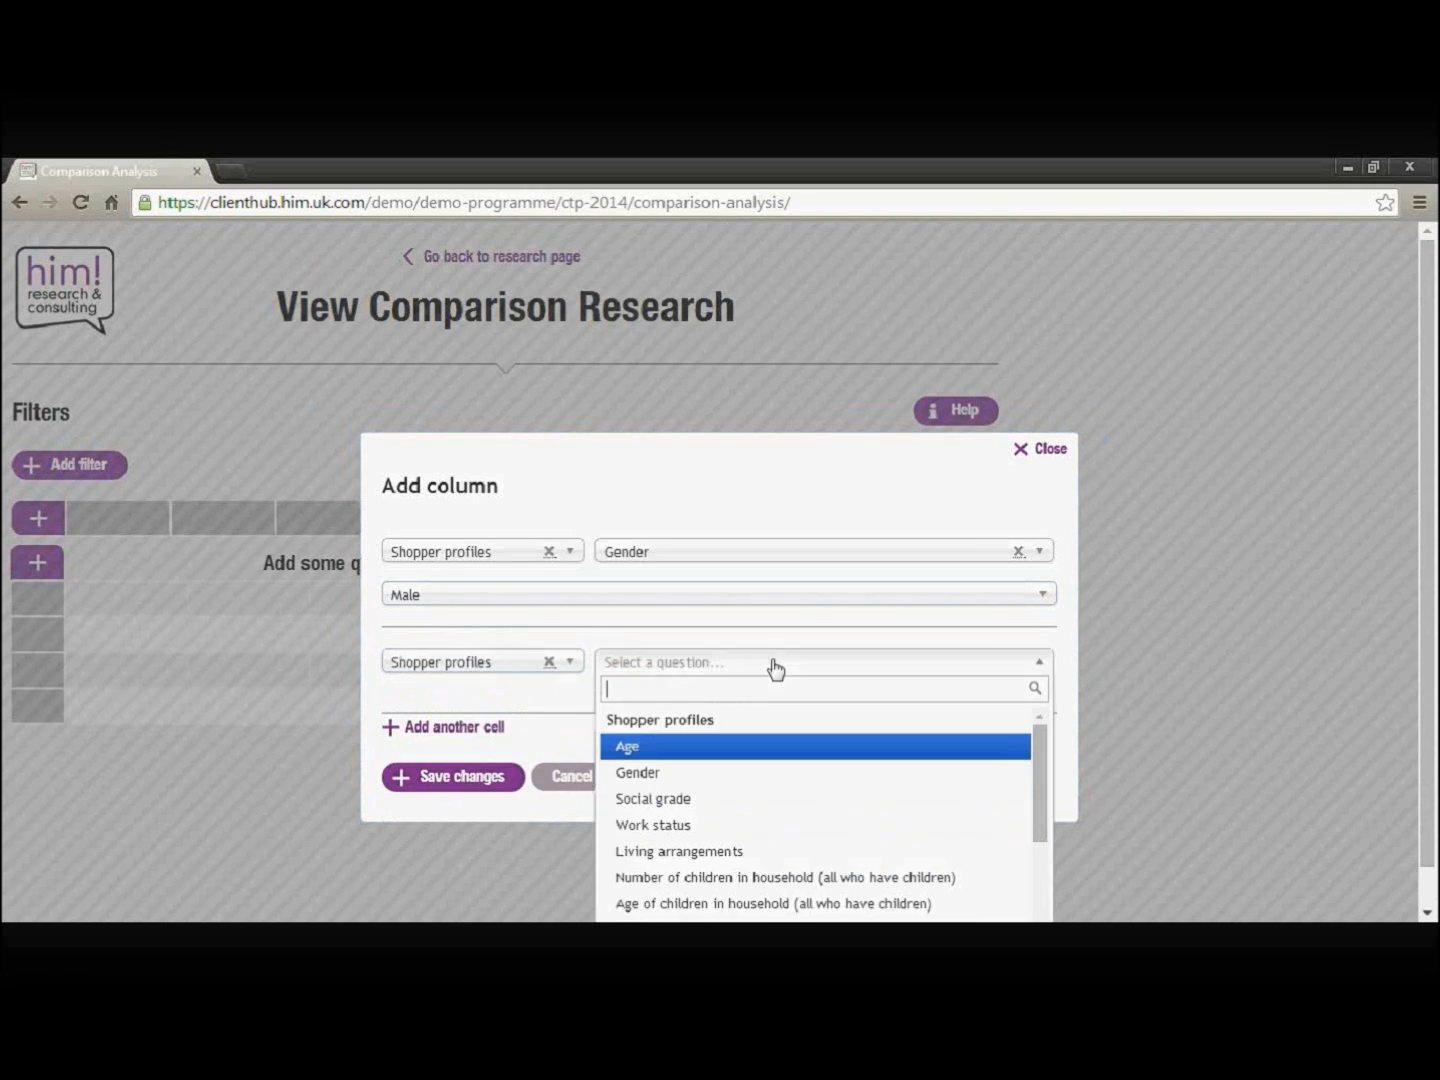
left_click(716, 808)
left_click(460, 706)
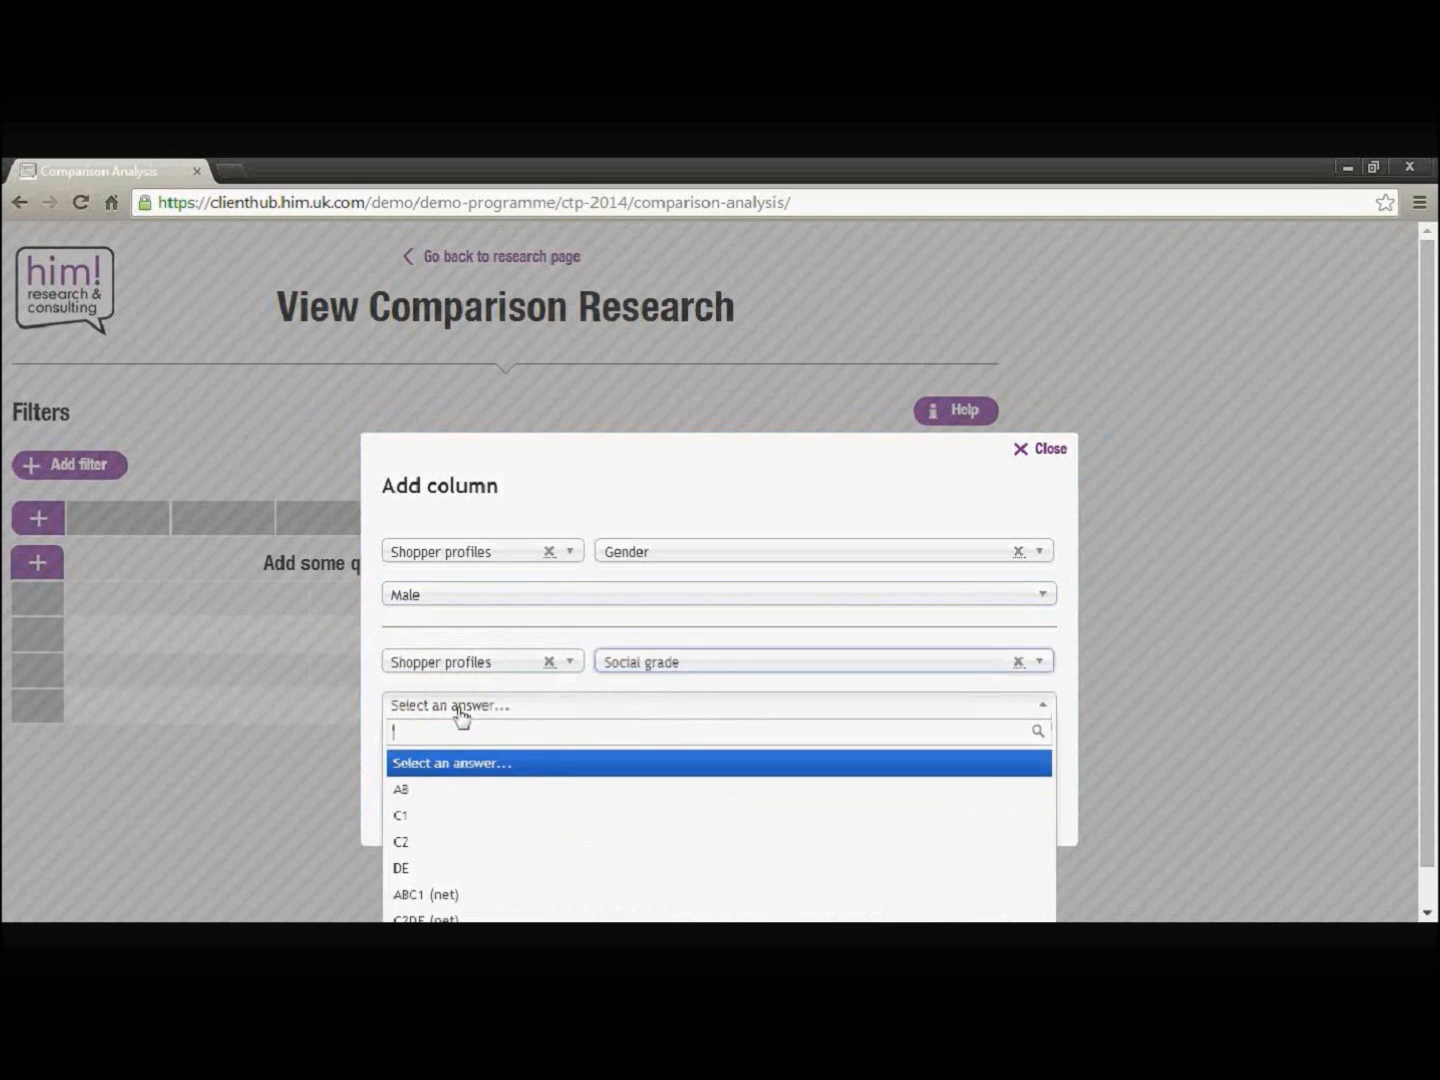
left_click(439, 896)
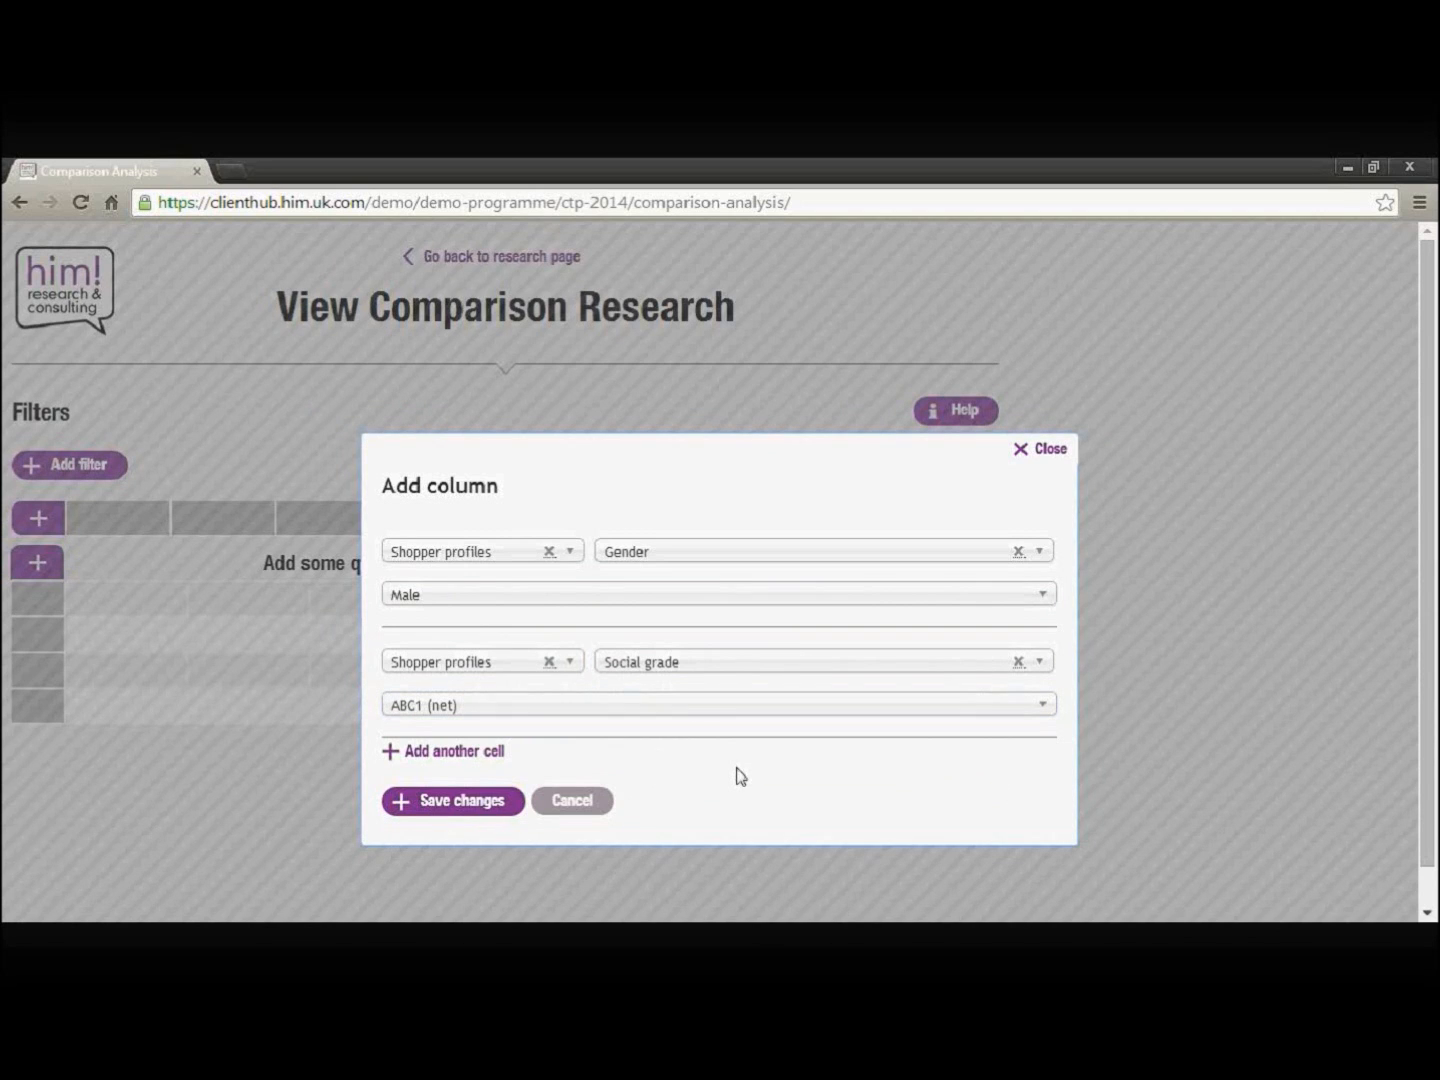
scroll(485, 713, "down", 1)
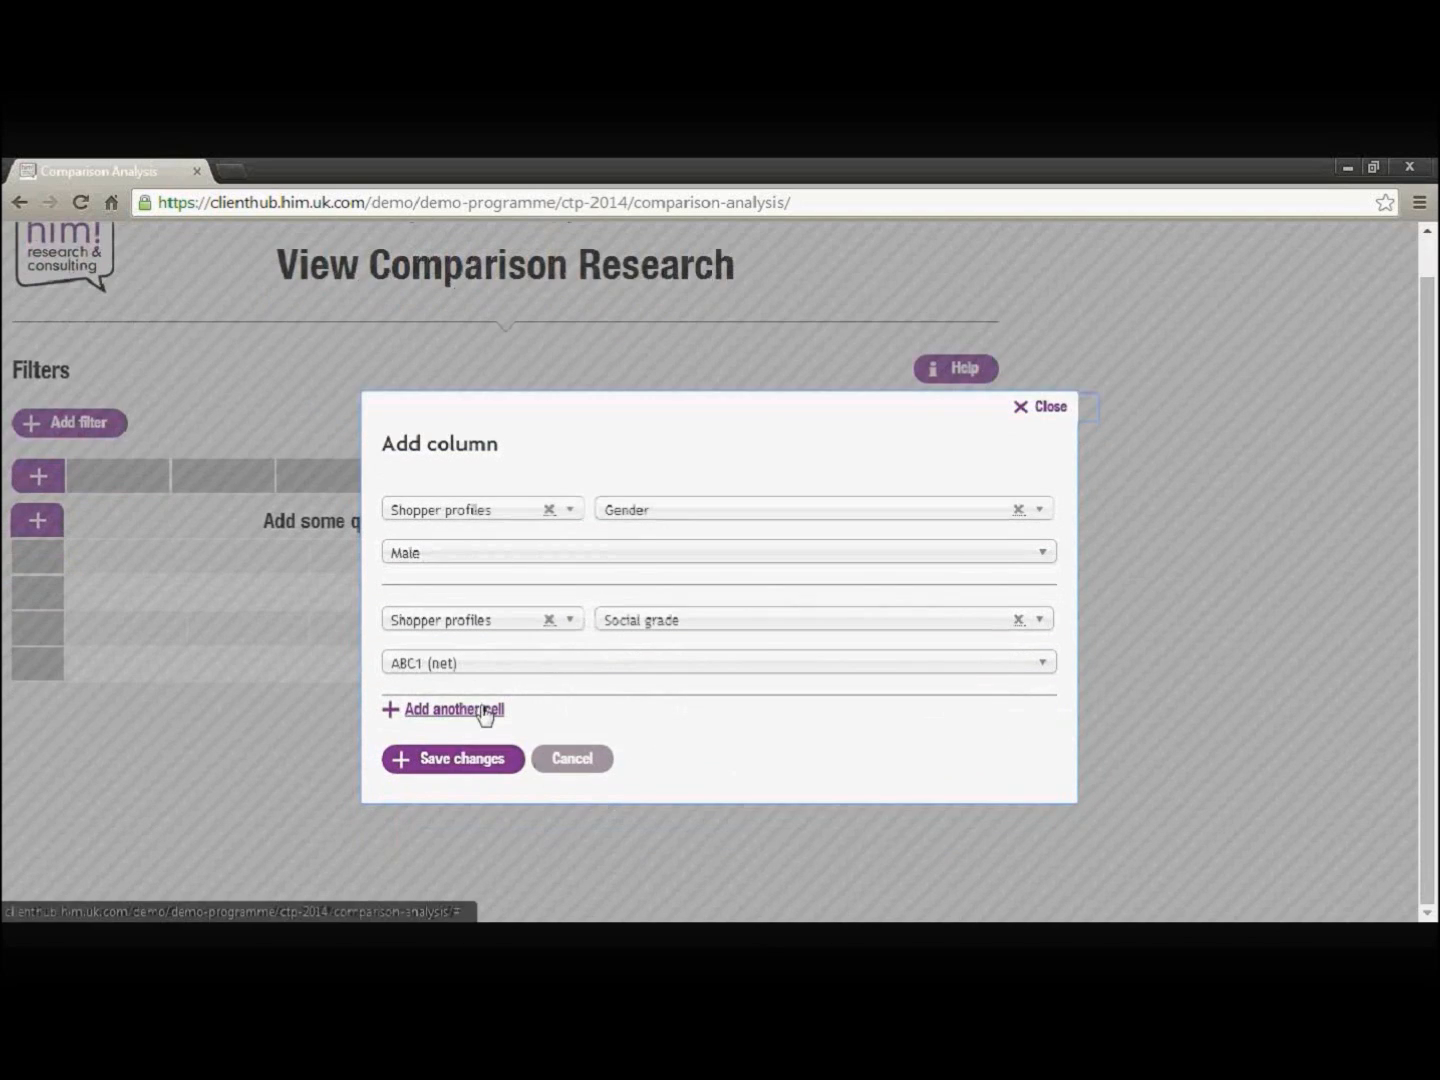
Step: Add a third cell using Main shopper missions here today from Shopper missions with the answer Top up (total), and save the column
left_click(485, 713)
left_click(564, 736)
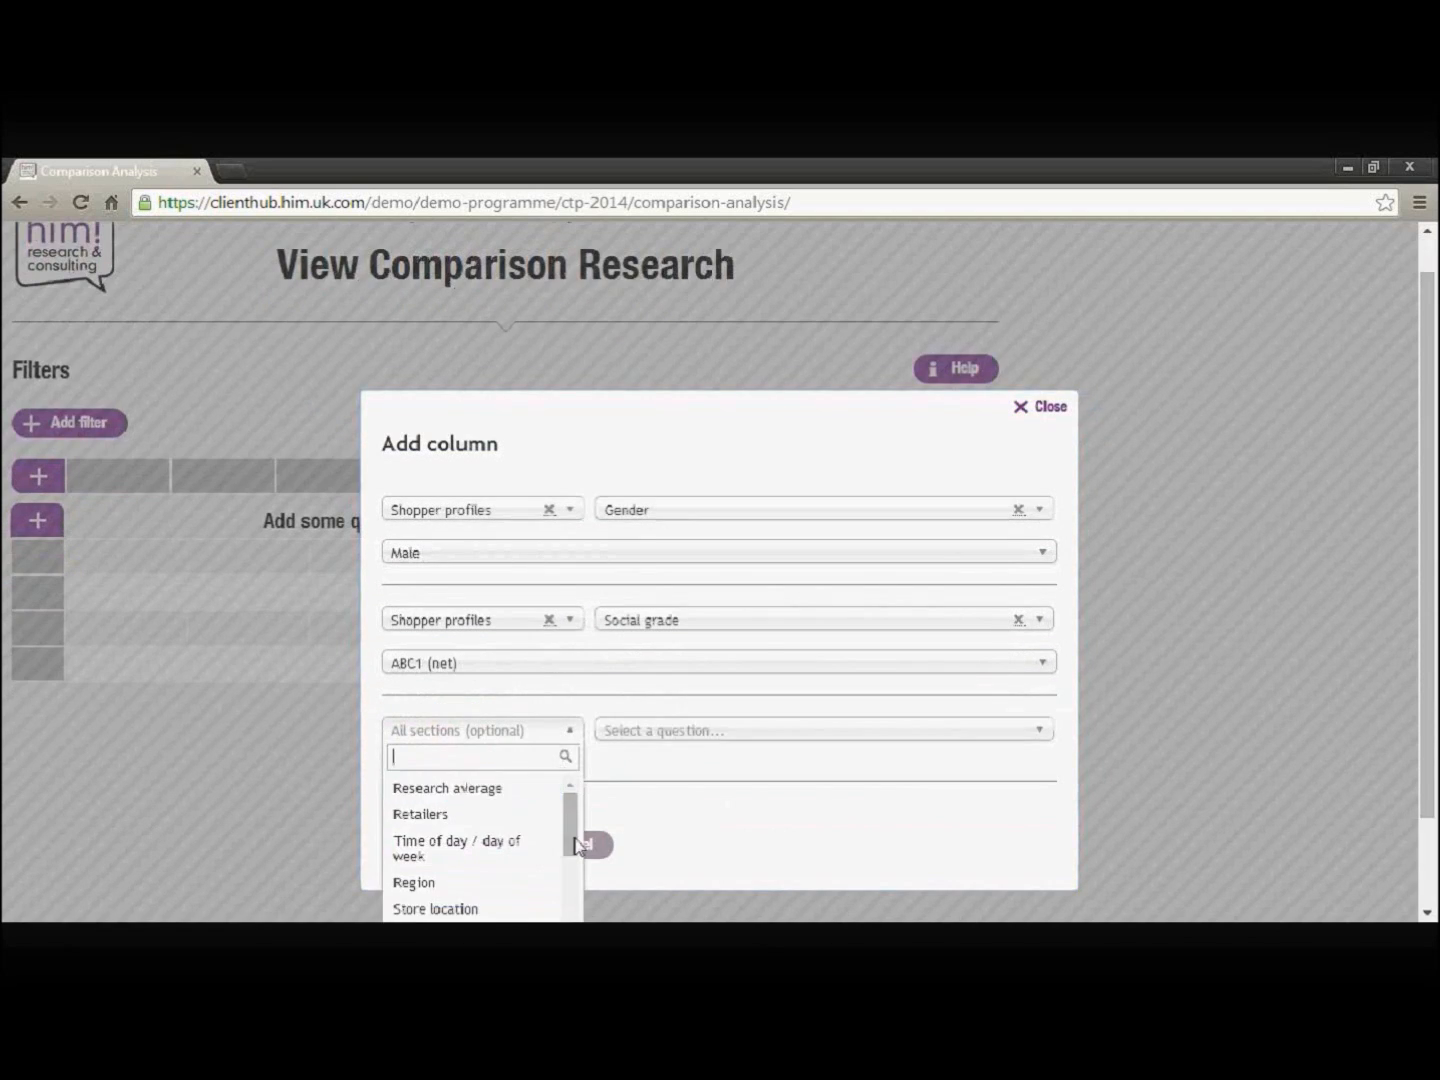
left_click_drag(575, 845, 575, 867)
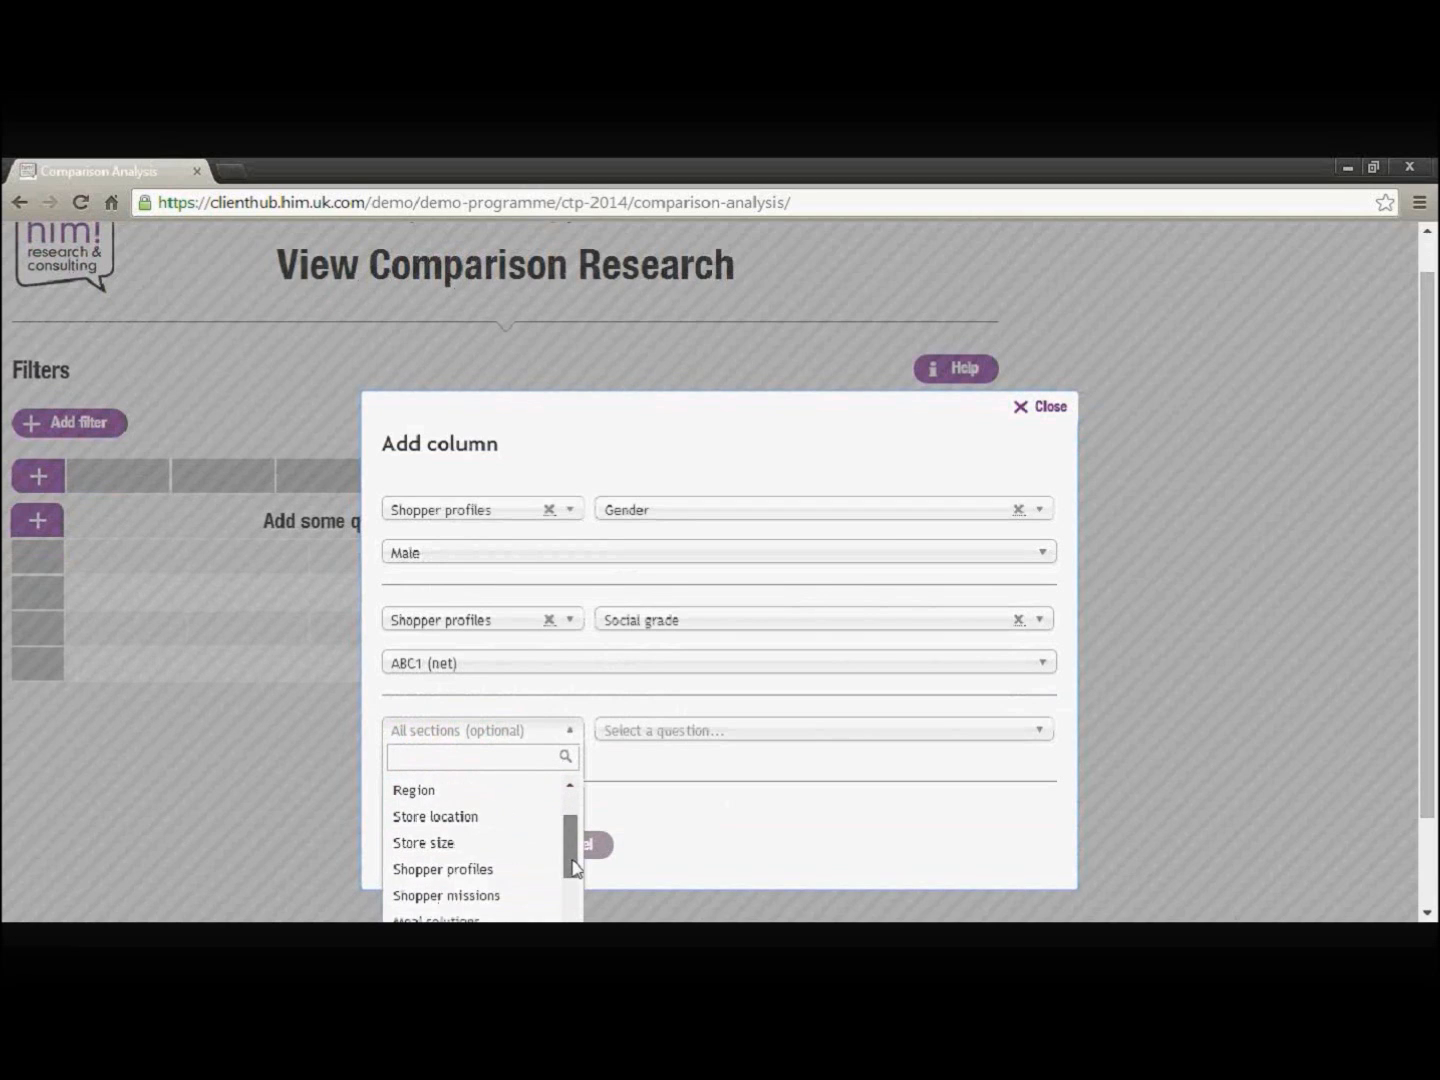
scroll(514, 851, "down", 1)
left_click(514, 828)
left_click(671, 733)
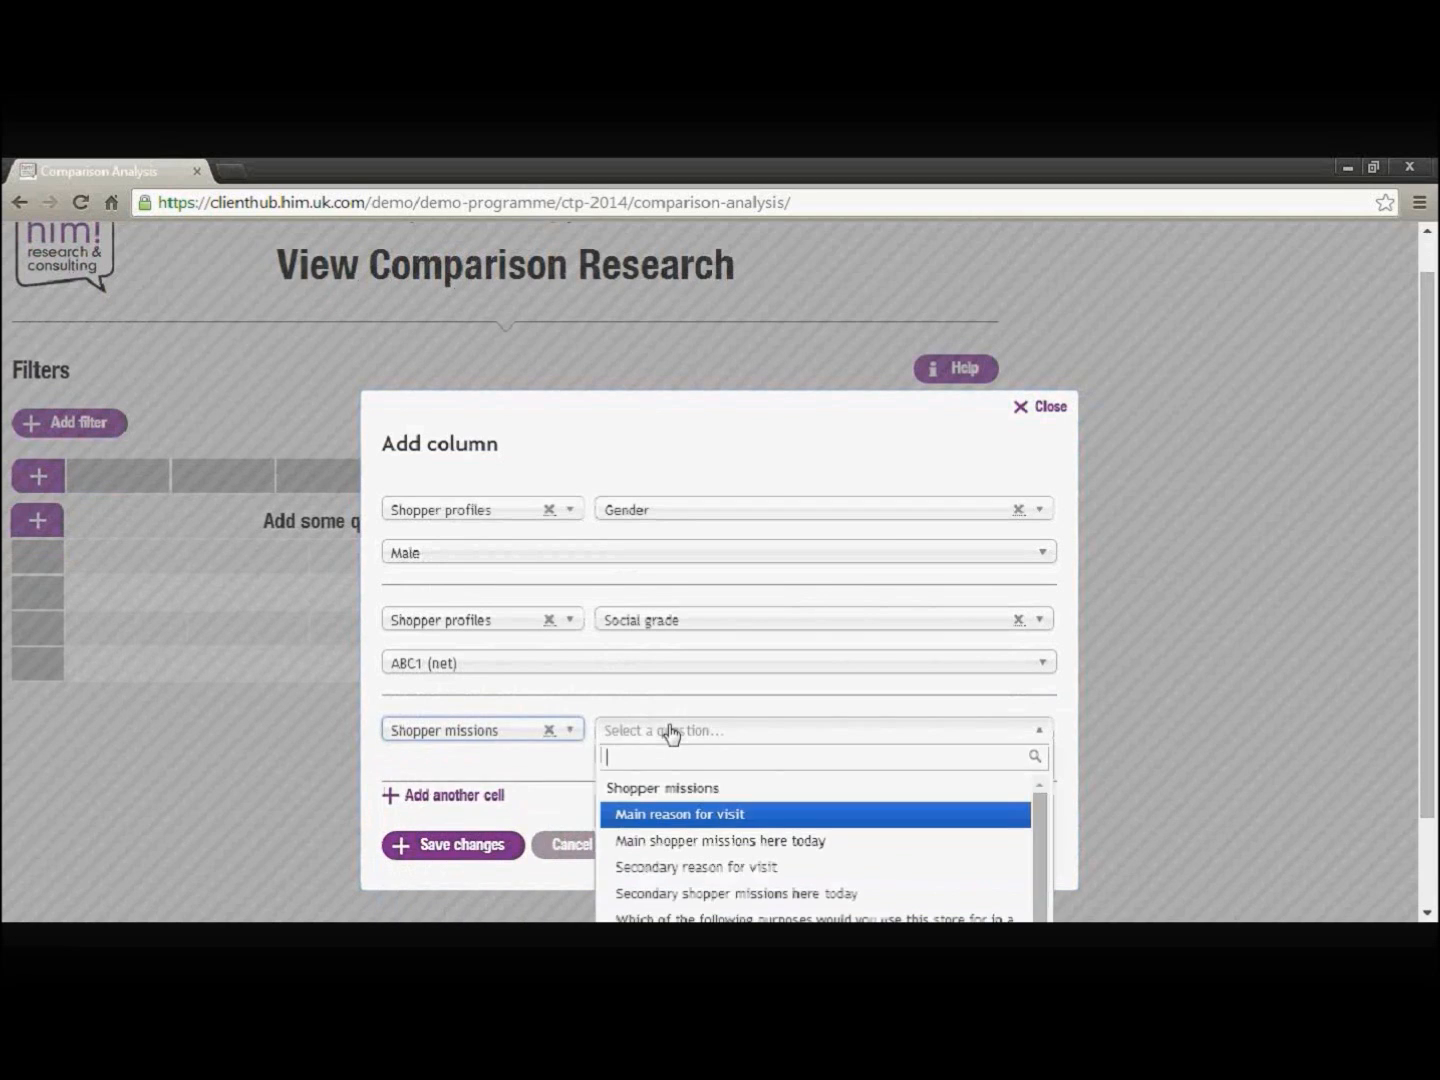
left_click(700, 841)
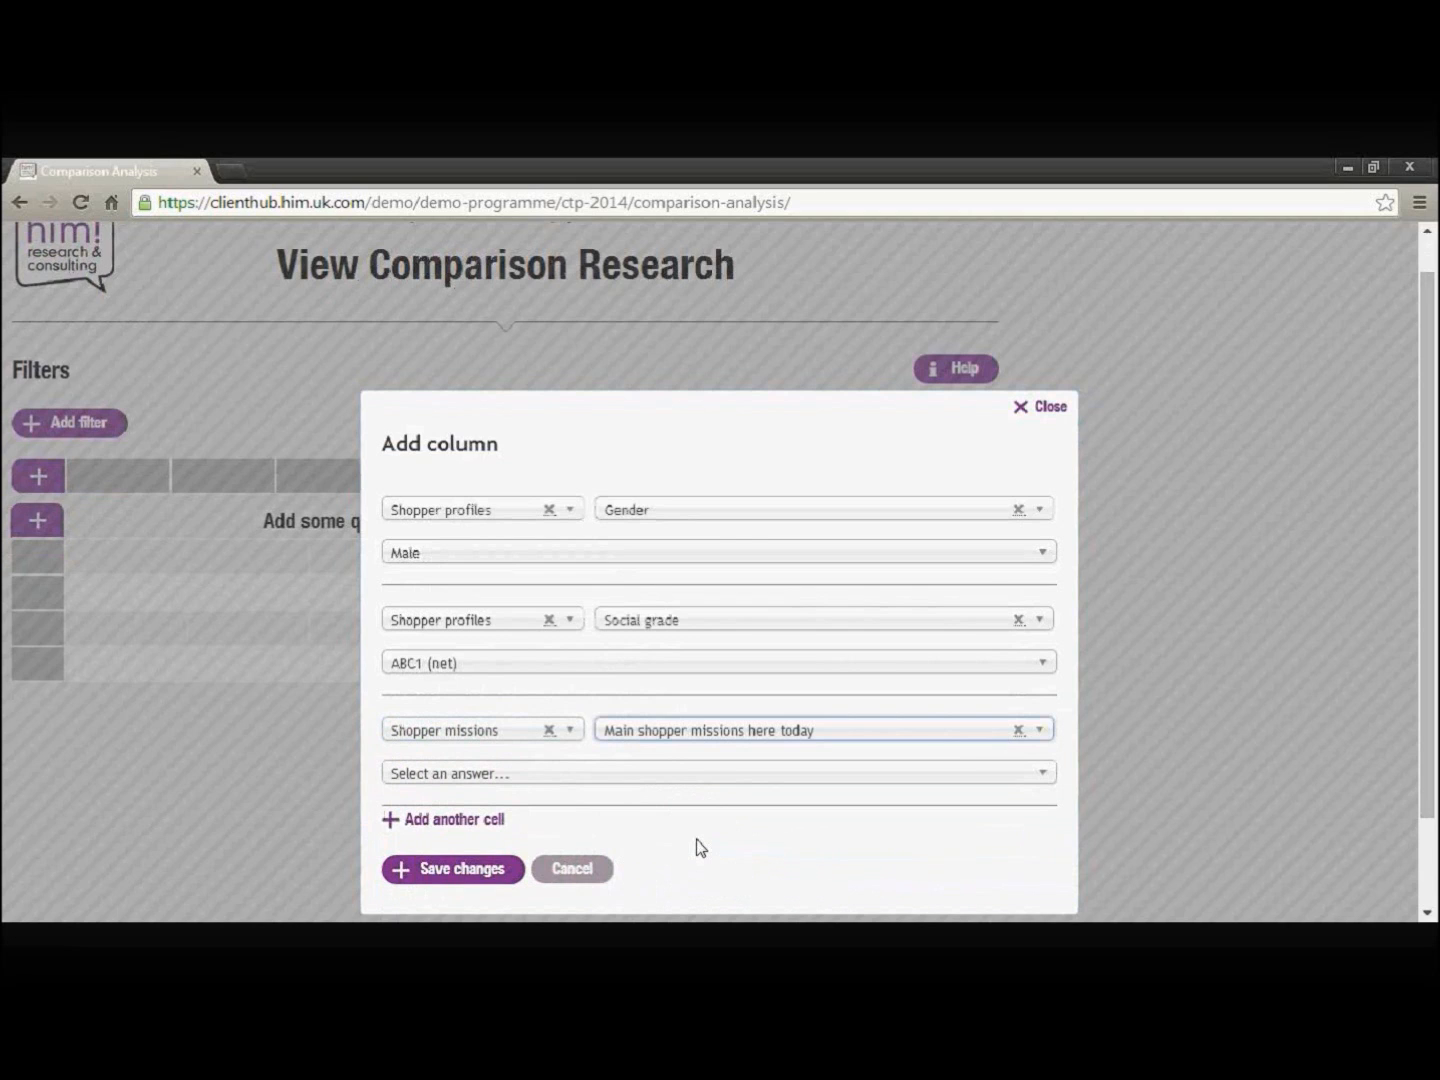
left_click(599, 773)
left_click(490, 869)
left_click(829, 839)
scroll(781, 847, "down", 1)
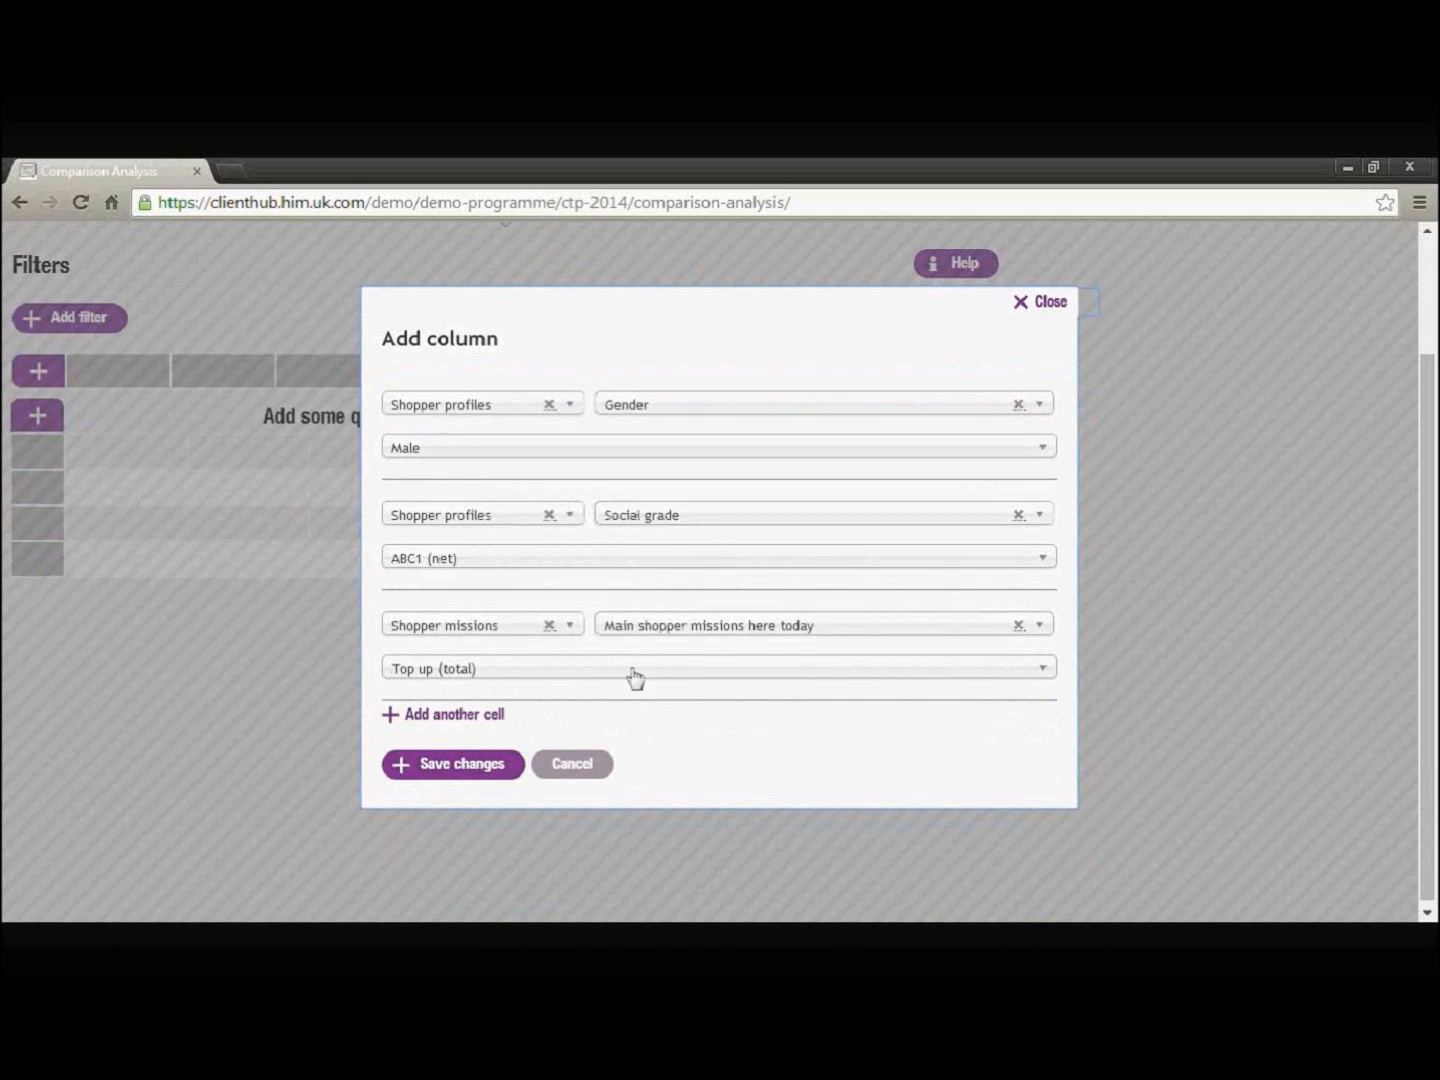
left_click(472, 767)
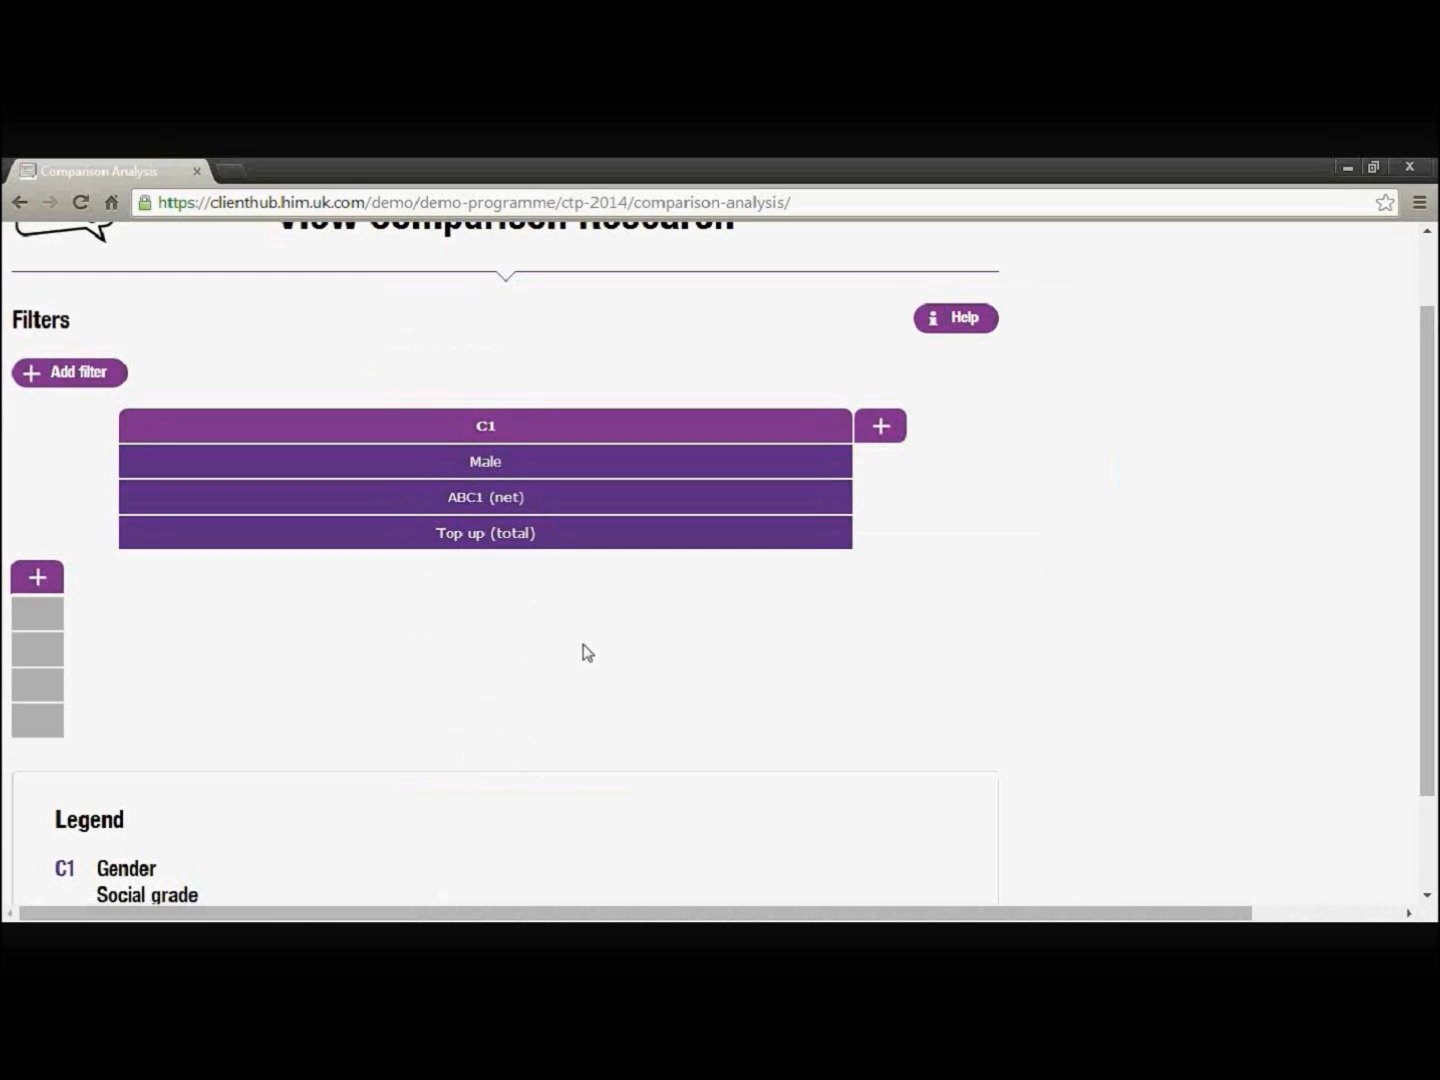
Step: Start a second comparison column with the Gender question from the Shopper profiles section and the answer Female
scroll(914, 661, "down", 1)
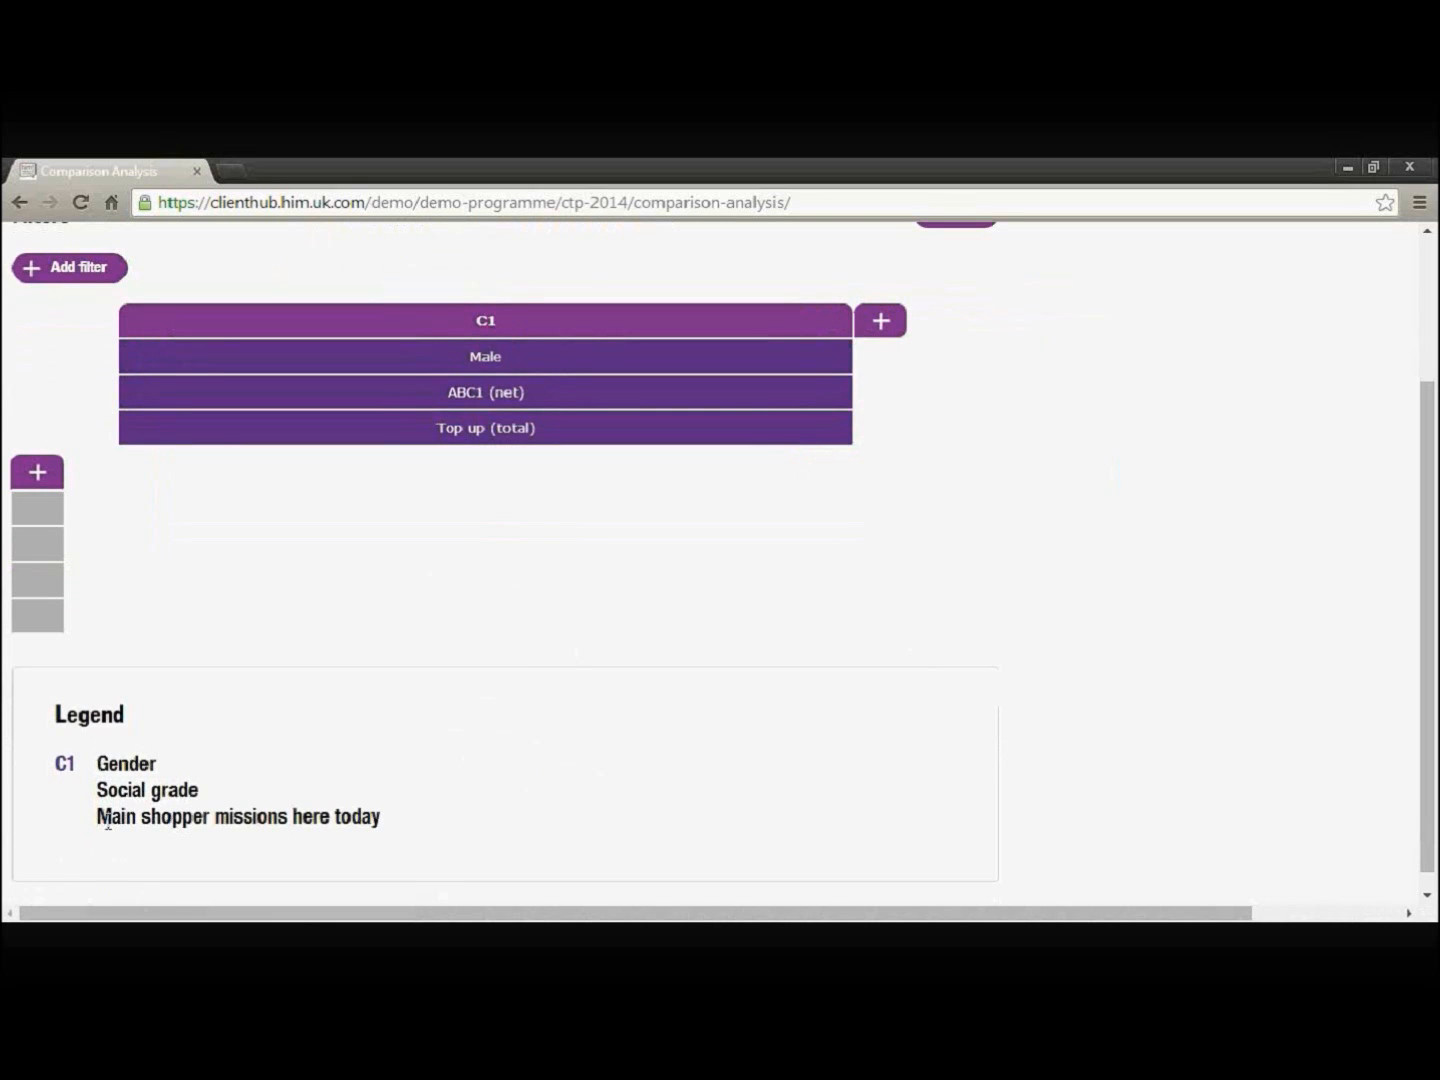
scroll(495, 758, "up", 1)
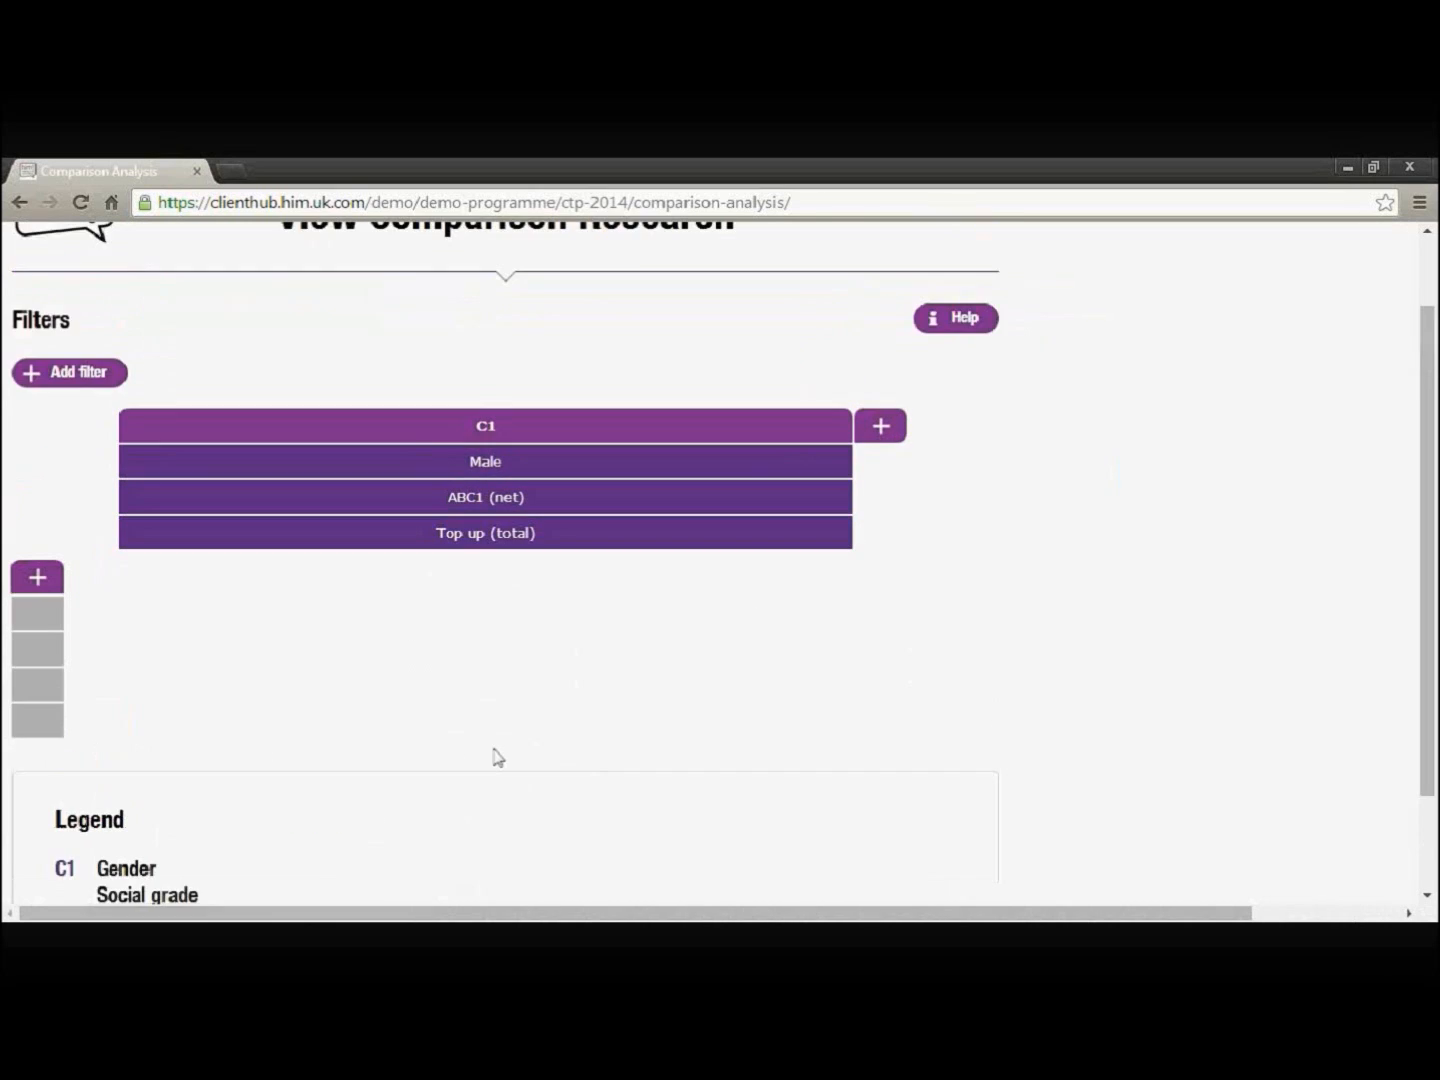
left_click(892, 429)
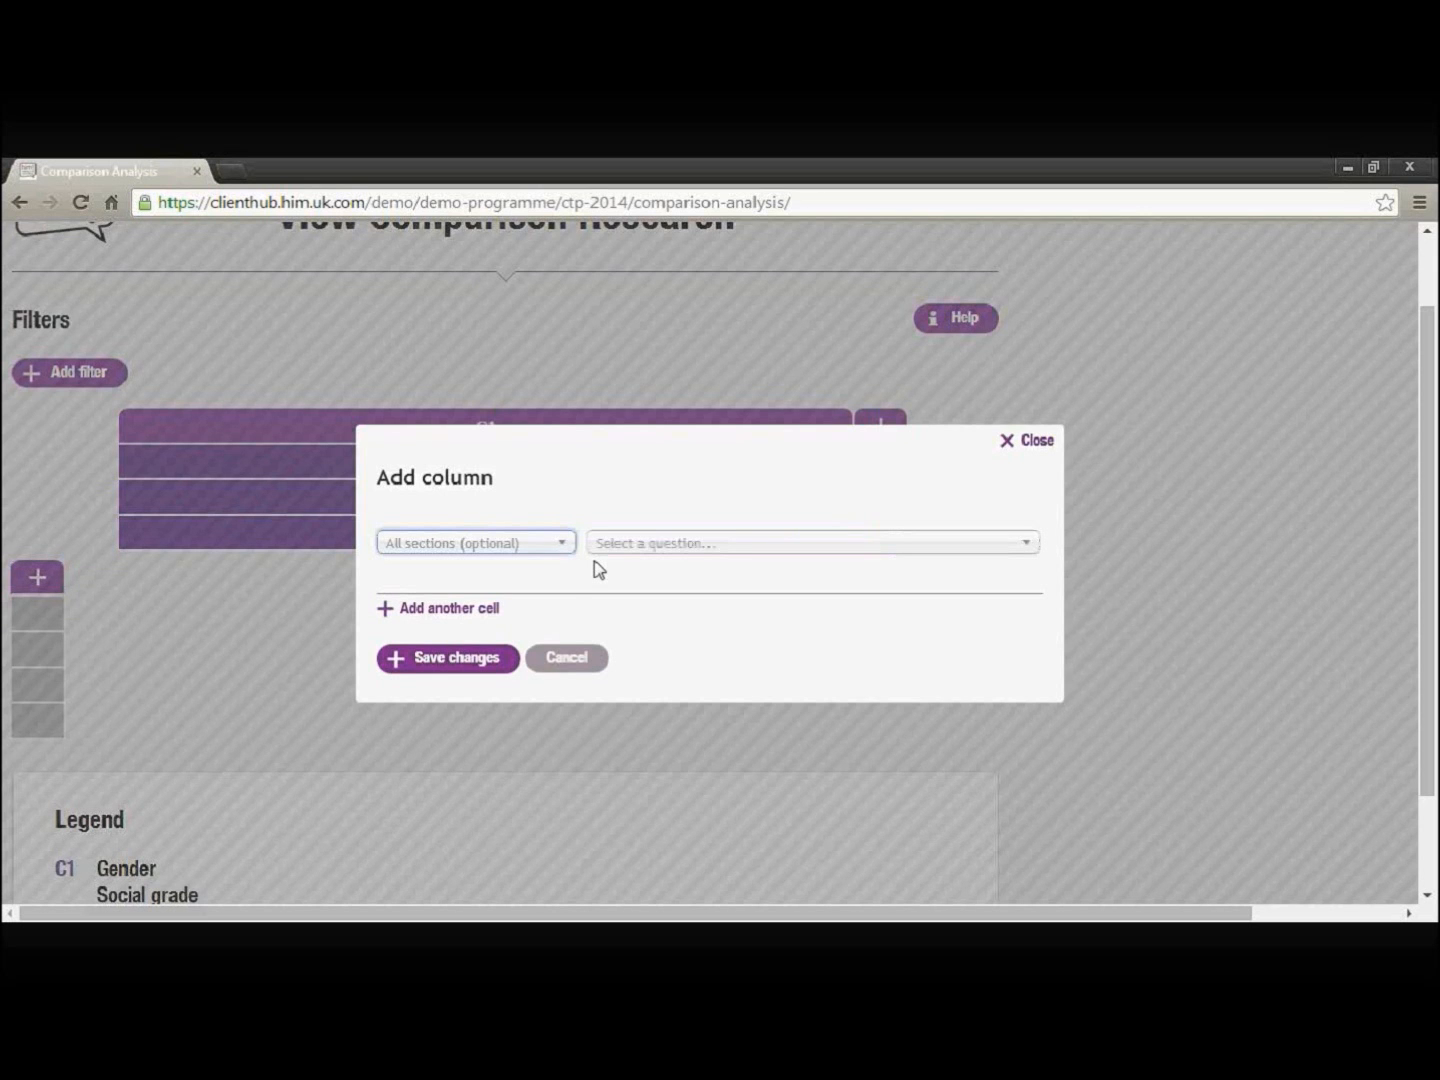
left_click(552, 544)
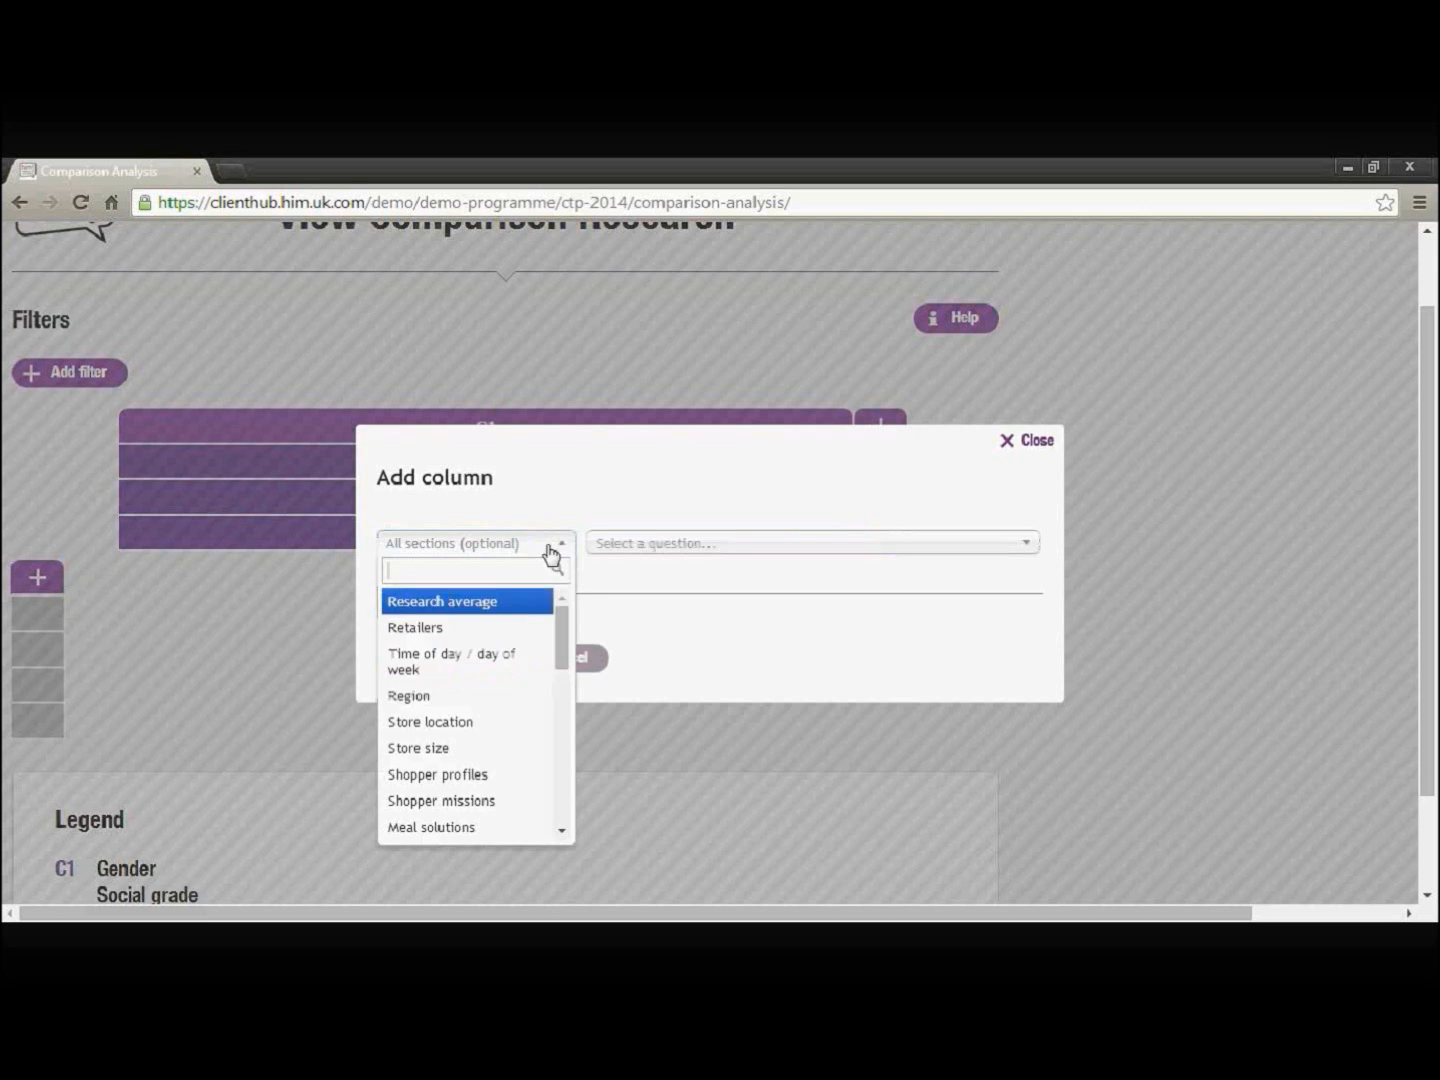
left_click(471, 786)
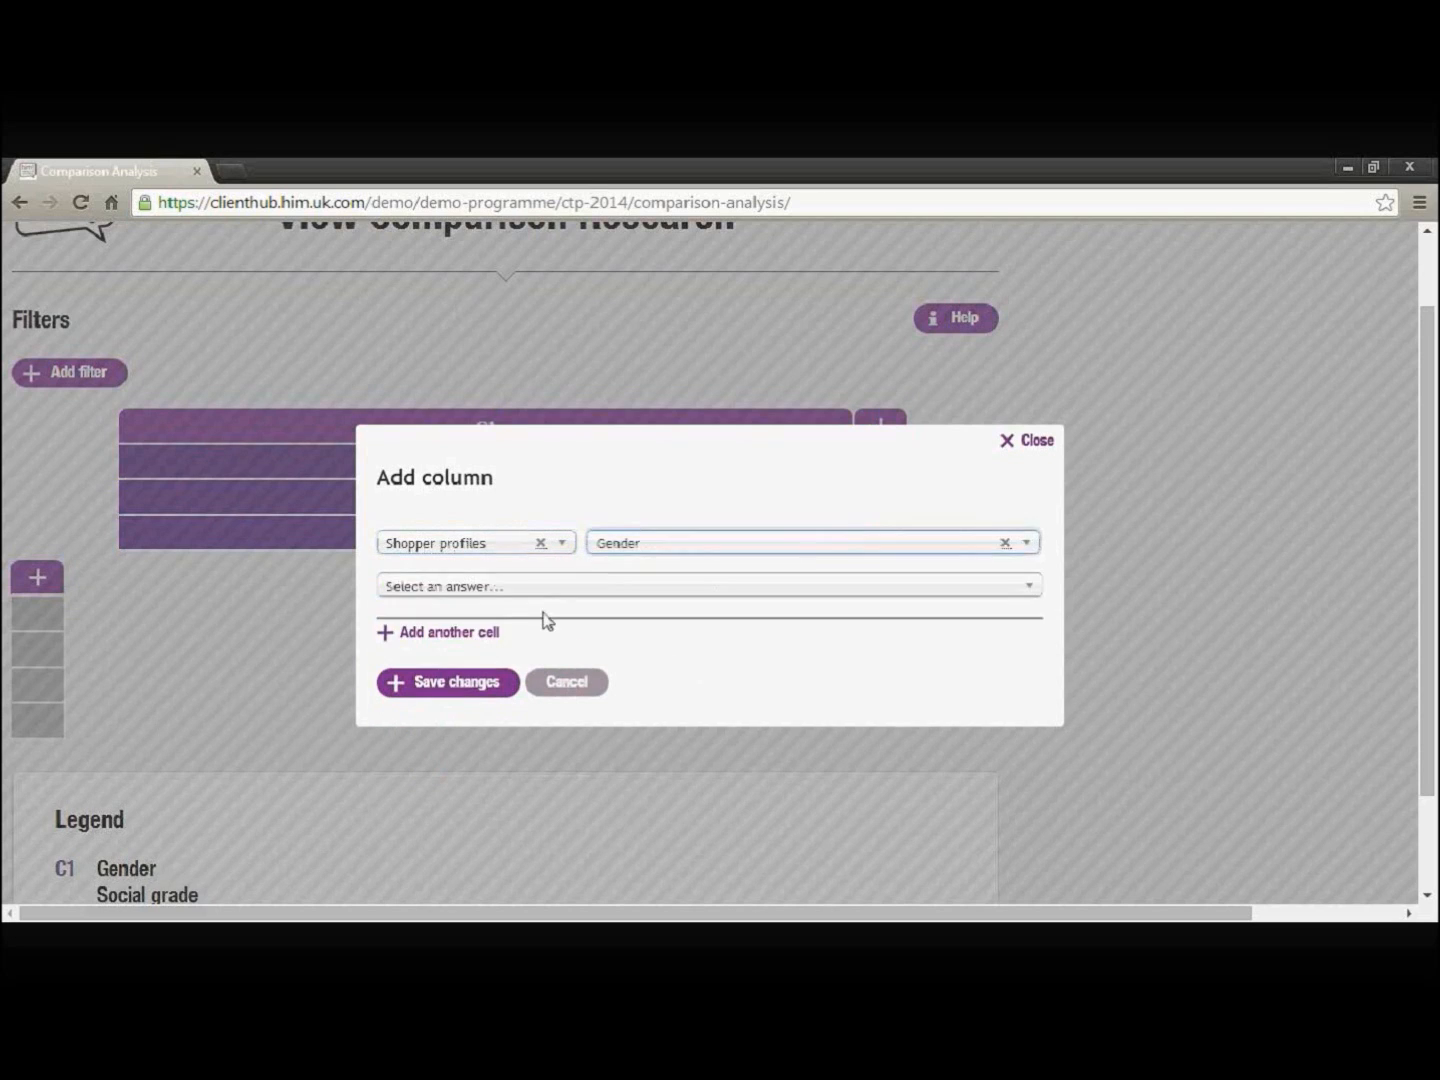
left_click(536, 590)
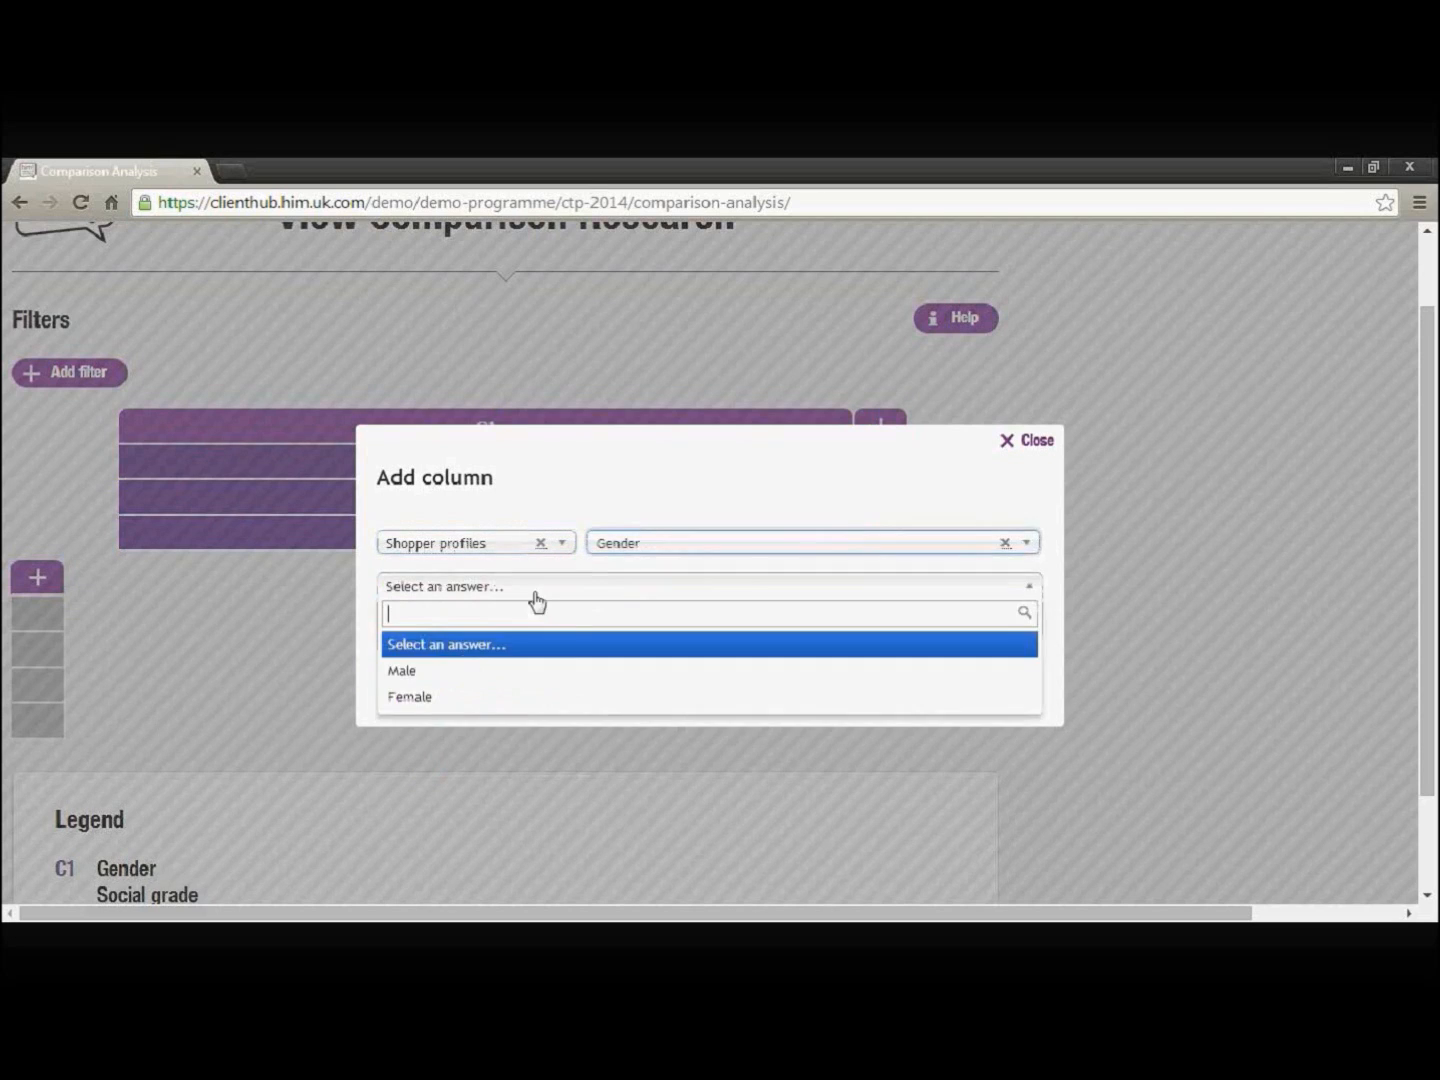
left_click(436, 704)
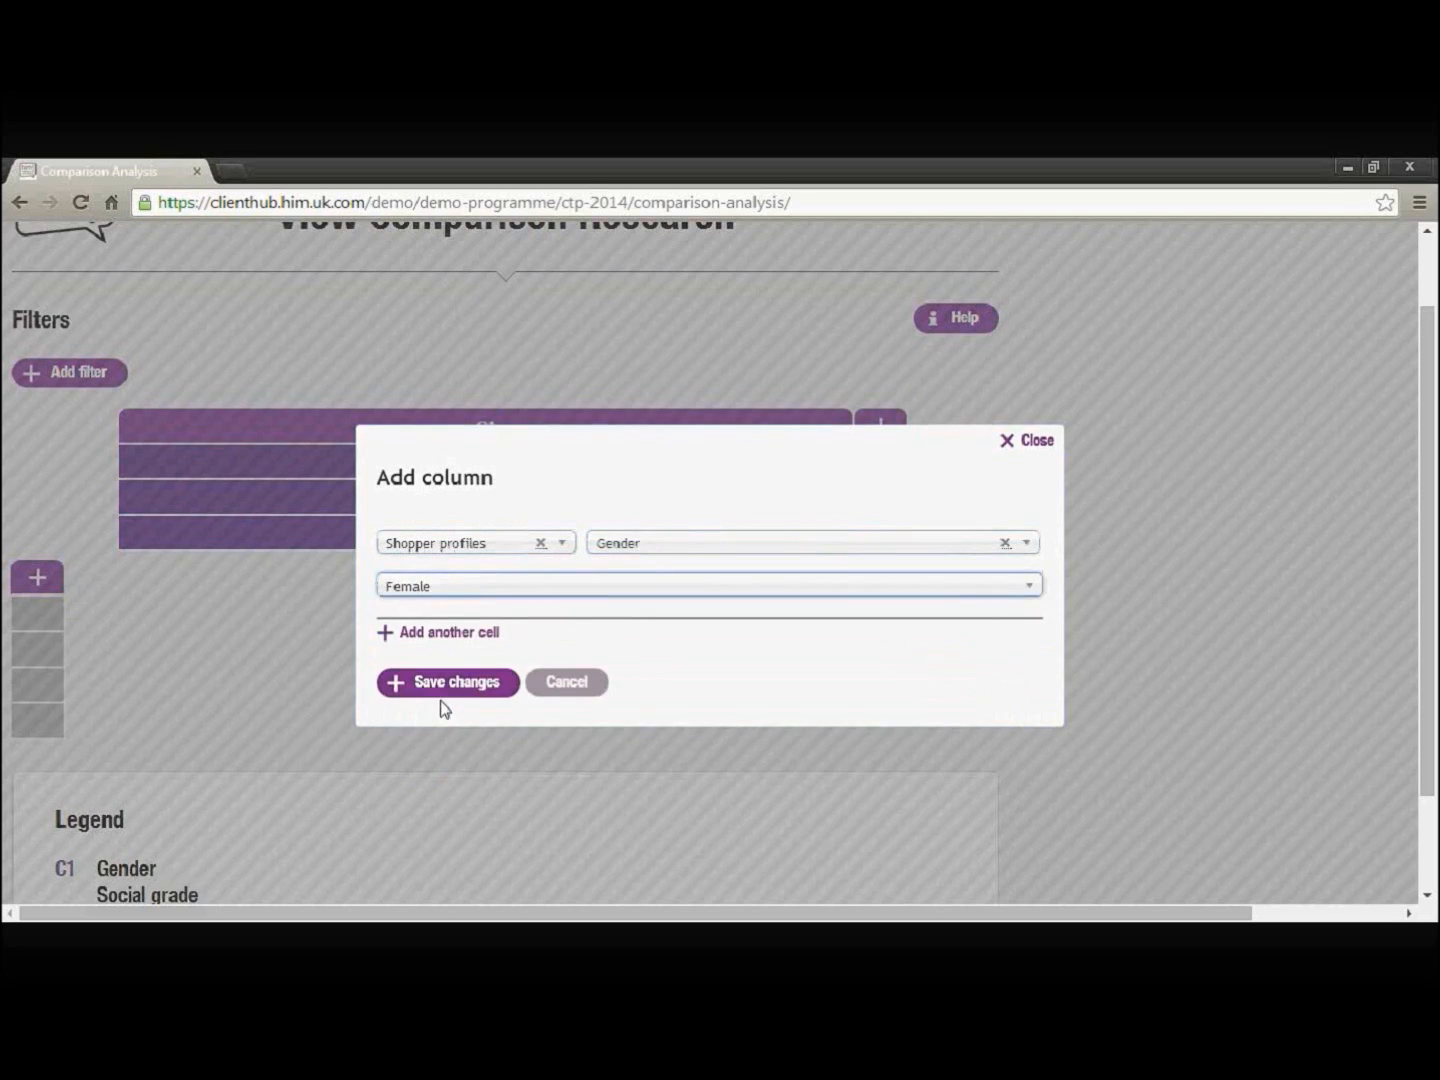
Step: Add a Social grade cell from Shopper profiles to the Female column with the answer ABC1 (net)
left_click(450, 634)
scroll(491, 711, "down", 1)
left_click(499, 606)
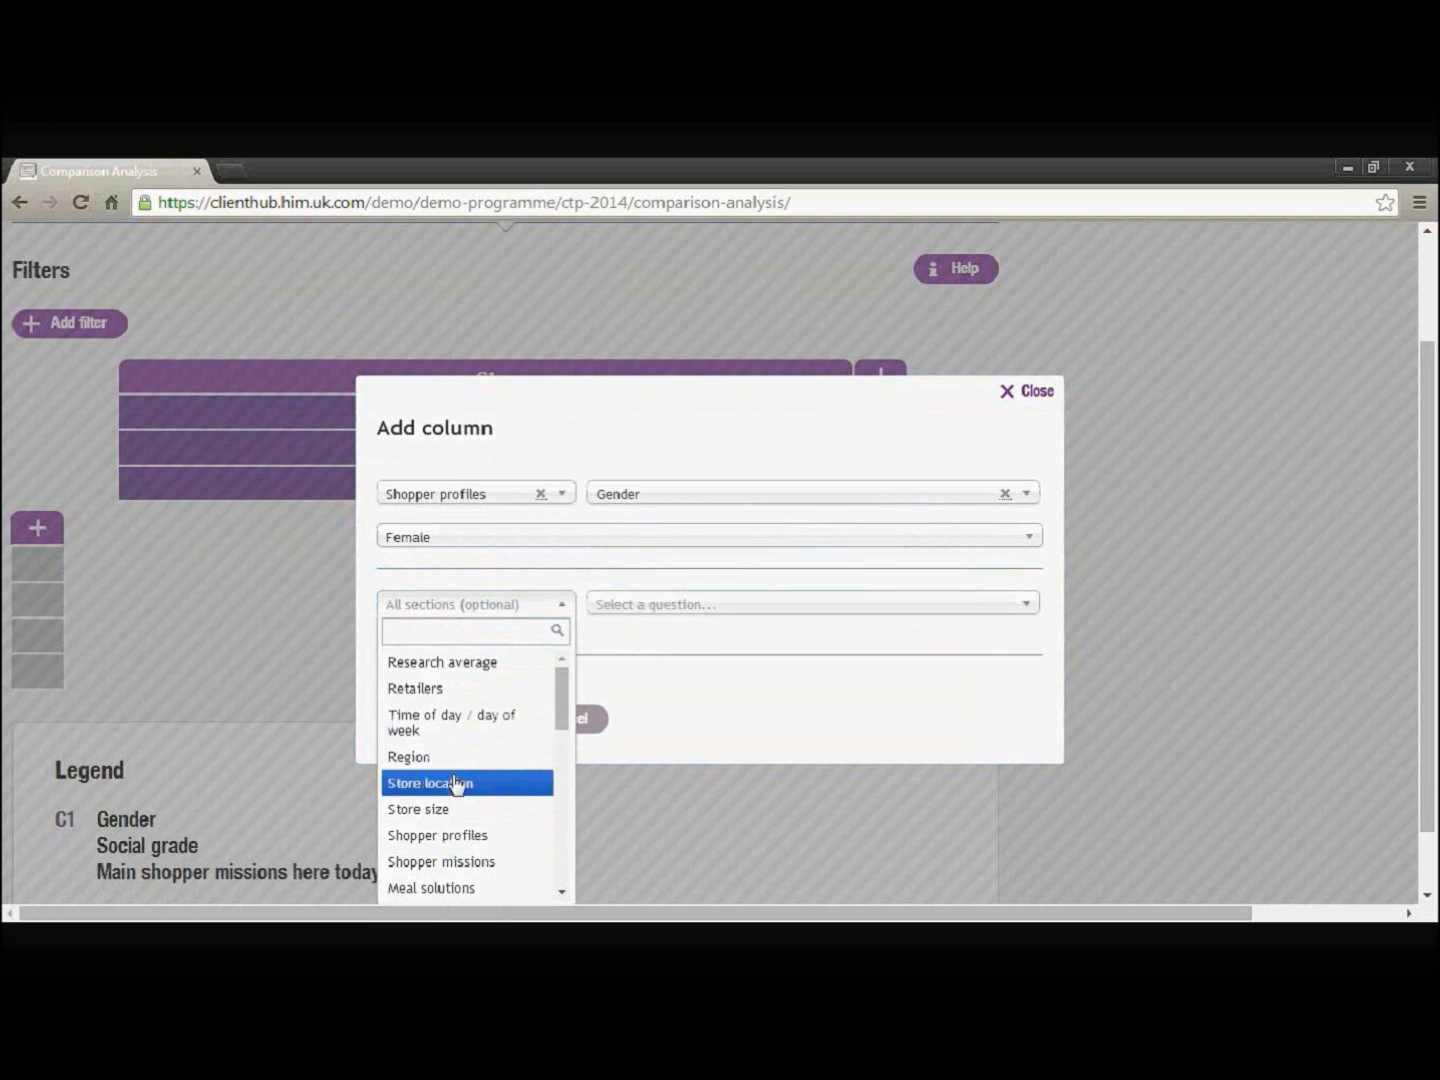
left_click(437, 834)
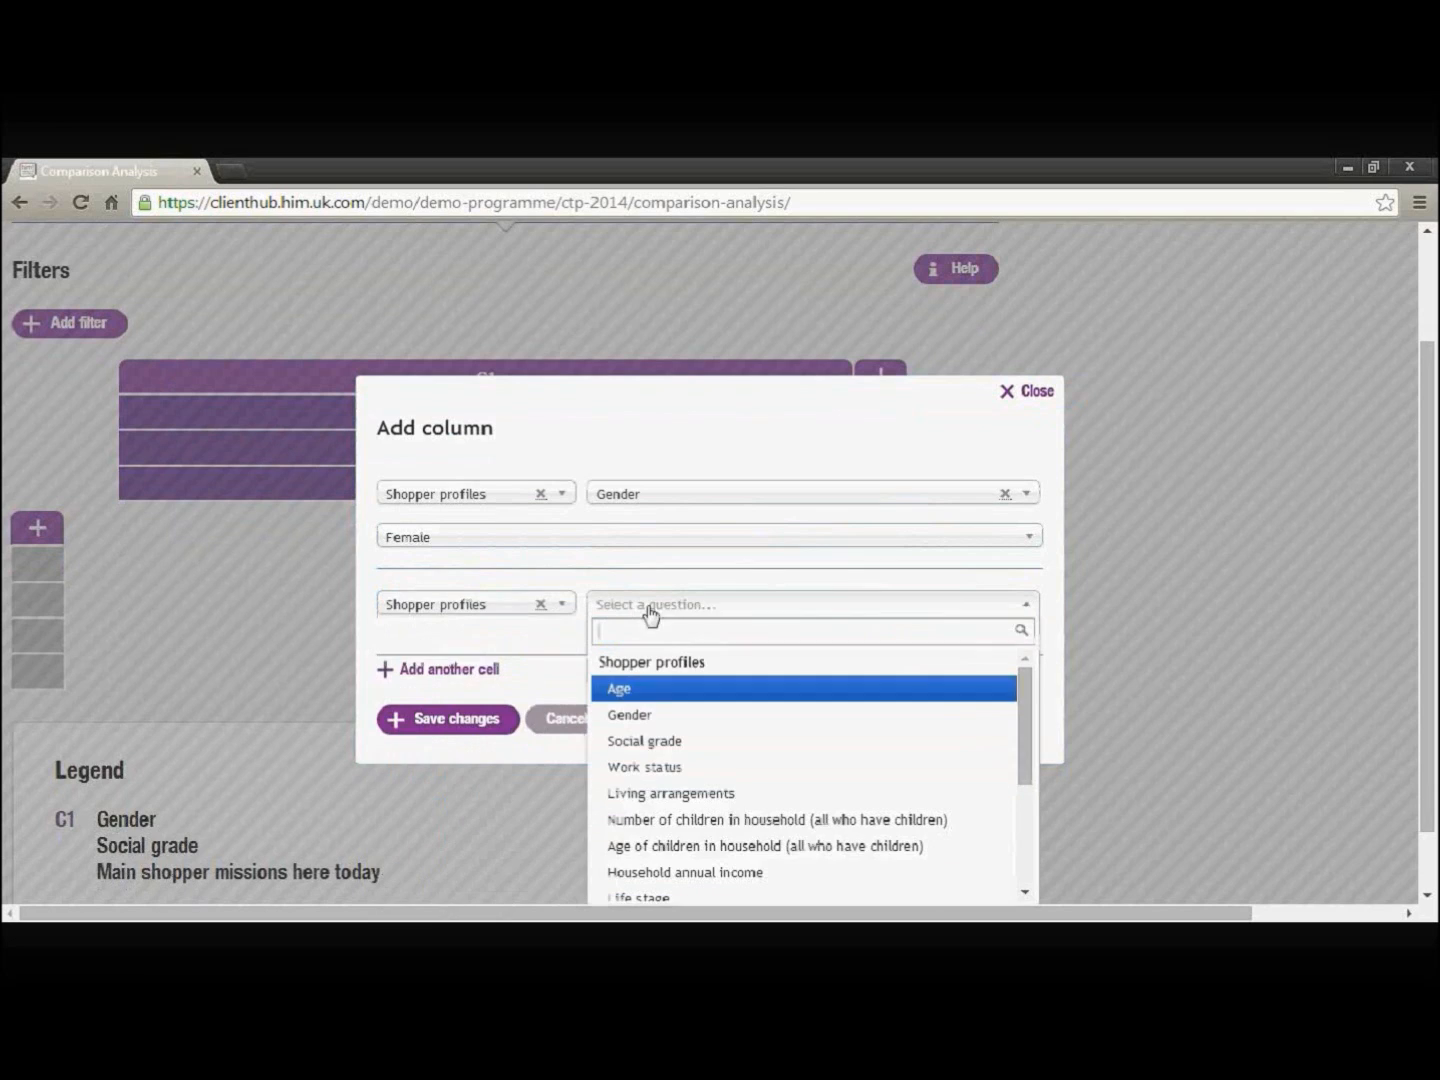
left_click(640, 751)
left_click(491, 650)
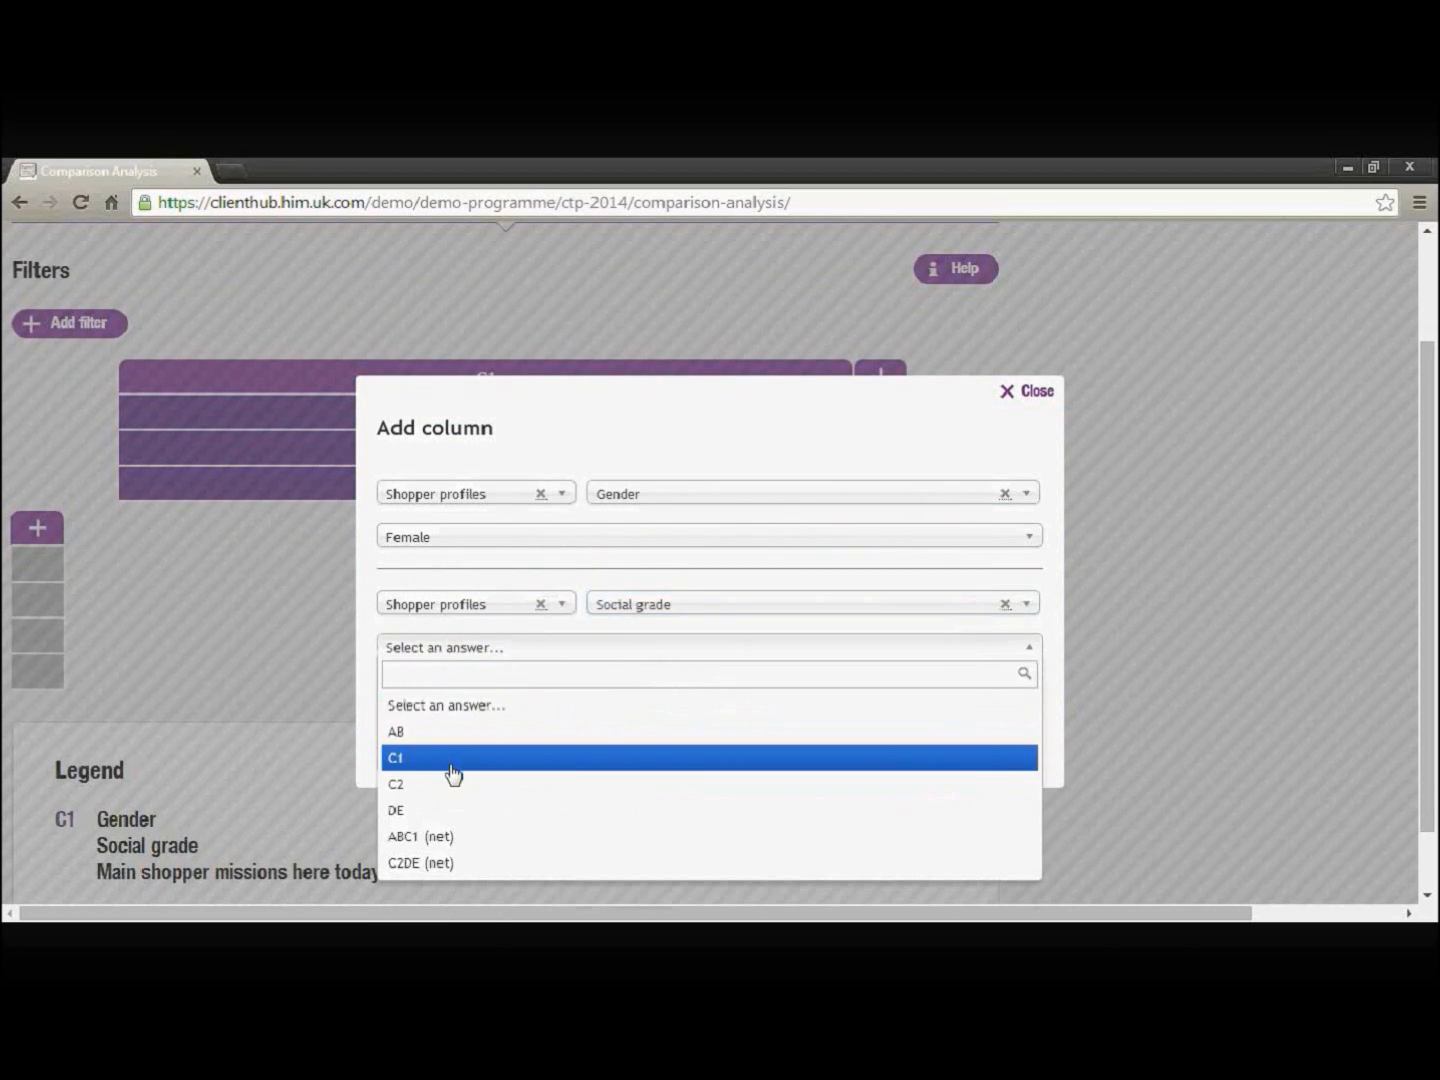
left_click(440, 838)
Step: Add a third cell to the Female column using Main shopper missions here today from Shopper missions with the answer Food to go, and save the column
left_click(469, 698)
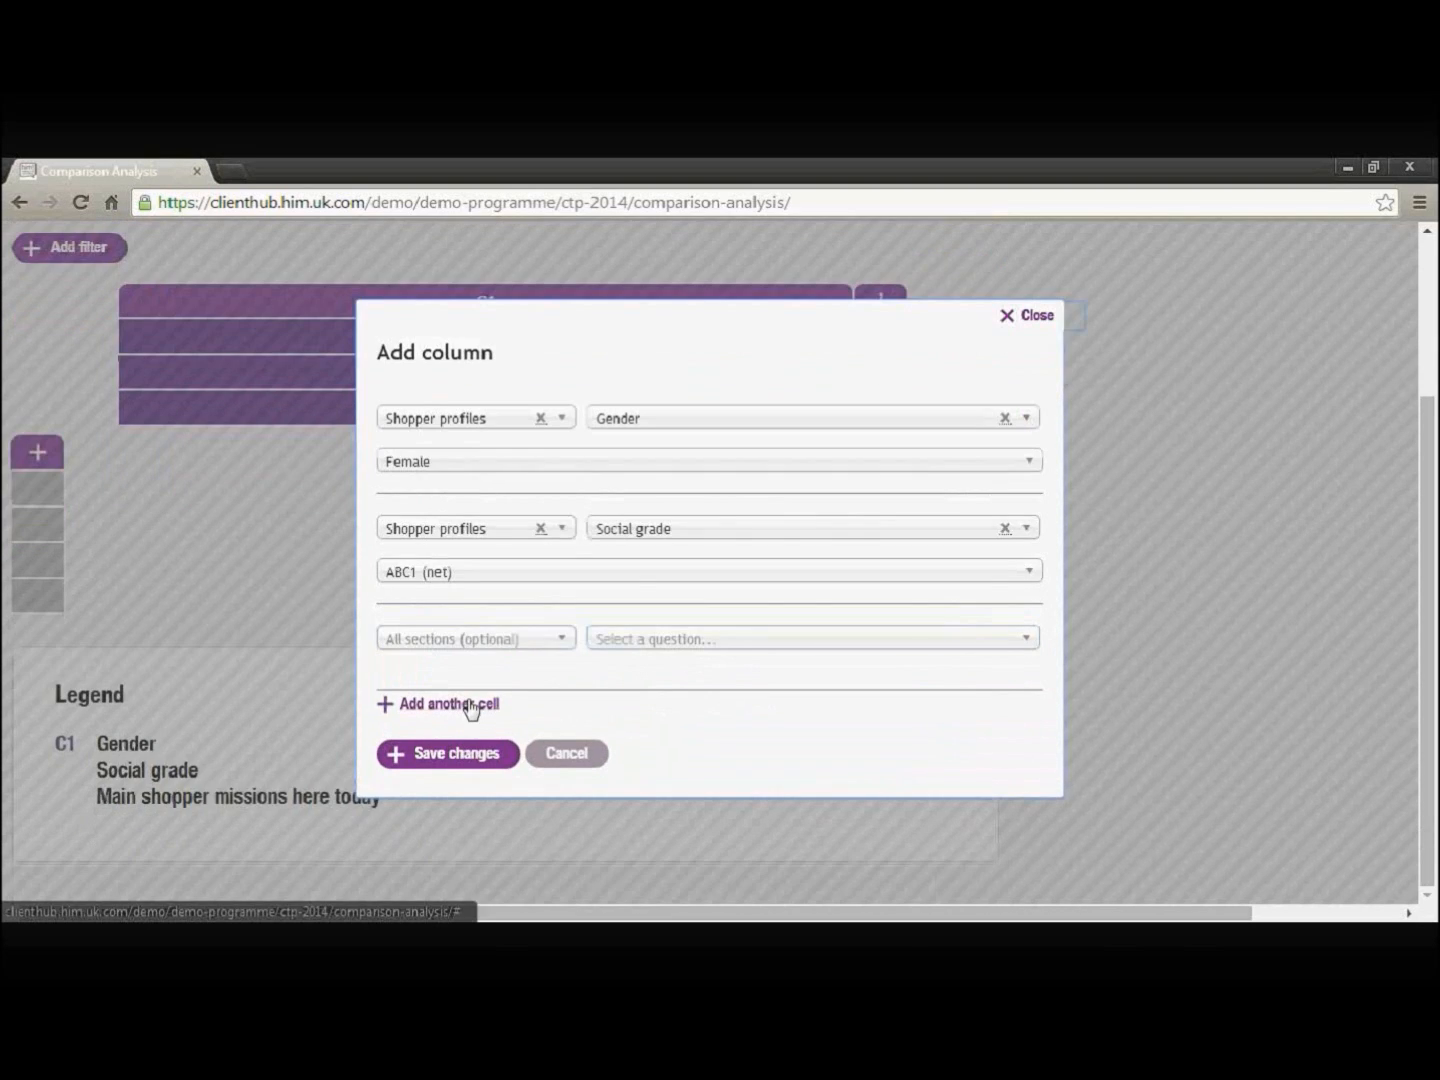
left_click(530, 639)
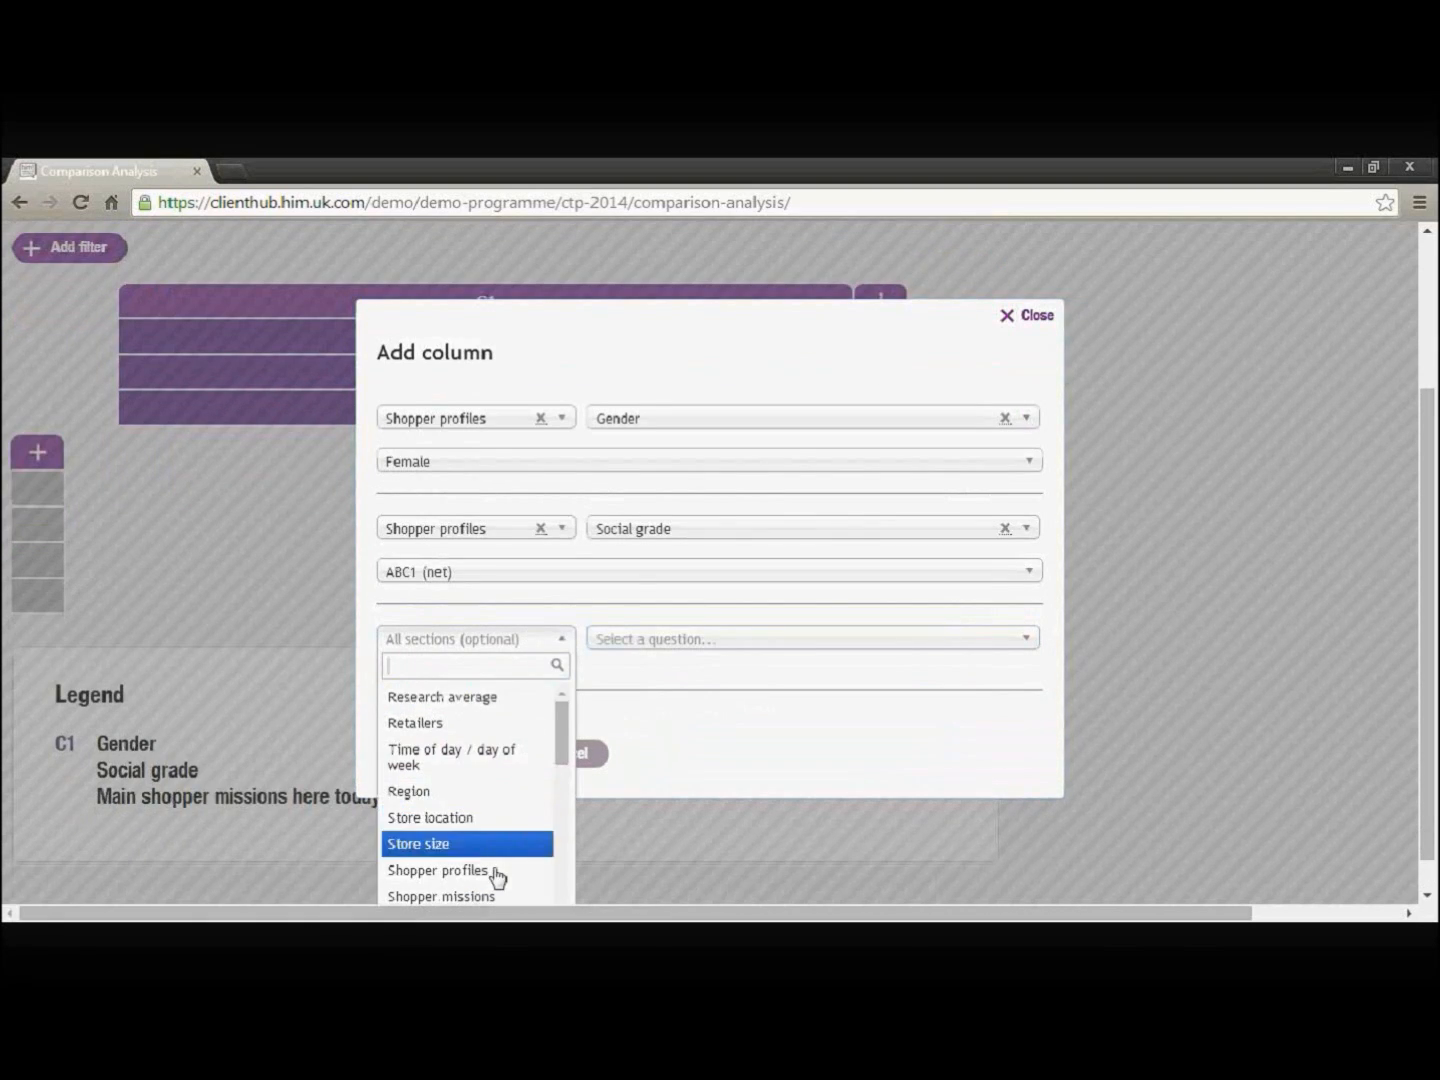
left_click(470, 895)
left_click(691, 644)
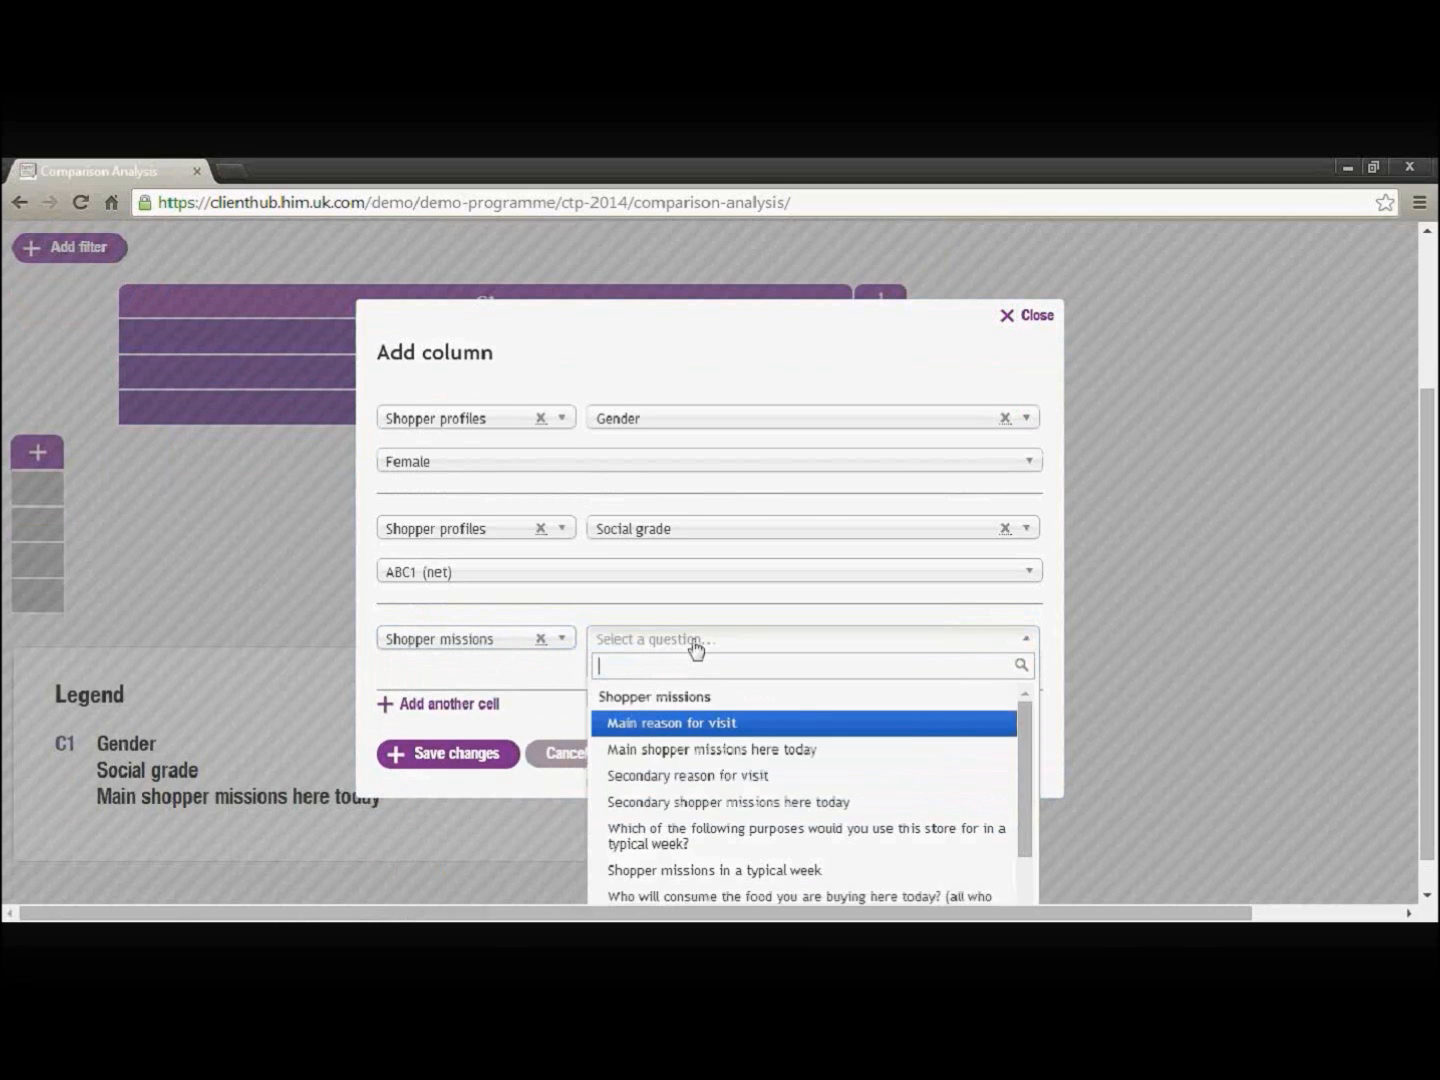
left_click(676, 757)
left_click(546, 680)
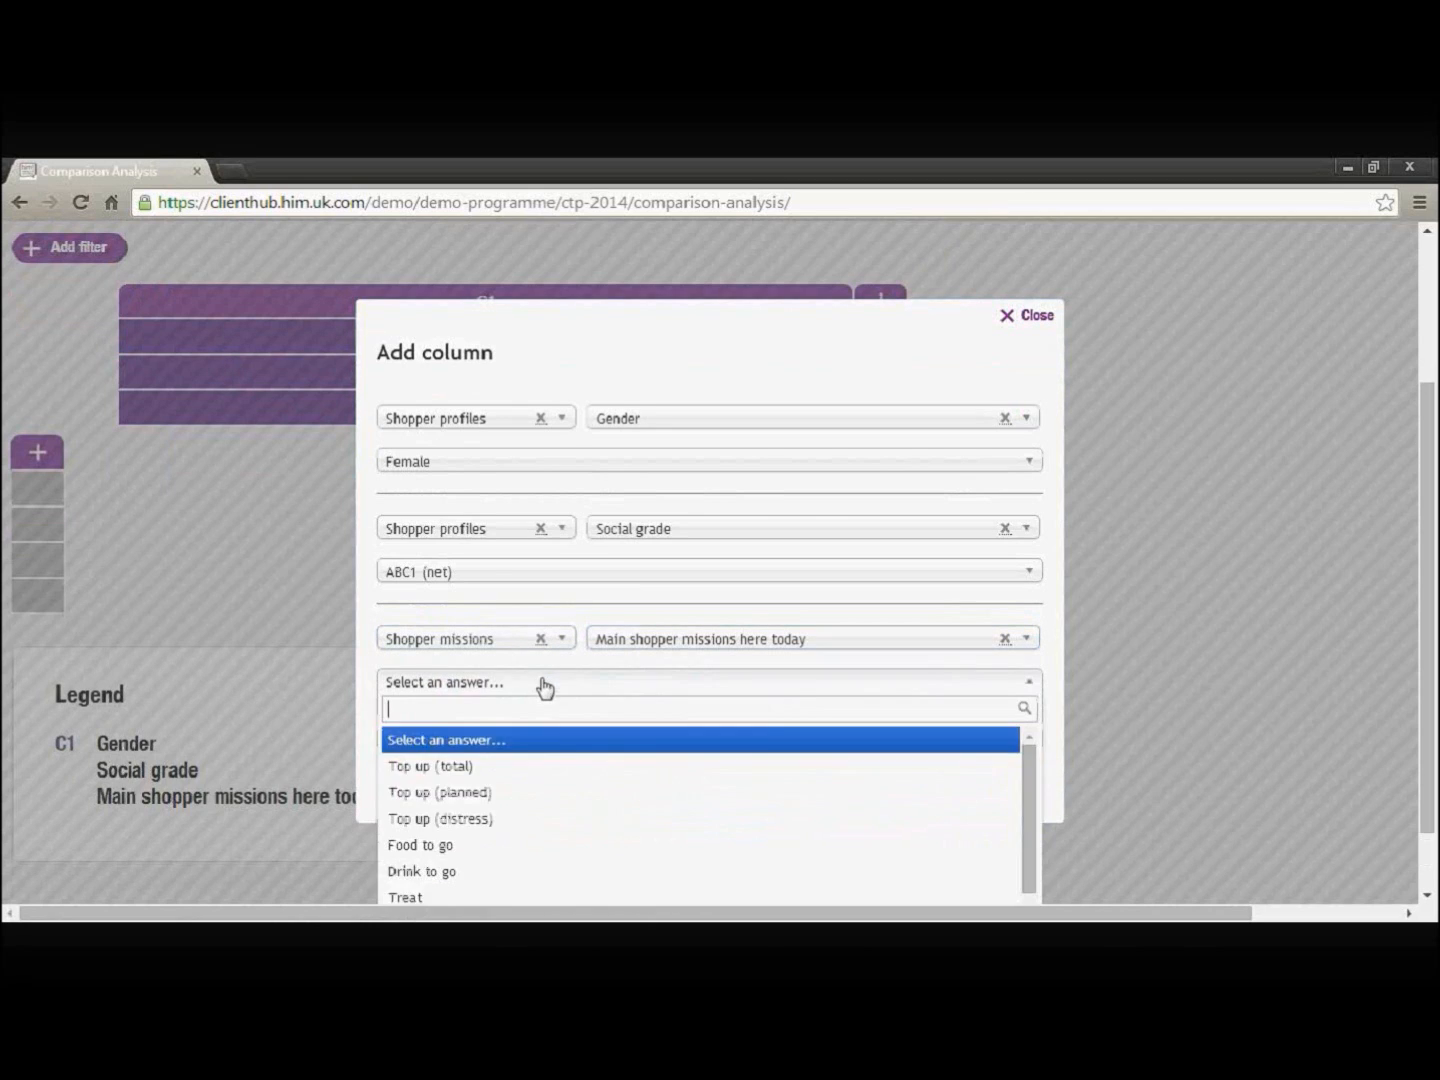
scroll(553, 783, "down", 2)
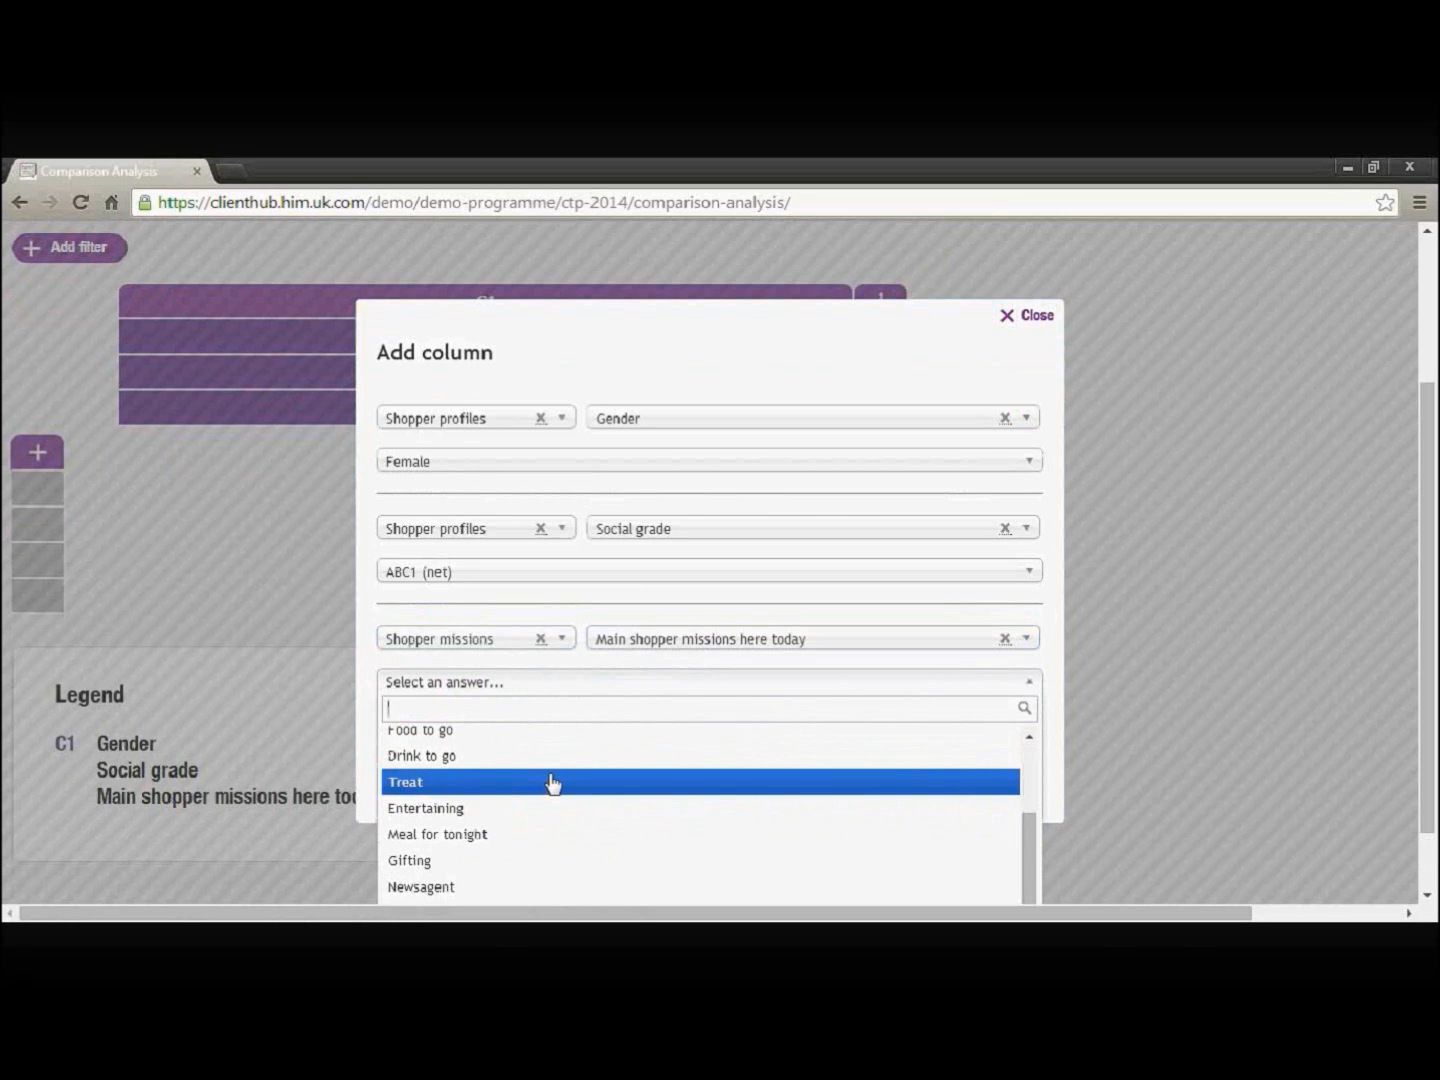
left_click(444, 740)
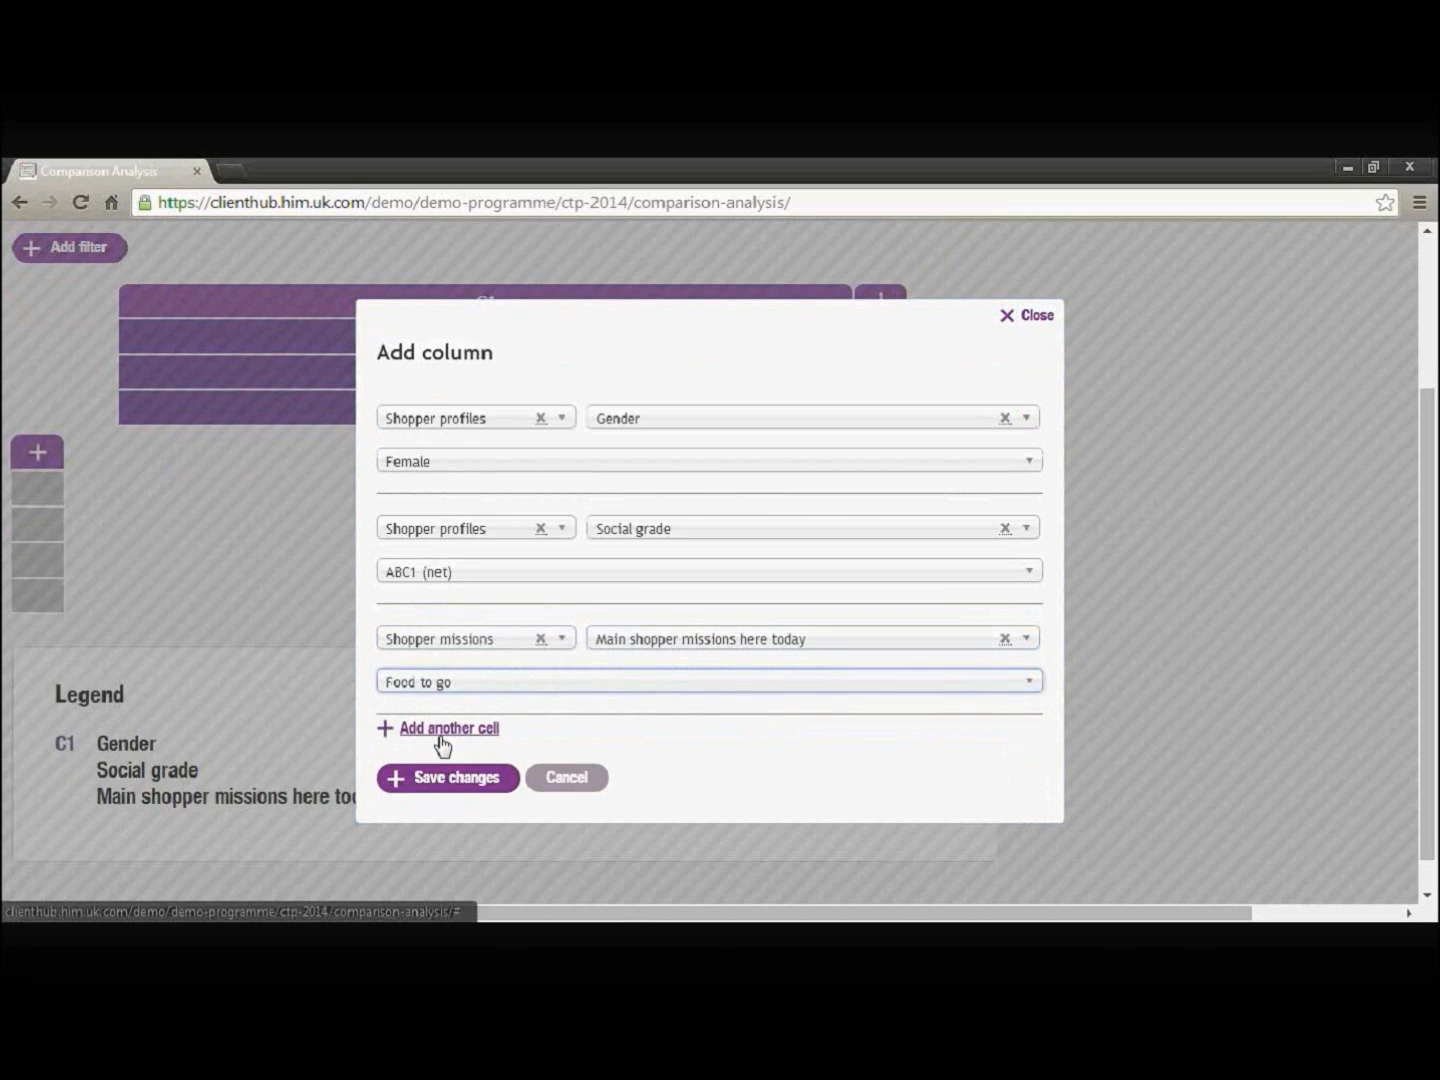
left_click(449, 778)
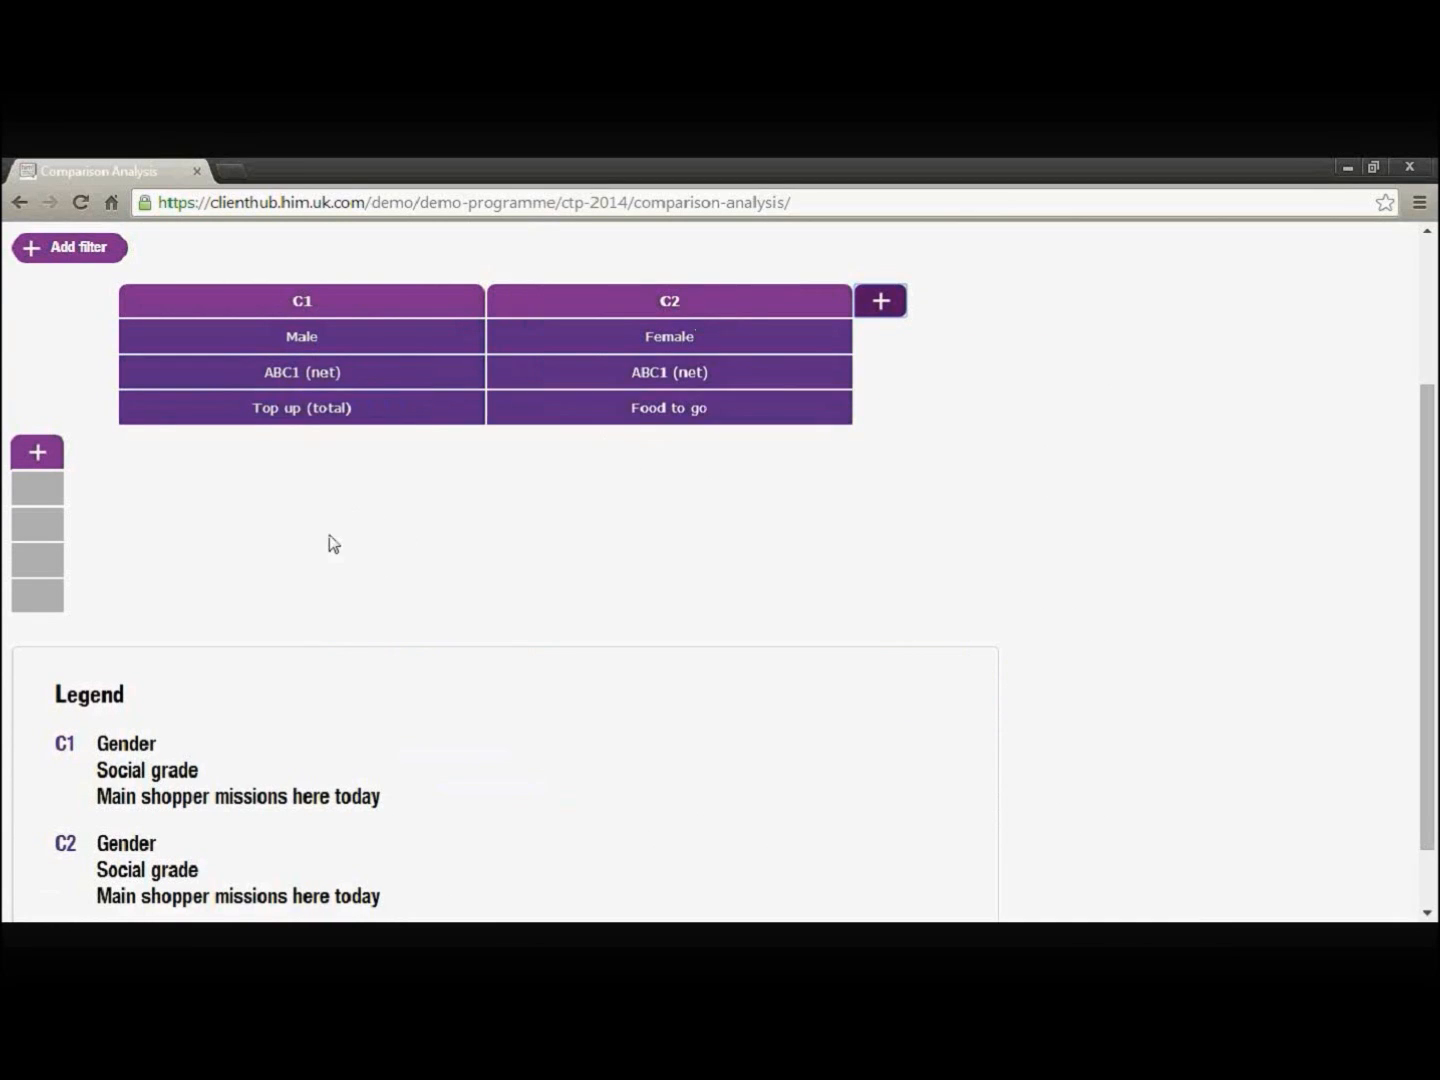
Step: Start adding a row question from the Visit frequency section: "How often do you visit this particular shop in general?"
scroll(330, 543, "up", 1)
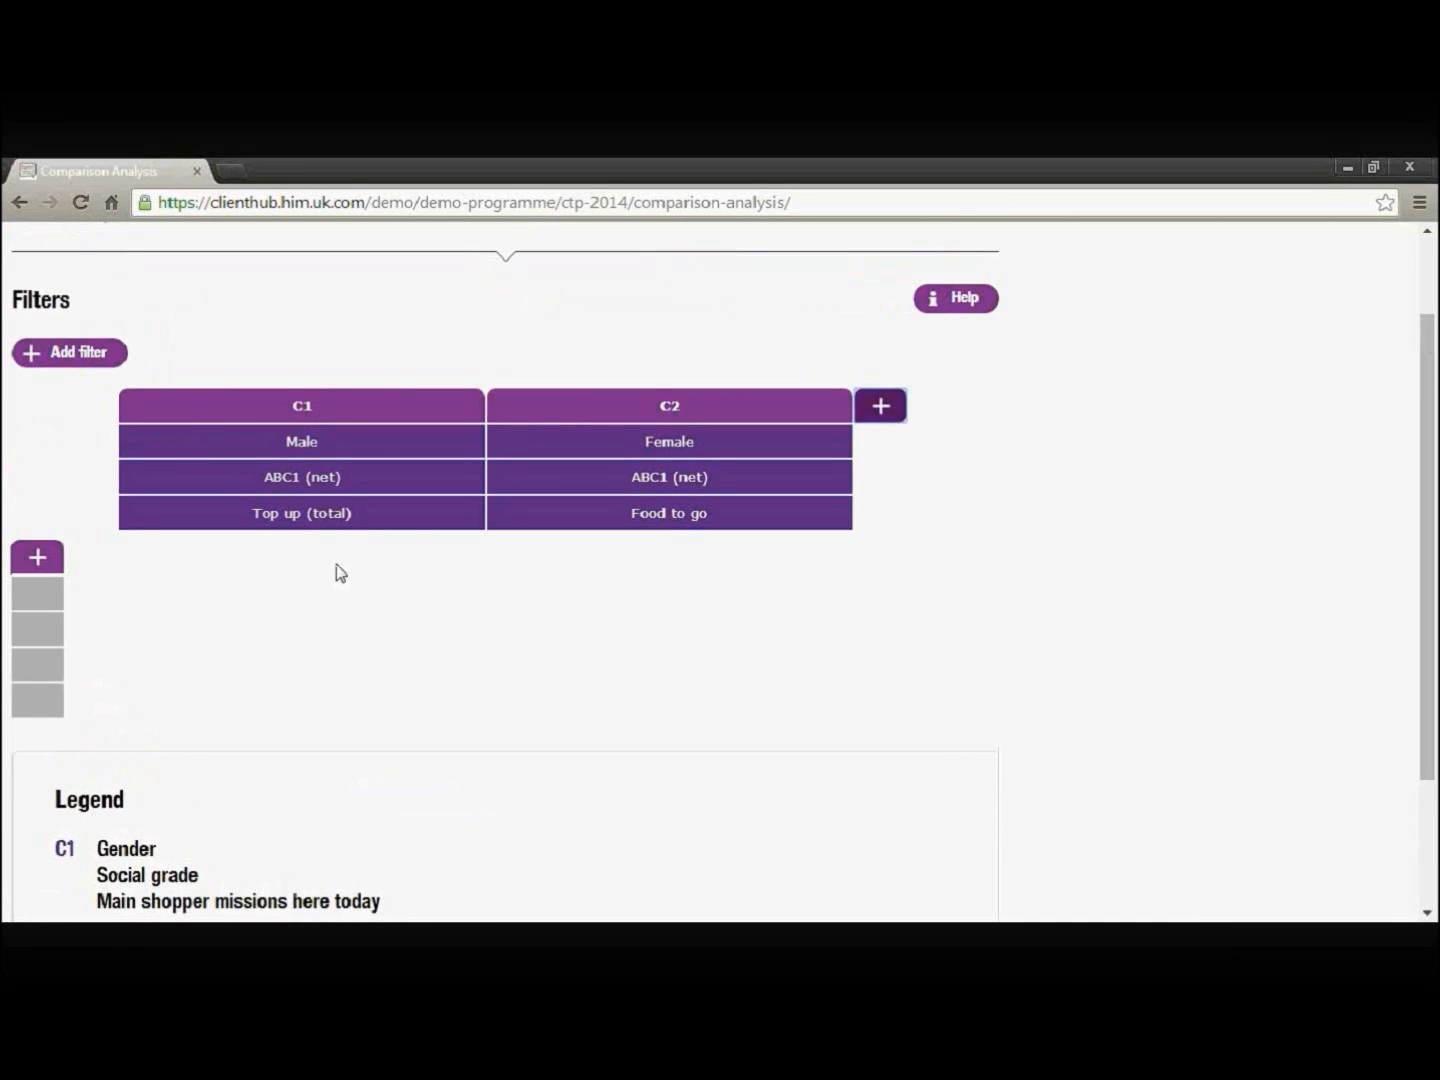
left_click(46, 566)
left_click(563, 569)
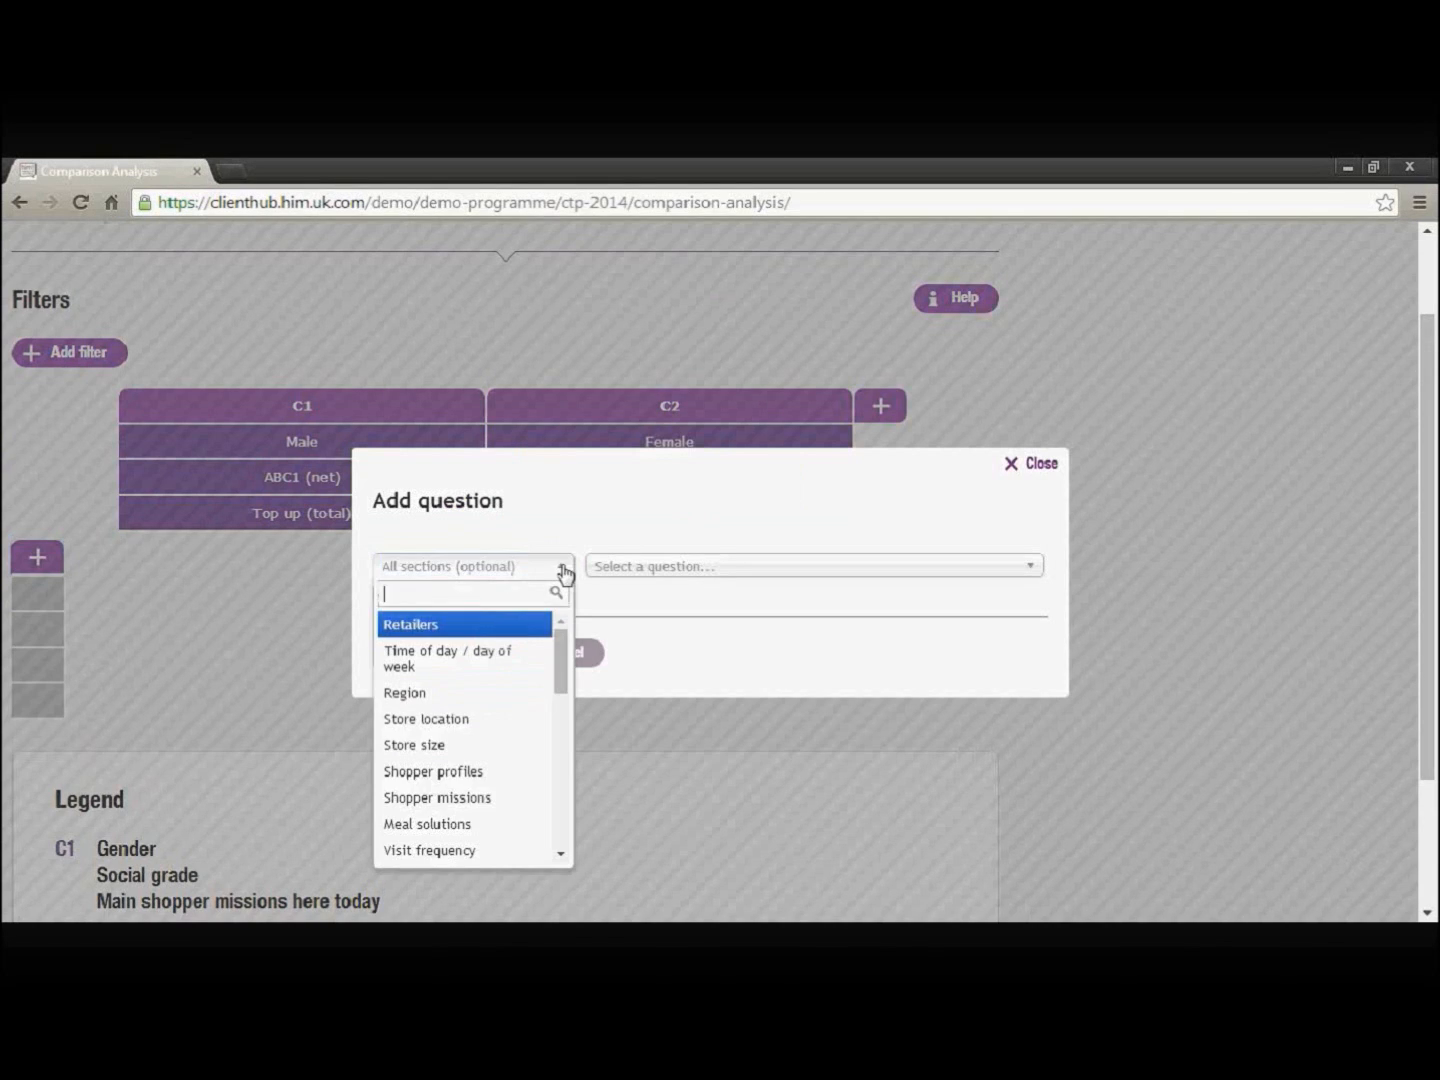
scroll(563, 655, "down", 1)
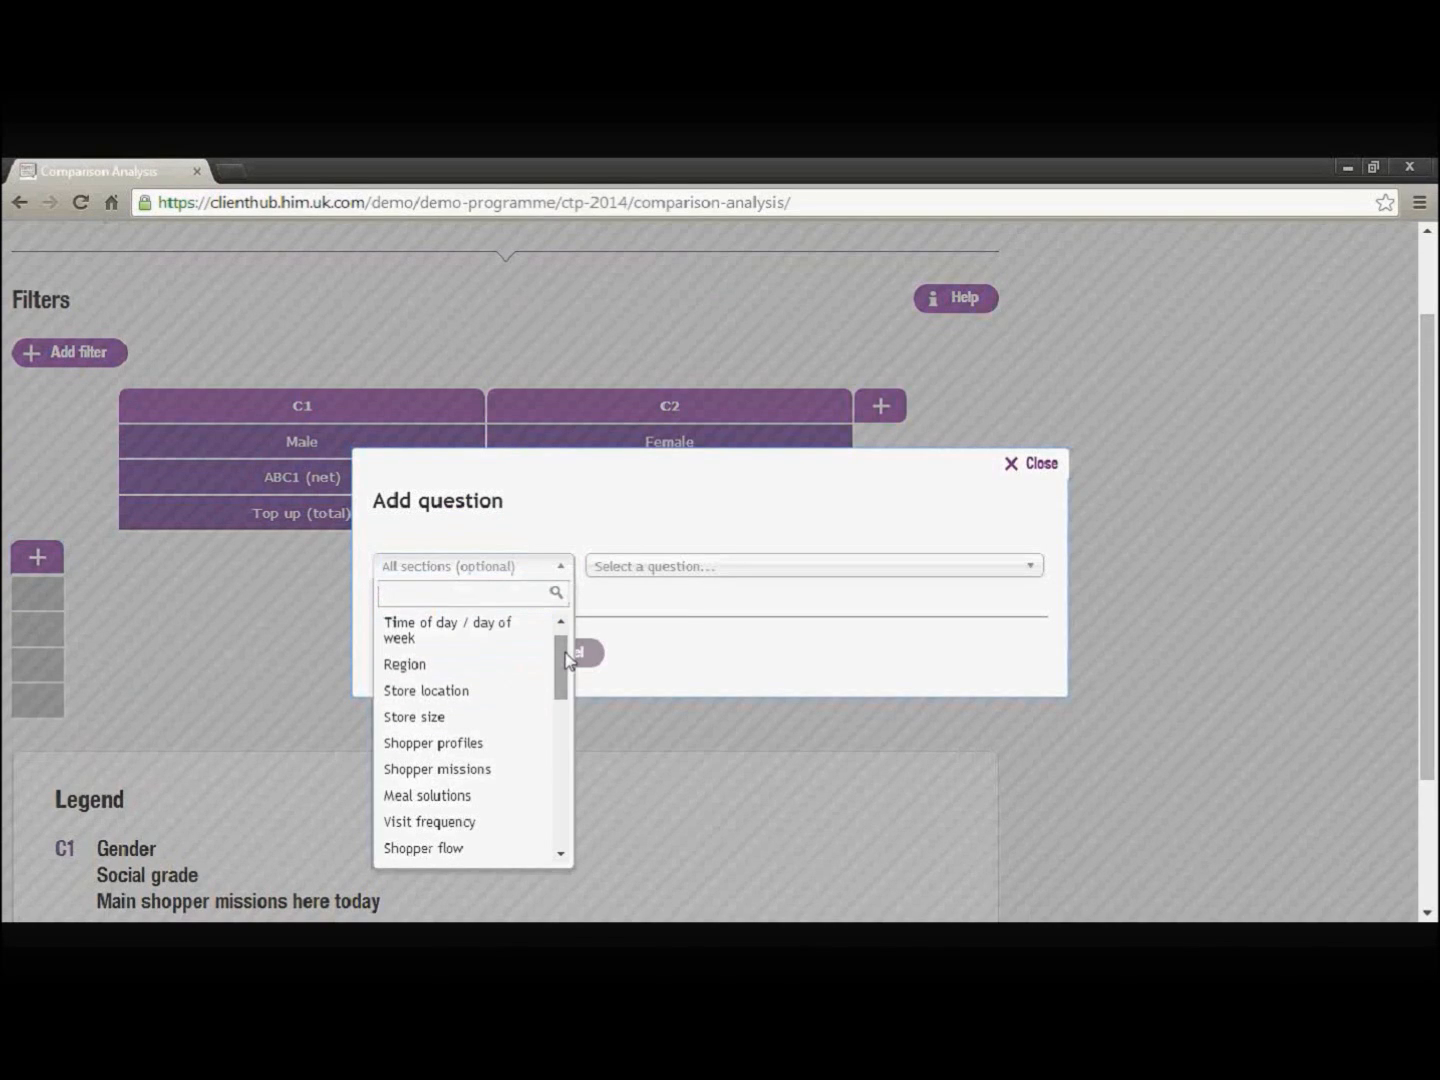
left_click(482, 824)
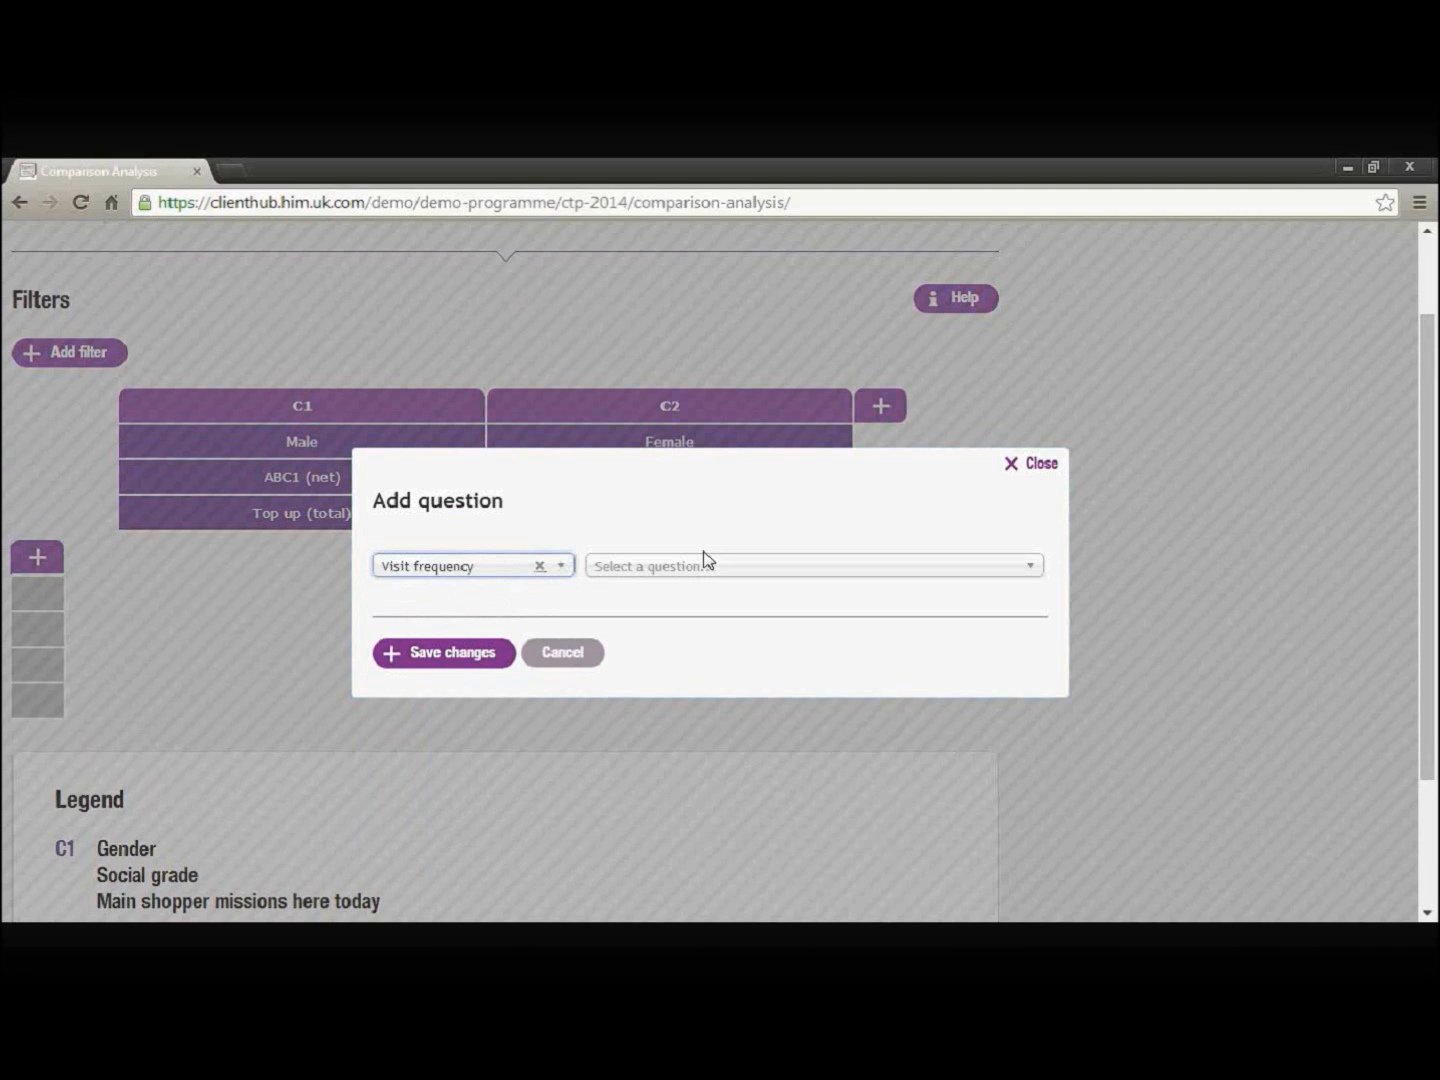
left_click(705, 562)
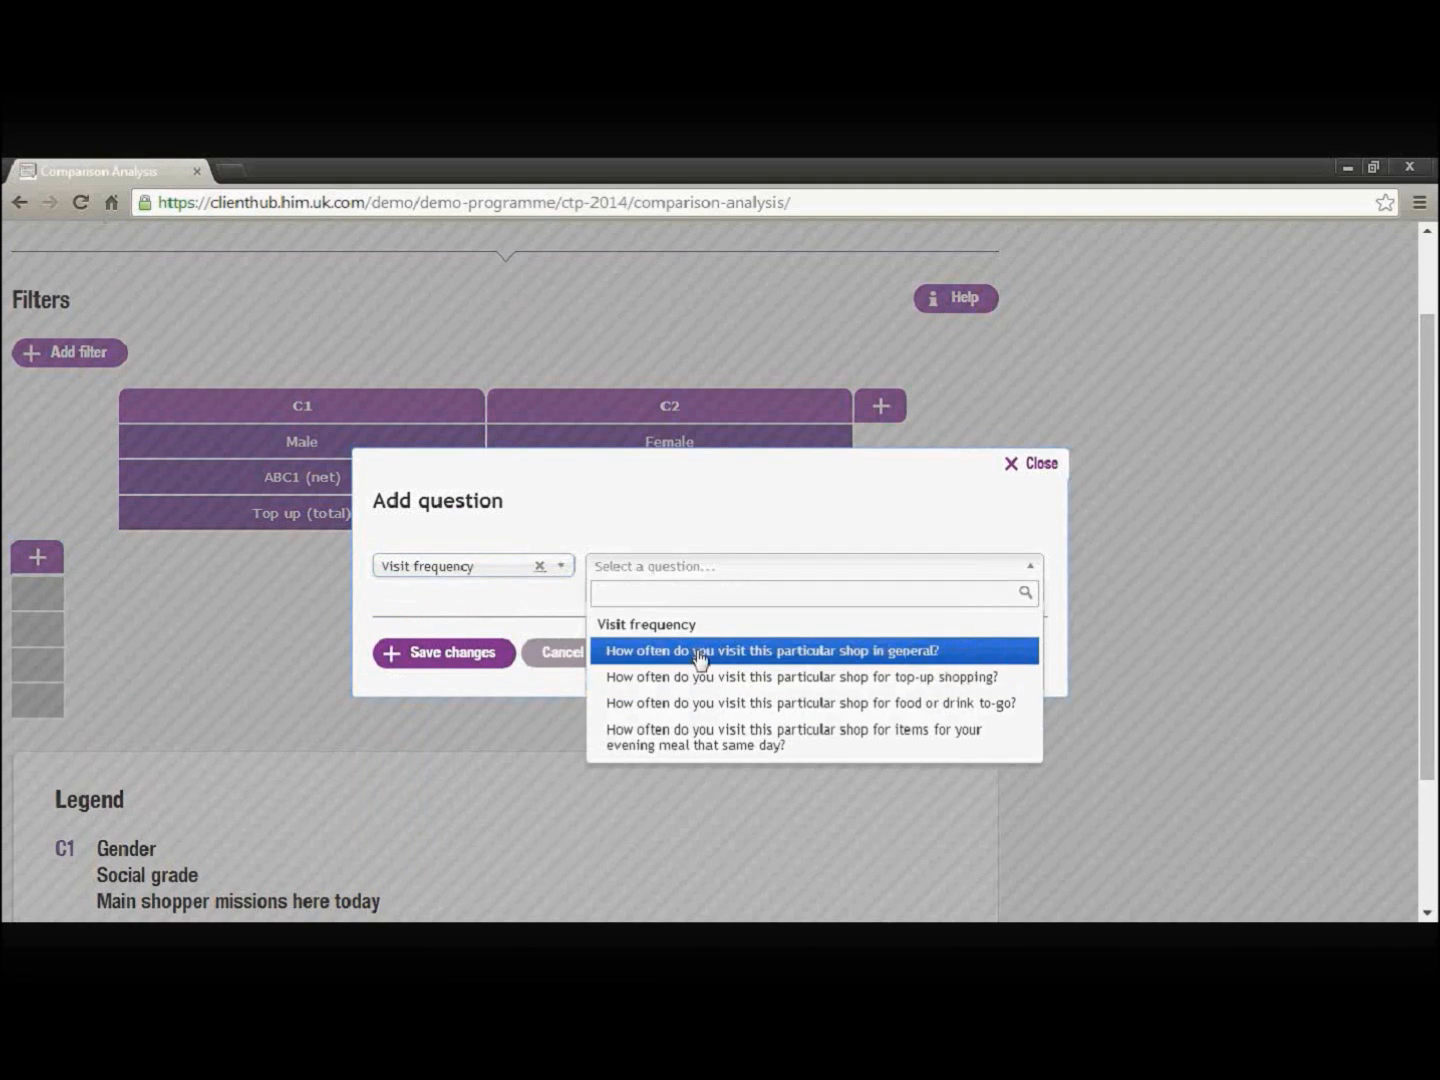
left_click(699, 660)
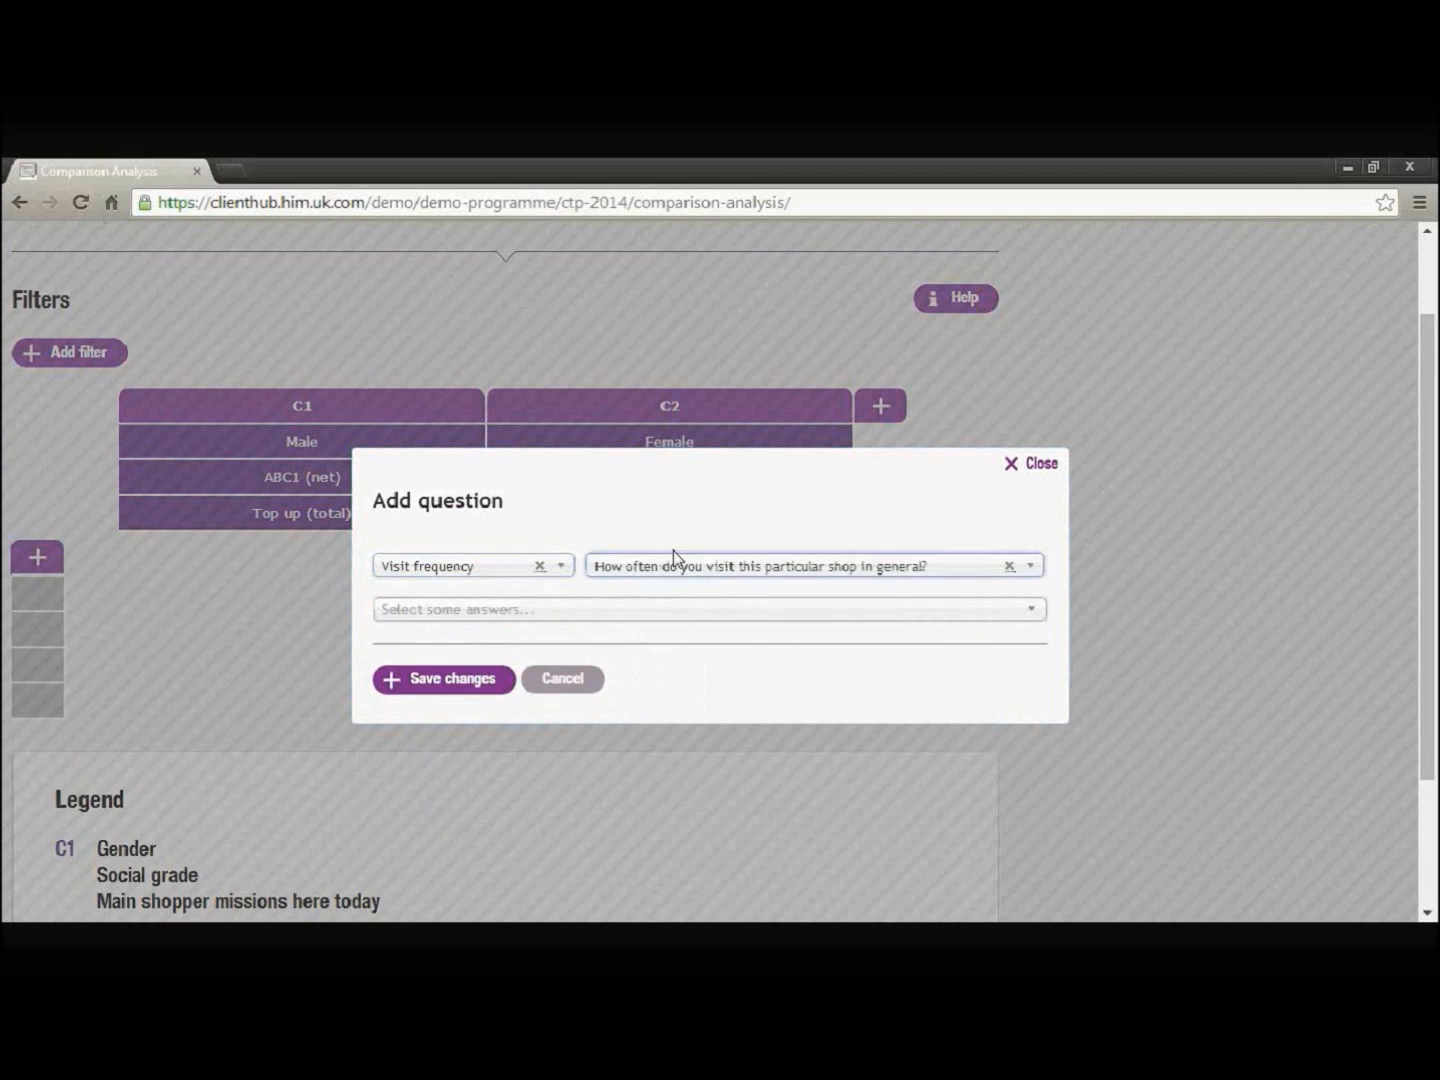
Step: Include the answers More than once a day, Every day, Most days and Every other day for the visit frequency question, and save it
left_click(598, 612)
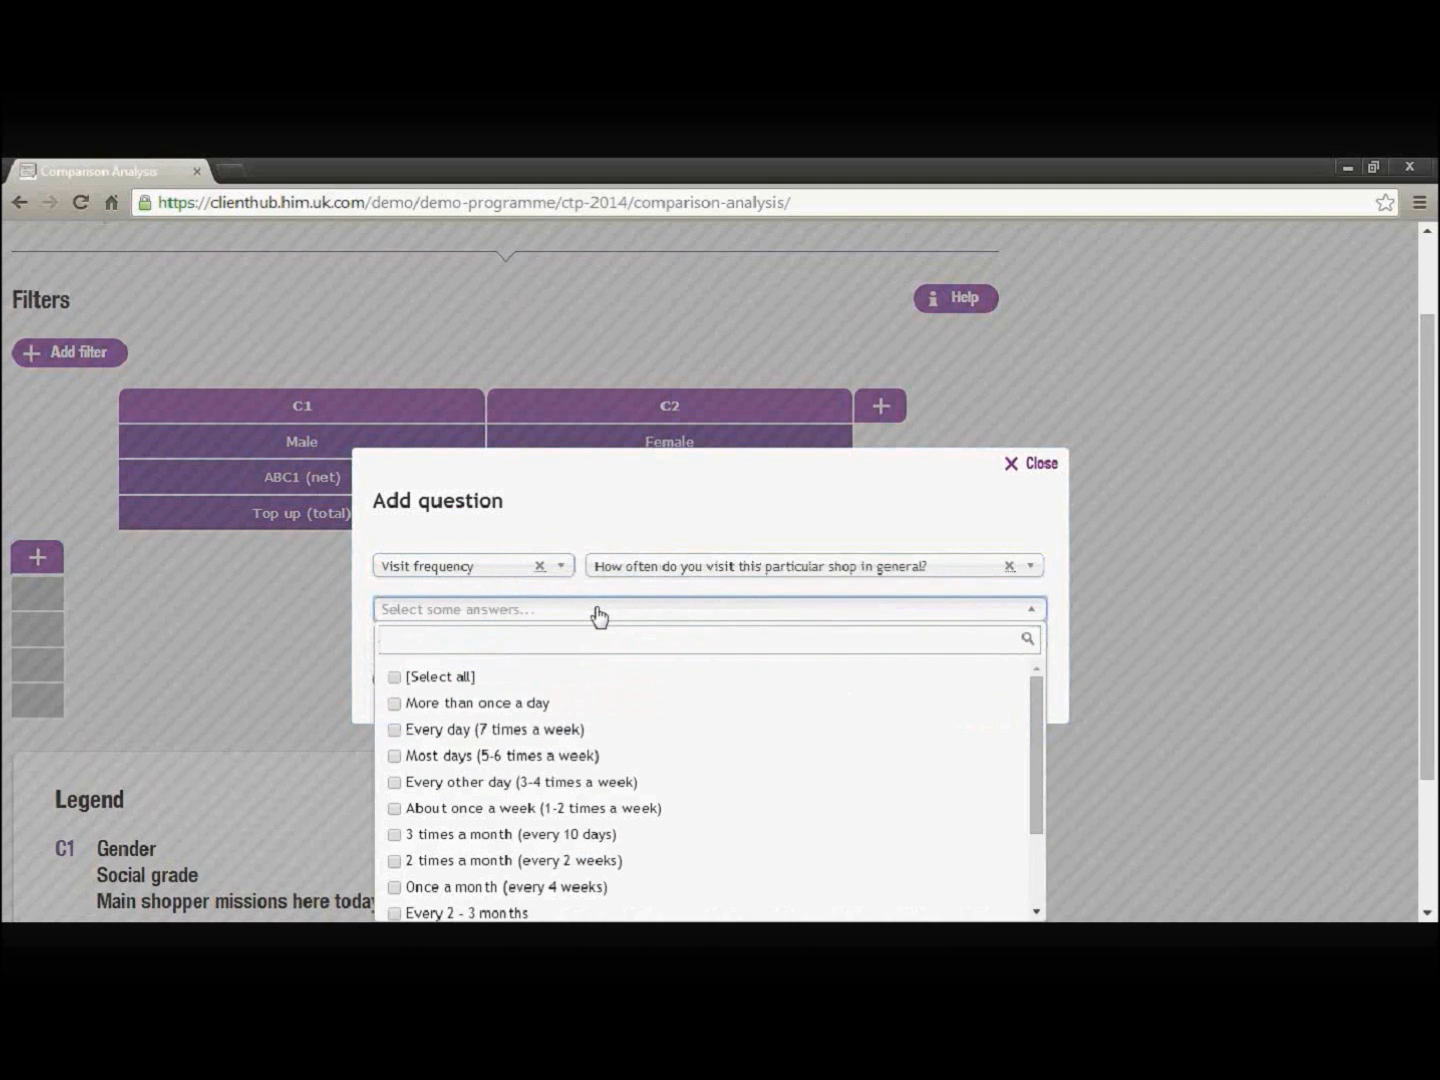
scroll(560, 751, "down", 3)
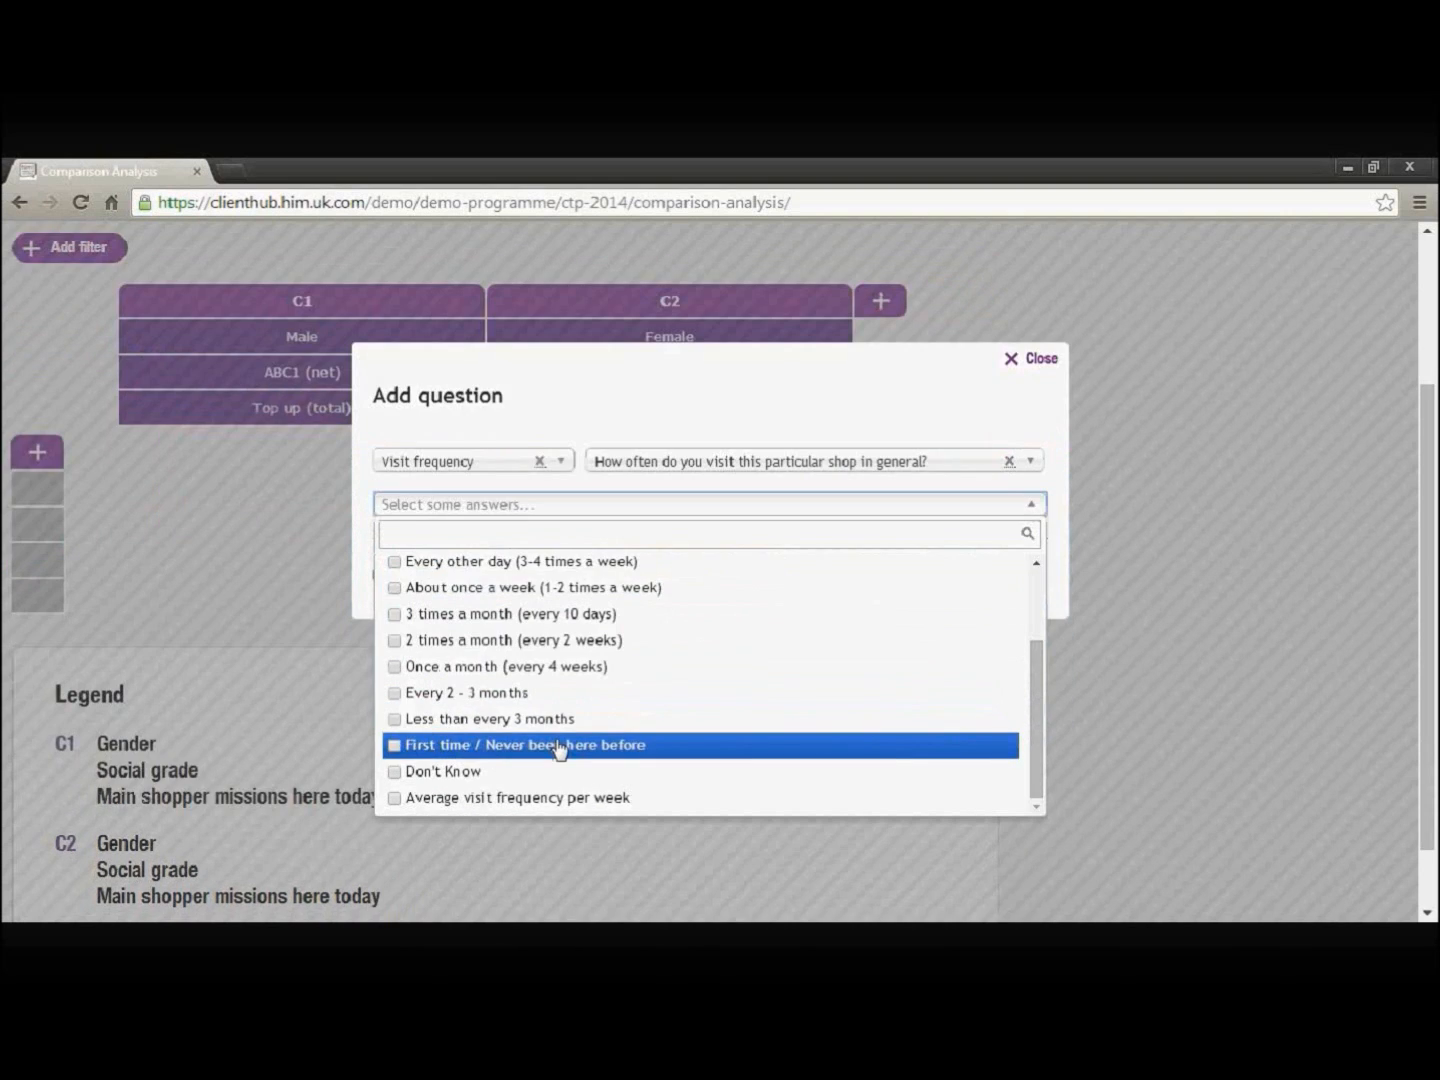
scroll(560, 751, "up", 3)
scroll(410, 812, "up", 1)
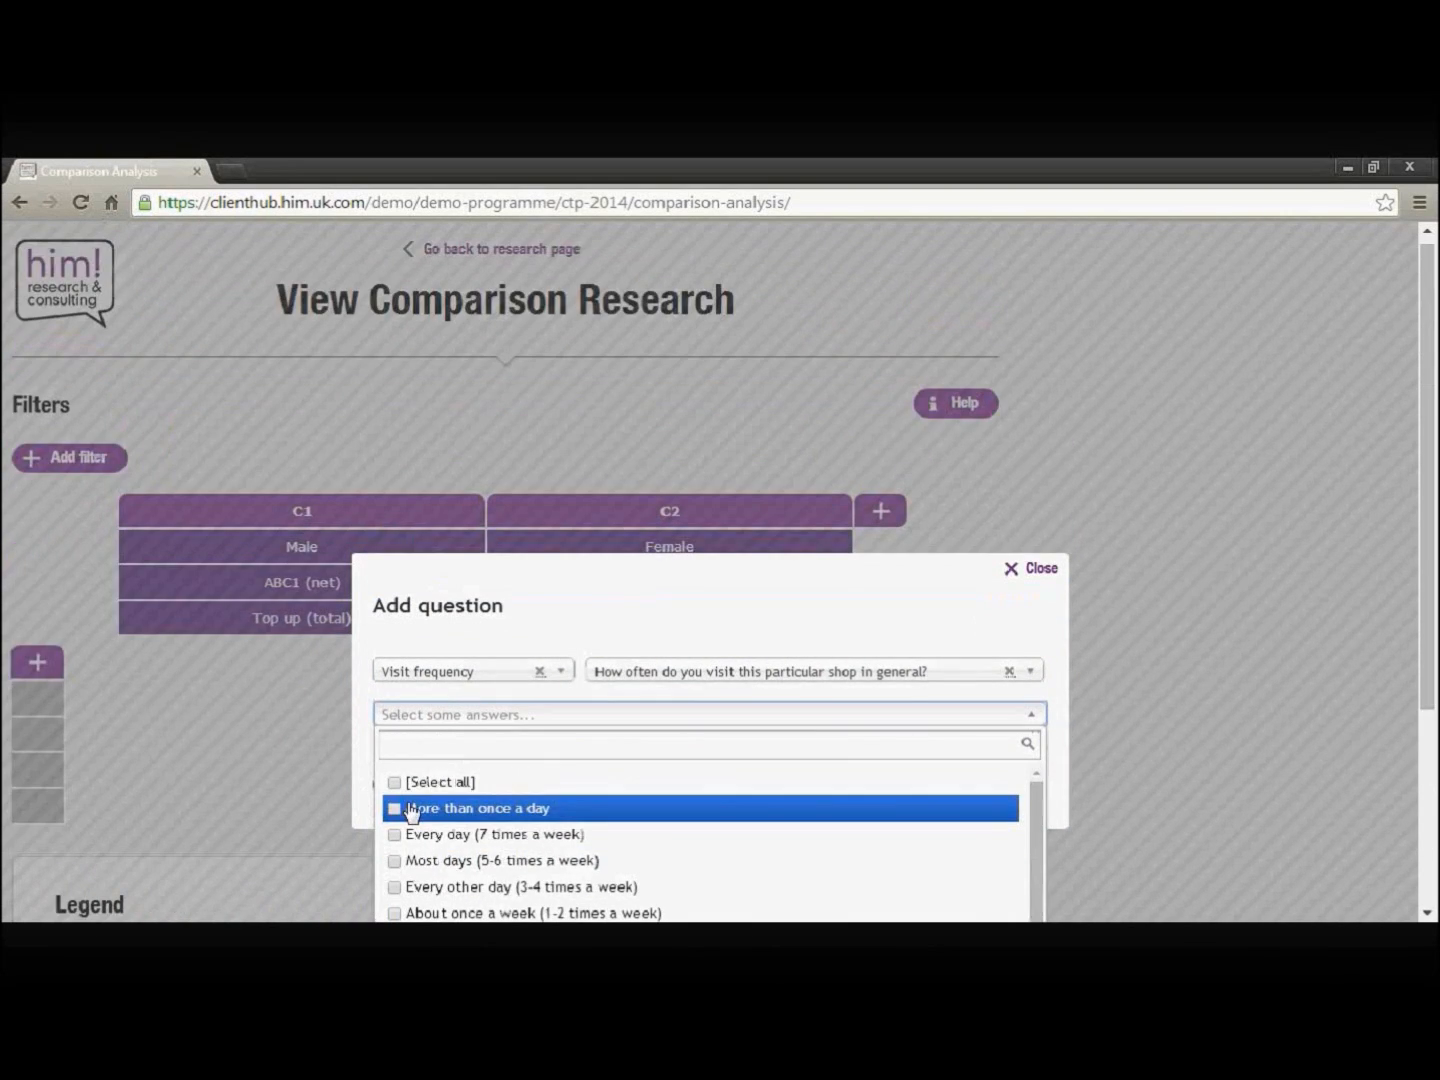
left_click(409, 810)
left_click(401, 835)
left_click(398, 860)
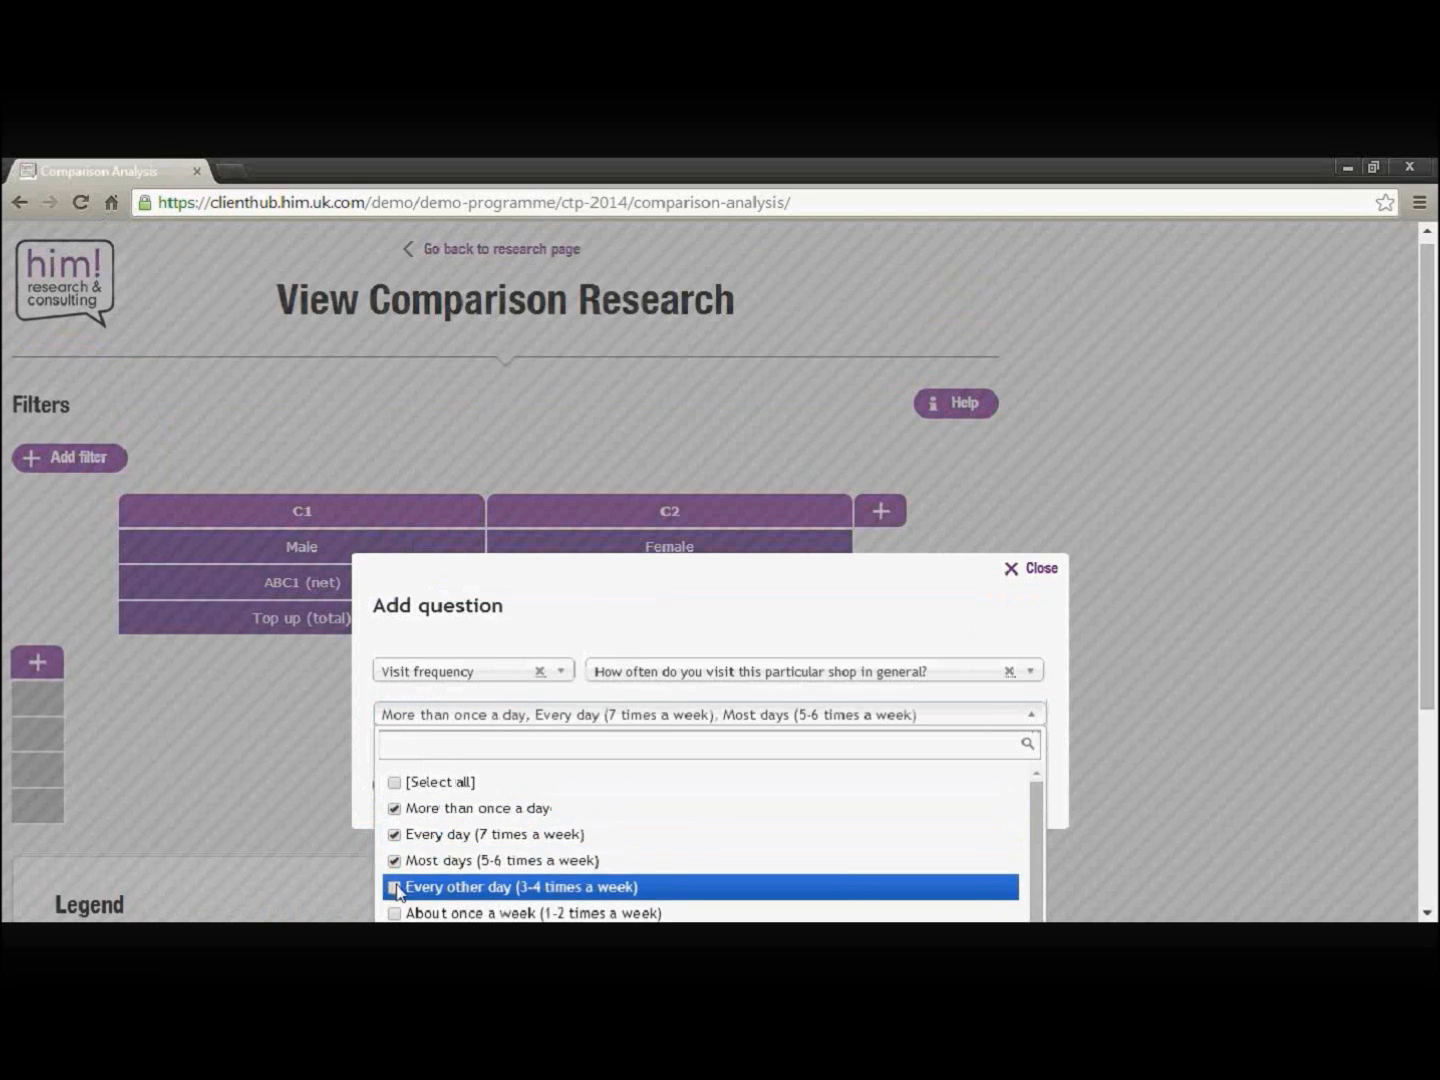
left_click(397, 888)
left_click(610, 625)
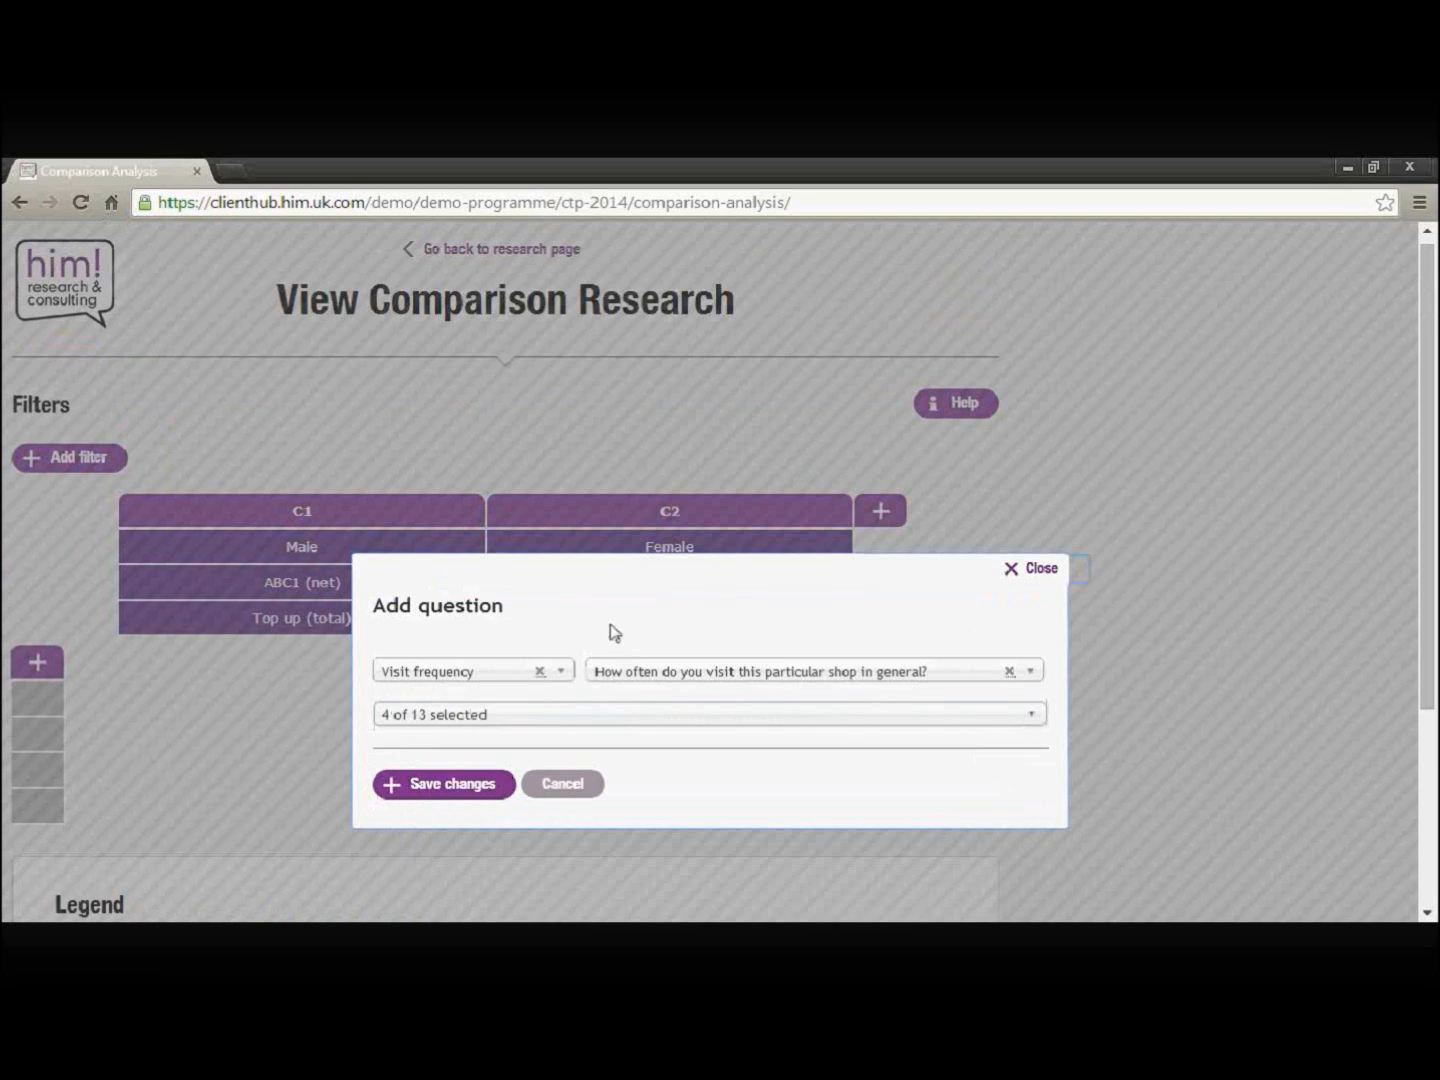
left_click(447, 787)
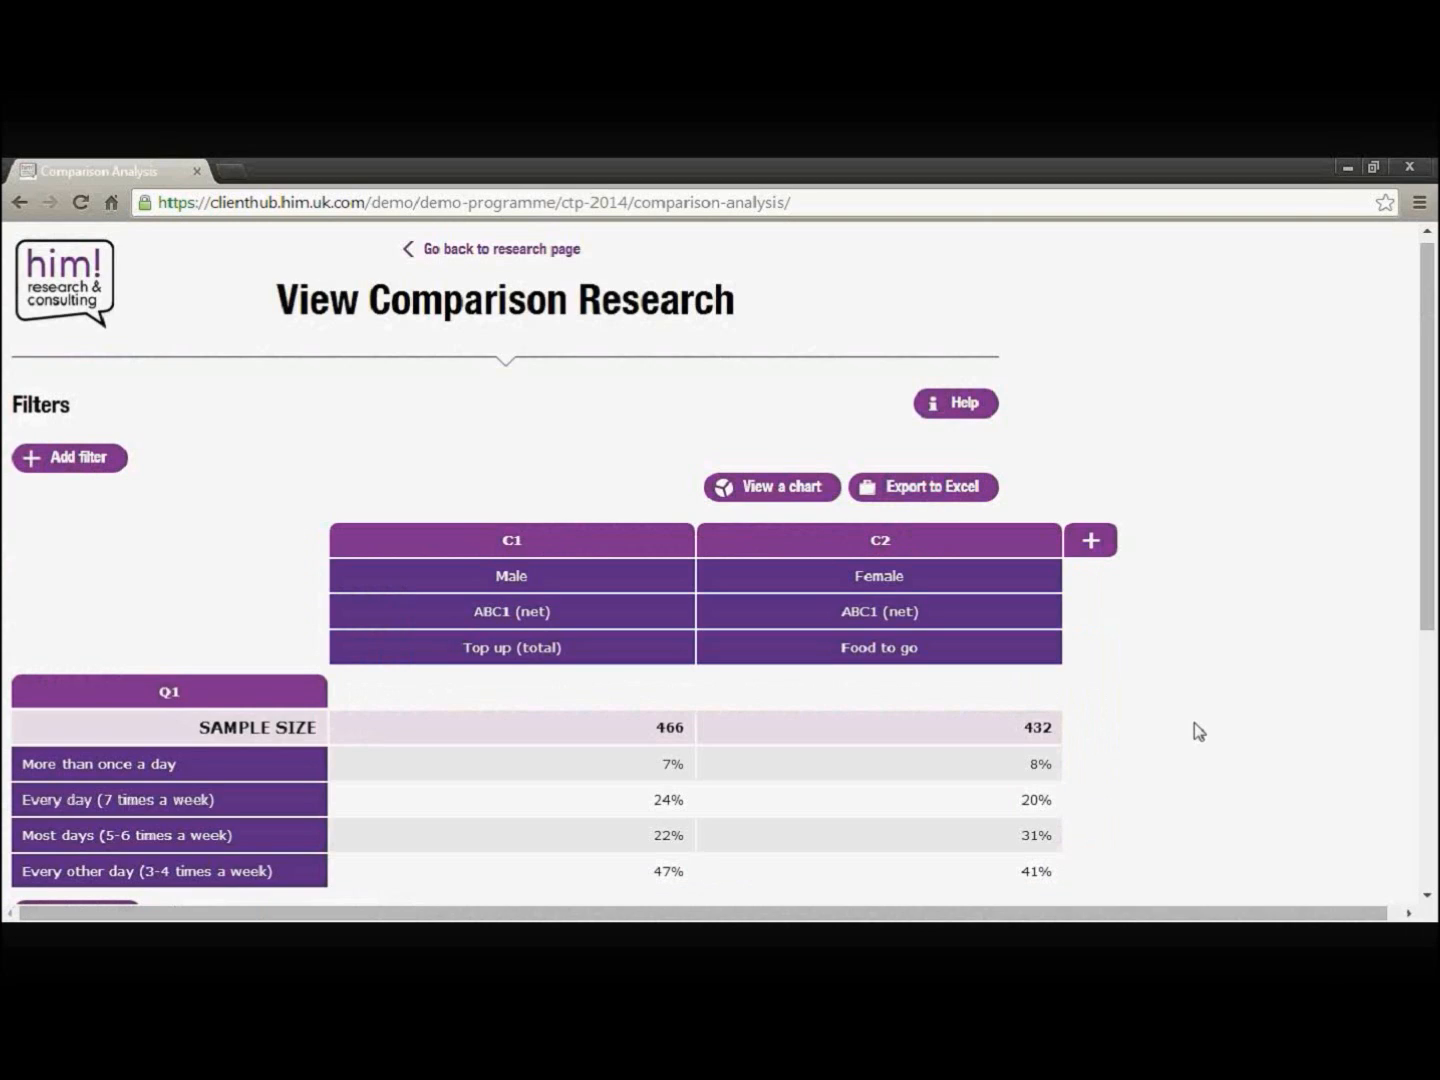
Step: Examine the comparison table of visit frequency for the Male and Female columns, including the sample sizes and the legend
scroll(1199, 733, "down", 2)
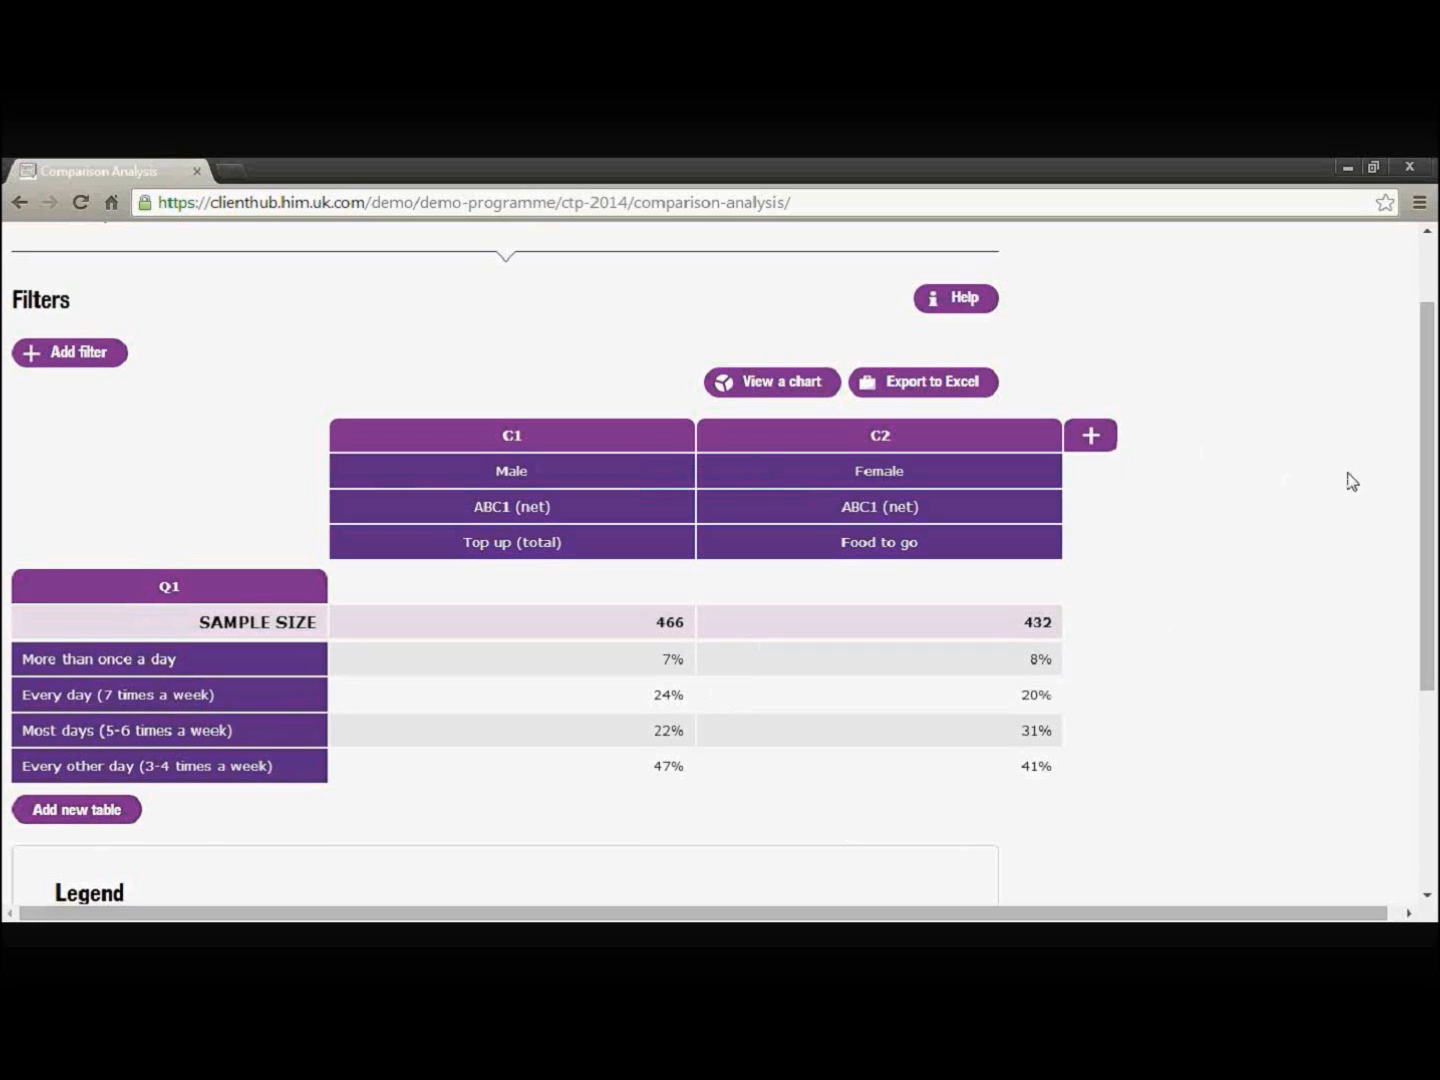
scroll(1142, 626, "up", 2)
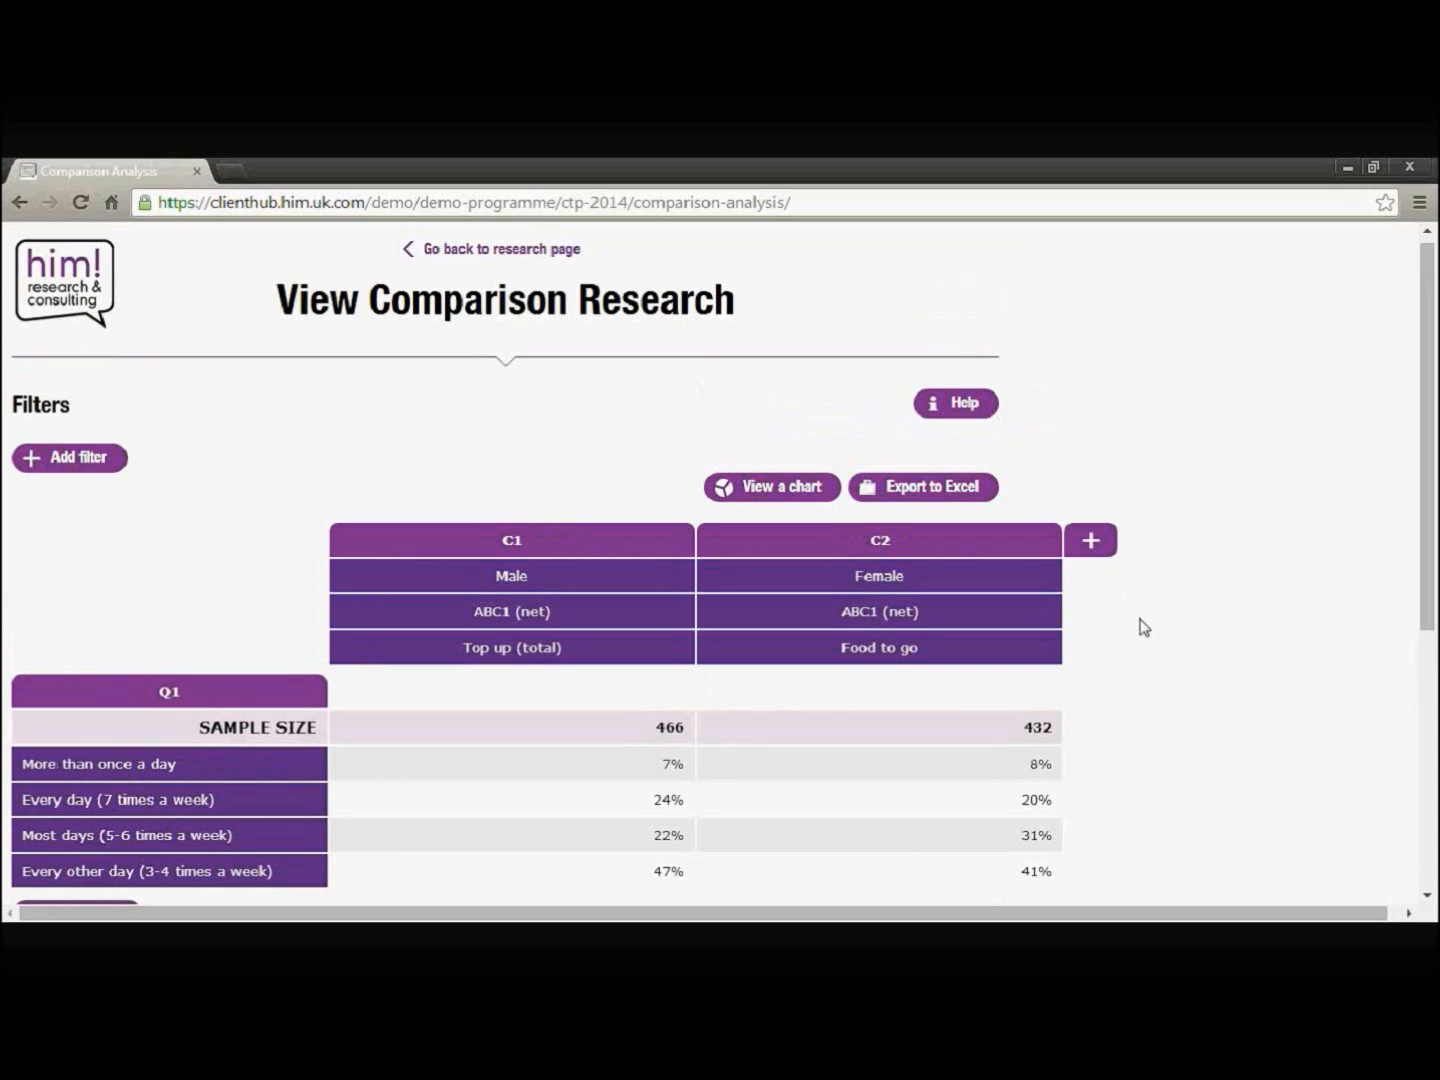
scroll(1144, 626, "down", 2)
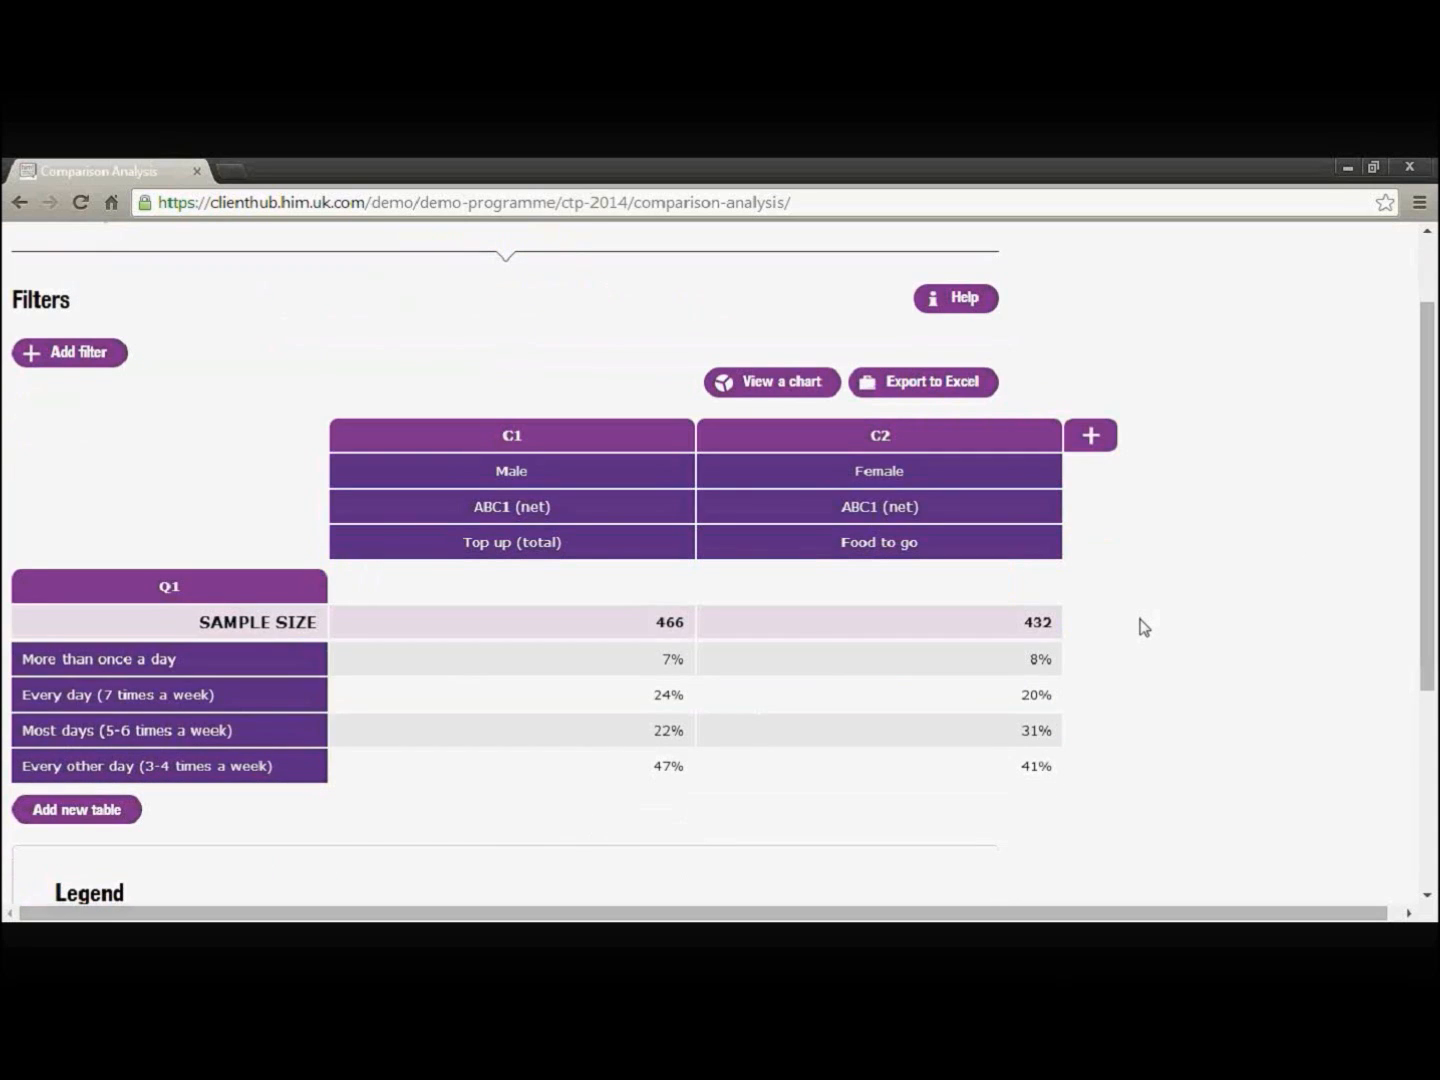
scroll(1145, 627, "up", 2)
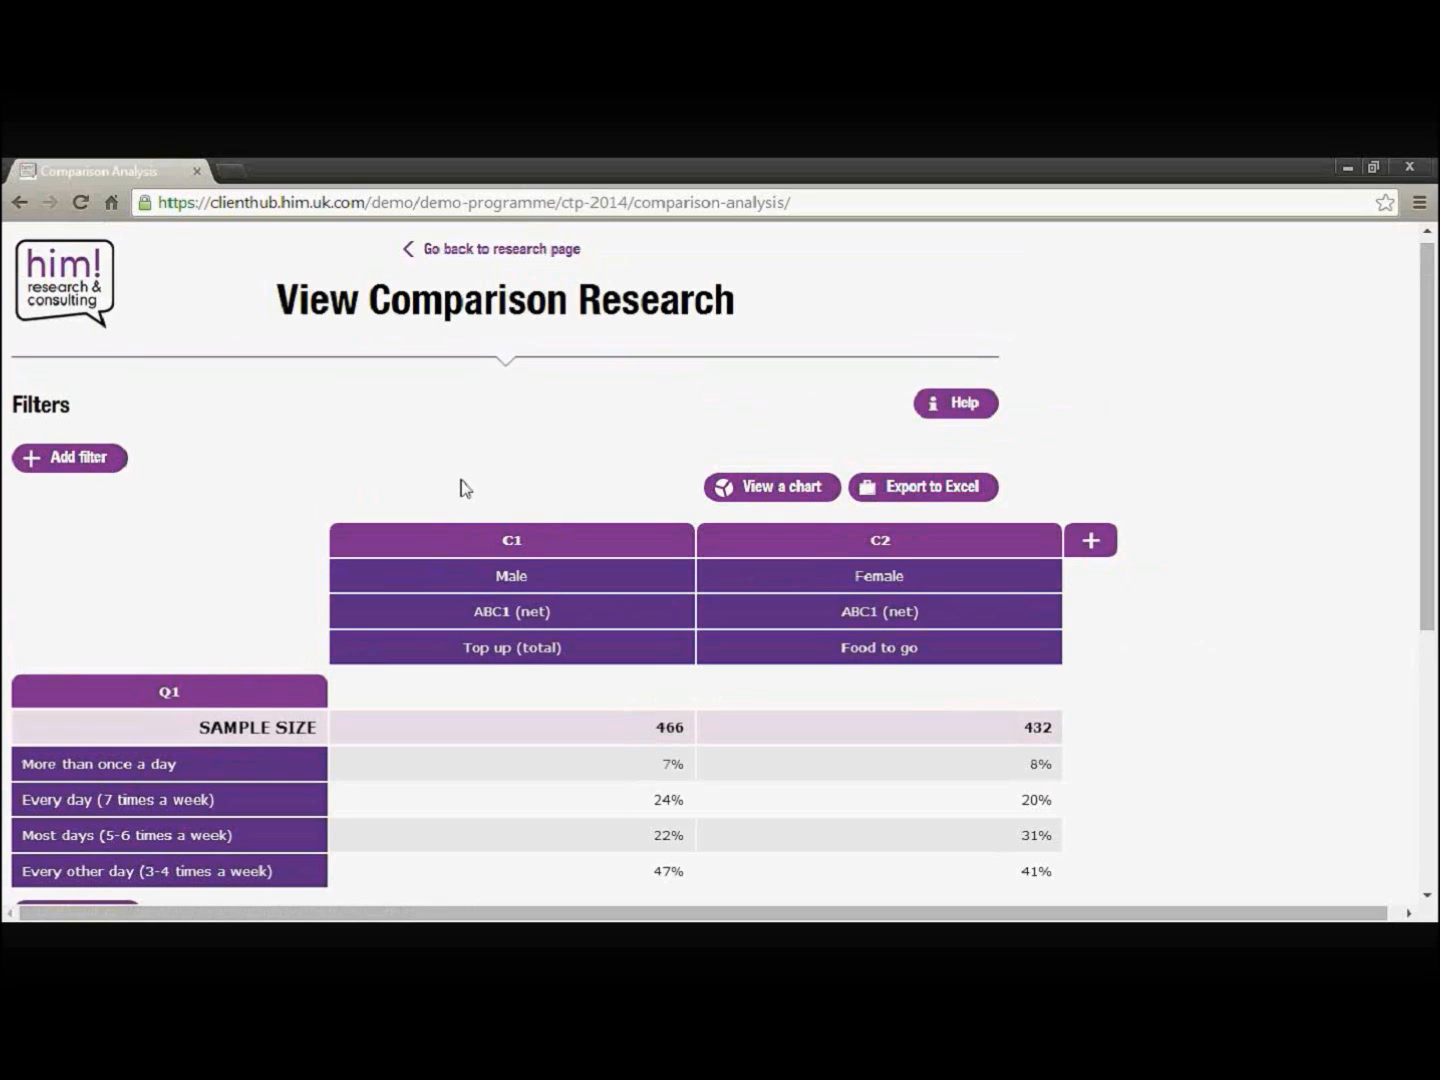
scroll(564, 487, "down", 2)
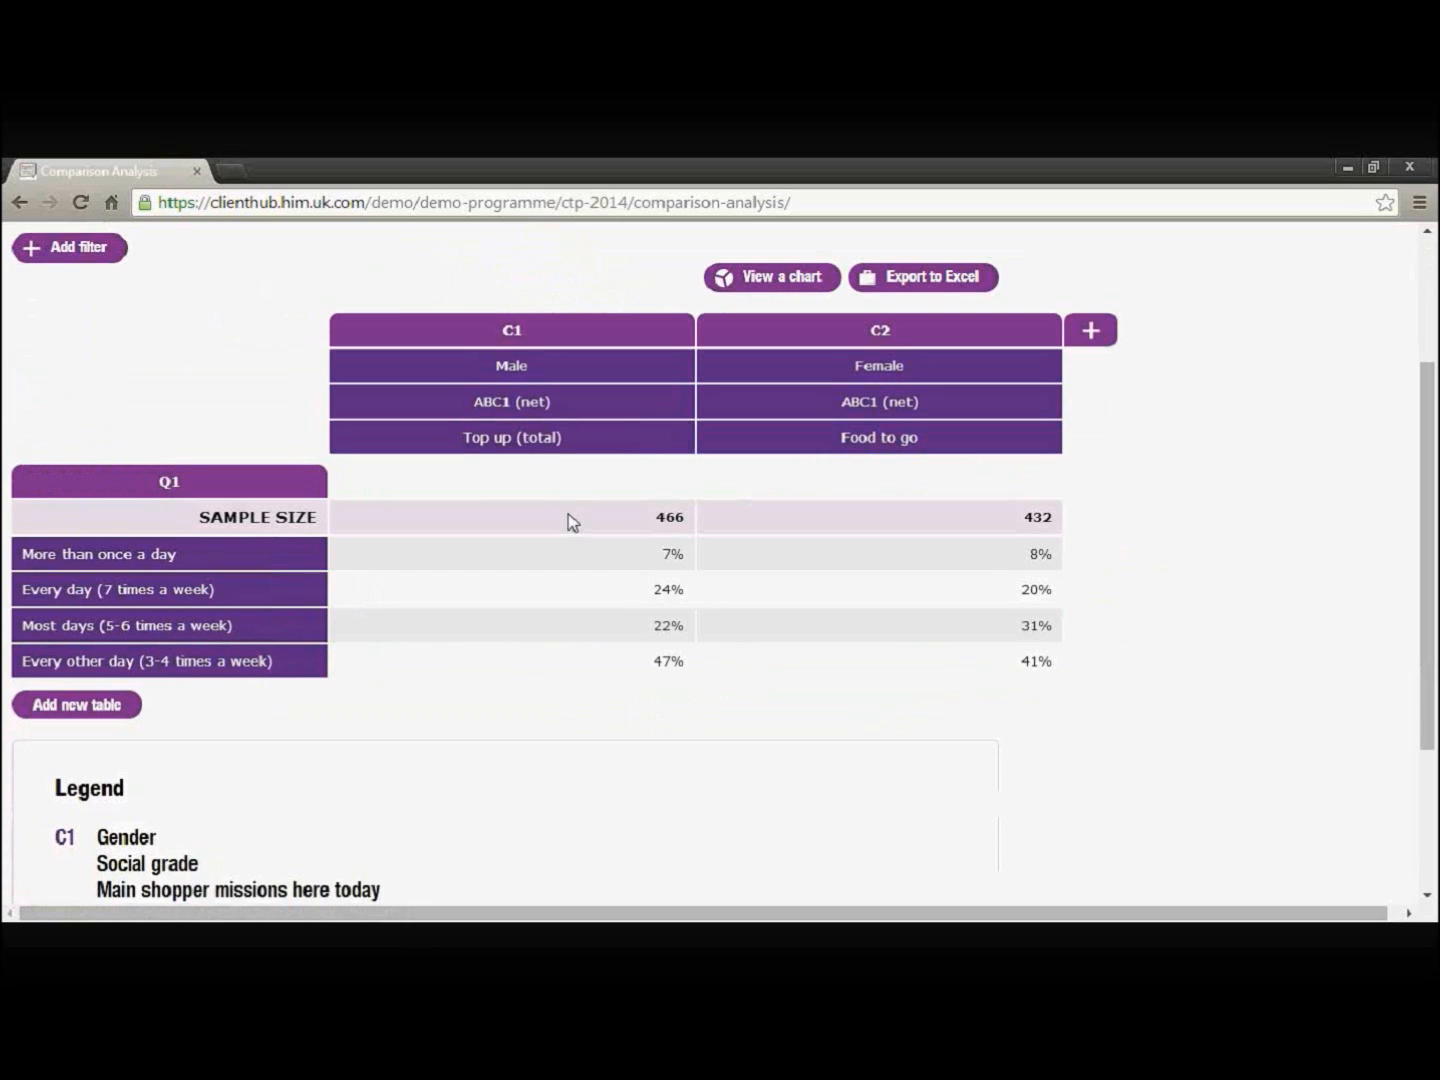
scroll(1282, 500, "up", 1)
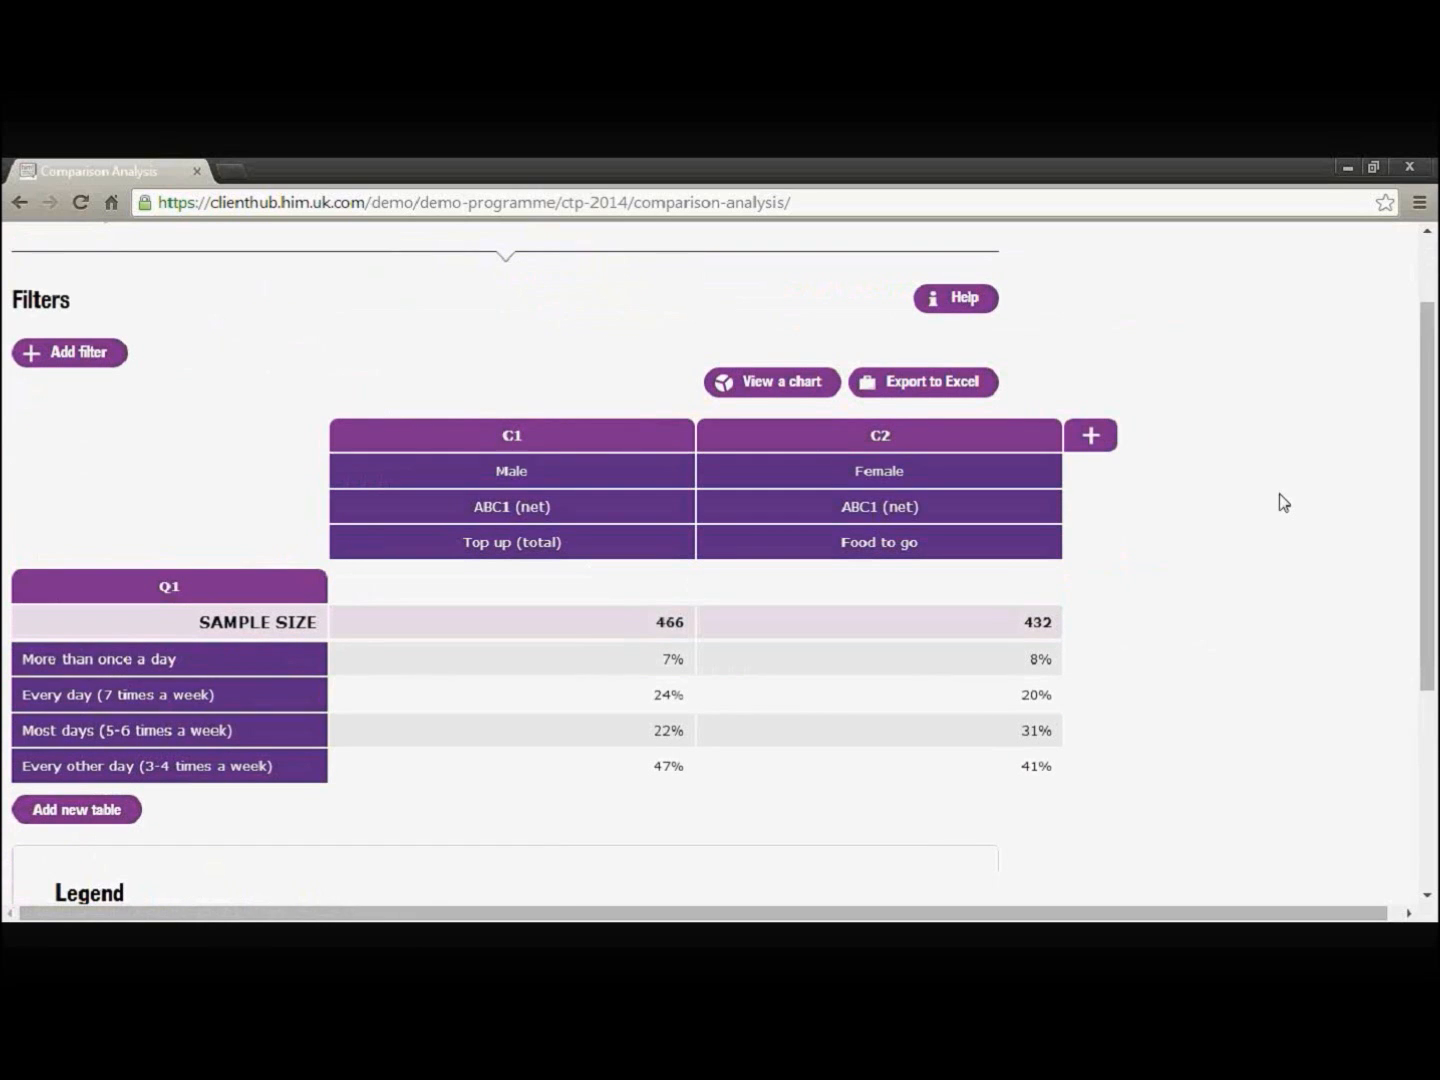
scroll(1328, 560, "down", 1)
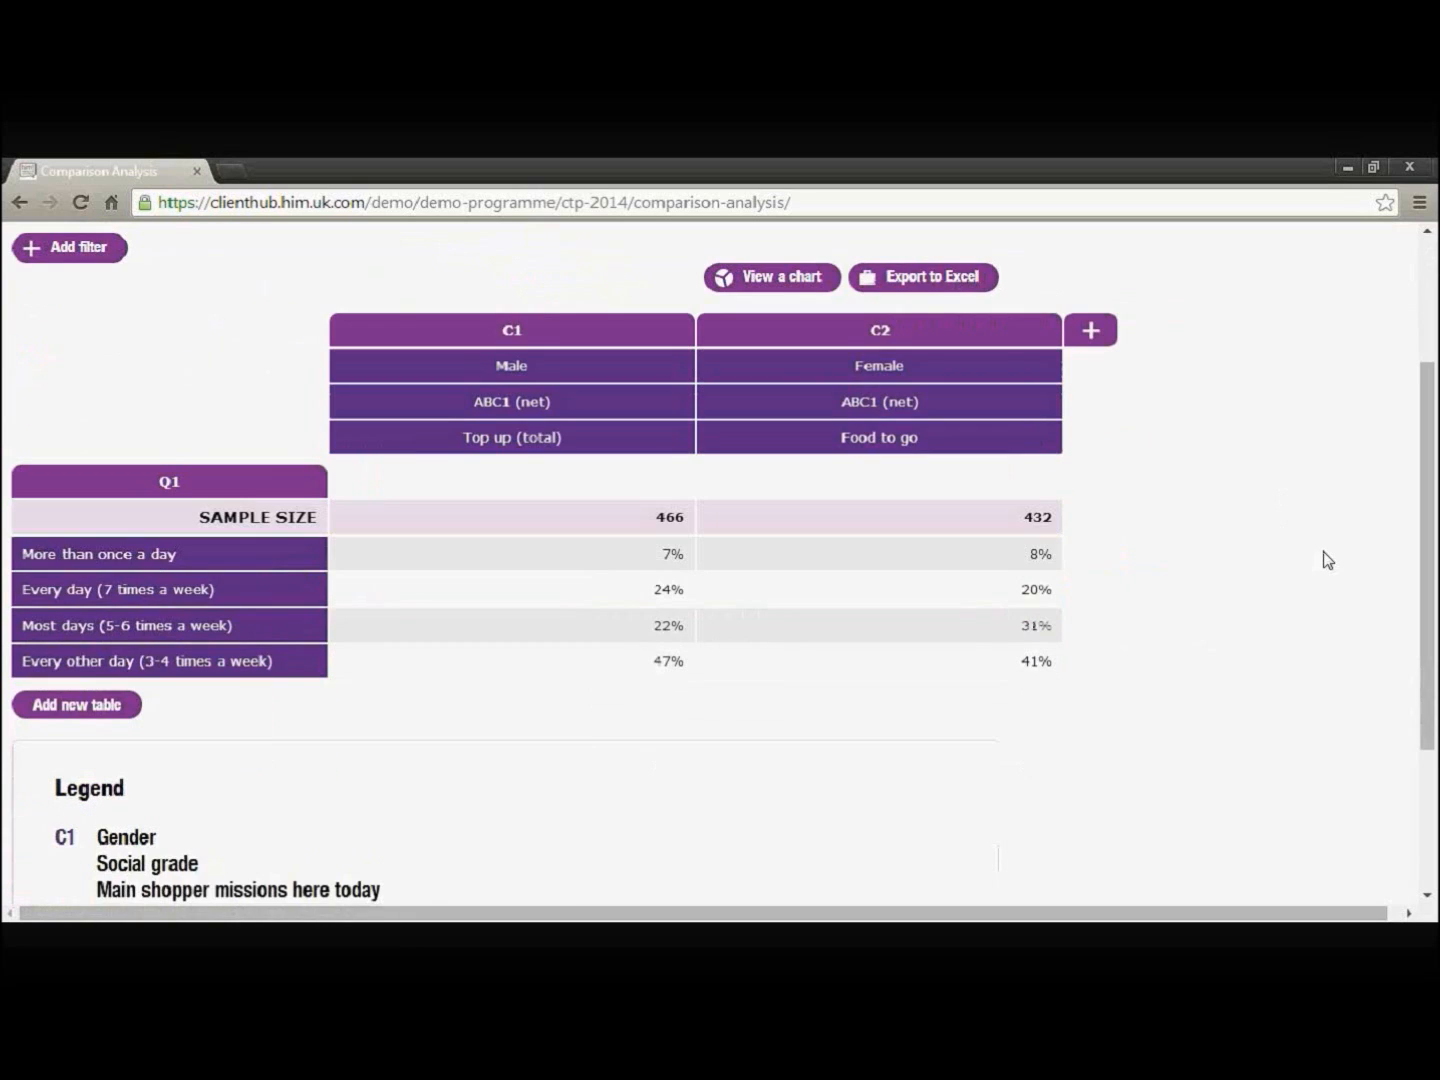
scroll(1328, 561, "up", 2)
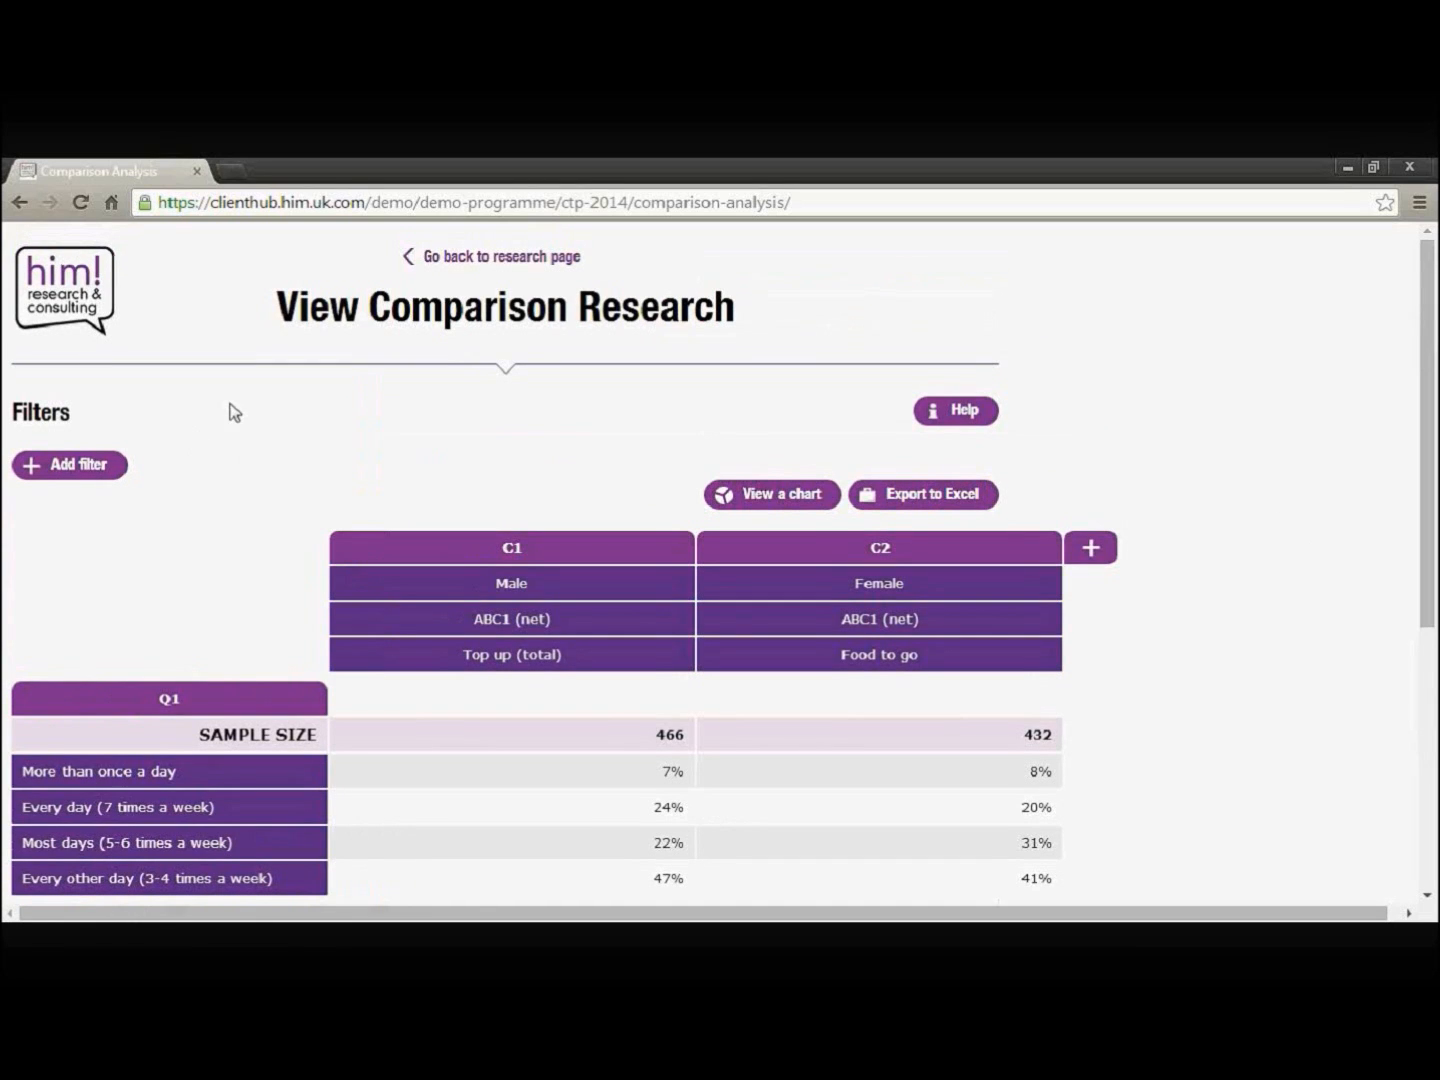
Step: Return to the CTP 2014 research page, open the Detailed analysis research tool and reload its previous configuration
left_click(460, 262)
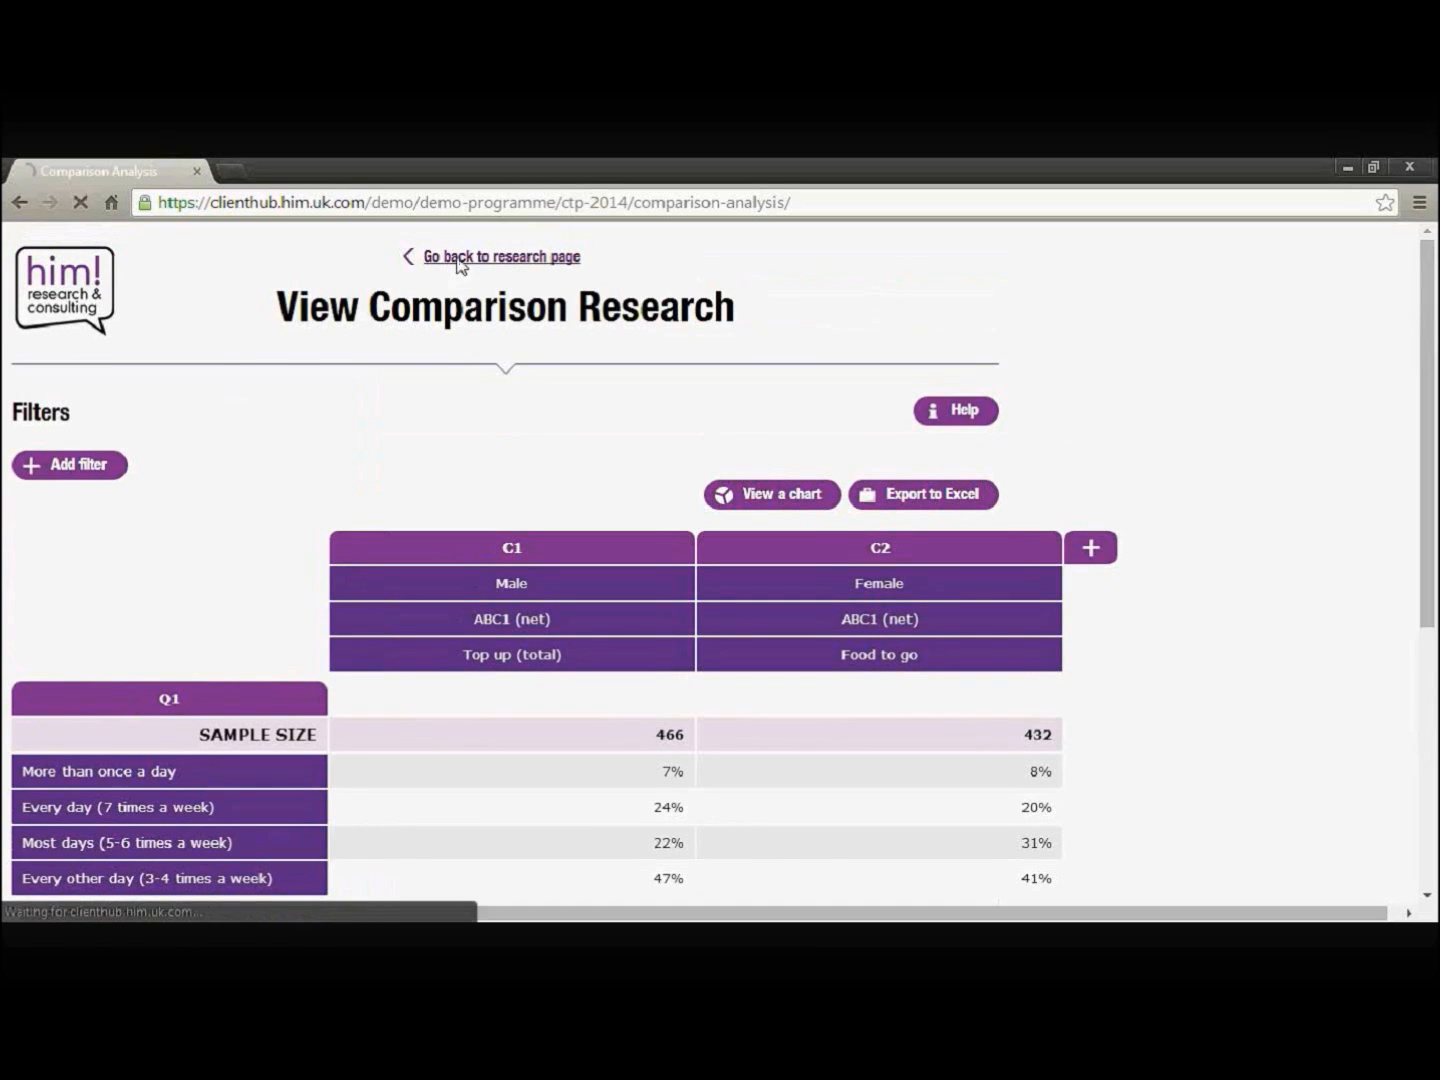
scroll(1200, 581, "down", 1)
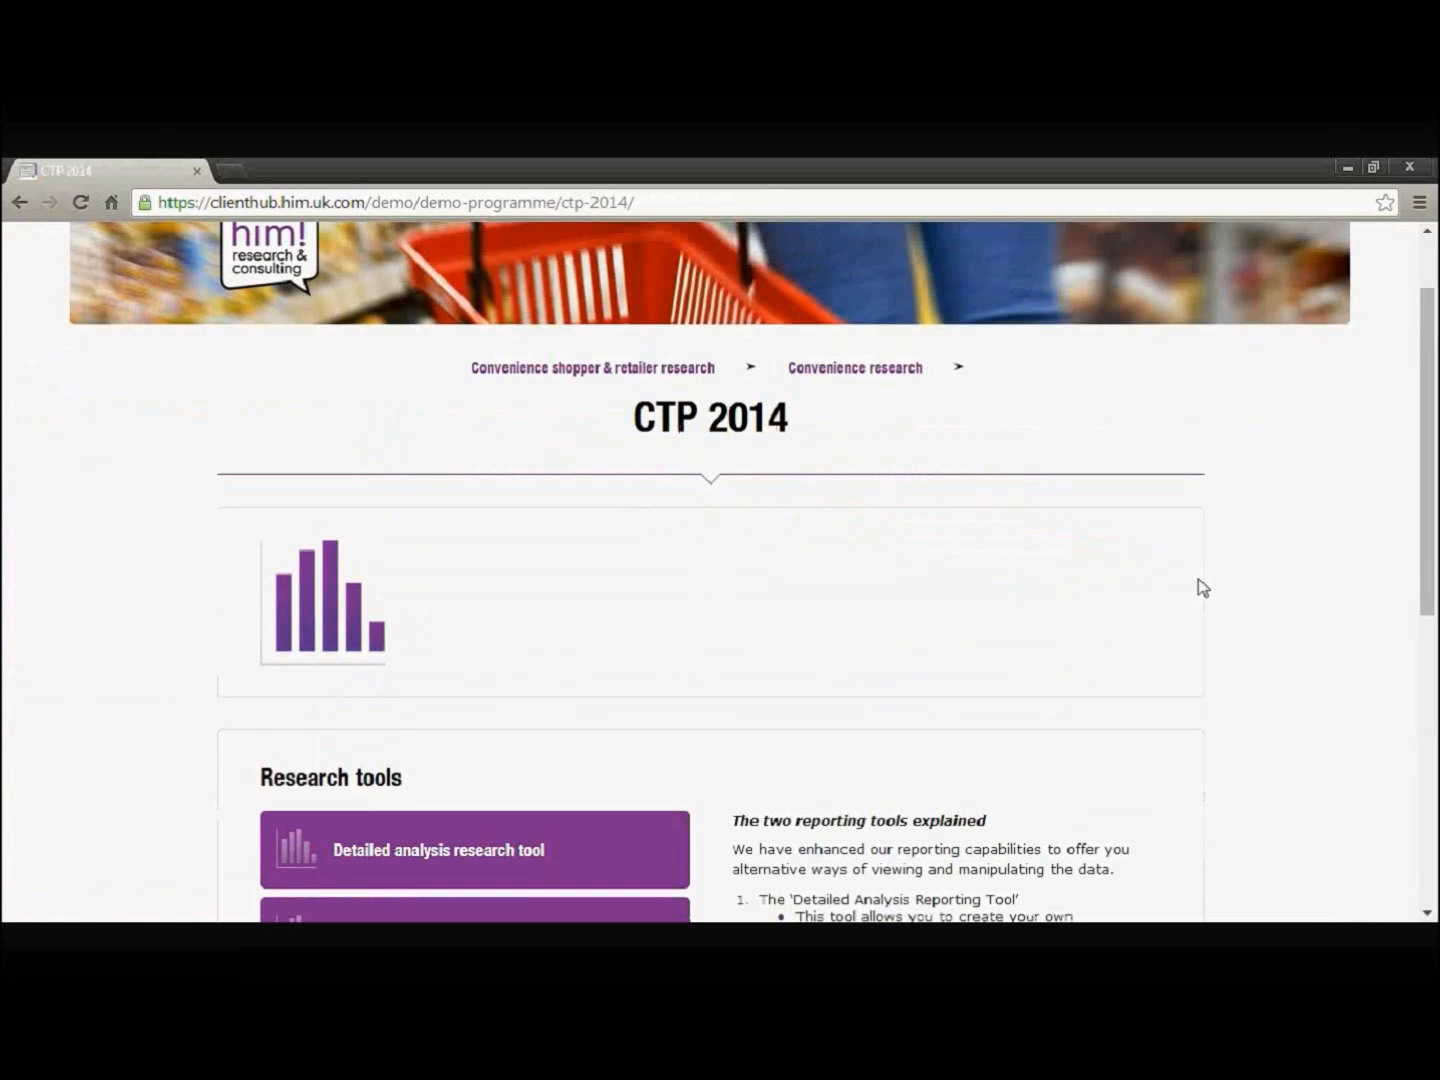
scroll(1202, 587, "down", 2)
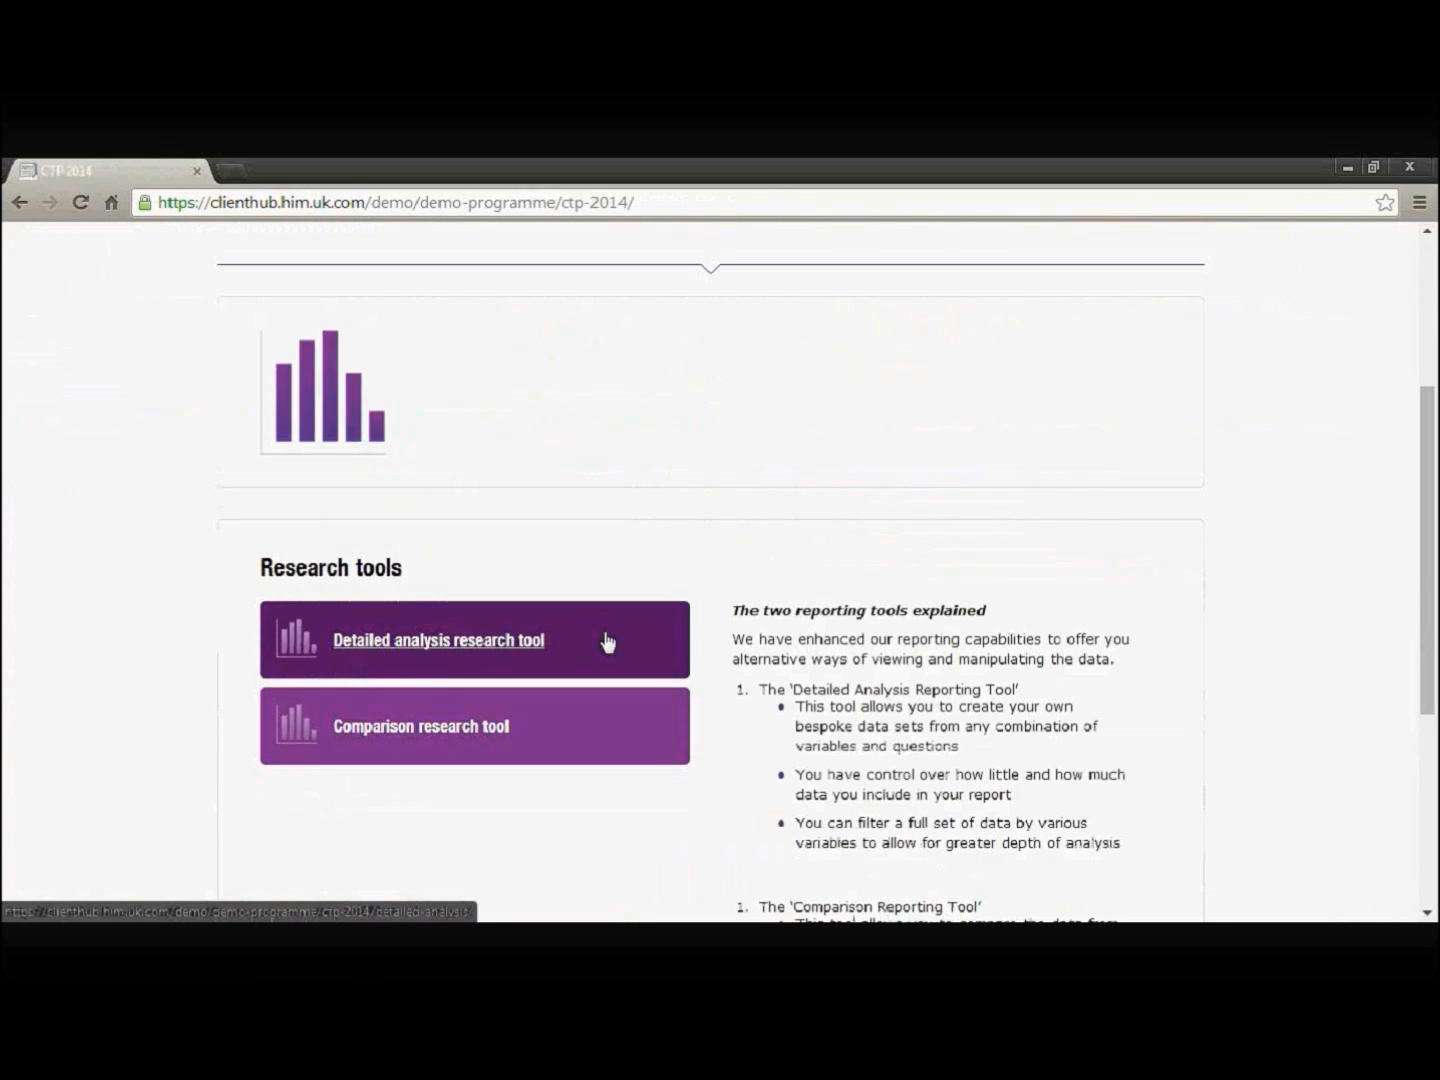
left_click(606, 641)
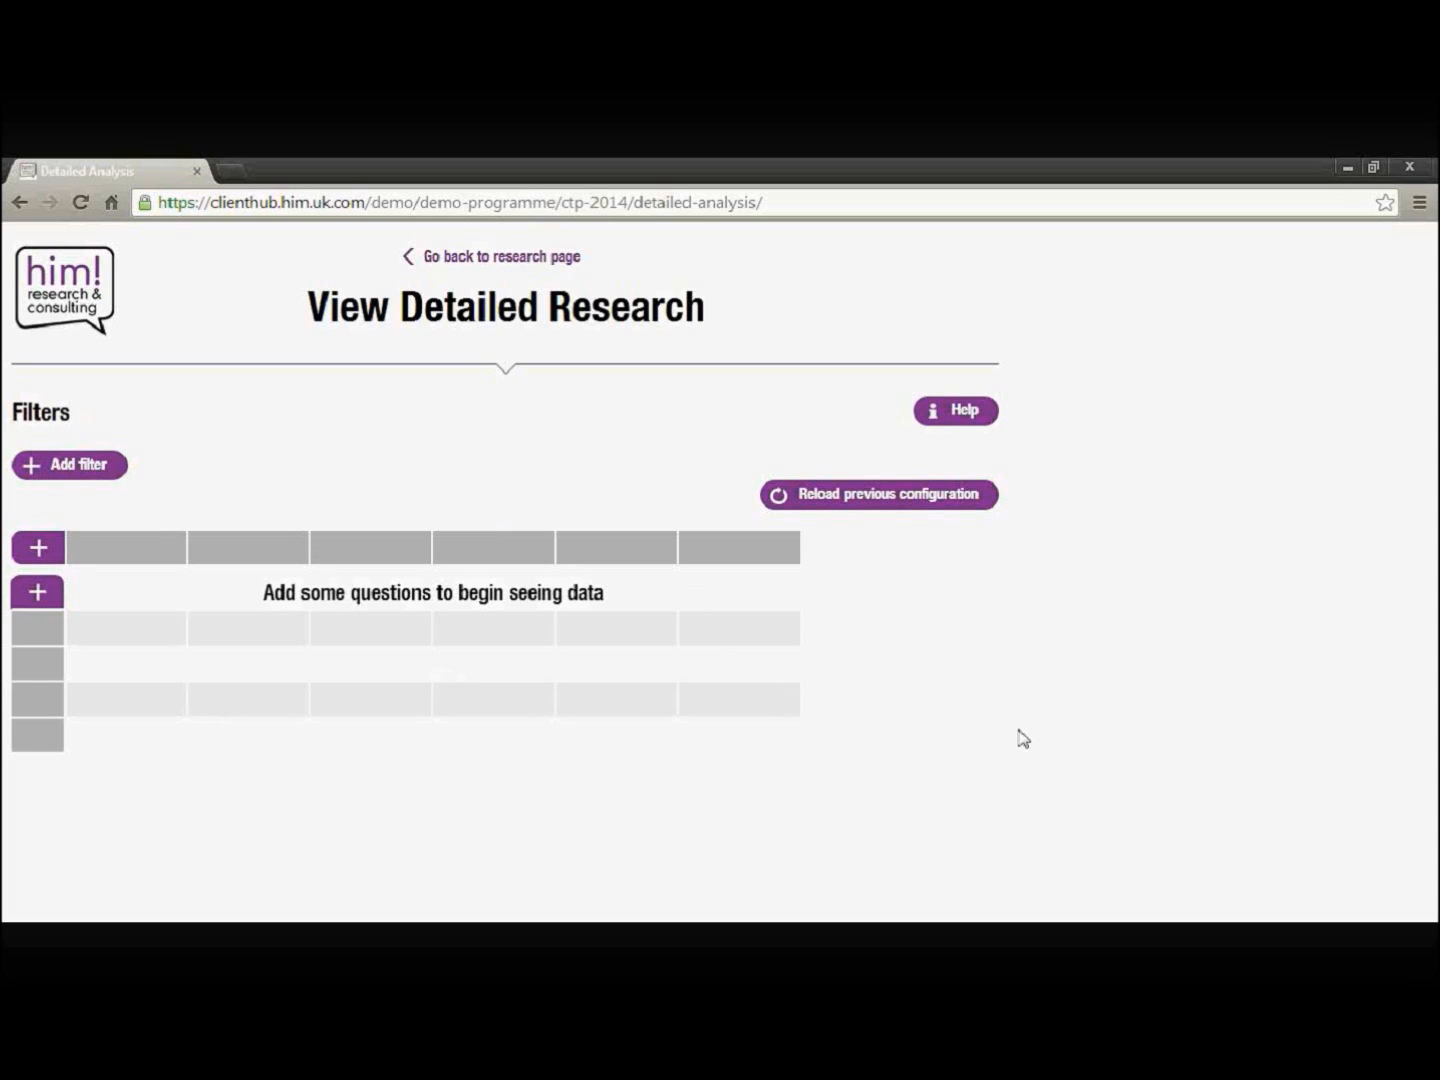
left_click(882, 496)
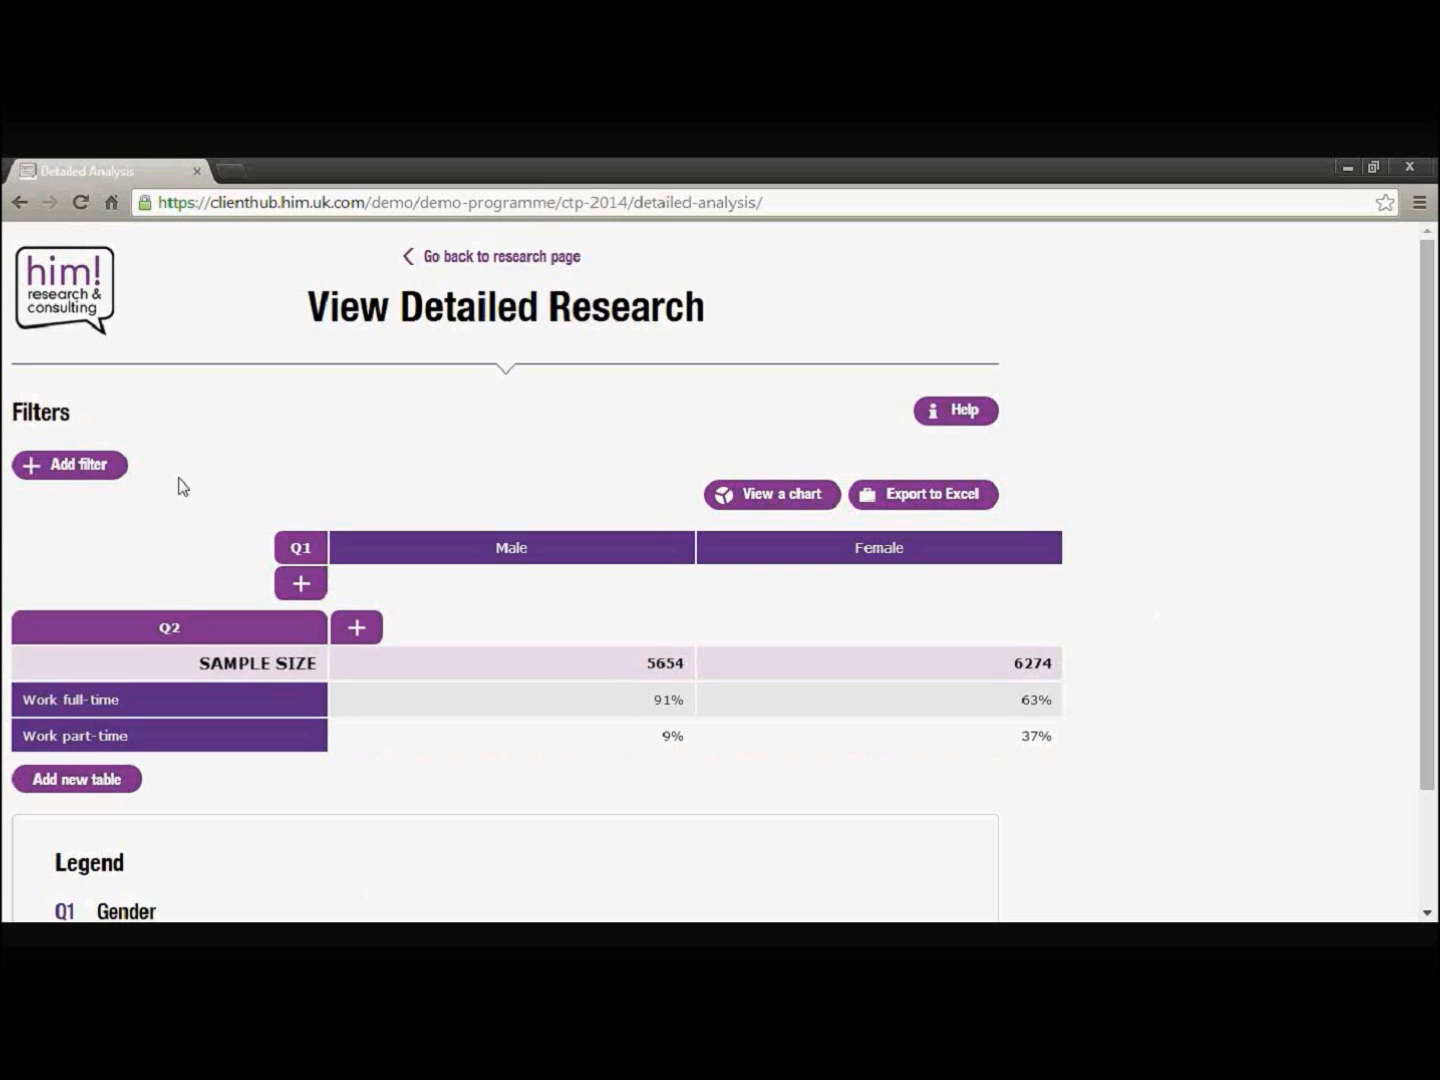
Step: Go back to the CTP 2014 research page and view the explanation of the two reporting tools
left_click(452, 262)
scroll(1176, 673, "down", 3)
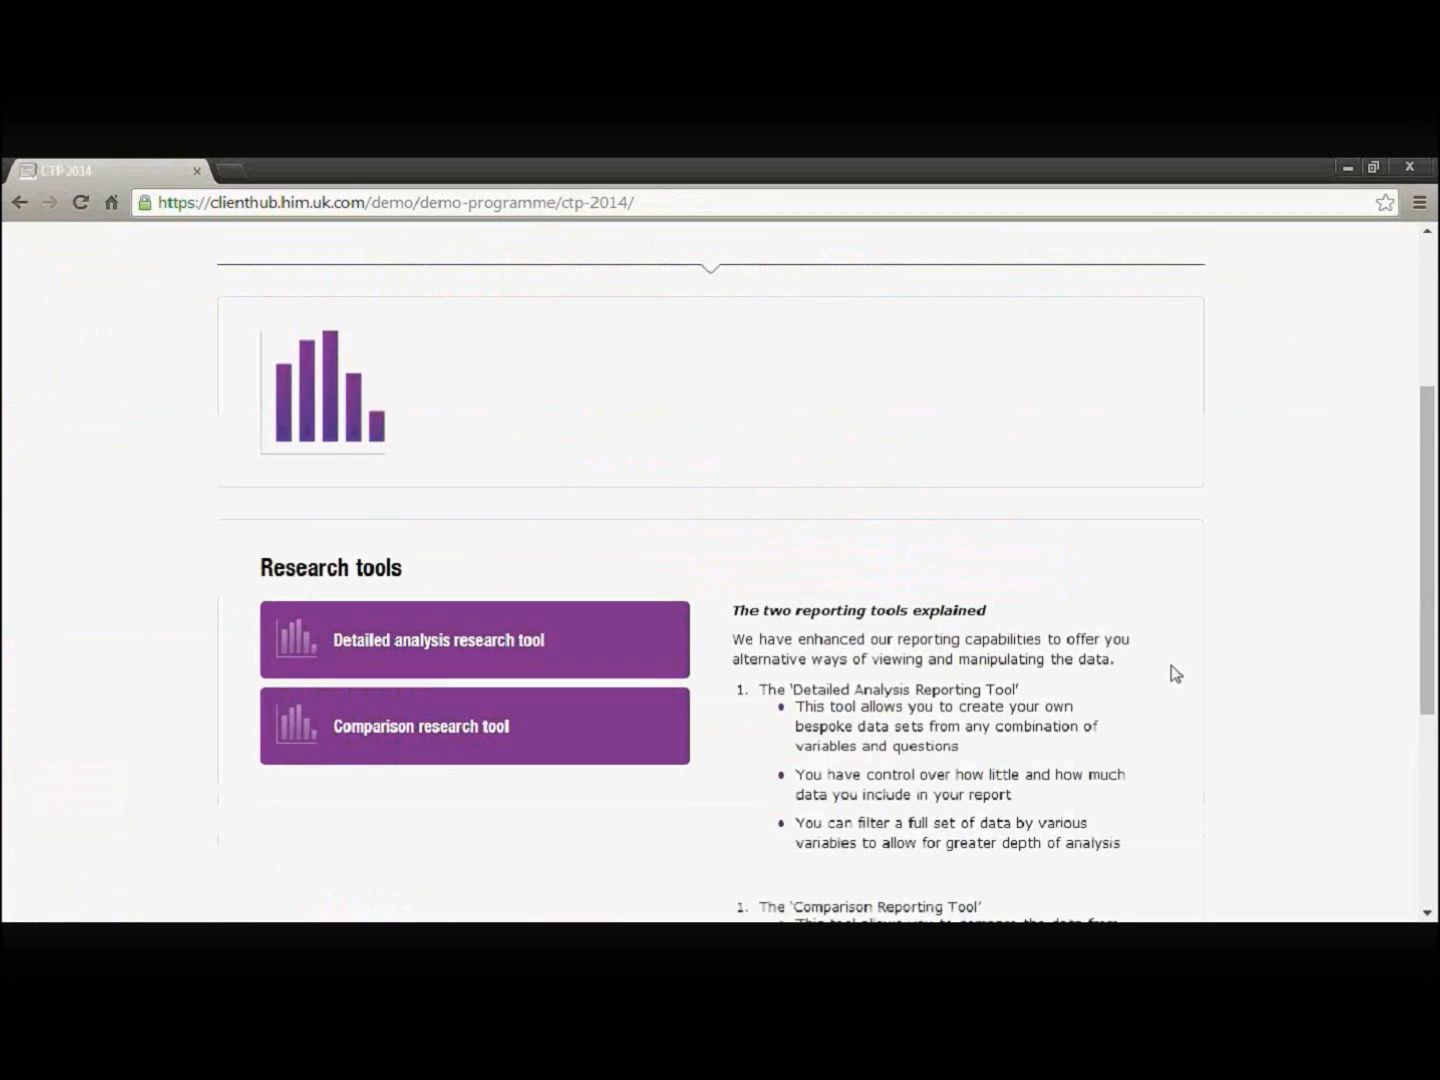
scroll(1176, 673, "down", 1)
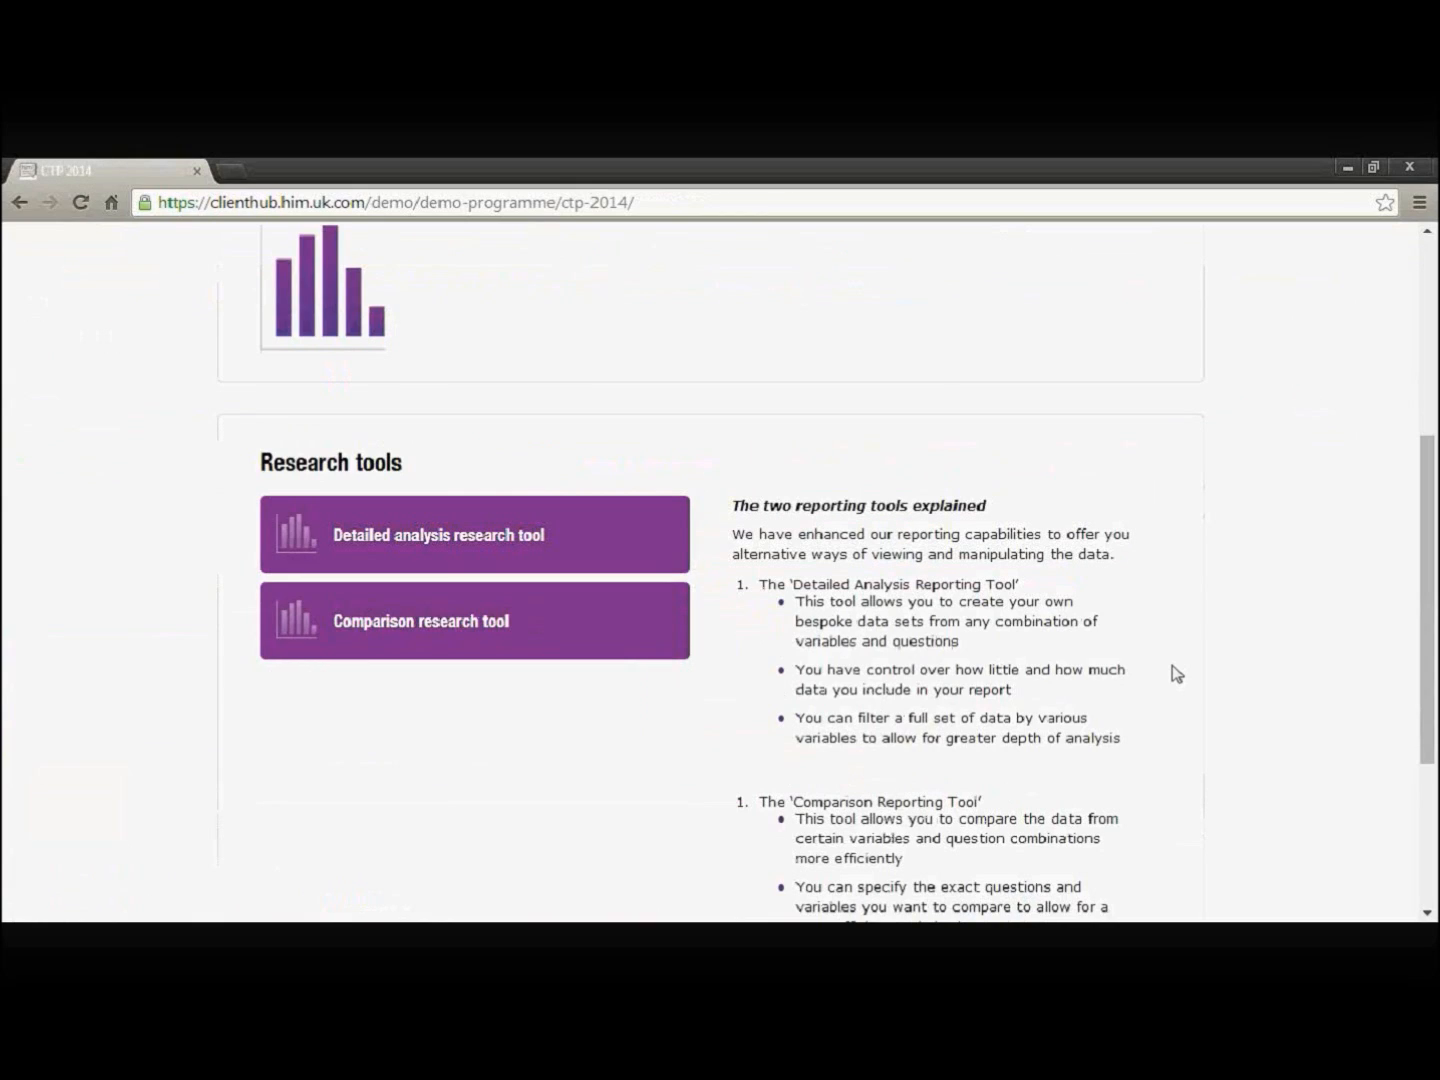